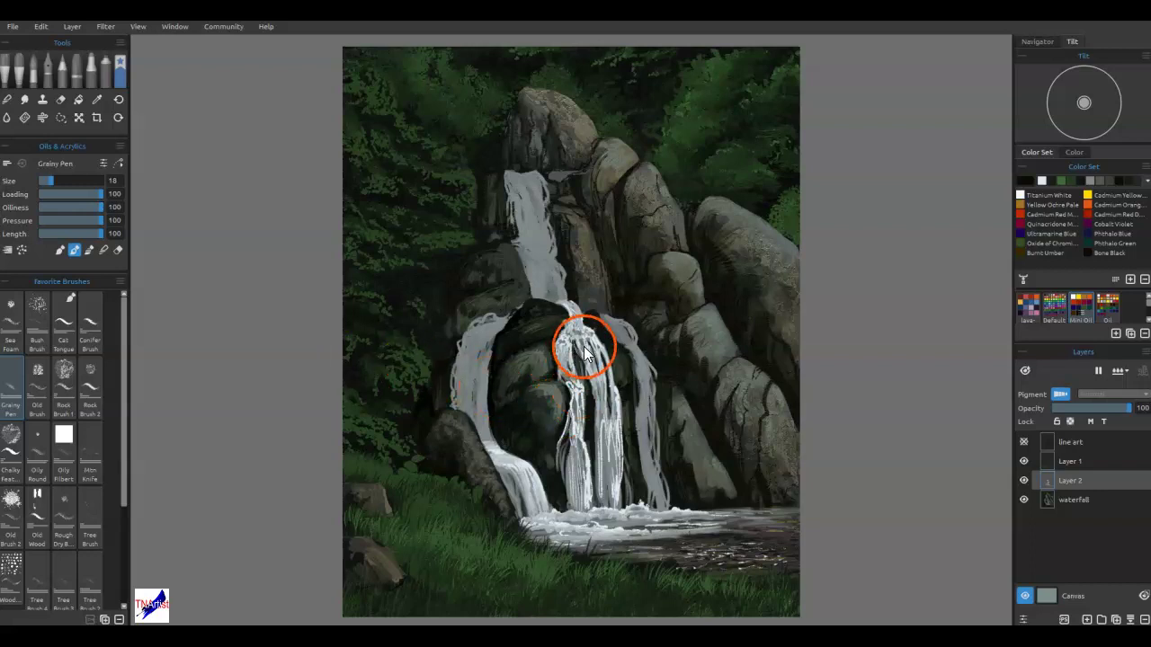
mouse_move(617, 473)
left_mouse_down()
mouse_move(598, 354)
mouse_move(583, 335)
mouse_move(604, 486)
mouse_move(581, 517)
mouse_move(707, 523)
mouse_move(590, 513)
mouse_move(661, 524)
left_mouse_up()
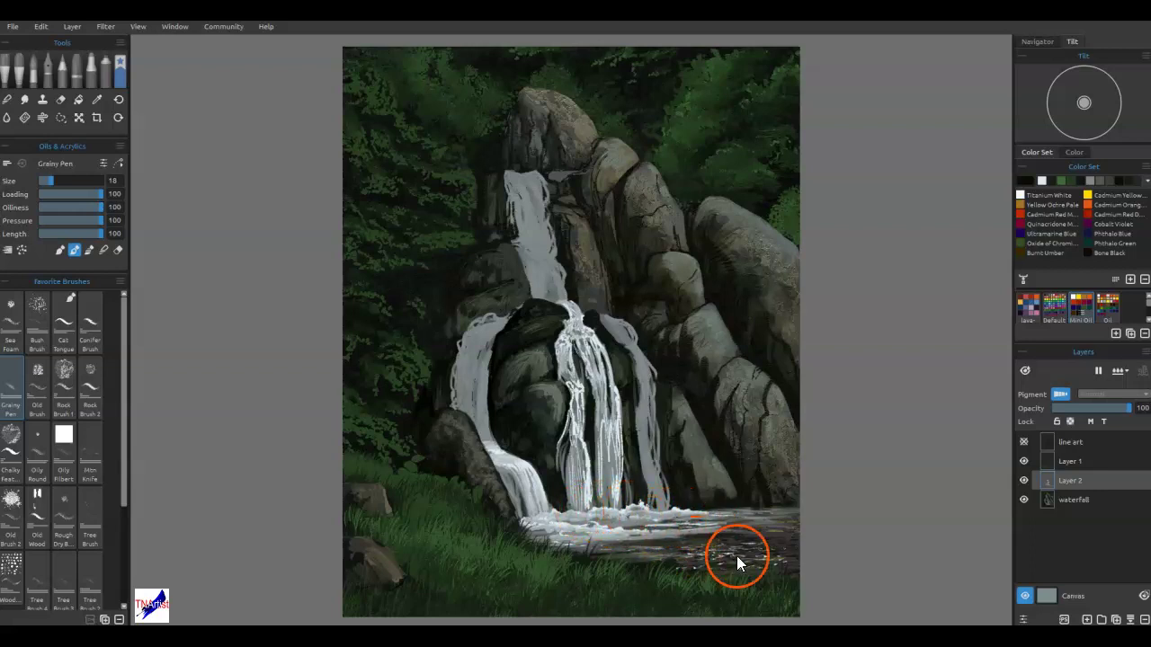
mouse_move(676, 532)
left_mouse_down()
mouse_move(621, 533)
mouse_move(680, 514)
mouse_move(714, 517)
mouse_move(613, 521)
mouse_move(645, 529)
mouse_move(526, 491)
mouse_move(523, 471)
mouse_move(599, 466)
left_mouse_up()
left_click(633, 338)
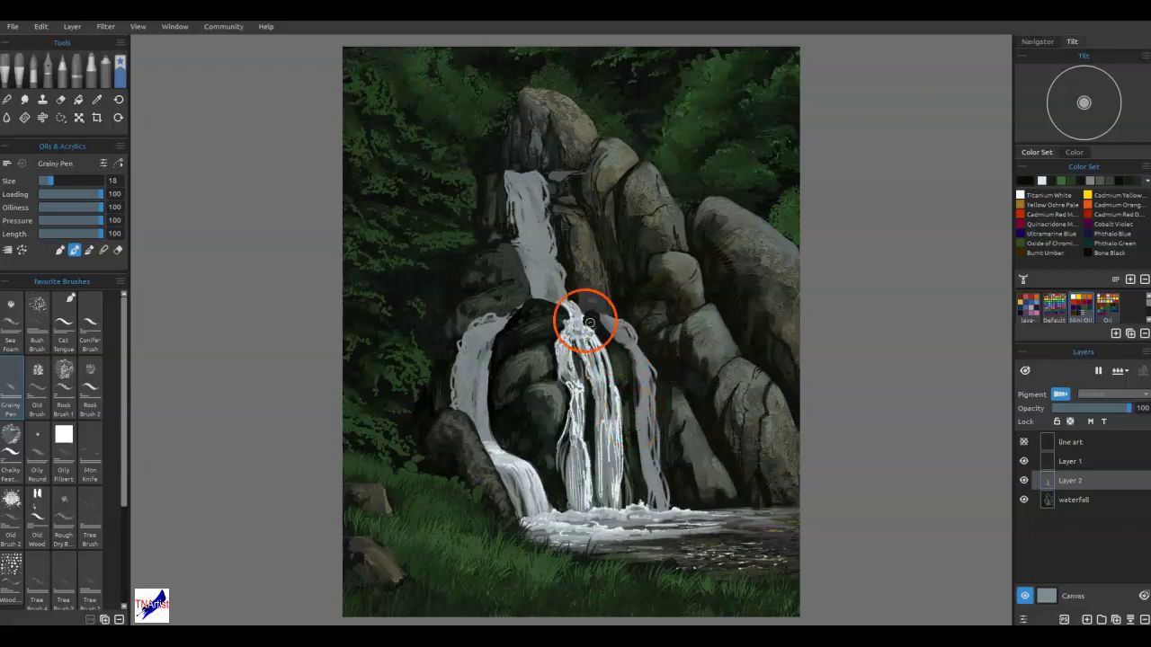
mouse_move(566, 305)
left_mouse_down()
mouse_move(595, 348)
mouse_move(593, 426)
left_mouse_up()
left_click_drag(560, 311, 585, 446)
left_click_drag(580, 335, 593, 462)
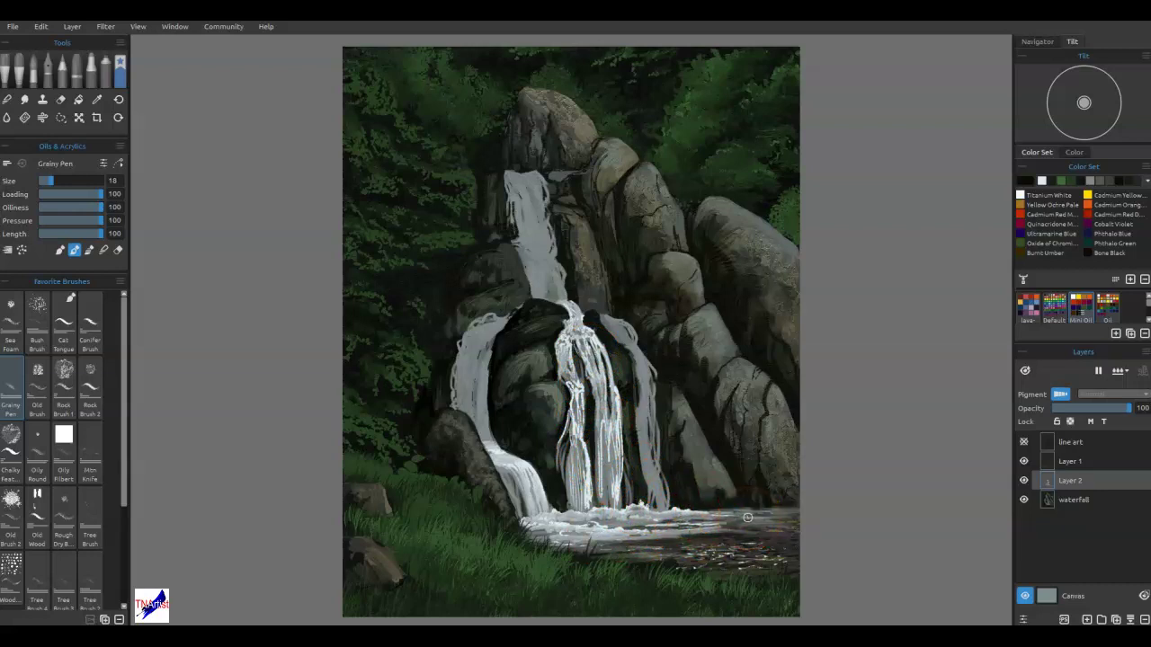
Try a highlight stroke on the pool surface beyond the foot of the falls and undo it.
right_click(750, 518)
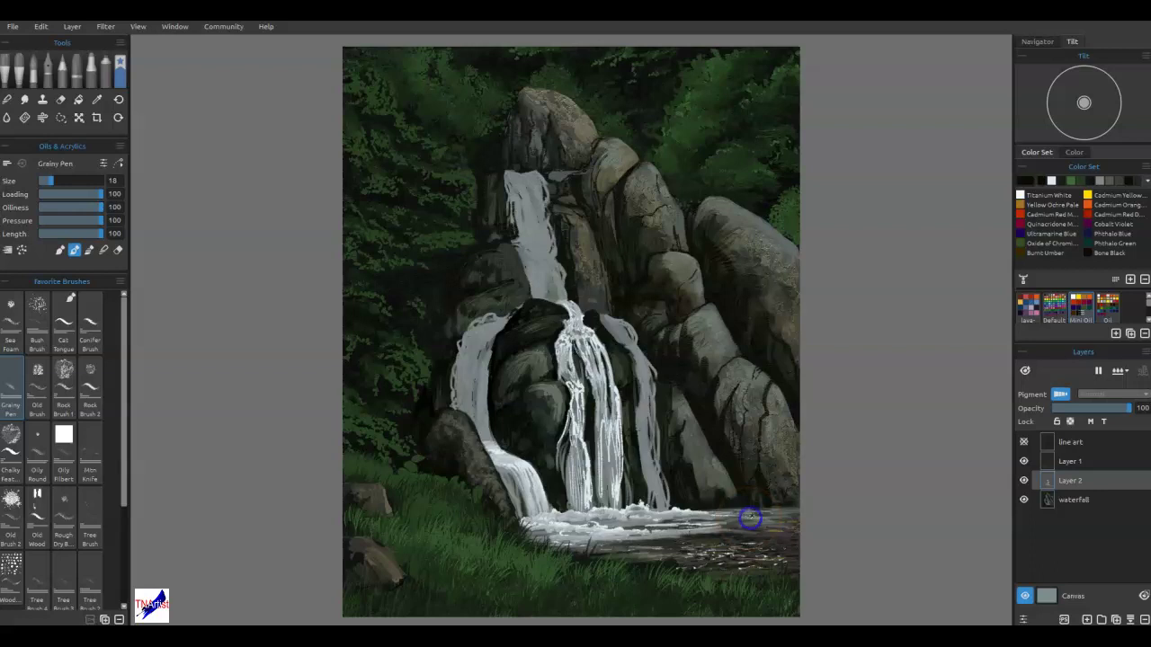
mouse_move(752, 512)
left_mouse_down()
mouse_move(695, 534)
mouse_move(707, 537)
left_mouse_up()
key("ctrl+z")
mouse_move(595, 415)
left_mouse_down()
mouse_move(617, 437)
mouse_move(606, 478)
mouse_move(570, 521)
mouse_move(587, 485)
left_mouse_up()
left_click_drag(704, 473, 673, 480)
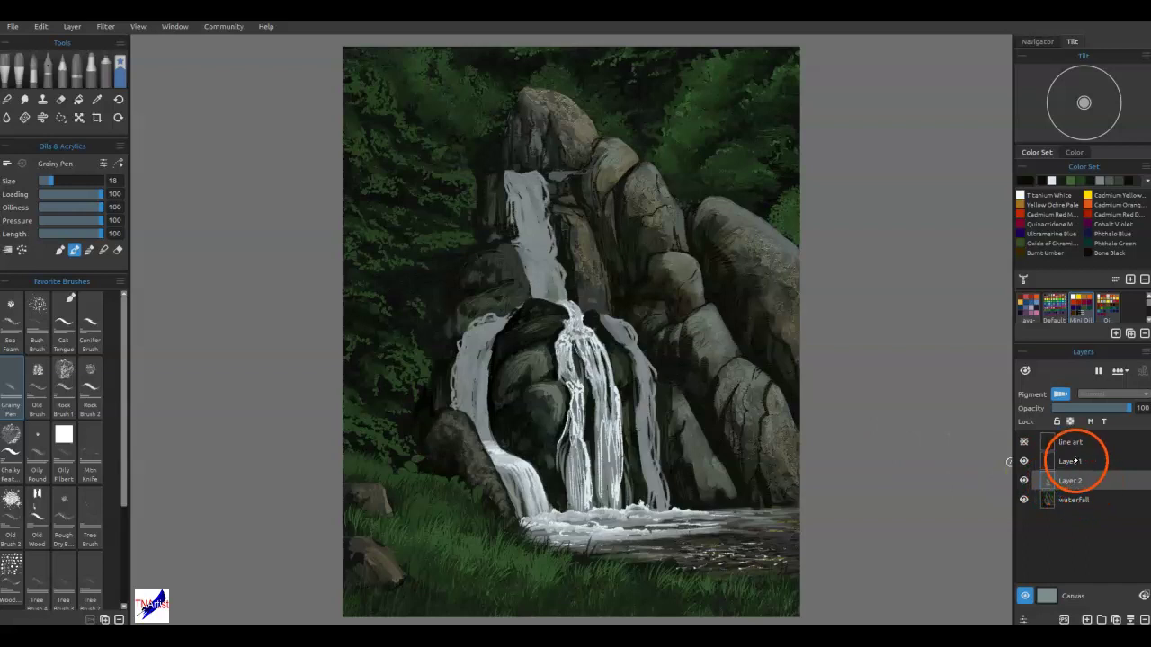
Hide and show Layer 1, the waterfall layer and Layer 2 in turn to examine their contents, keeping Layer 2 active.
left_click(1023, 461)
left_click(1023, 461)
left_click(1023, 461)
left_click(1023, 461)
left_click(1023, 500)
left_click(1023, 500)
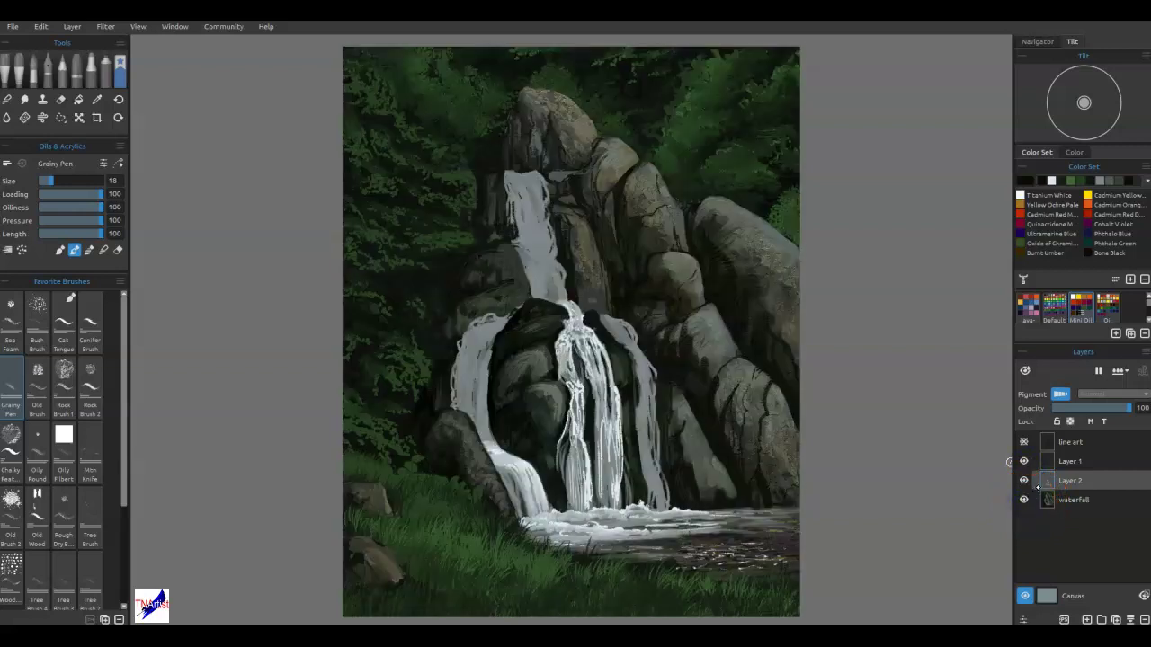
left_click(1023, 480)
left_click(1023, 480)
left_click(1023, 480)
left_click(1023, 480)
left_click(1063, 481)
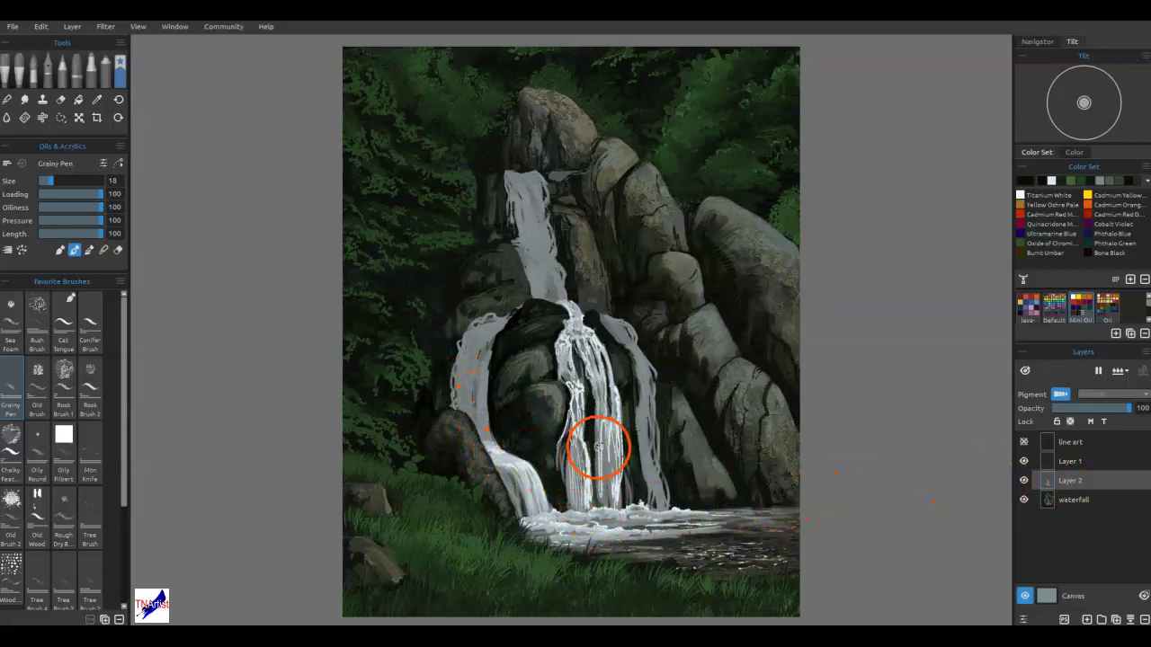
Sample the pale water colour from the central fall and accept it as #d7e4e9 for painting.
left_click(589, 479, "alt")
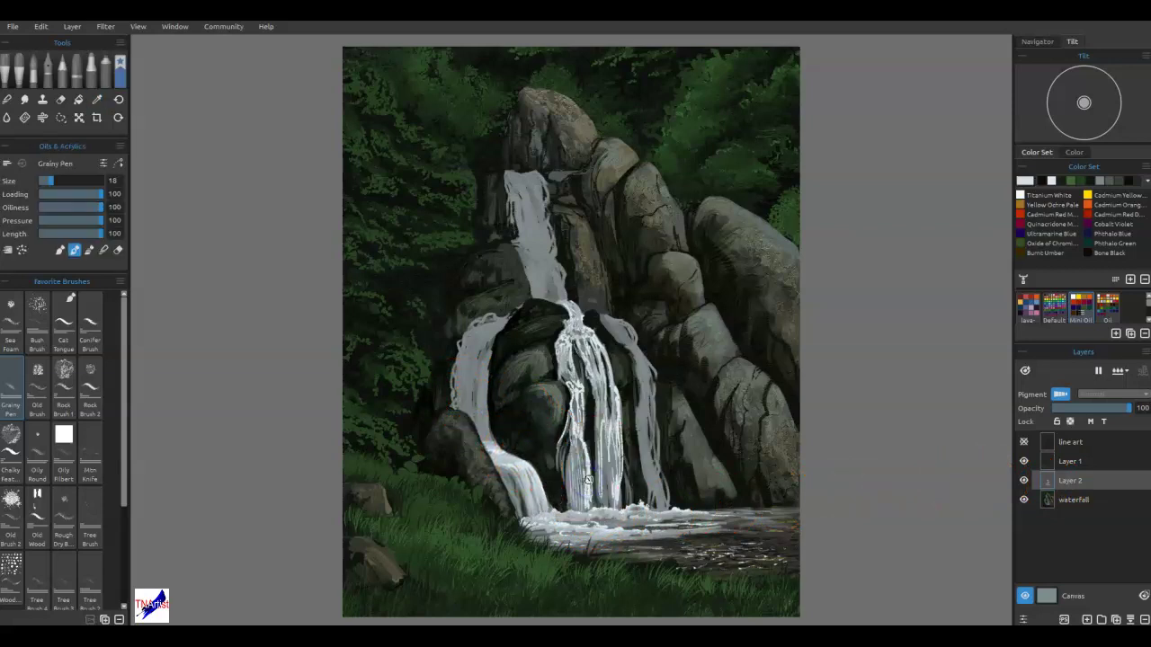
left_click(1023, 181)
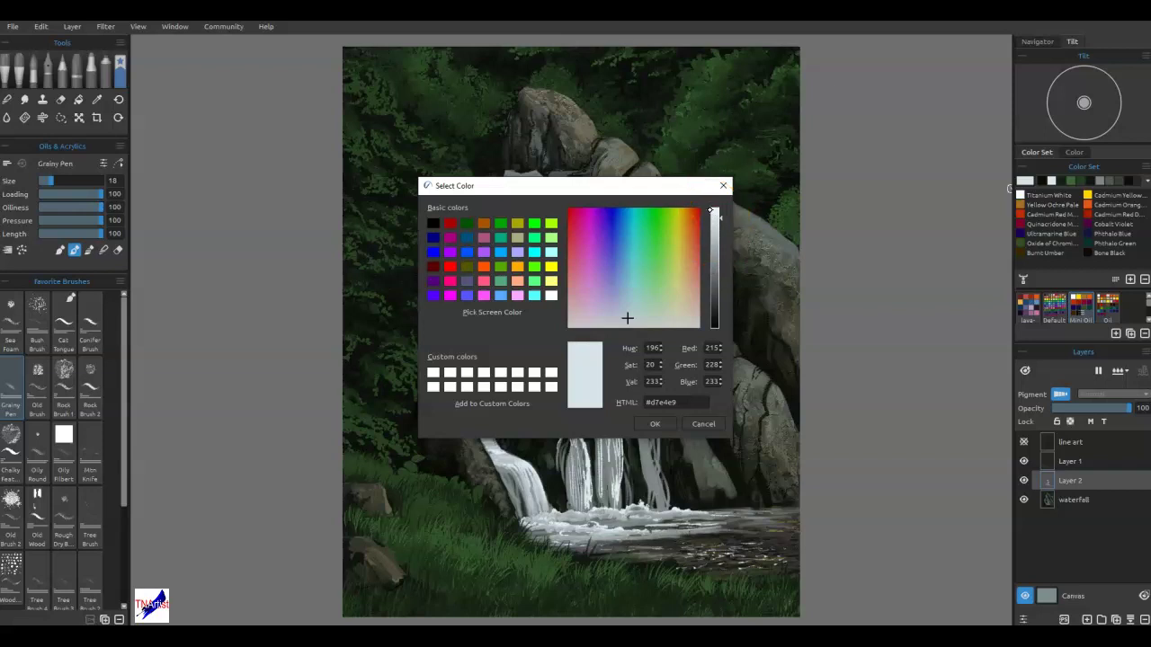
left_click(656, 424)
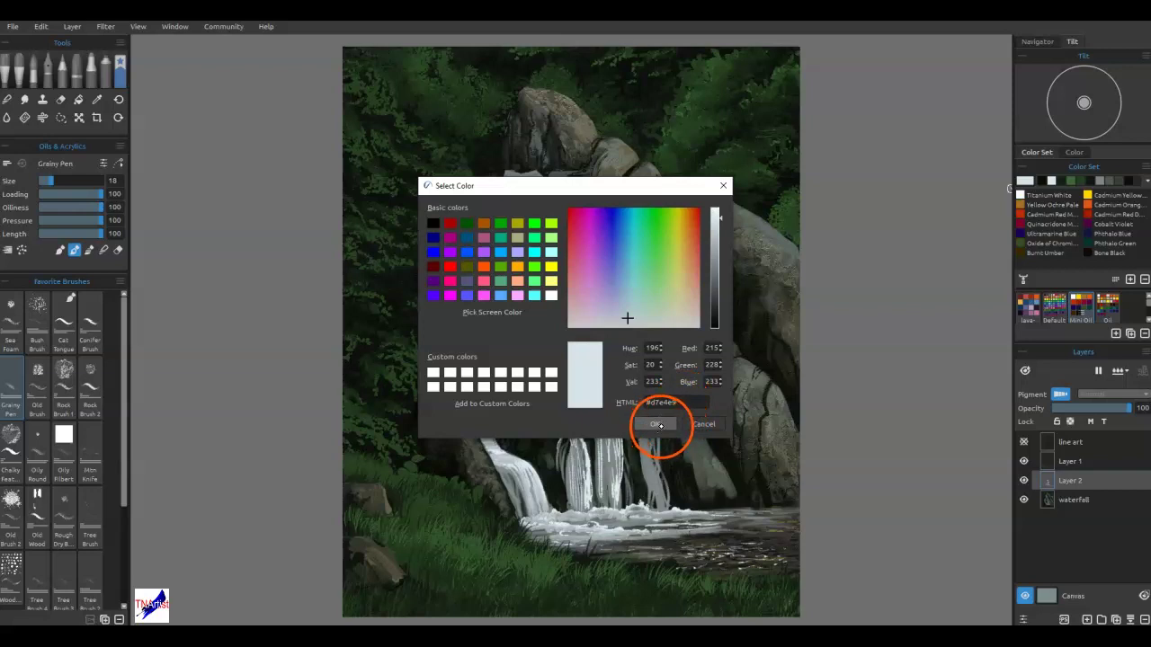
mouse_move(574, 393)
left_mouse_down()
mouse_move(587, 445)
mouse_move(573, 394)
mouse_move(576, 404)
mouse_move(587, 395)
mouse_move(588, 353)
mouse_move(553, 402)
mouse_move(490, 391)
mouse_move(554, 342)
left_mouse_up()
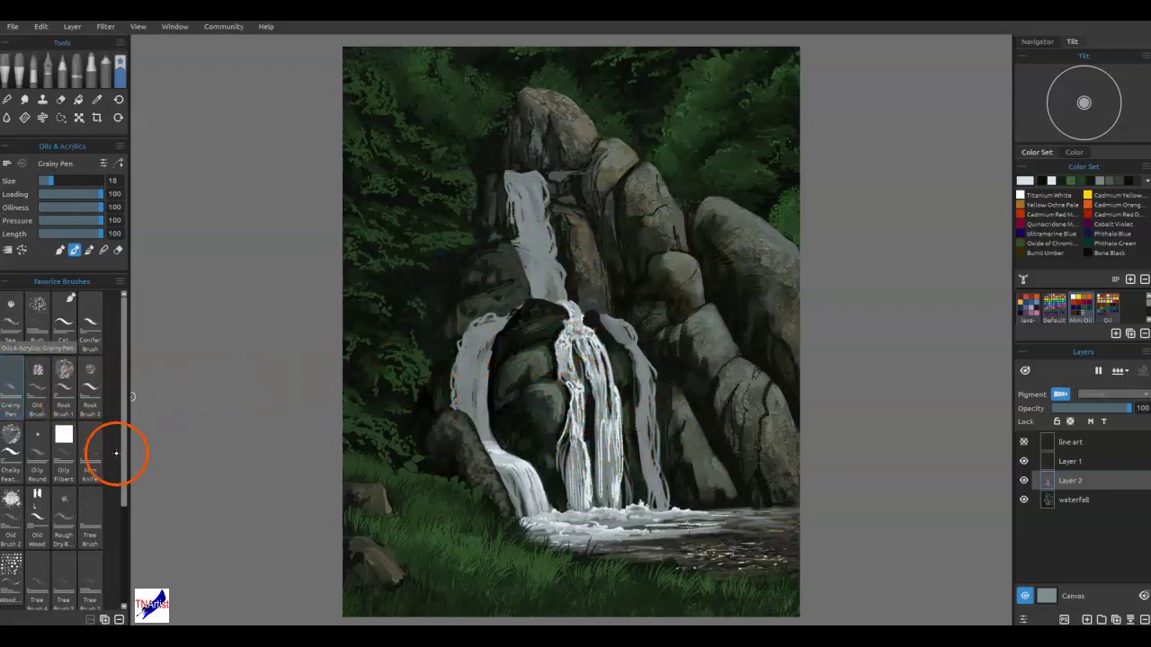
mouse_move(124, 499)
left_mouse_down()
mouse_move(116, 560)
mouse_move(127, 598)
mouse_move(82, 570)
mouse_move(14, 568)
left_mouse_up()
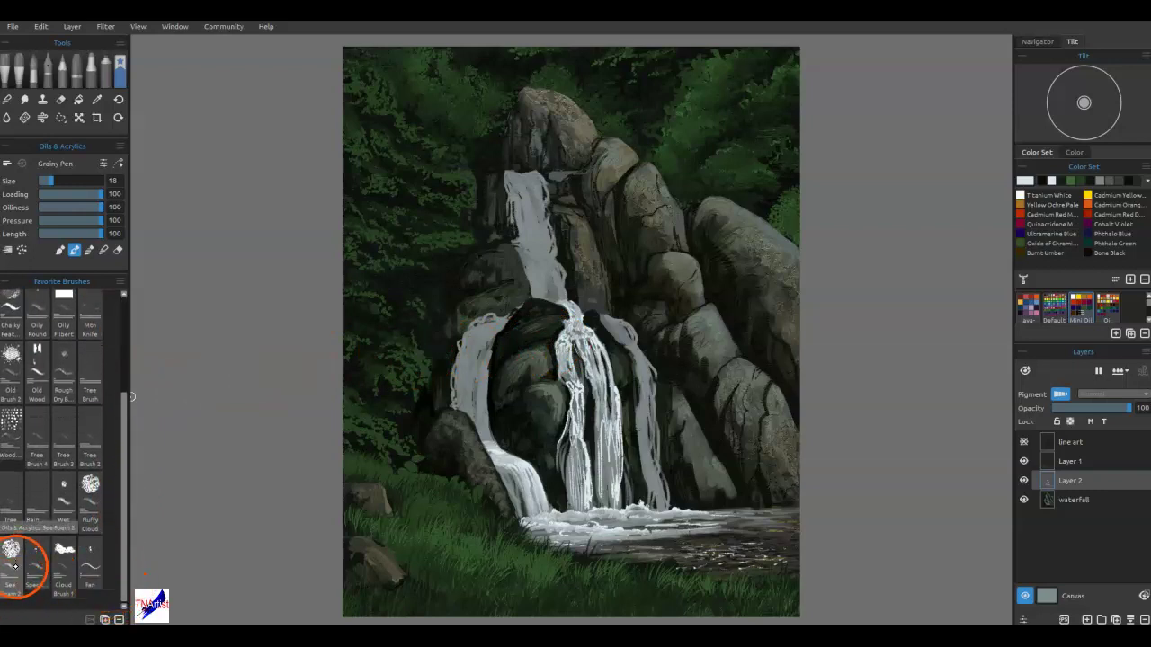
mouse_move(485, 440)
left_mouse_down()
mouse_move(566, 532)
mouse_move(608, 504)
mouse_move(586, 519)
mouse_move(699, 519)
mouse_move(578, 460)
mouse_move(580, 359)
mouse_move(562, 362)
left_mouse_up()
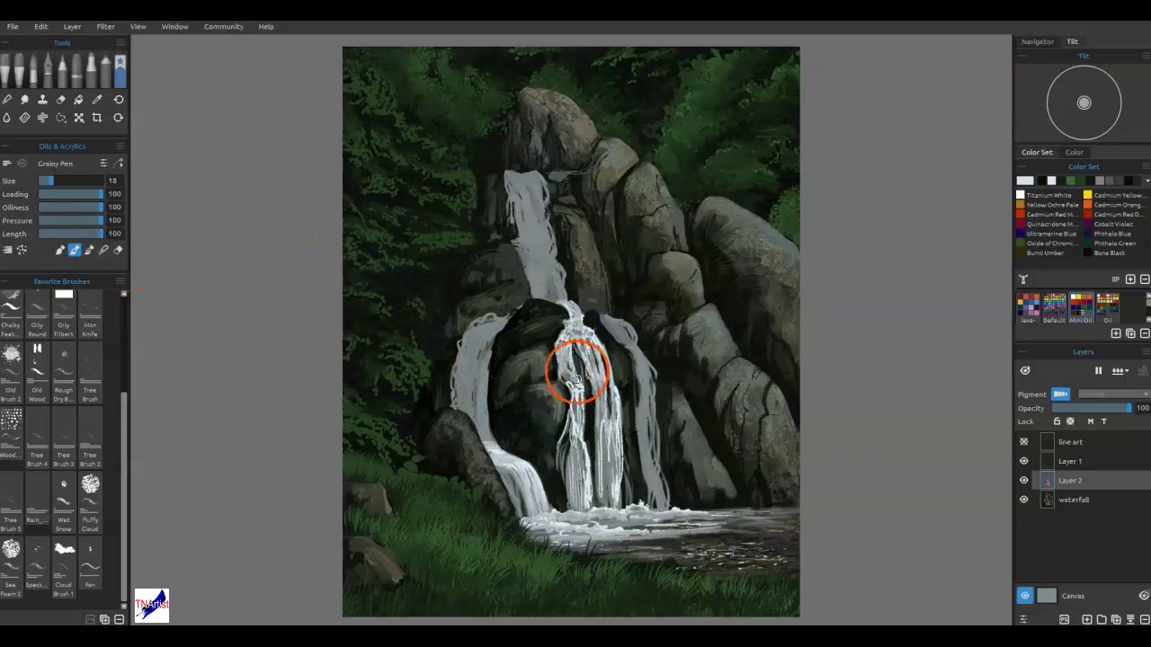
mouse_move(576, 355)
left_mouse_down()
mouse_move(617, 405)
mouse_move(627, 357)
left_mouse_up()
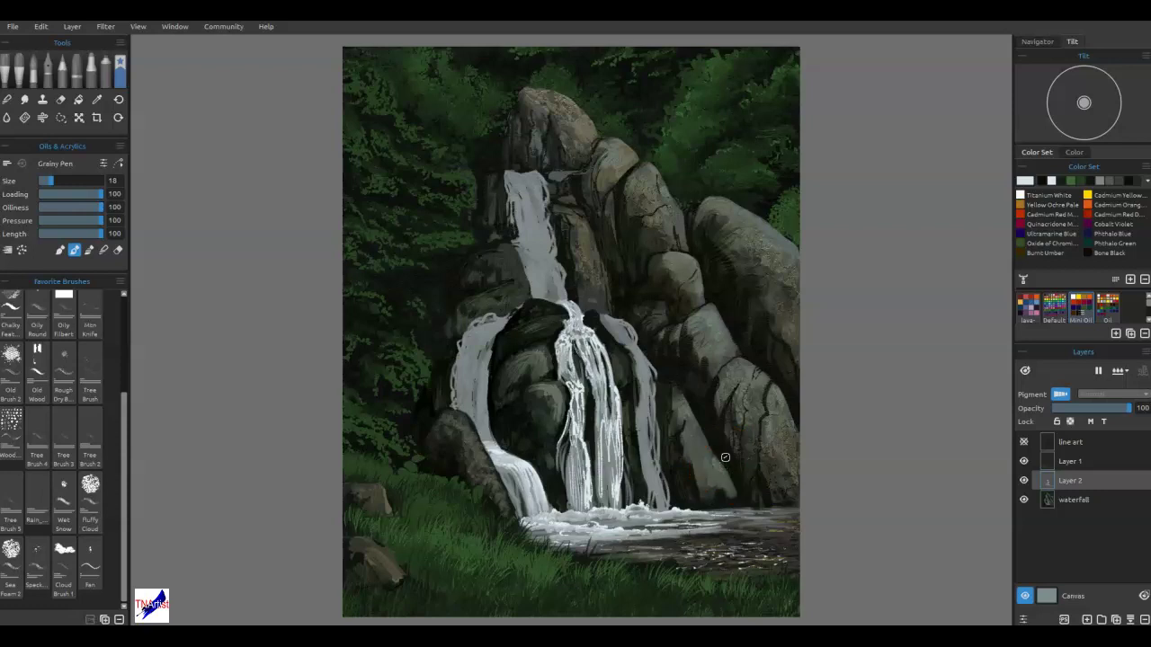
Using the Grainy Pen in Blend mode at size 10, soften the white strokes along the left strand of the central fall.
scroll(627, 395, "up", 4)
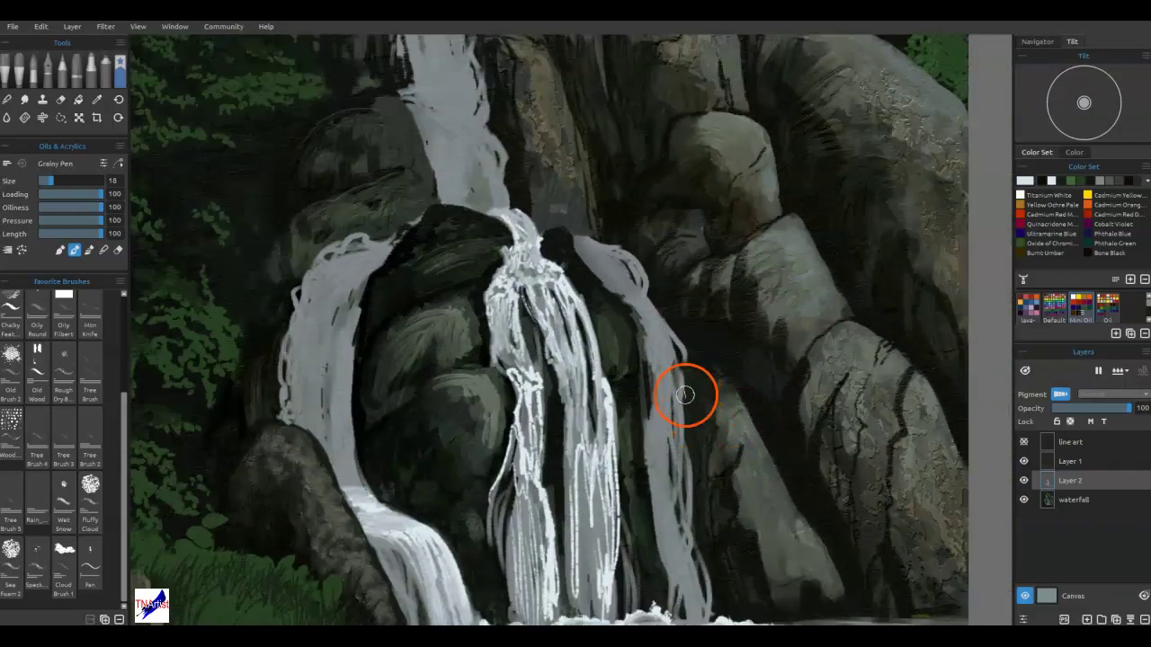
scroll(690, 391, "down", 3)
mouse_move(445, 422)
left_mouse_down()
mouse_move(417, 449)
mouse_move(435, 427)
mouse_move(469, 442)
mouse_move(478, 487)
mouse_move(483, 417)
mouse_move(493, 475)
mouse_move(467, 421)
mouse_move(559, 296)
mouse_move(529, 450)
mouse_move(479, 434)
mouse_move(450, 398)
mouse_move(488, 480)
mouse_move(541, 514)
mouse_move(686, 511)
mouse_move(648, 501)
mouse_move(722, 493)
mouse_move(723, 528)
mouse_move(771, 556)
mouse_move(885, 572)
mouse_move(797, 539)
left_mouse_up()
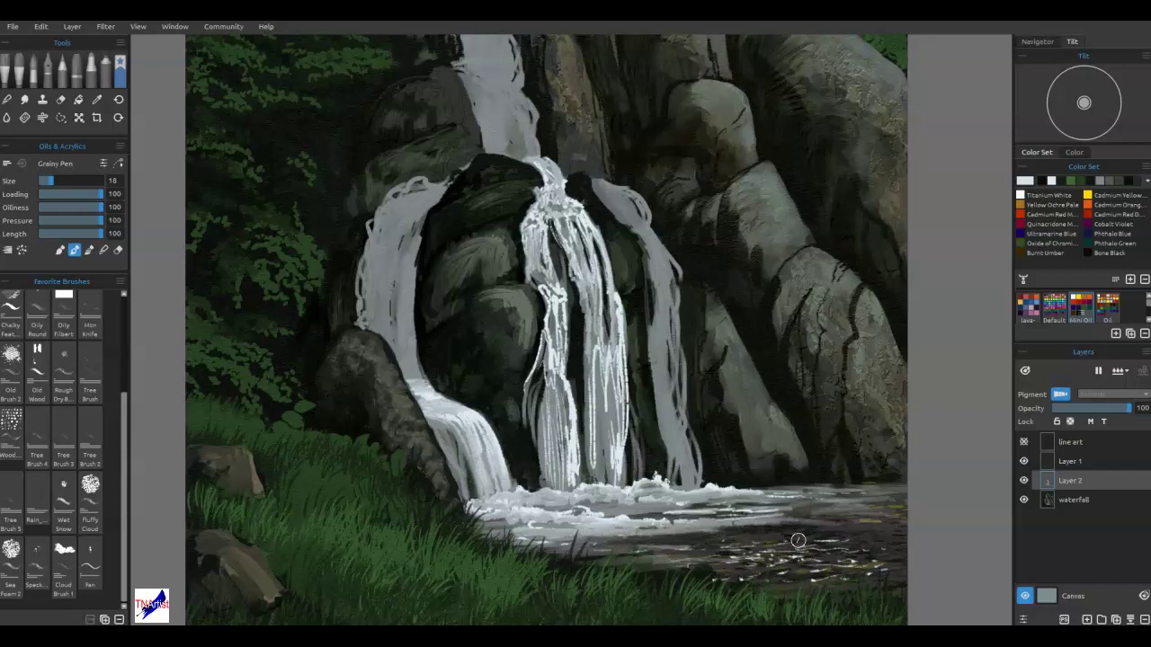
mouse_move(655, 236)
left_mouse_down()
mouse_move(655, 340)
mouse_move(623, 229)
mouse_move(441, 159)
mouse_move(386, 275)
mouse_move(437, 190)
mouse_move(390, 257)
mouse_move(480, 439)
mouse_move(483, 422)
mouse_move(405, 314)
mouse_move(425, 373)
left_mouse_up()
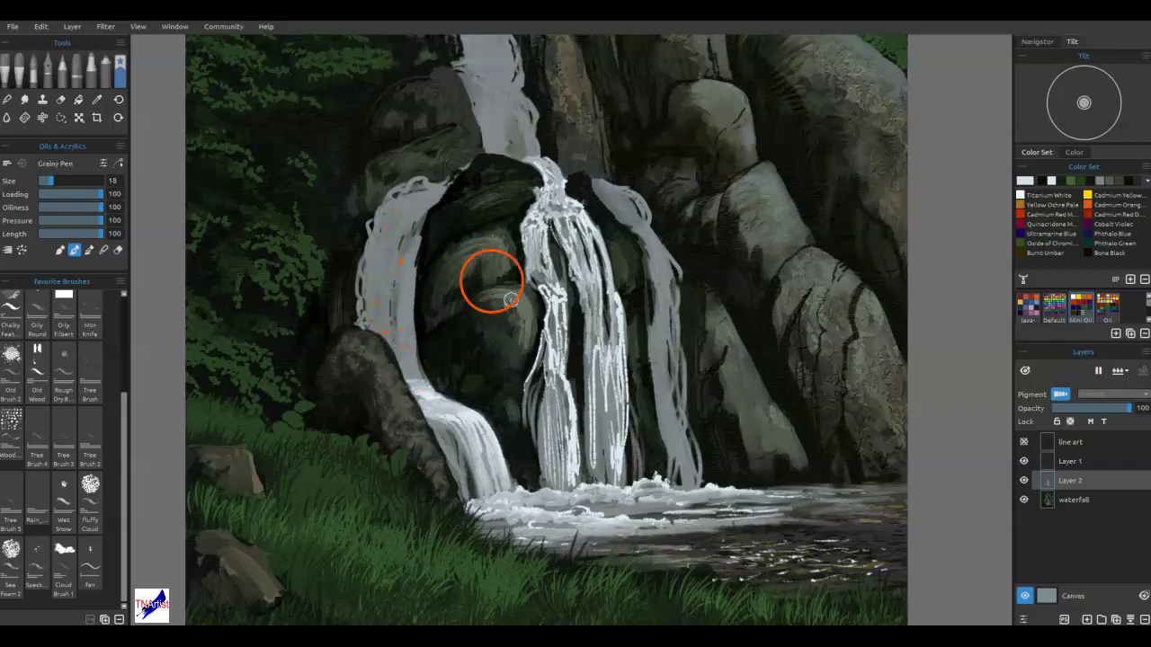
key("b")
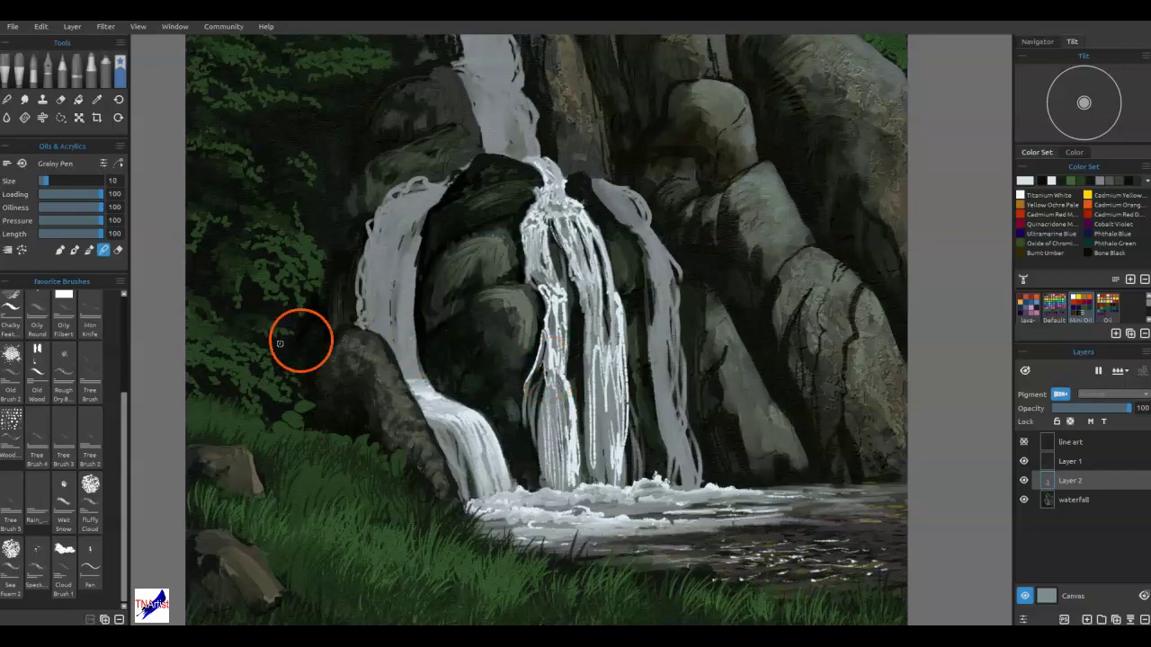
left_click_drag(124, 401, 126, 320)
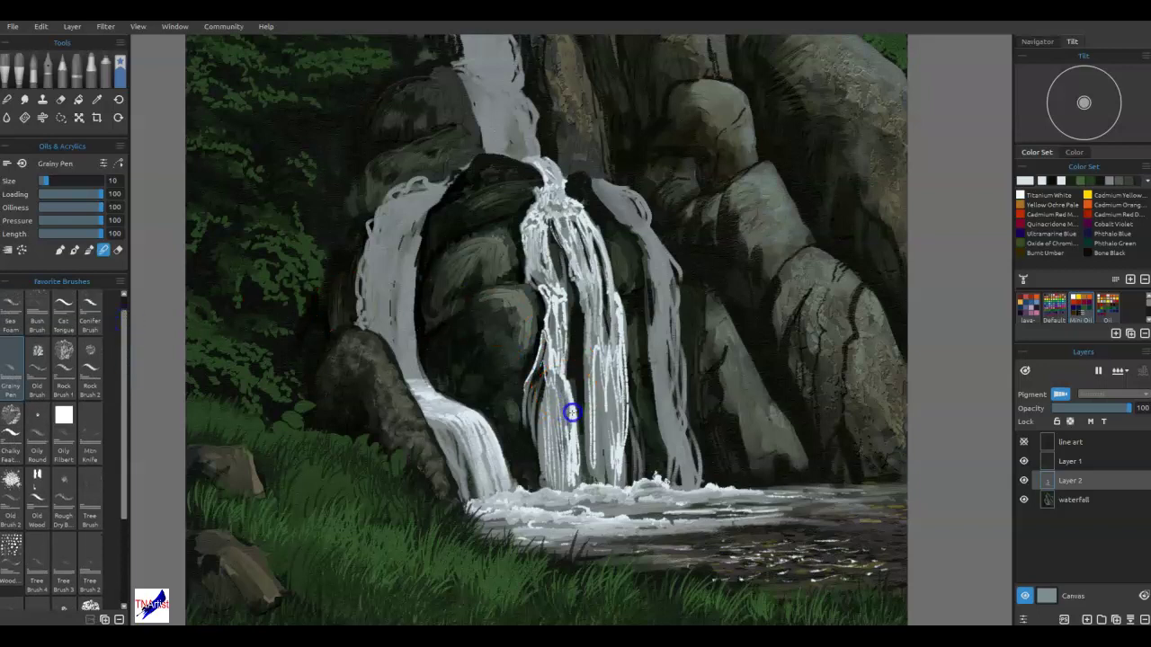
mouse_move(567, 429)
left_mouse_down()
mouse_move(575, 470)
mouse_move(563, 412)
mouse_move(569, 475)
mouse_move(549, 378)
mouse_move(556, 492)
mouse_move(568, 443)
mouse_move(574, 490)
mouse_move(575, 432)
left_mouse_up()
mouse_move(565, 387)
left_mouse_down()
mouse_move(543, 278)
mouse_move(550, 290)
mouse_move(533, 282)
mouse_move(569, 310)
mouse_move(560, 337)
mouse_move(556, 319)
mouse_move(552, 374)
mouse_move(548, 338)
left_mouse_up()
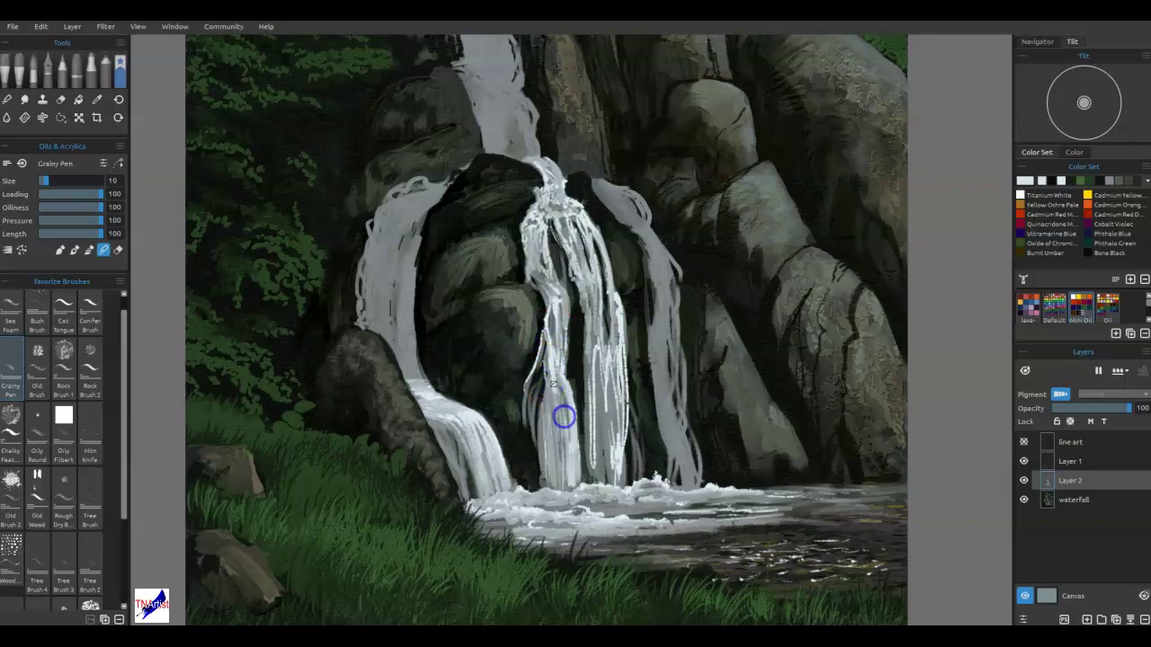
left_click_drag(555, 362, 565, 403)
left_click_drag(554, 327, 549, 303)
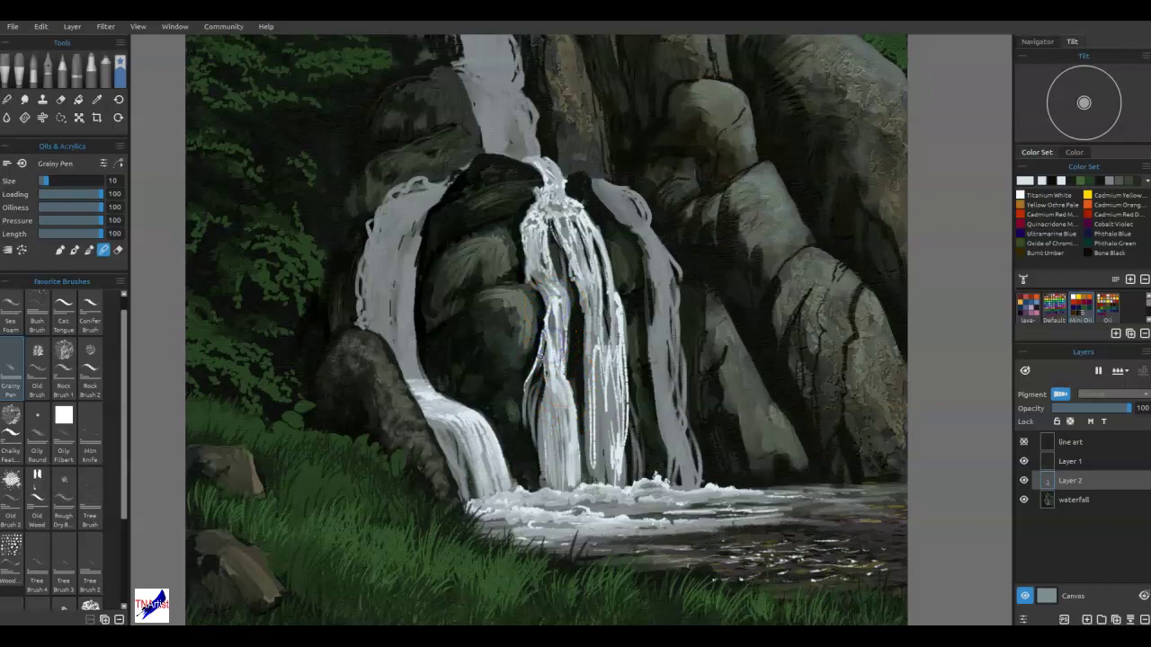
left_click_drag(519, 397, 531, 367)
Blend the hard white strokes down the right strand of the central fall, working up to its crest.
left_click_drag(579, 422, 596, 360)
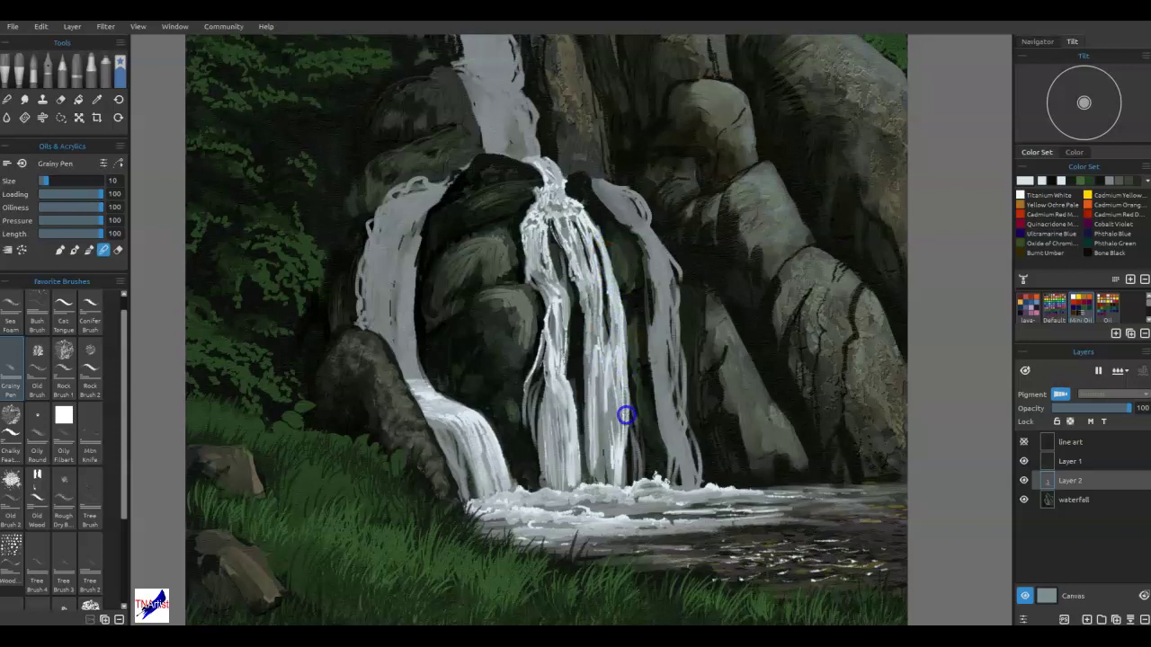
left_click_drag(609, 419, 617, 470)
mouse_move(609, 431)
left_mouse_down()
mouse_move(611, 473)
mouse_move(604, 396)
mouse_move(609, 449)
mouse_move(600, 435)
mouse_move(596, 477)
mouse_move(599, 444)
mouse_move(613, 477)
mouse_move(619, 386)
left_mouse_up()
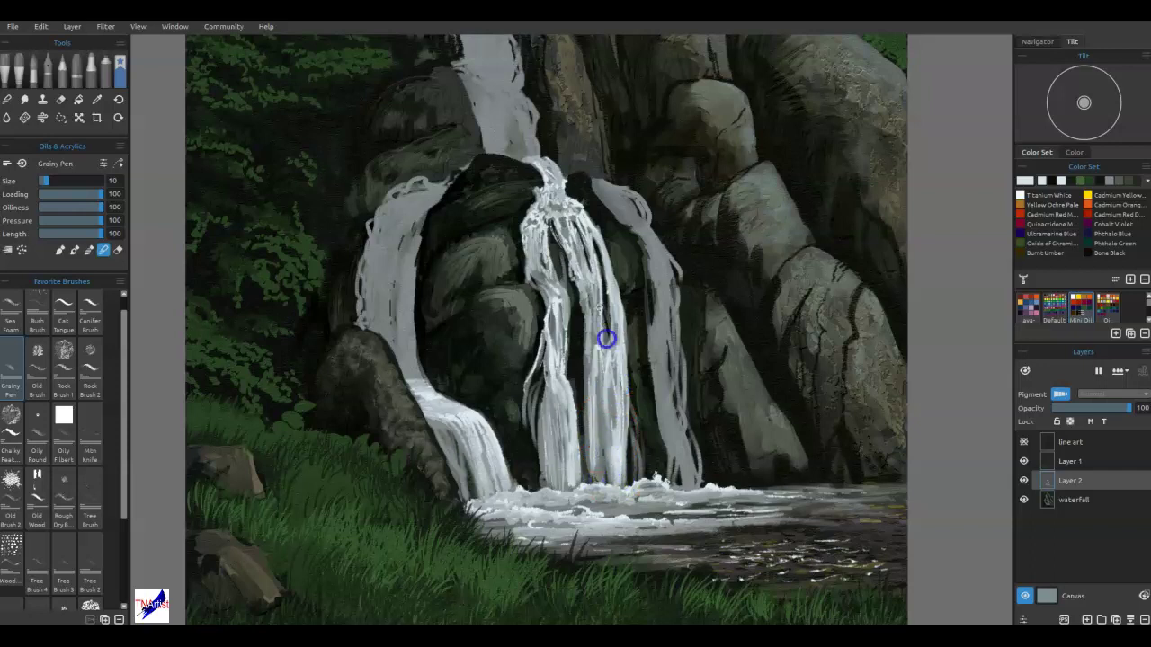
mouse_move(579, 222)
left_mouse_down()
mouse_move(568, 198)
mouse_move(572, 223)
left_mouse_up()
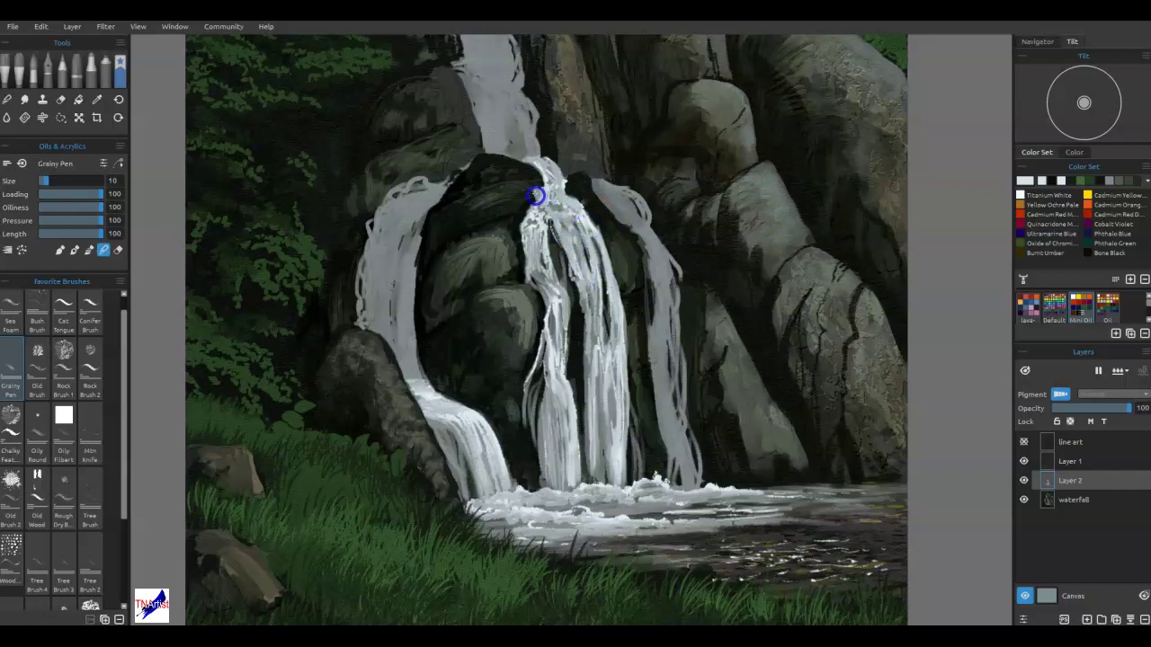
Blend the remaining hard strokes on the central fall's upper left strand and crest, touching up the lower-left cascade.
mouse_move(548, 228)
left_mouse_down()
mouse_move(525, 241)
mouse_move(546, 262)
left_mouse_up()
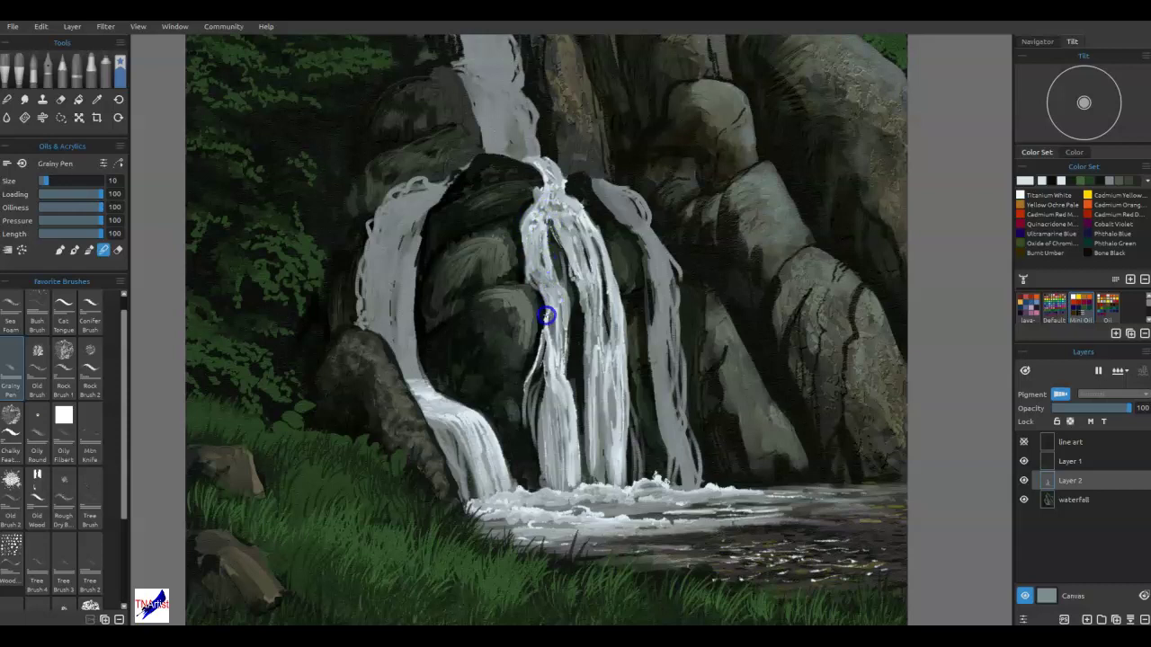
left_click_drag(543, 333, 527, 395)
left_click_drag(580, 223, 575, 228)
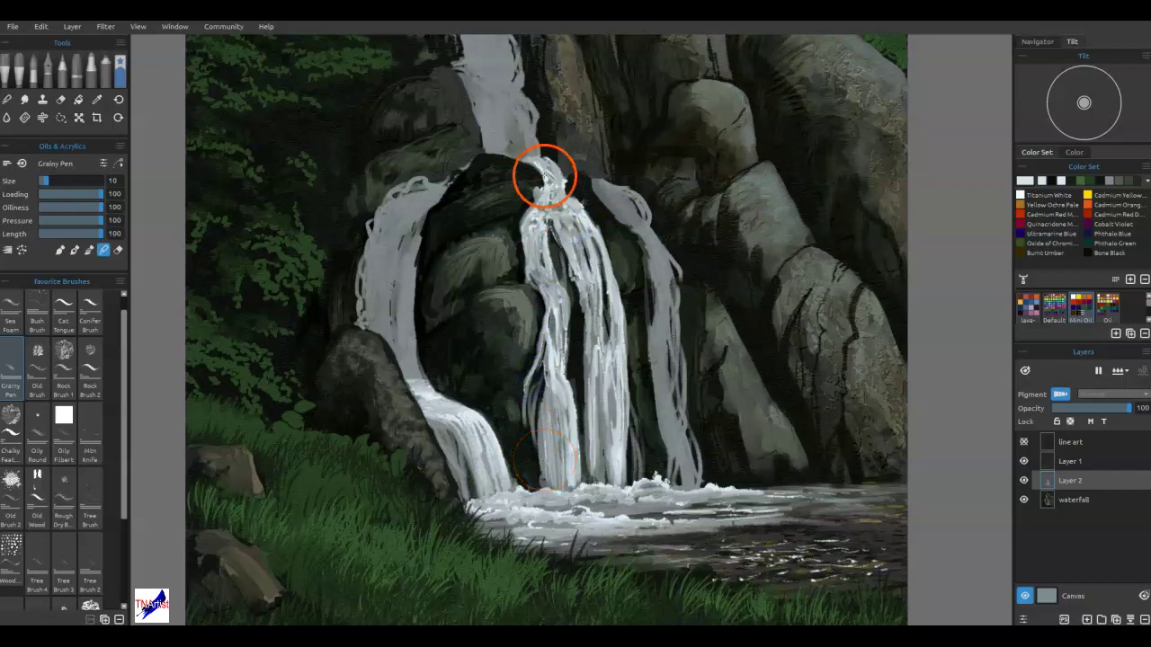
left_click_drag(464, 419, 449, 417)
left_click_drag(416, 390, 430, 400)
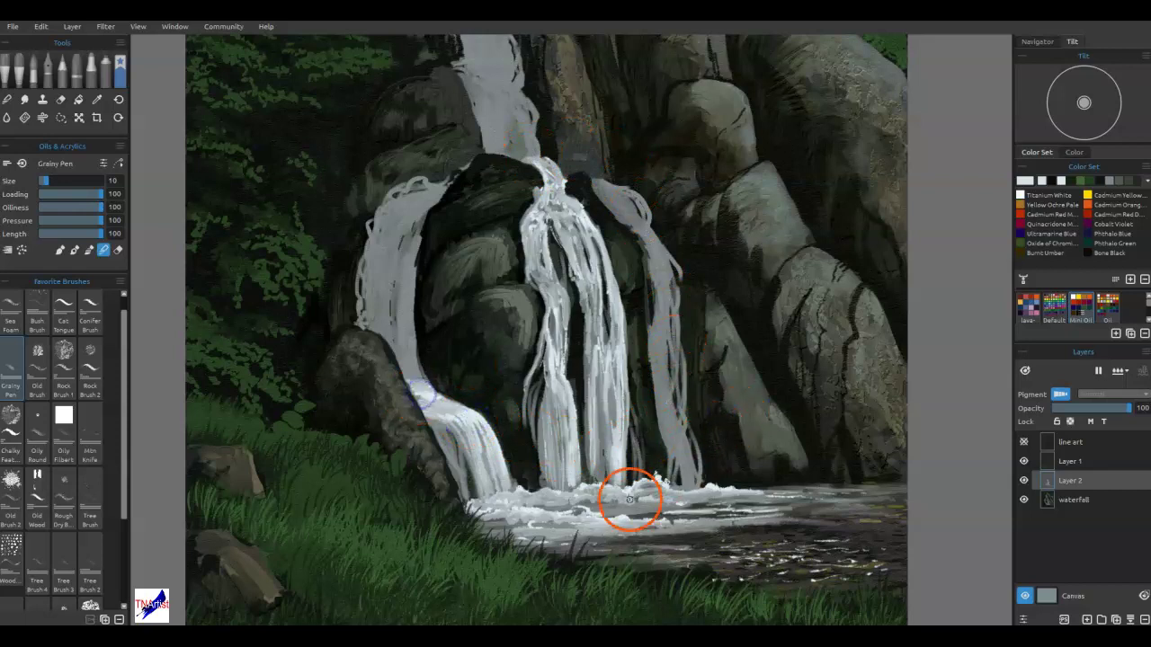
left_click_drag(591, 477, 563, 483)
mouse_move(601, 361)
left_mouse_down()
mouse_move(557, 365)
mouse_move(556, 288)
left_mouse_up()
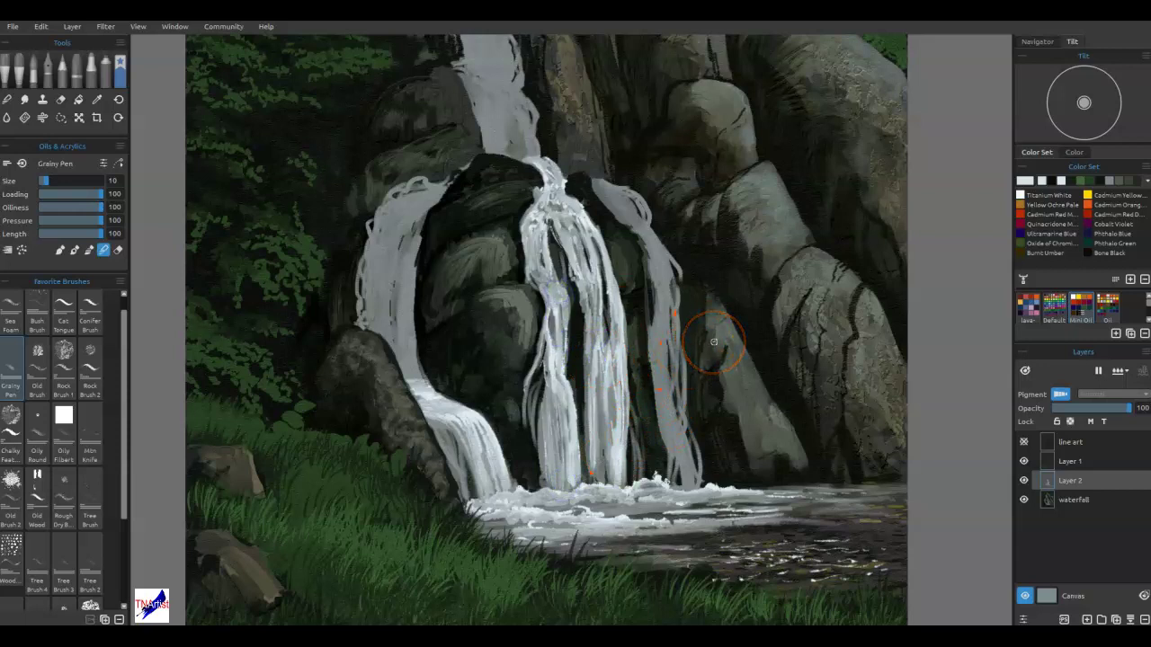
Return the Grainy Pen to Paint mode and paint pale highlight strands from the bend down both edges of the right fall.
mouse_move(559, 235)
left_mouse_down()
mouse_move(583, 216)
mouse_move(611, 252)
mouse_move(655, 381)
mouse_move(617, 360)
mouse_move(562, 373)
mouse_move(568, 337)
mouse_move(560, 367)
mouse_move(624, 404)
mouse_move(649, 439)
mouse_move(670, 386)
mouse_move(655, 266)
left_mouse_up()
key("b")
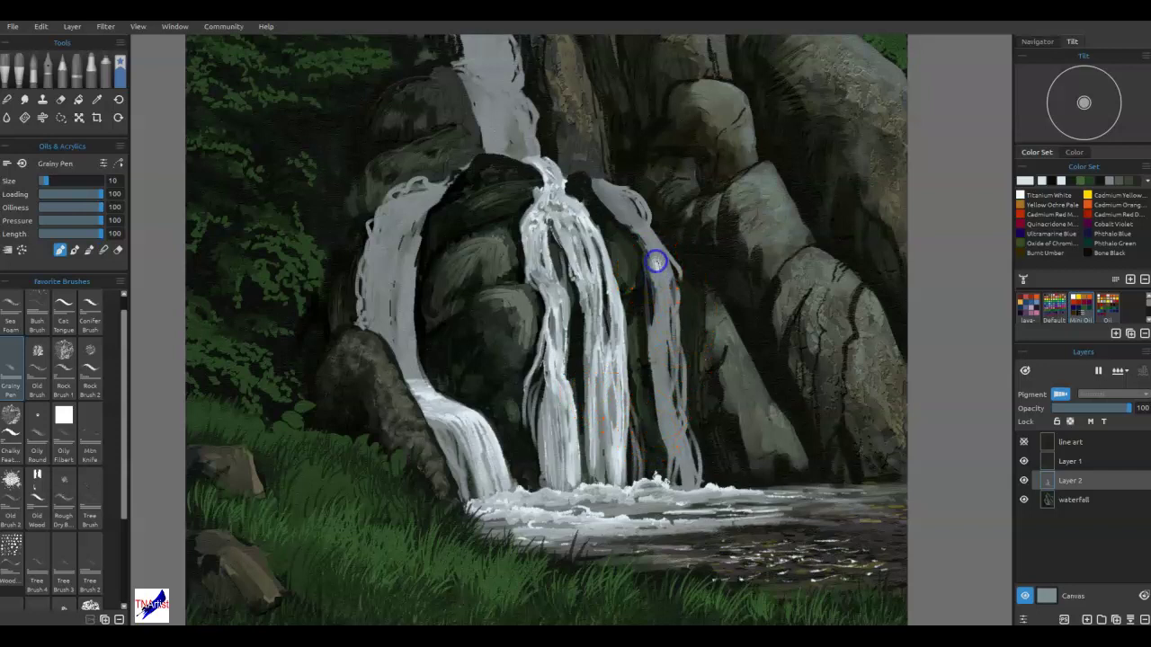
mouse_move(661, 274)
left_mouse_down()
mouse_move(679, 336)
mouse_move(666, 277)
mouse_move(661, 290)
mouse_move(652, 273)
mouse_move(650, 328)
mouse_move(646, 283)
mouse_move(660, 327)
mouse_move(656, 383)
mouse_move(654, 334)
mouse_move(680, 308)
left_mouse_up()
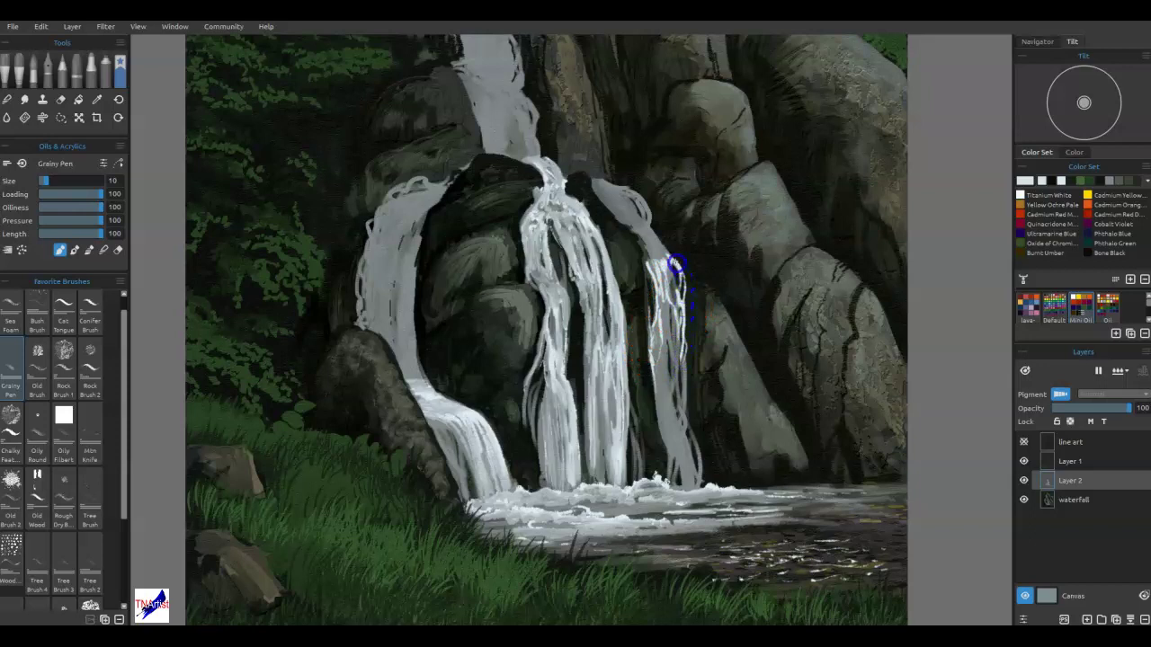
left_click_drag(666, 255, 685, 405)
mouse_move(689, 399)
left_mouse_down()
mouse_move(682, 335)
mouse_move(689, 413)
left_mouse_up()
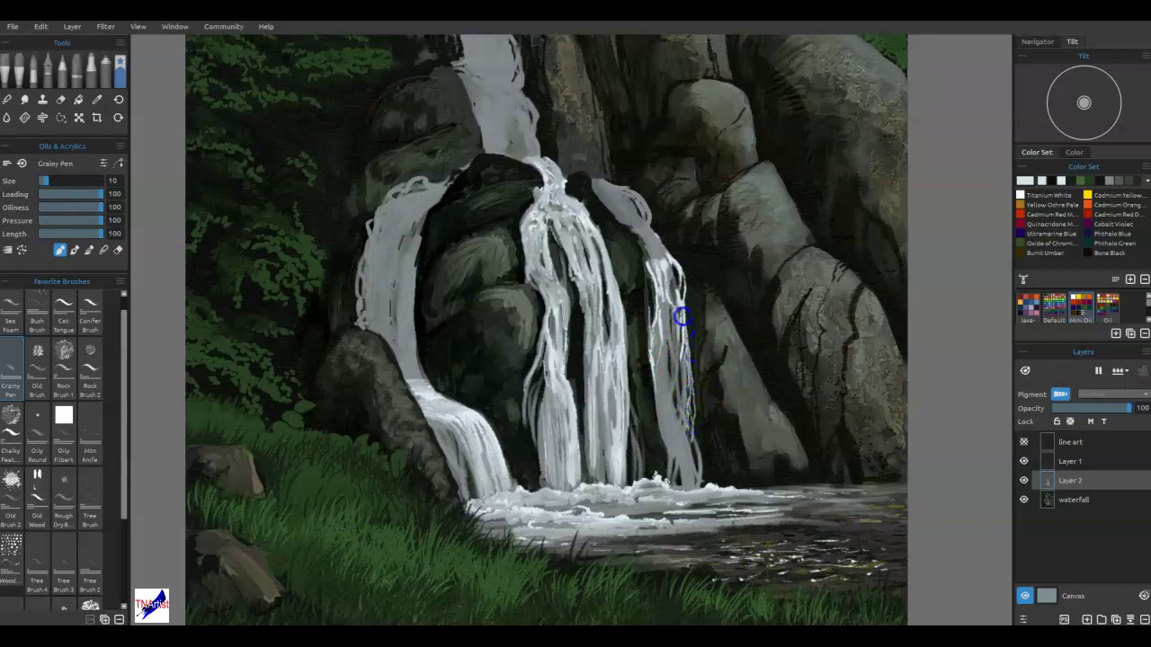
left_click_drag(665, 415, 657, 350)
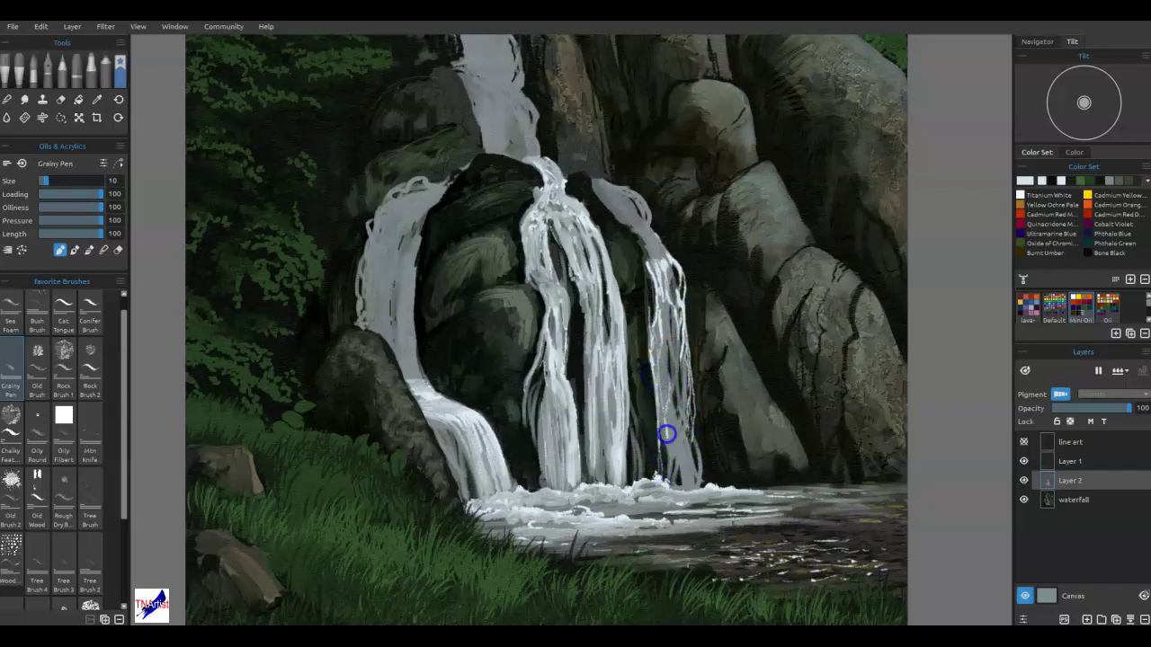
Extend the pale highlight strands down the right fall to the pool and add strokes at its upper bend.
mouse_move(668, 441)
left_mouse_down()
mouse_move(665, 370)
mouse_move(679, 460)
left_mouse_up()
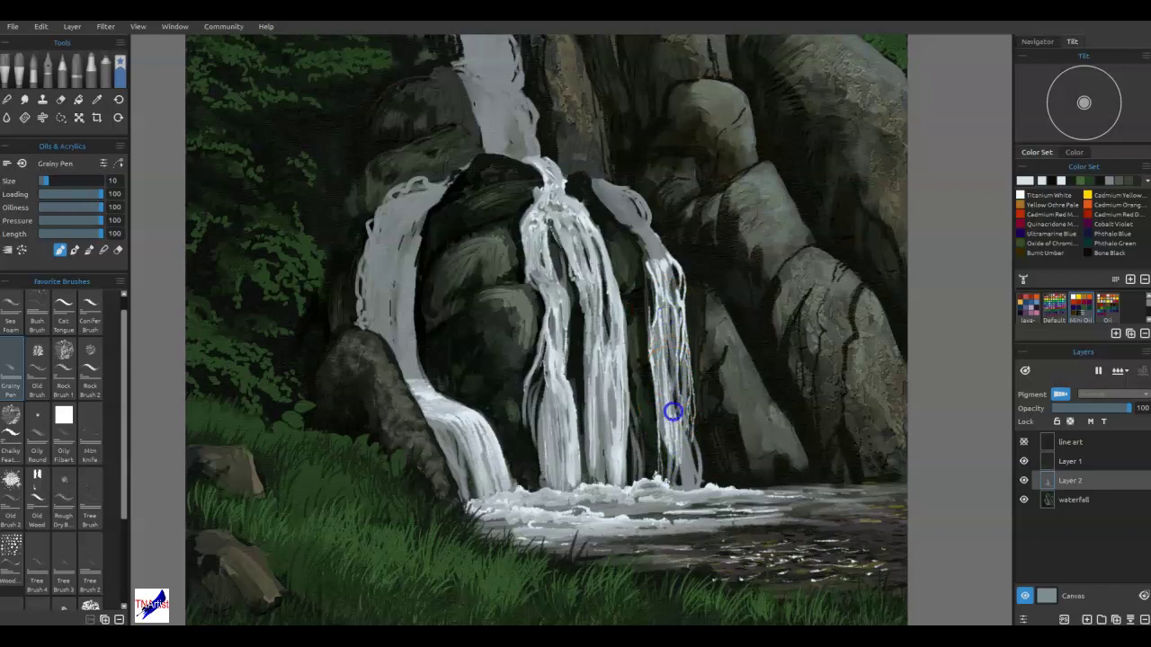
left_click_drag(688, 445, 692, 481)
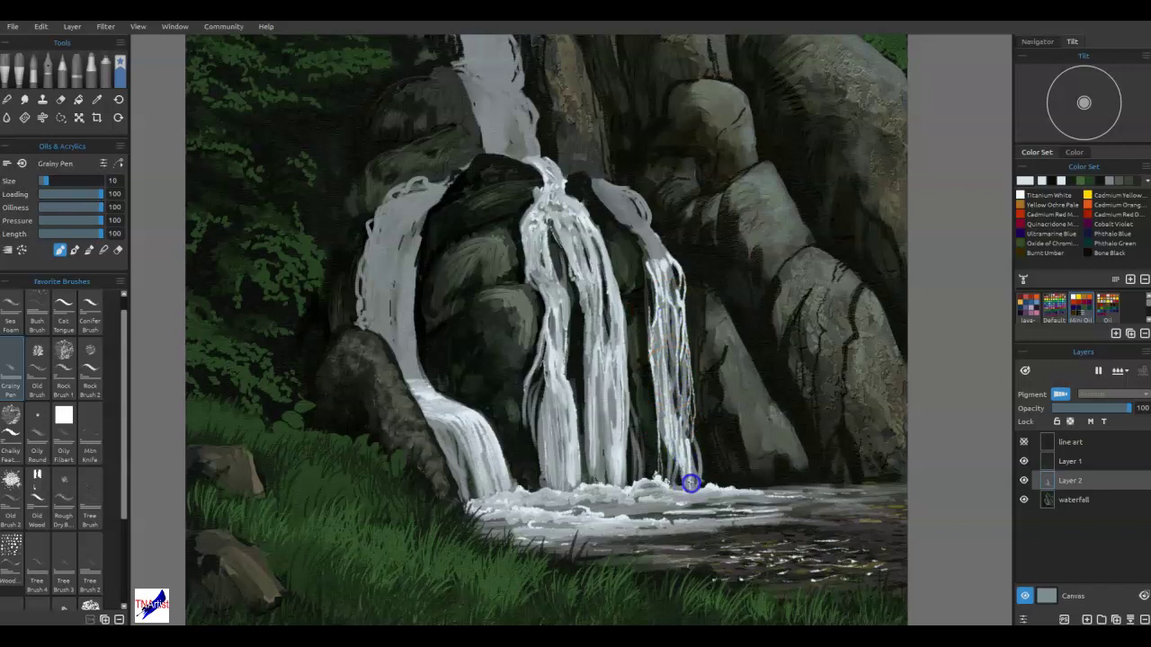
left_click_drag(691, 436, 699, 482)
mouse_move(686, 368)
left_mouse_down()
mouse_move(663, 267)
mouse_move(675, 275)
left_mouse_up()
mouse_move(640, 234)
left_mouse_down()
mouse_move(652, 257)
mouse_move(653, 245)
left_mouse_up()
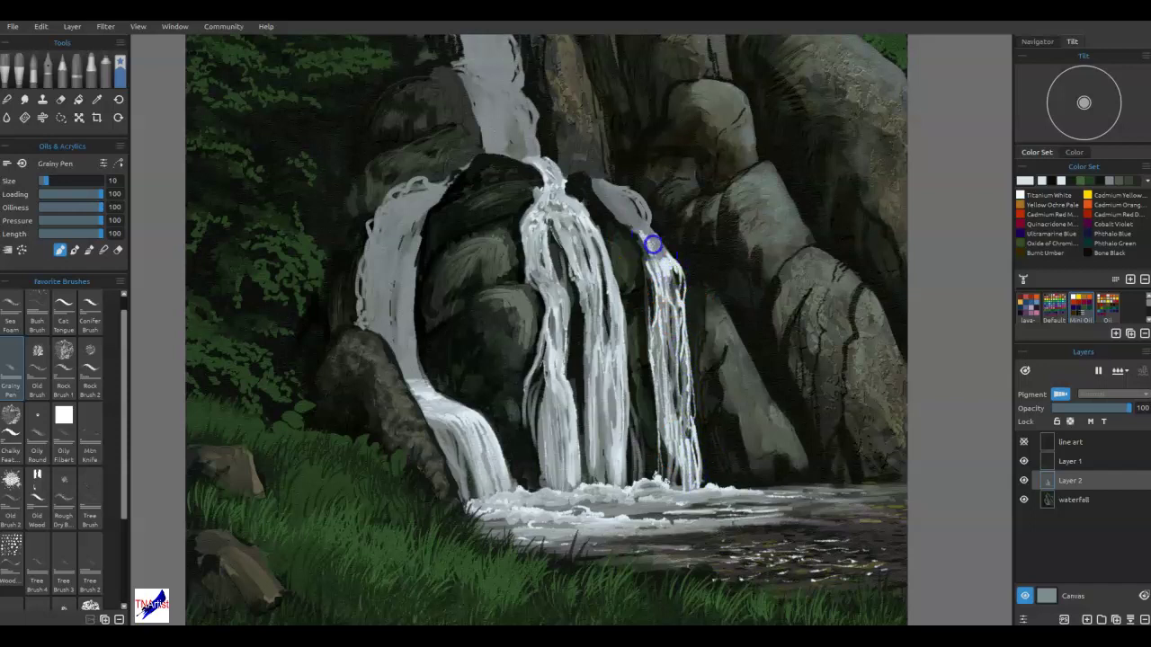
Paint pale highlight strokes over the crest and upper bend of the right fall.
mouse_move(610, 206)
left_mouse_down()
mouse_move(646, 212)
mouse_move(615, 185)
mouse_move(632, 219)
mouse_move(600, 191)
left_mouse_up()
left_click(613, 169)
left_click(599, 185)
left_click(611, 189)
left_click(601, 182)
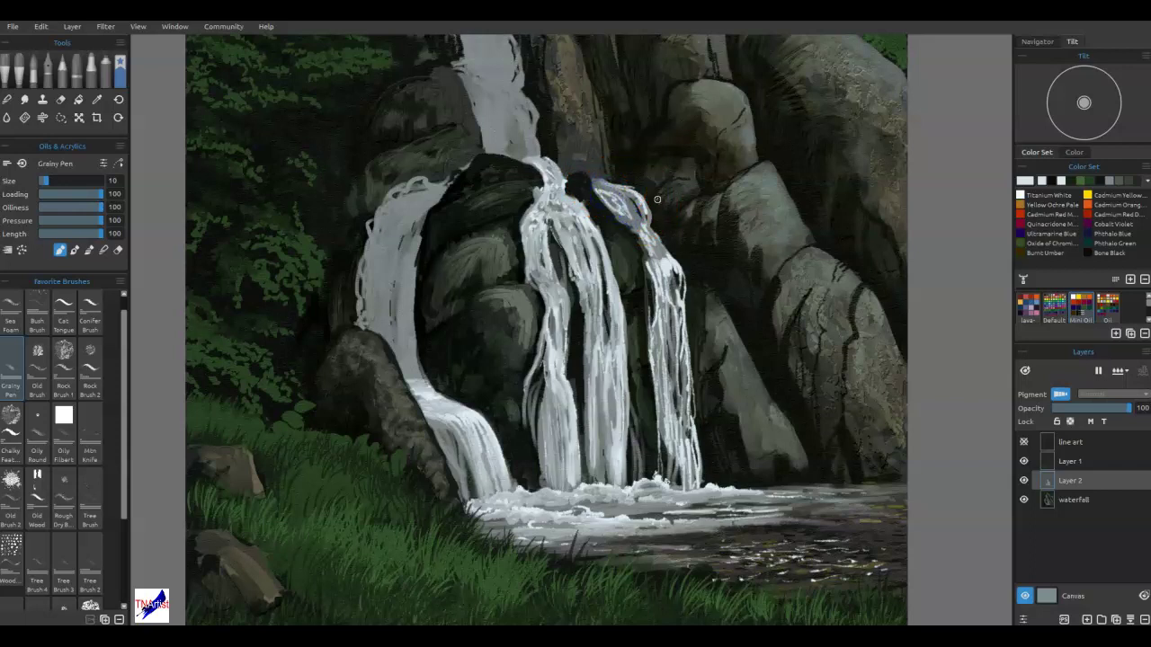
Switch the Grainy Pen to blending and soften the pale strokes from the right fall's crest down to the pool.
left_click_drag(673, 315, 645, 236)
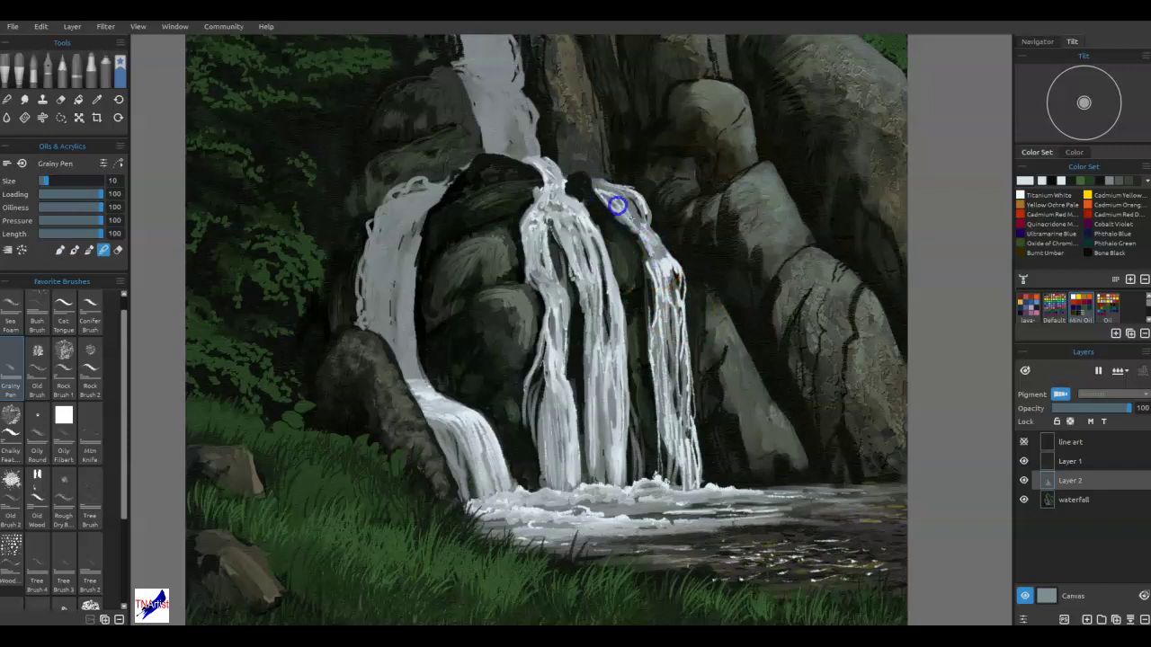
mouse_move(616, 193)
left_mouse_down()
mouse_move(644, 209)
mouse_move(594, 189)
mouse_move(656, 283)
mouse_move(652, 240)
mouse_move(674, 307)
mouse_move(663, 295)
mouse_move(660, 371)
mouse_move(657, 344)
mouse_move(675, 375)
mouse_move(682, 345)
mouse_move(687, 450)
mouse_move(687, 420)
mouse_move(678, 439)
mouse_move(663, 396)
mouse_move(688, 465)
left_mouse_up()
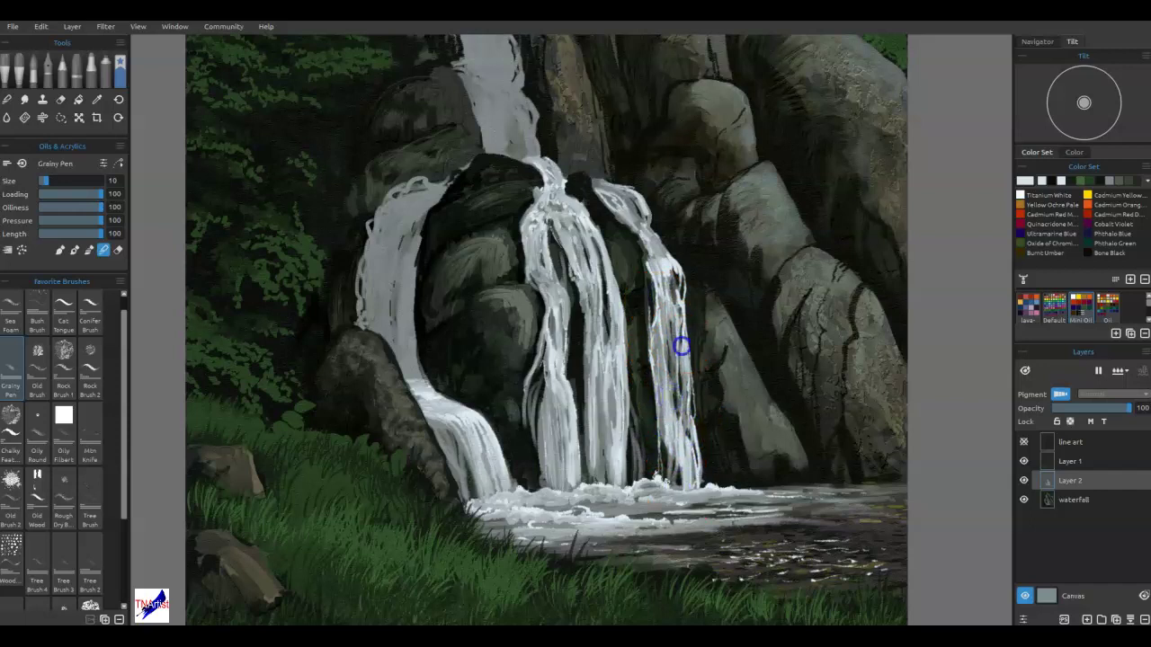
left_click_drag(640, 205, 559, 182)
left_click_drag(620, 358, 617, 365)
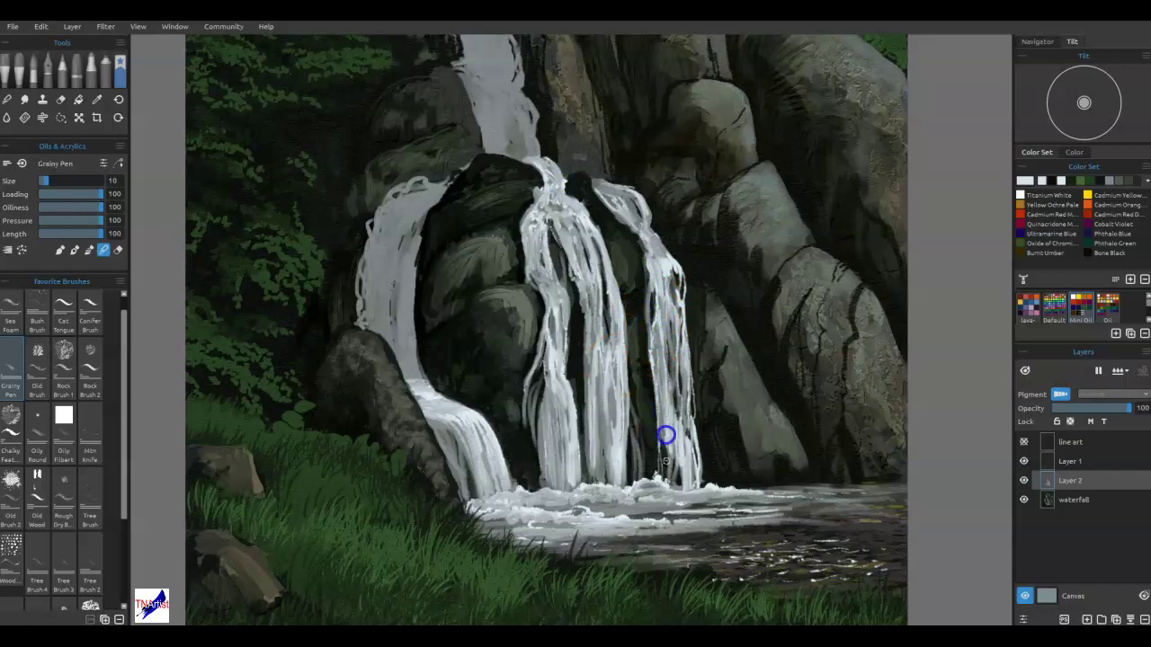
Return to painting and add thin pale strands along the outer edges of the central fall and the right fall's upper bend.
mouse_move(661, 450)
left_mouse_down()
mouse_move(651, 405)
mouse_move(630, 447)
mouse_move(624, 426)
mouse_move(651, 414)
mouse_move(658, 391)
mouse_move(645, 407)
mouse_move(628, 400)
mouse_move(635, 416)
mouse_move(628, 396)
mouse_move(635, 454)
left_mouse_up()
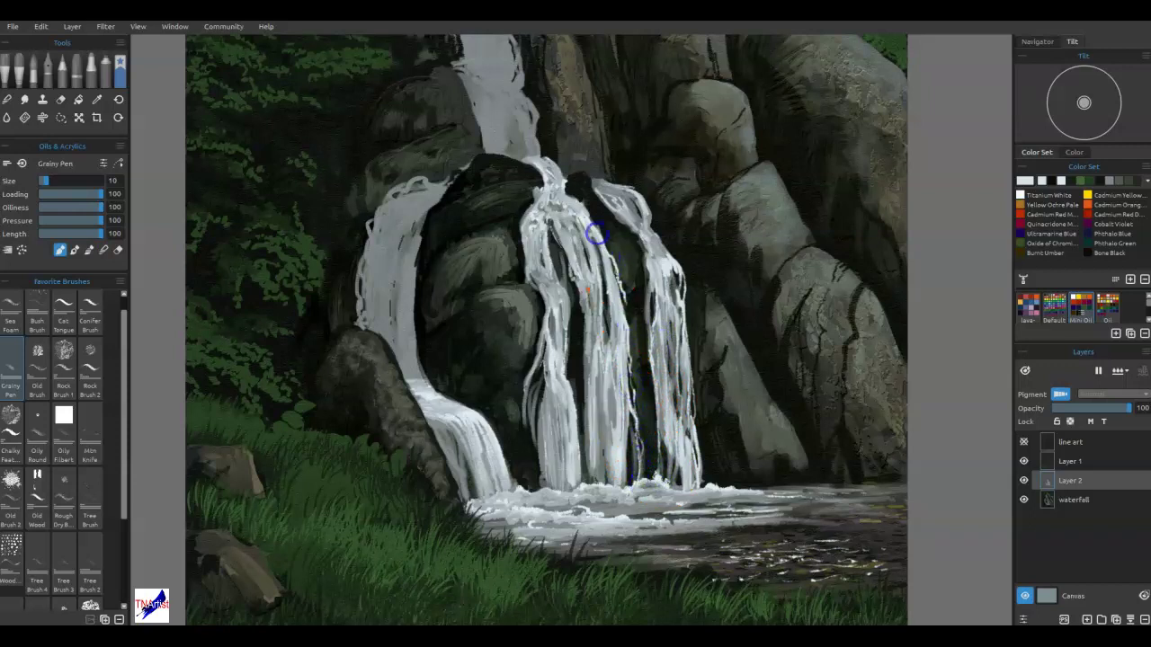
left_click_drag(545, 278, 528, 279)
left_click_drag(534, 353, 527, 267)
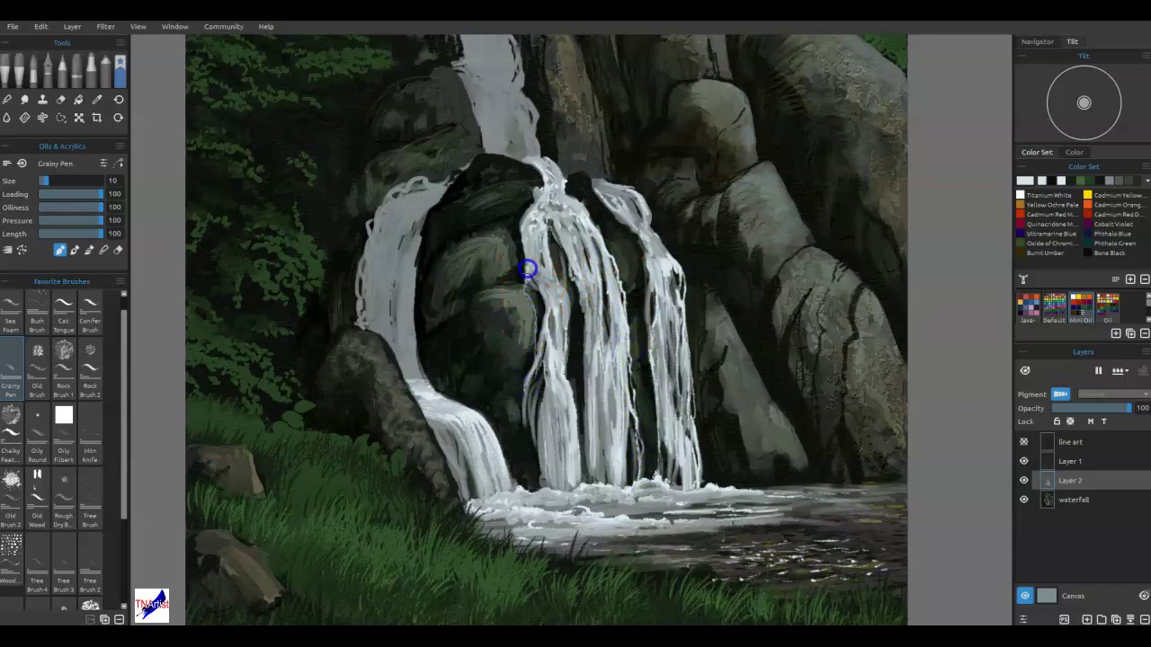
mouse_move(667, 334)
left_mouse_down()
mouse_move(673, 249)
mouse_move(653, 243)
left_mouse_up()
left_click_drag(660, 249, 668, 282)
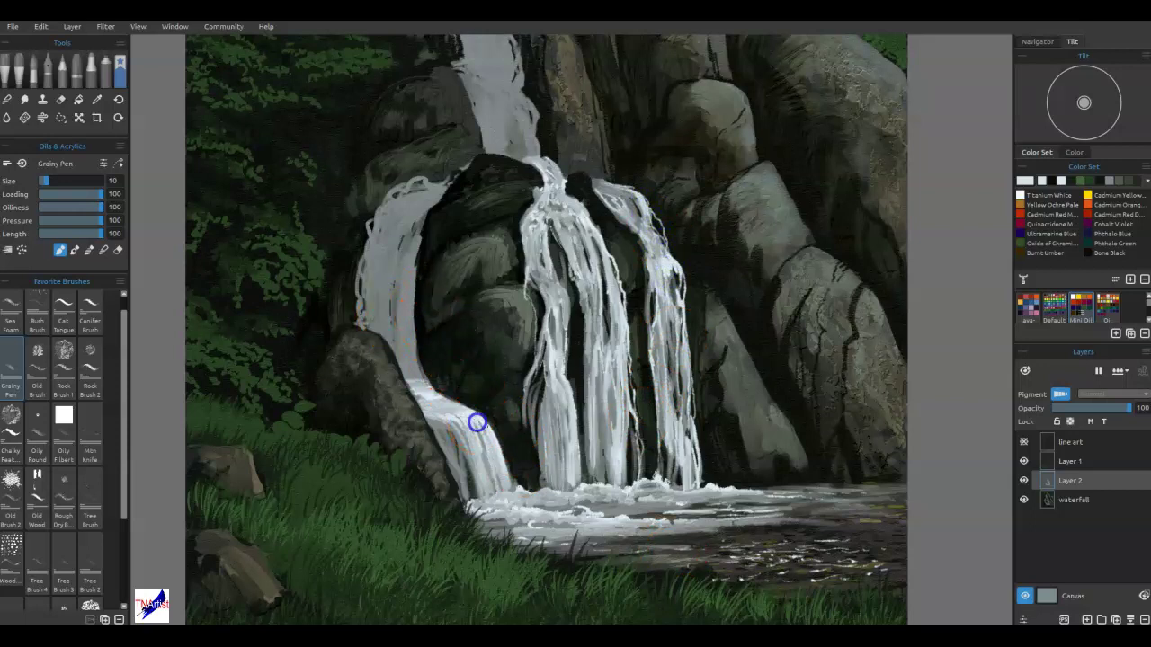
Paint pale strands along the edges and face of the lower-left cascade, and add foam highlights where the falls meet the pool.
mouse_move(513, 476)
left_mouse_down()
mouse_move(505, 438)
mouse_move(464, 405)
mouse_move(487, 420)
mouse_move(497, 435)
mouse_move(452, 399)
mouse_move(507, 439)
mouse_move(446, 399)
mouse_move(418, 359)
mouse_move(454, 411)
mouse_move(422, 371)
left_mouse_up()
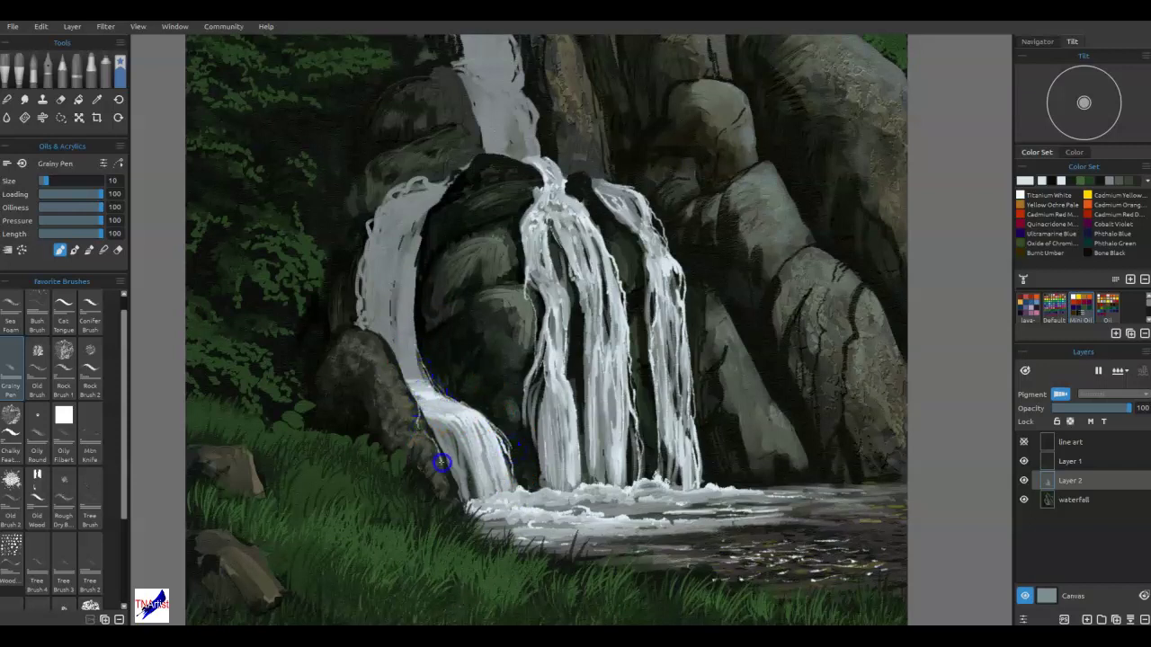
mouse_move(466, 505)
left_mouse_down()
mouse_move(419, 410)
mouse_move(452, 458)
left_mouse_up()
mouse_move(483, 493)
left_mouse_down()
mouse_move(467, 439)
mouse_move(500, 499)
mouse_move(468, 416)
left_mouse_up()
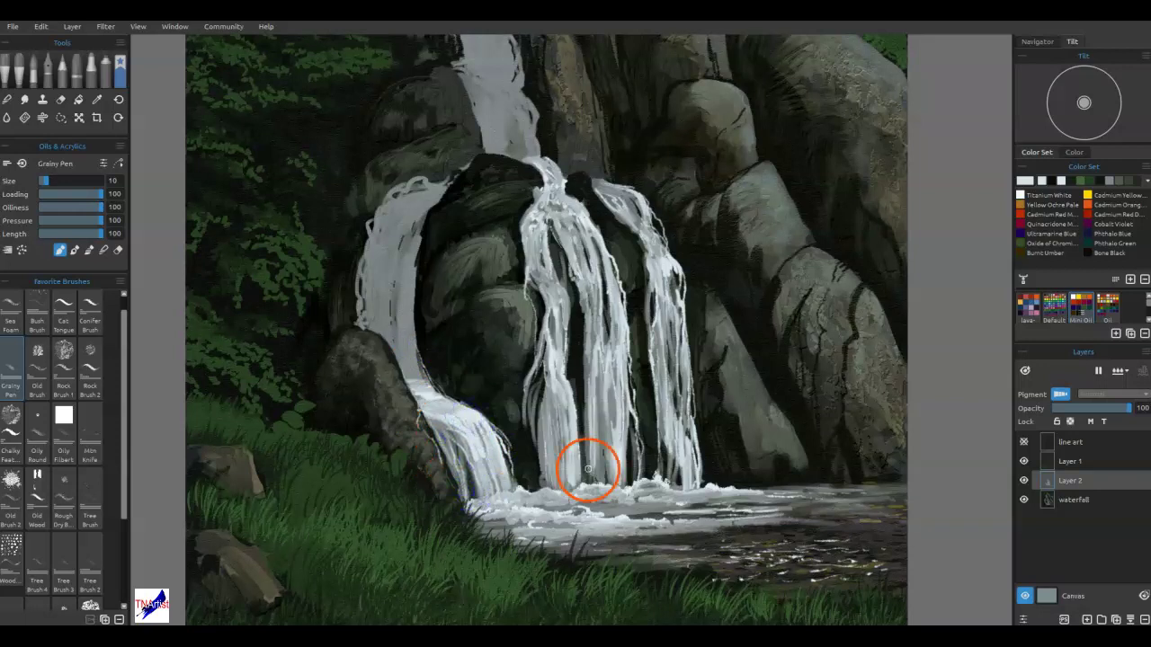
mouse_move(587, 468)
left_mouse_down()
mouse_move(716, 482)
mouse_move(684, 481)
mouse_move(673, 496)
mouse_move(696, 486)
mouse_move(701, 496)
mouse_move(706, 487)
mouse_move(682, 482)
mouse_move(662, 500)
mouse_move(832, 476)
left_mouse_up()
mouse_move(756, 546)
left_mouse_down()
mouse_move(773, 529)
mouse_move(765, 537)
left_mouse_up()
Paint short pale highlight strokes down the body of the left fall, from its crest to the lower cascade.
mouse_move(382, 266)
left_mouse_down()
mouse_move(399, 200)
mouse_move(420, 261)
mouse_move(403, 285)
left_mouse_up()
key("b")
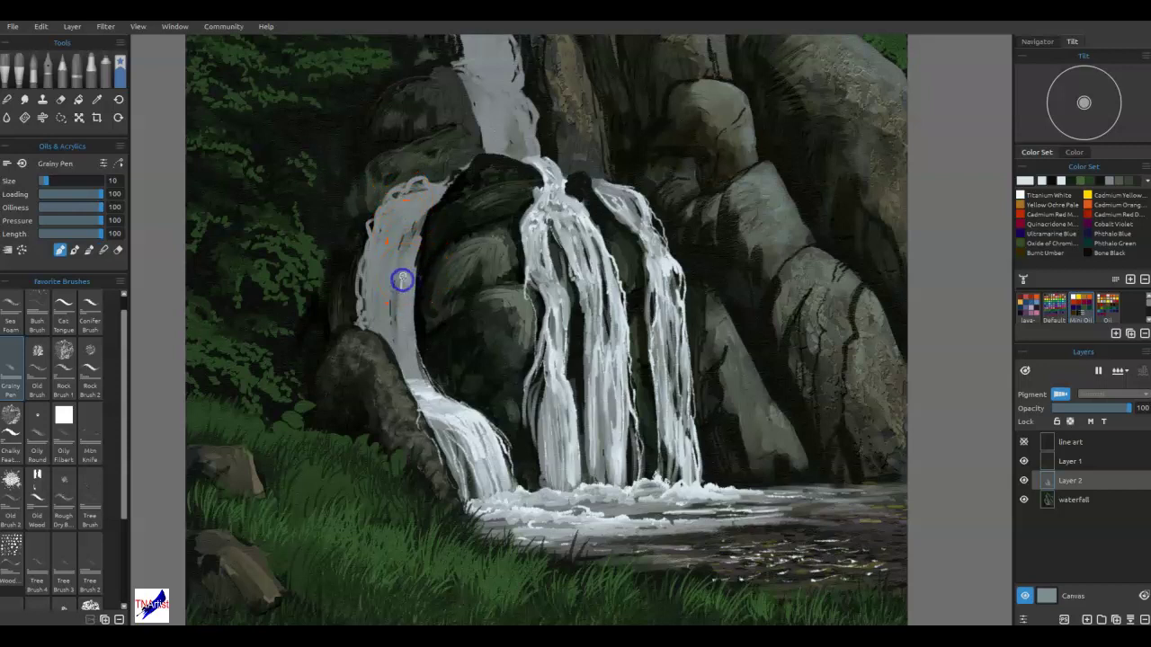
left_click(380, 255)
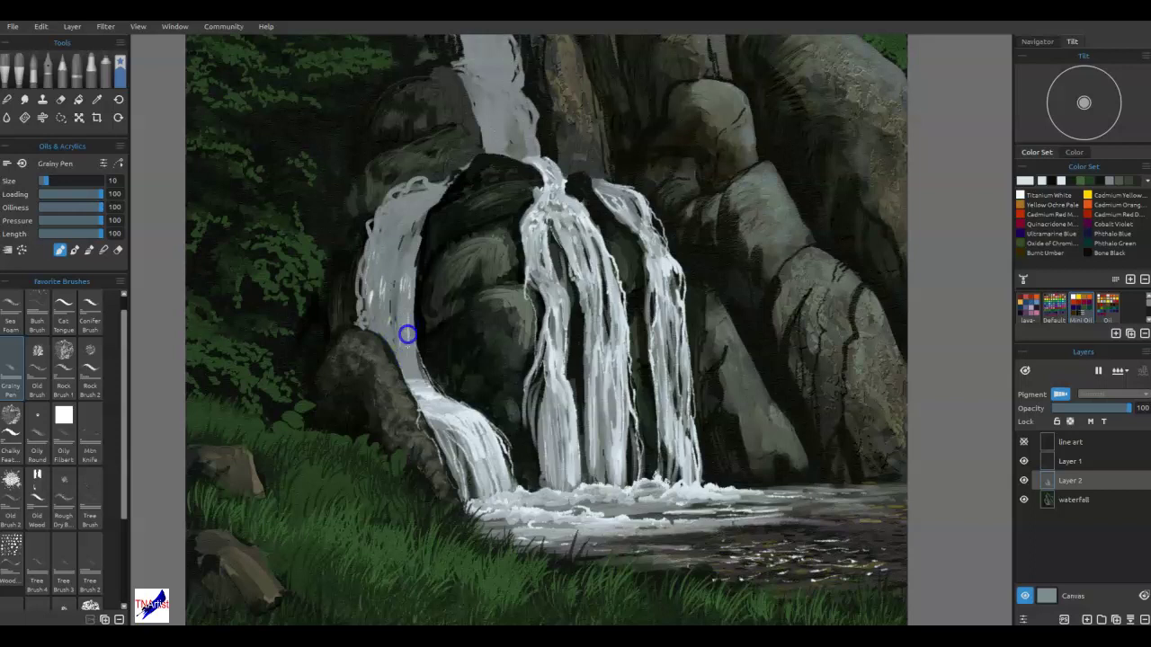
mouse_move(409, 340)
left_mouse_down()
mouse_move(418, 212)
mouse_move(402, 213)
mouse_move(412, 181)
mouse_move(424, 183)
mouse_move(406, 190)
mouse_move(422, 201)
mouse_move(403, 186)
mouse_move(372, 220)
mouse_move(393, 262)
left_mouse_up()
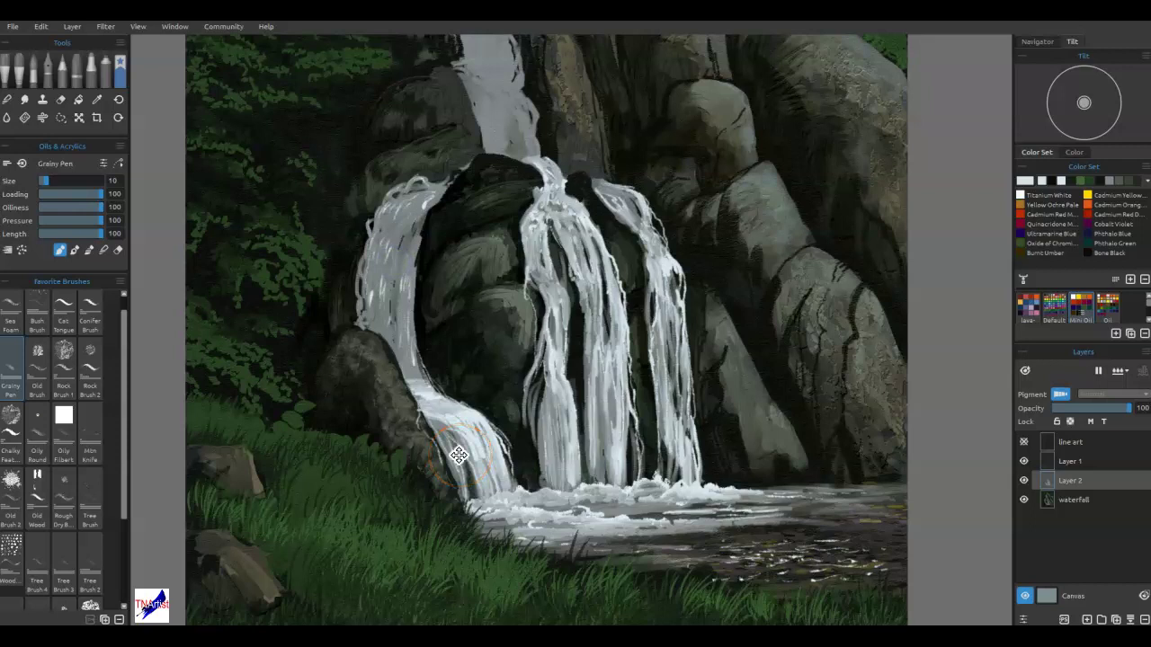
Paint broad pale highlights down the second tier of the upper fall, starting from its ledge.
left_click_drag(641, 245, 655, 392)
mouse_move(503, 241)
left_mouse_down()
mouse_move(480, 226)
mouse_move(525, 232)
mouse_move(530, 256)
left_mouse_up()
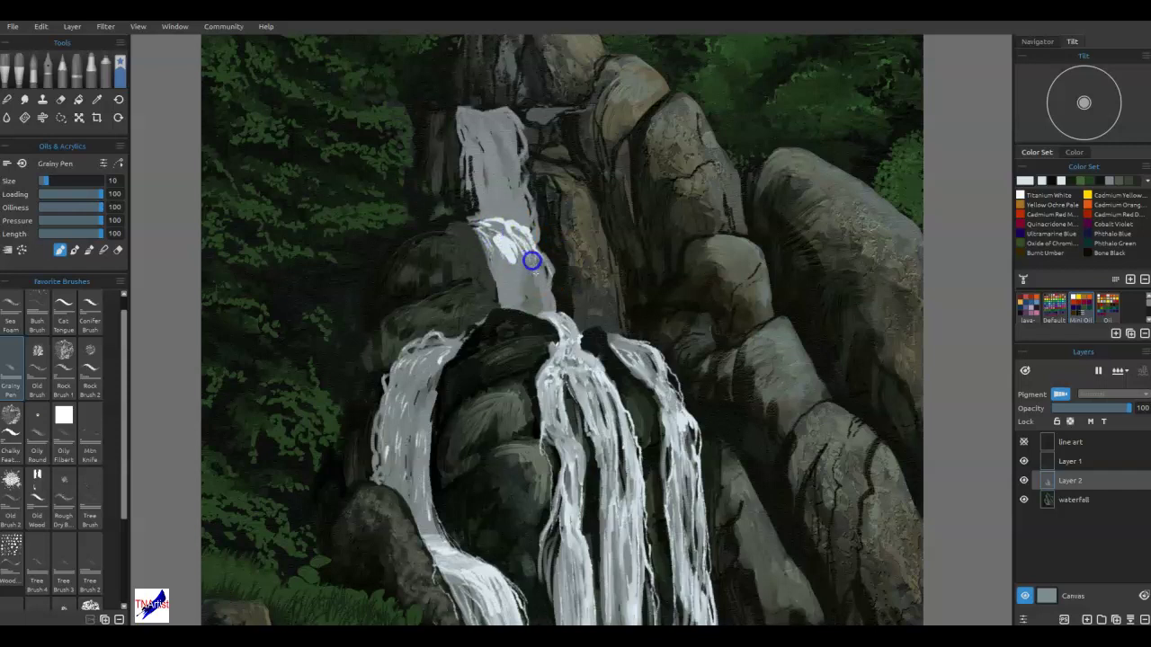
mouse_move(530, 271)
left_mouse_down()
mouse_move(549, 303)
mouse_move(546, 287)
mouse_move(524, 277)
mouse_move(530, 297)
mouse_move(559, 314)
mouse_move(534, 313)
mouse_move(511, 293)
left_mouse_up()
Blend the highlights on the upper fall's second tier down into the crest of the central fall.
key("b")
left_click(493, 262)
mouse_move(486, 244)
left_mouse_down()
mouse_move(506, 300)
mouse_move(514, 262)
mouse_move(531, 321)
mouse_move(506, 257)
mouse_move(529, 296)
mouse_move(527, 231)
mouse_move(513, 231)
mouse_move(512, 249)
mouse_move(488, 228)
mouse_move(493, 239)
mouse_move(536, 235)
left_mouse_up()
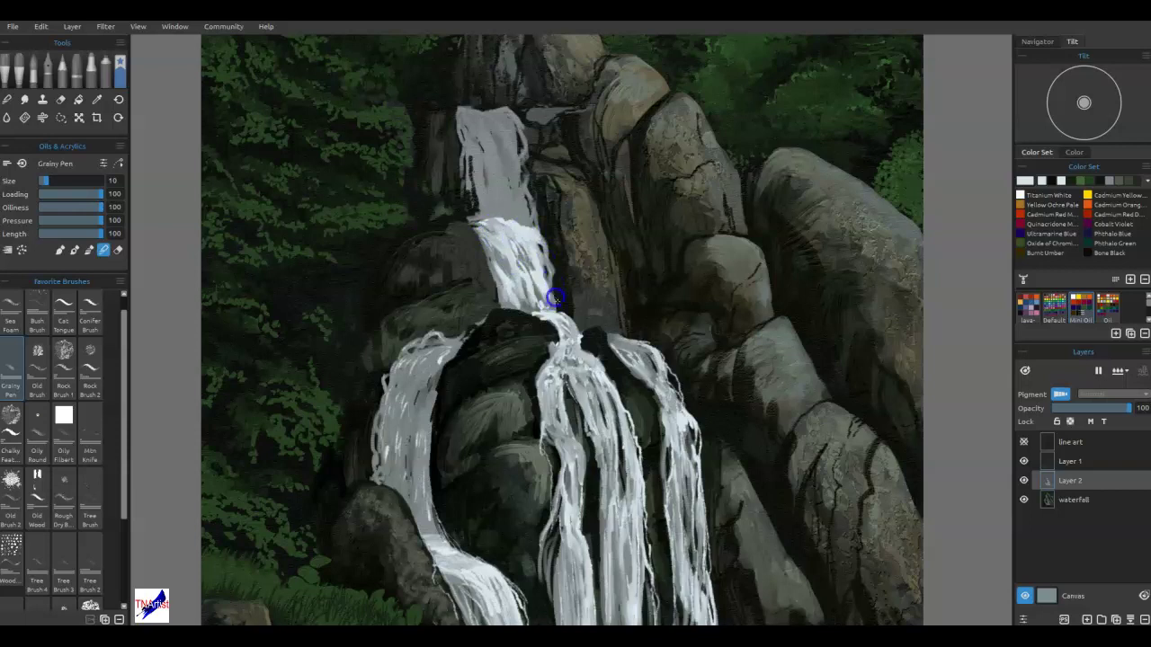
mouse_move(557, 300)
left_mouse_down()
mouse_move(491, 226)
mouse_move(480, 243)
mouse_move(531, 303)
mouse_move(516, 336)
mouse_move(531, 316)
mouse_move(586, 363)
left_mouse_up()
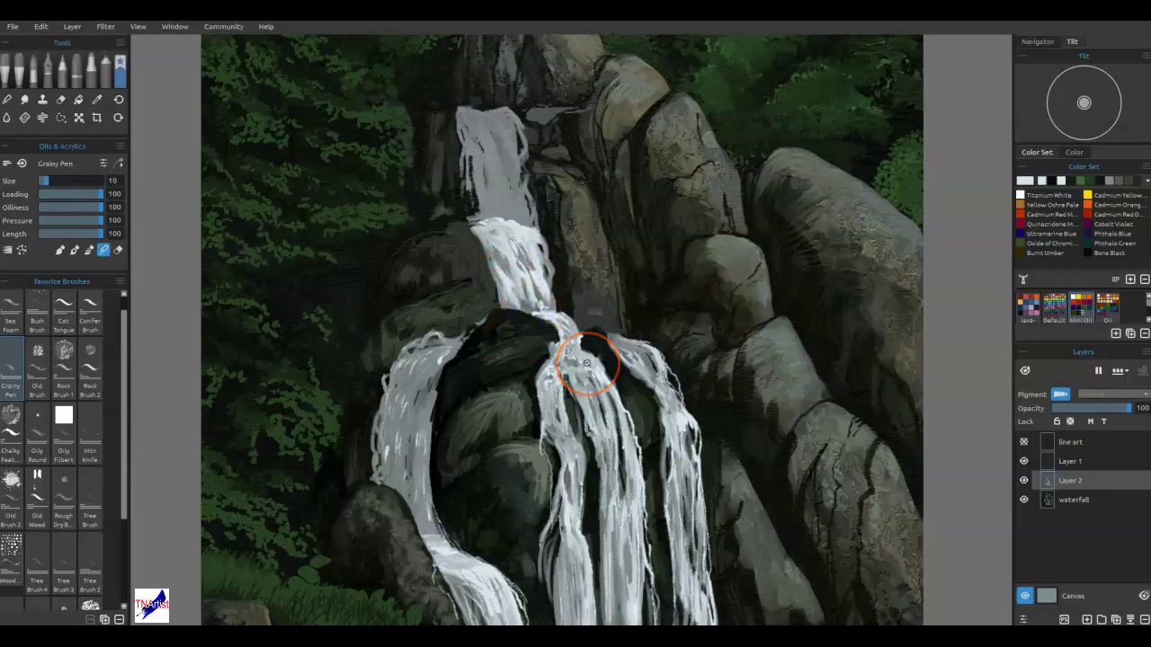
Return to painting and add pale highlight strands over the topmost tier of the waterfall.
key("b")
left_click_drag(548, 210, 569, 300)
mouse_move(487, 205)
left_mouse_down()
mouse_move(547, 236)
mouse_move(501, 185)
mouse_move(542, 285)
left_mouse_up()
mouse_move(508, 222)
left_mouse_down()
mouse_move(517, 245)
mouse_move(516, 206)
mouse_move(502, 219)
mouse_move(511, 267)
mouse_move(542, 300)
mouse_move(530, 257)
mouse_move(537, 307)
mouse_move(505, 239)
mouse_move(502, 249)
mouse_move(508, 288)
mouse_move(531, 305)
mouse_move(518, 224)
mouse_move(538, 221)
mouse_move(484, 203)
left_mouse_up()
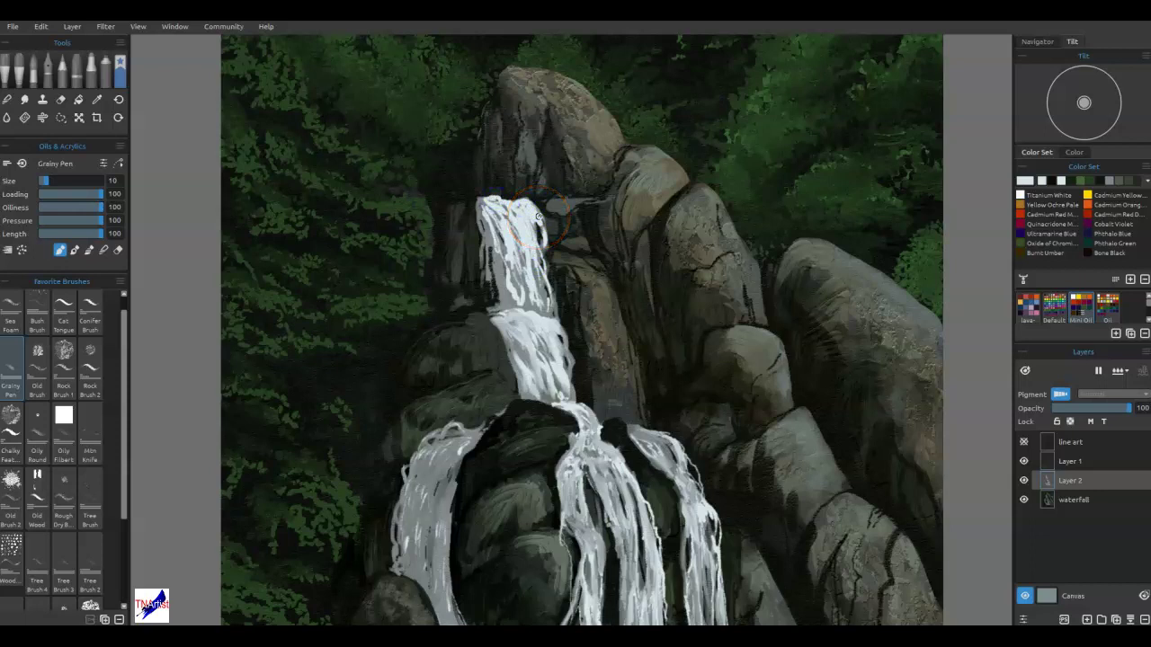
Blend the highlight strands on the topmost tier down through the ledge and the second tier.
key("b")
mouse_move(478, 284)
left_mouse_down()
mouse_move(509, 241)
mouse_move(500, 265)
mouse_move(488, 236)
mouse_move(506, 296)
mouse_move(491, 249)
mouse_move(531, 279)
mouse_move(532, 239)
left_mouse_up()
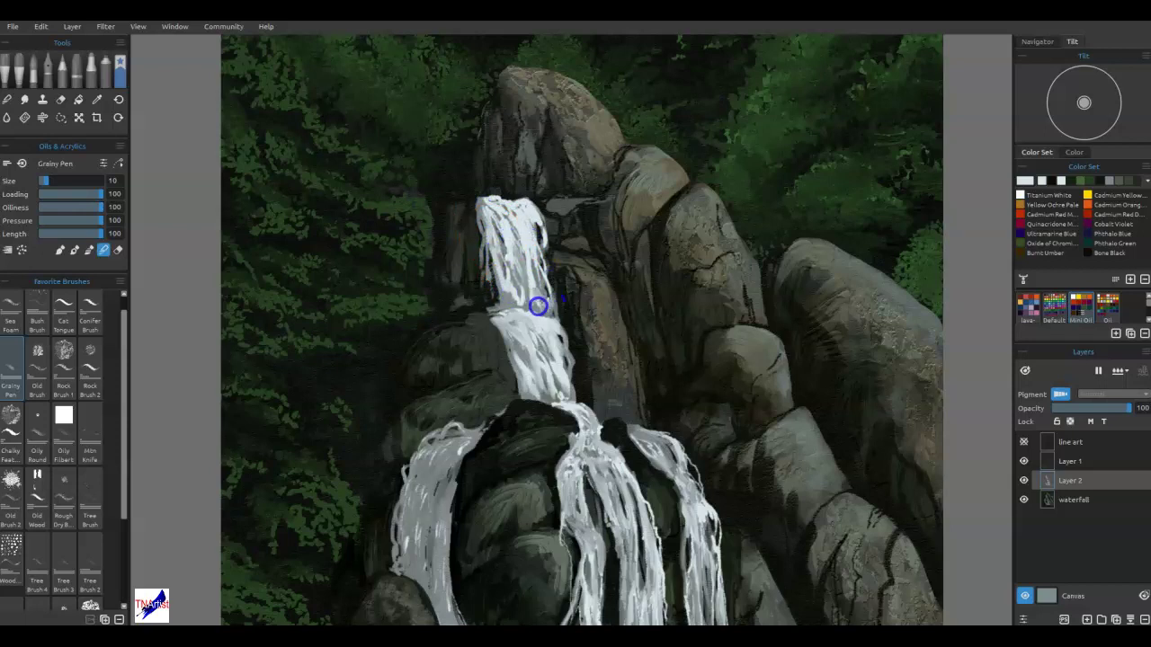
mouse_move(534, 311)
left_mouse_down()
mouse_move(552, 257)
mouse_move(527, 303)
mouse_move(509, 290)
mouse_move(527, 301)
mouse_move(529, 215)
mouse_move(498, 204)
left_mouse_up()
left_click_drag(533, 209, 564, 312)
mouse_move(565, 312)
left_mouse_down()
mouse_move(729, 512)
mouse_move(663, 433)
mouse_move(642, 432)
mouse_move(670, 415)
mouse_move(680, 386)
mouse_move(614, 398)
mouse_move(626, 408)
mouse_move(658, 380)
mouse_move(635, 420)
left_mouse_up()
Dab pale splashes on the crests of the right, central and left falls, and save the painting.
key("b")
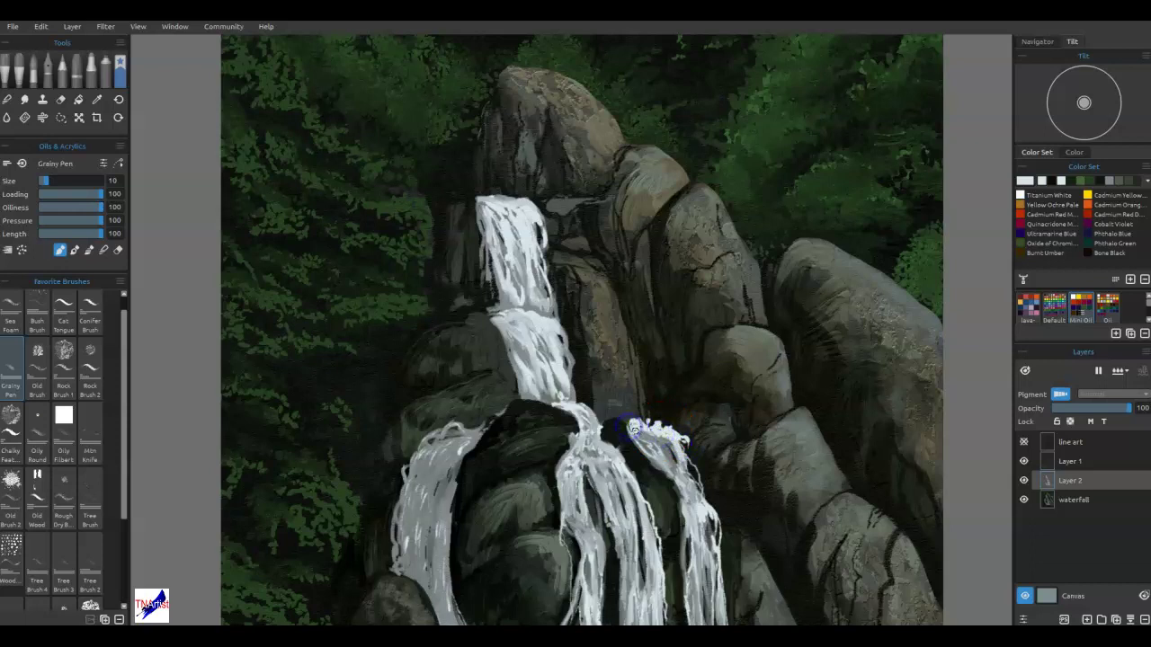
left_click(681, 454)
left_click(601, 429)
left_click(589, 435)
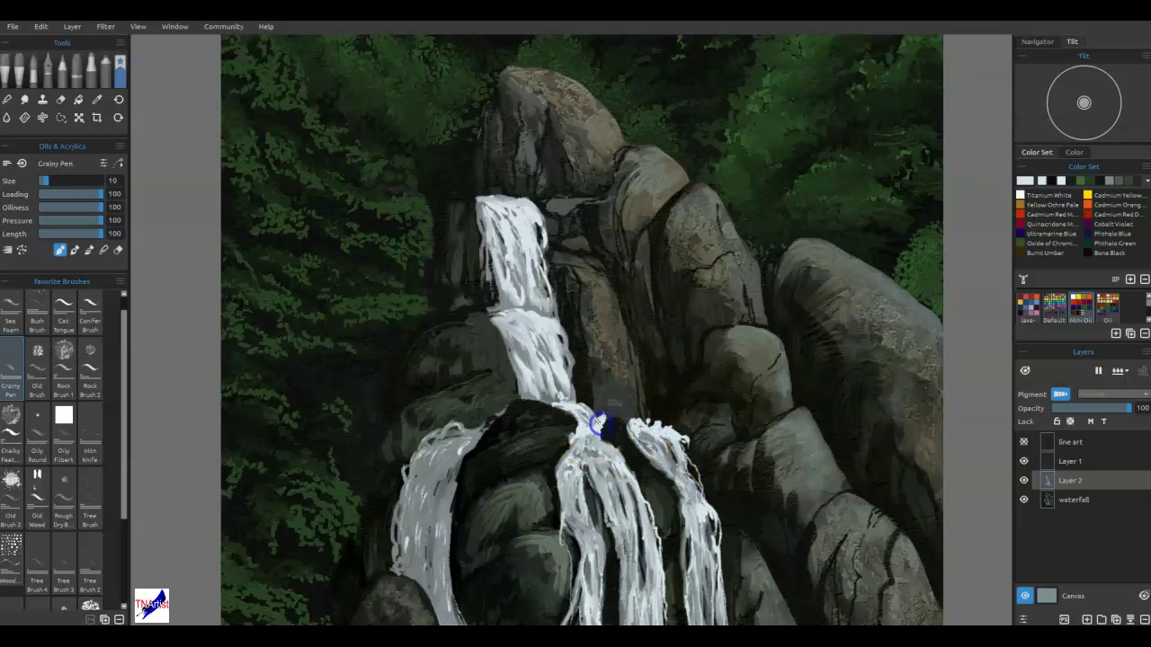
mouse_move(493, 413)
left_mouse_down()
mouse_move(477, 411)
mouse_move(469, 428)
left_mouse_up()
key("ctrl+s")
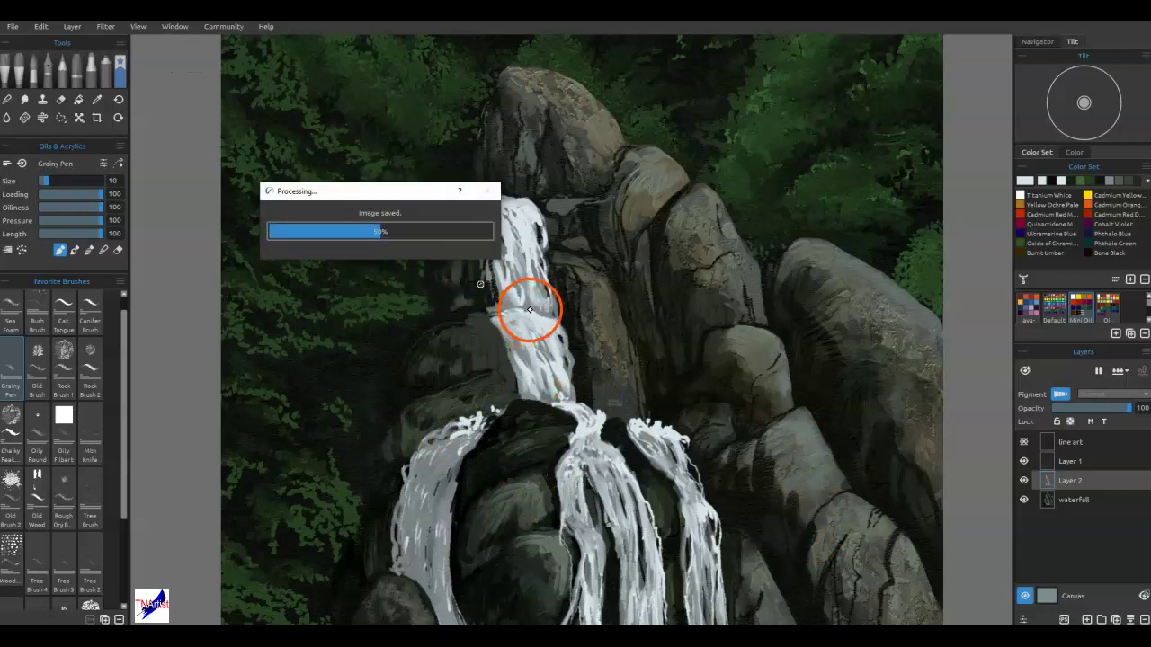
Paint foam along the ledge between the two upper tiers, and blend it together with the left fall's crest.
mouse_move(503, 313)
left_mouse_down()
mouse_move(564, 320)
mouse_move(579, 308)
mouse_move(560, 321)
mouse_move(570, 326)
mouse_move(491, 311)
mouse_move(551, 321)
mouse_move(599, 348)
mouse_move(549, 351)
mouse_move(503, 319)
mouse_move(518, 338)
mouse_move(507, 319)
mouse_move(555, 342)
mouse_move(548, 312)
mouse_move(551, 342)
left_mouse_up()
key("s")
left_click(536, 325)
left_click(466, 436)
mouse_move(475, 437)
left_mouse_down()
mouse_move(449, 443)
mouse_move(442, 458)
left_mouse_up()
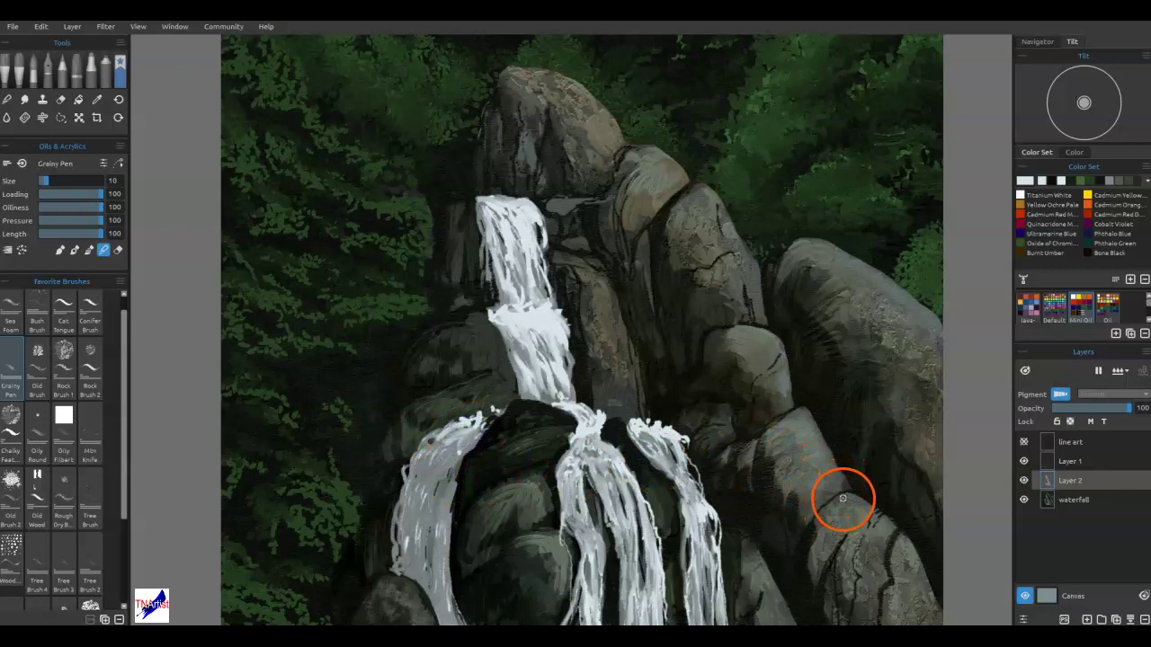
left_click(486, 324)
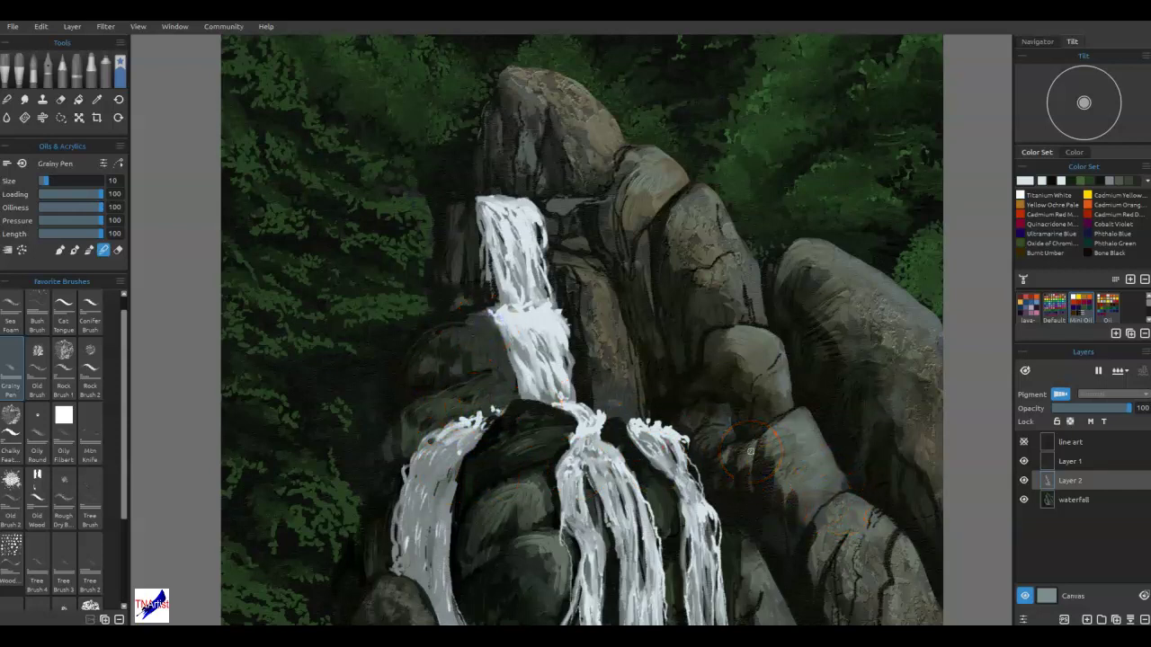
Change the paint colour to a darker, muted greyish blue for the left fall.
left_click_drag(721, 435, 729, 235)
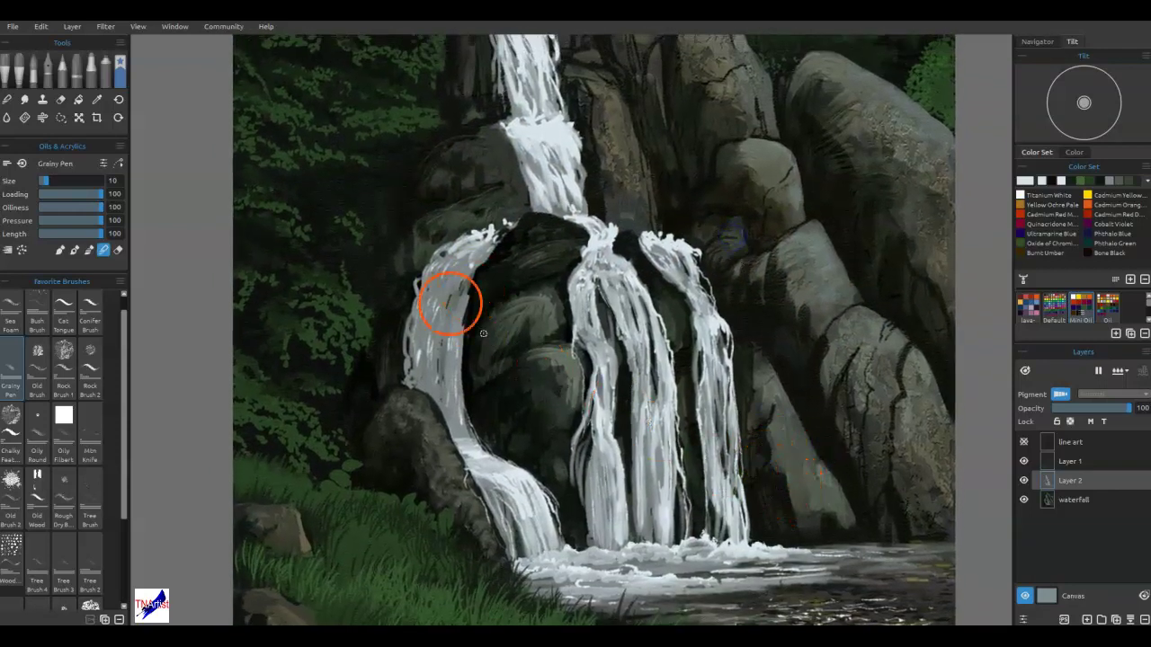
mouse_move(445, 326)
left_mouse_down()
mouse_move(444, 291)
mouse_move(467, 292)
left_mouse_up()
double_click(1024, 182)
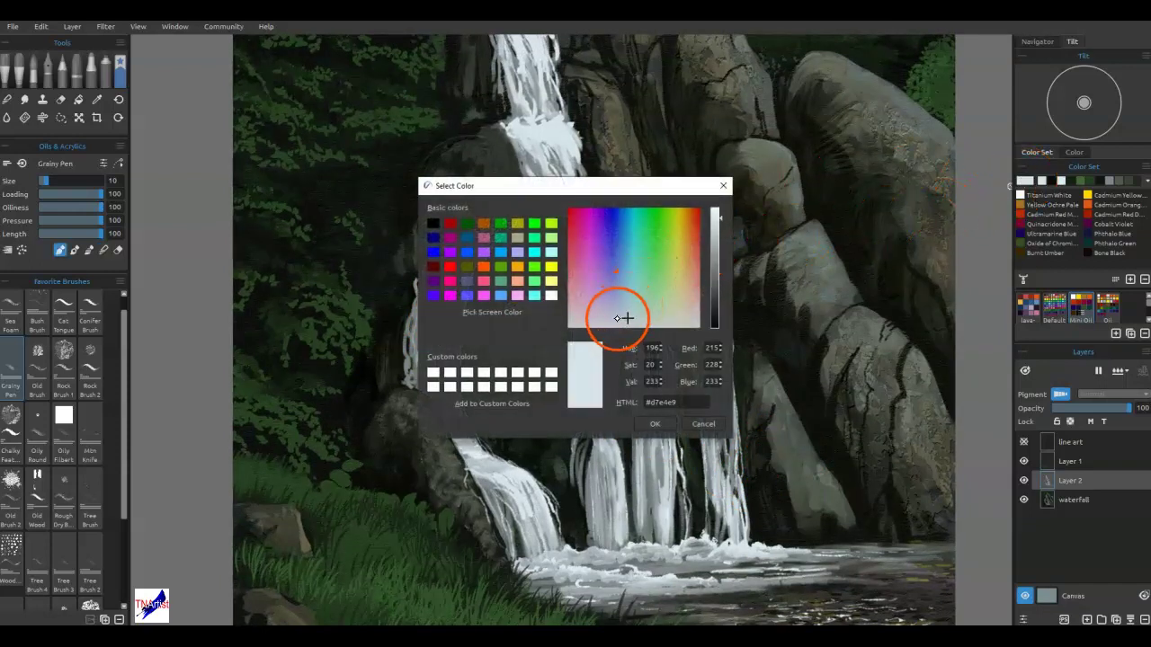
left_click_drag(627, 317, 615, 311)
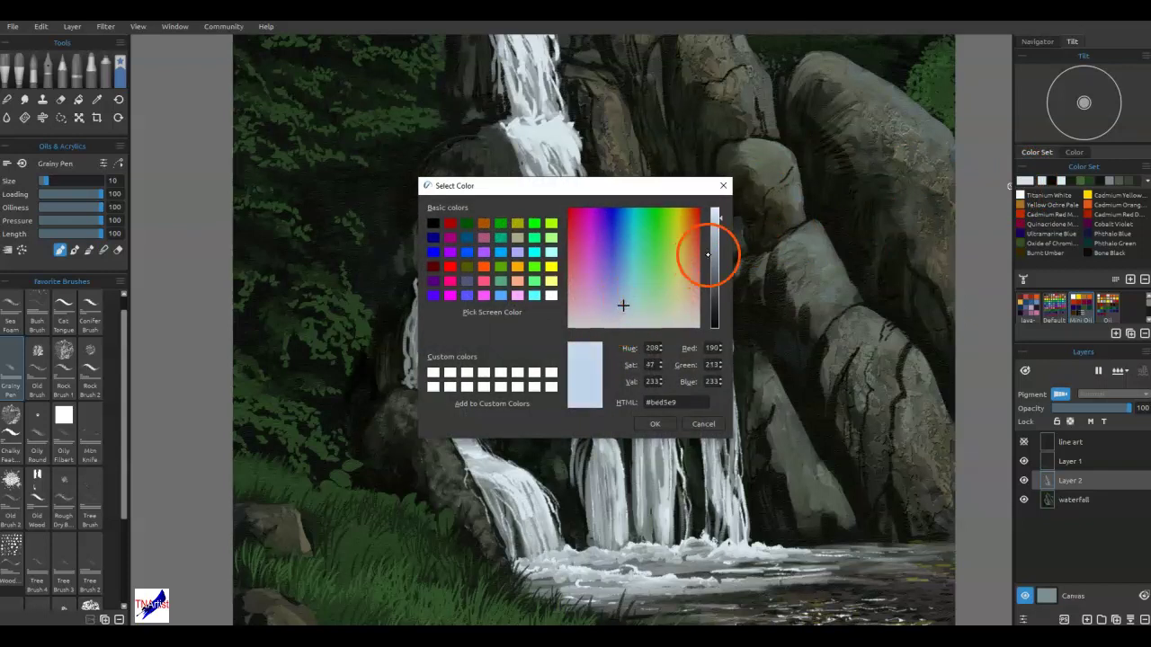
left_click(715, 241)
left_click(656, 423)
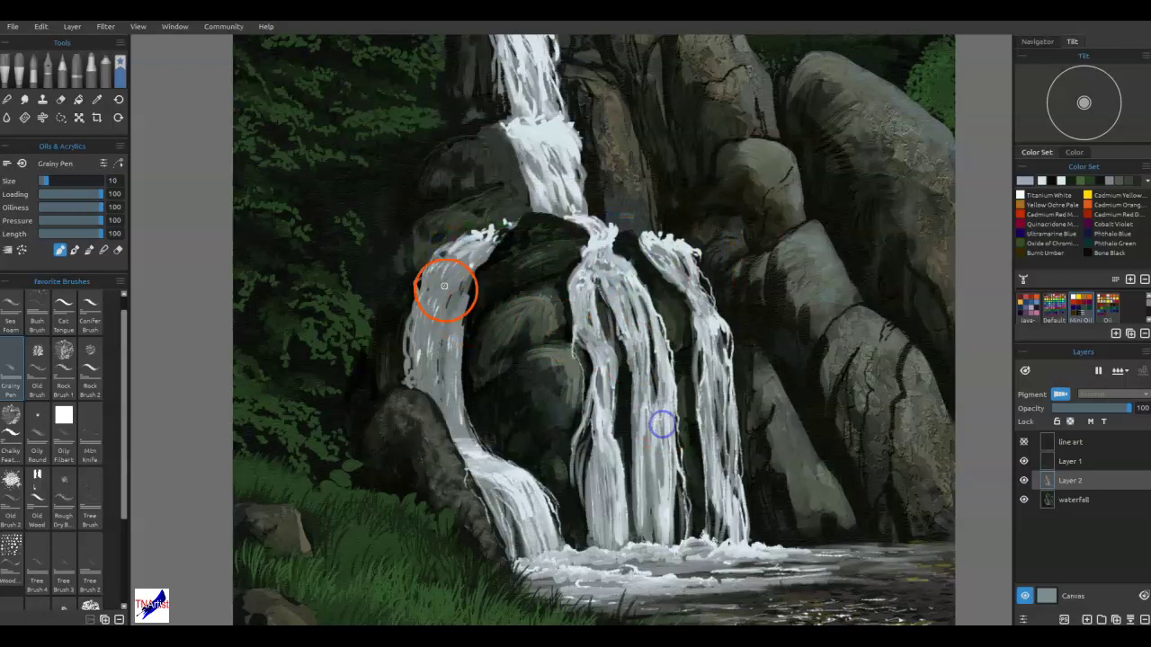
Paint greyish-blue strands down the body of the left fall with the size 10 Grainy Pen.
mouse_move(452, 277)
left_mouse_down()
mouse_move(460, 262)
mouse_move(454, 311)
left_mouse_up()
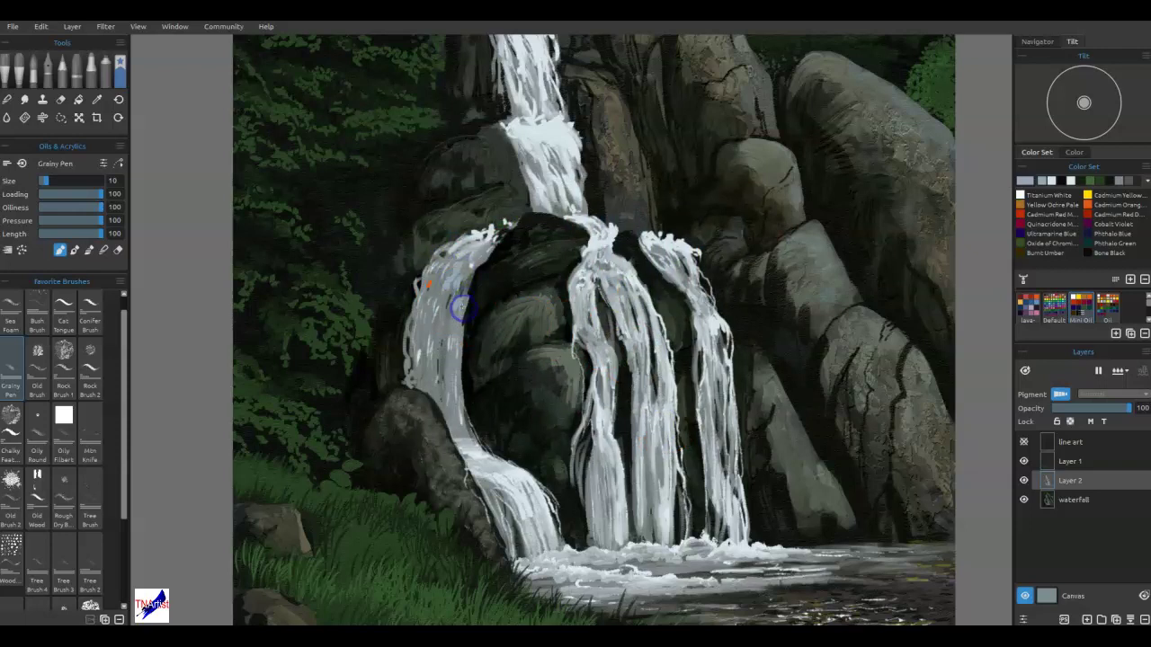
left_click(442, 325)
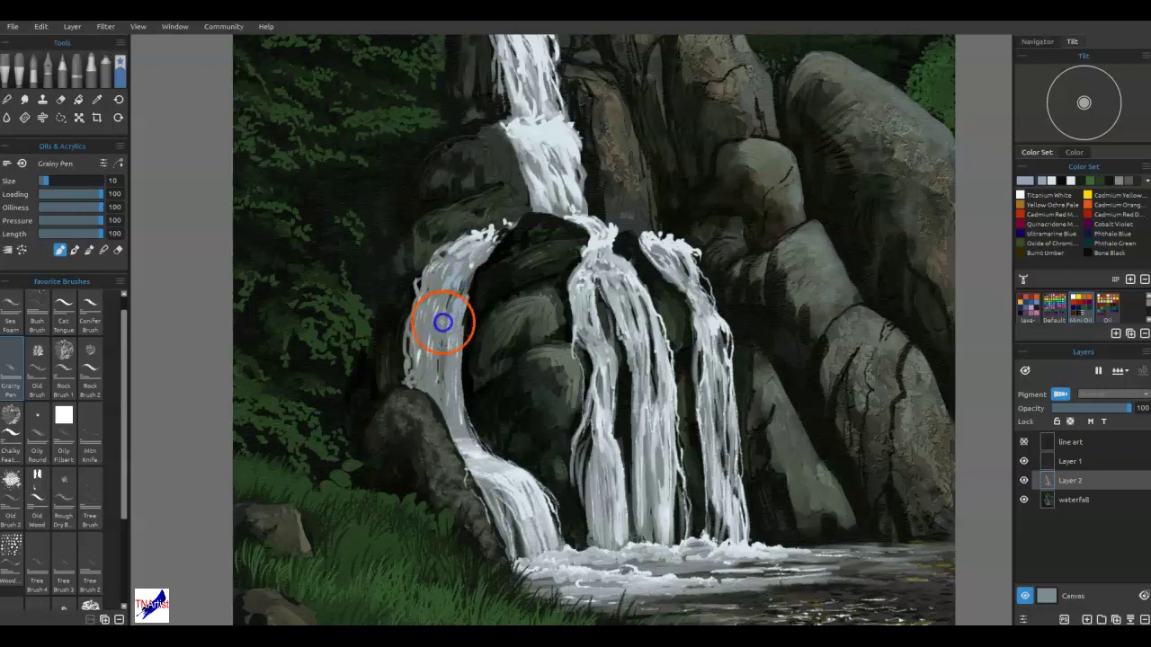
left_click_drag(443, 280, 437, 300)
mouse_move(455, 262)
left_mouse_down()
mouse_move(430, 301)
mouse_move(427, 288)
mouse_move(419, 329)
mouse_move(429, 308)
mouse_move(437, 349)
mouse_move(444, 311)
mouse_move(441, 366)
mouse_move(452, 436)
mouse_move(462, 434)
mouse_move(435, 378)
mouse_move(437, 342)
mouse_move(442, 380)
mouse_move(448, 373)
mouse_move(422, 351)
mouse_move(419, 362)
mouse_move(416, 329)
mouse_move(413, 342)
mouse_move(454, 303)
mouse_move(447, 267)
mouse_move(419, 260)
mouse_move(403, 321)
mouse_move(421, 288)
mouse_move(402, 298)
mouse_move(409, 287)
left_mouse_up()
Reduce the brush size to 3 and paint fine strands along the left fall's outer edge, crest and body.
key("bracketleft")
key("bracketleft")
key("bracketleft")
key("bracketleft")
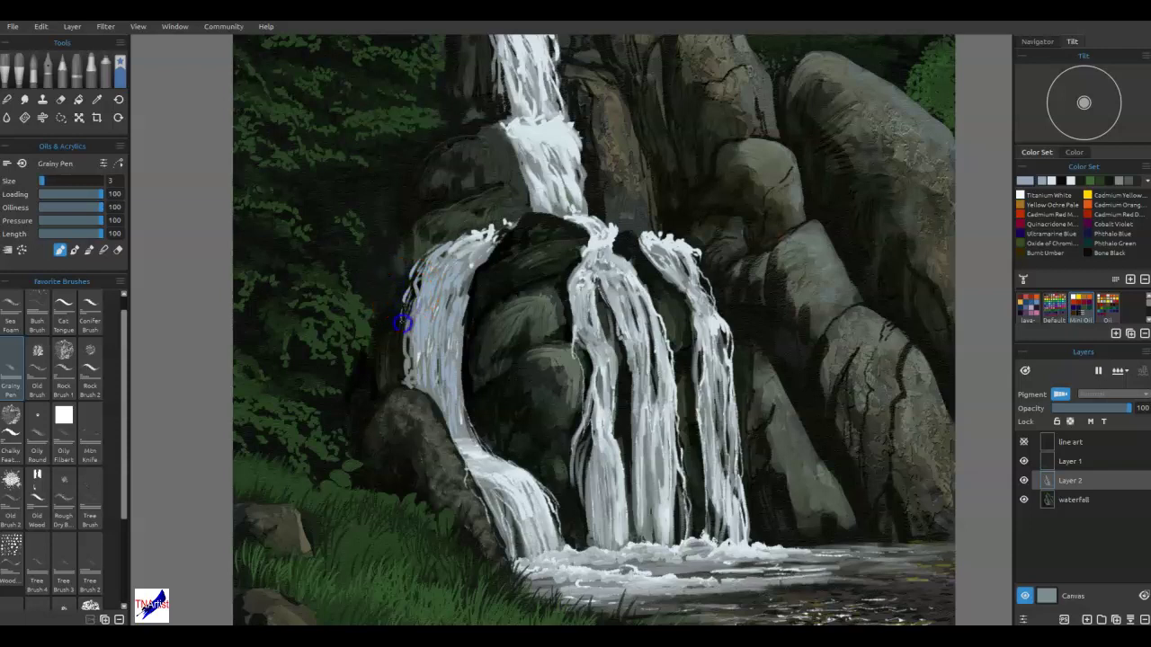
mouse_move(408, 334)
left_mouse_down()
mouse_move(414, 387)
mouse_move(424, 284)
mouse_move(421, 306)
mouse_move(456, 248)
left_mouse_up()
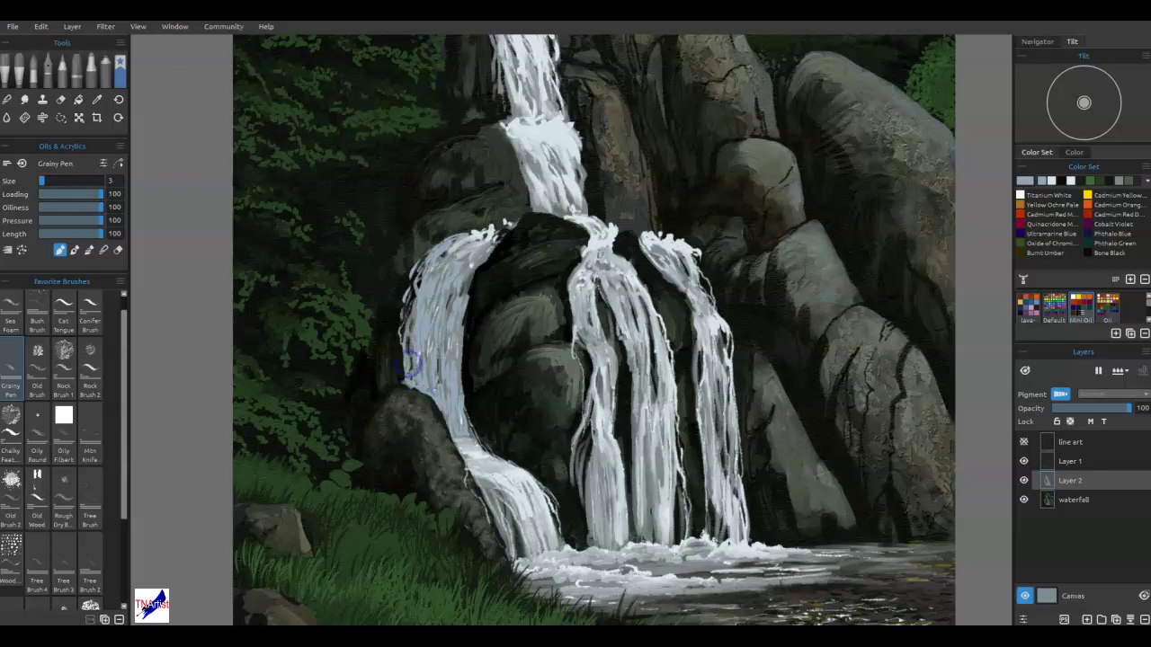
left_click_drag(508, 236, 461, 239)
mouse_move(444, 300)
left_mouse_down()
mouse_move(430, 264)
mouse_move(415, 299)
mouse_move(426, 314)
mouse_move(452, 272)
mouse_move(442, 348)
mouse_move(457, 281)
mouse_move(448, 367)
mouse_move(436, 371)
mouse_move(430, 348)
mouse_move(441, 397)
mouse_move(428, 352)
mouse_move(416, 379)
mouse_move(434, 329)
mouse_move(457, 402)
left_mouse_up()
Blend the left fall's fine strands, and work greyish-blue strands into the upper tier and the central and right falls.
key("b")
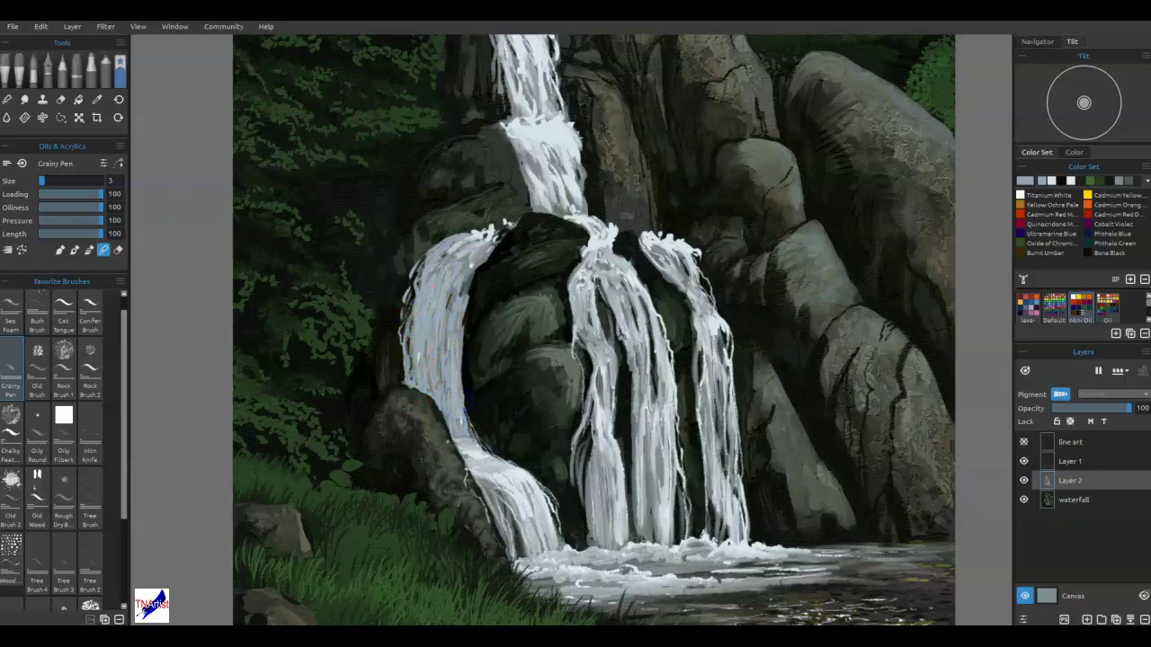
mouse_move(549, 171)
left_mouse_down()
mouse_move(521, 157)
mouse_move(538, 168)
mouse_move(512, 141)
mouse_move(552, 191)
mouse_move(548, 208)
mouse_move(558, 214)
mouse_move(571, 194)
mouse_move(509, 124)
left_mouse_up()
mouse_move(636, 481)
left_mouse_down()
mouse_move(634, 425)
mouse_move(651, 487)
mouse_move(645, 530)
mouse_move(646, 473)
mouse_move(659, 477)
mouse_move(634, 381)
mouse_move(634, 432)
mouse_move(640, 370)
mouse_move(599, 381)
mouse_move(600, 392)
mouse_move(571, 290)
mouse_move(579, 265)
mouse_move(588, 527)
mouse_move(591, 463)
mouse_move(711, 516)
mouse_move(714, 501)
mouse_move(722, 531)
mouse_move(705, 395)
mouse_move(720, 404)
mouse_move(718, 383)
mouse_move(657, 257)
left_mouse_up()
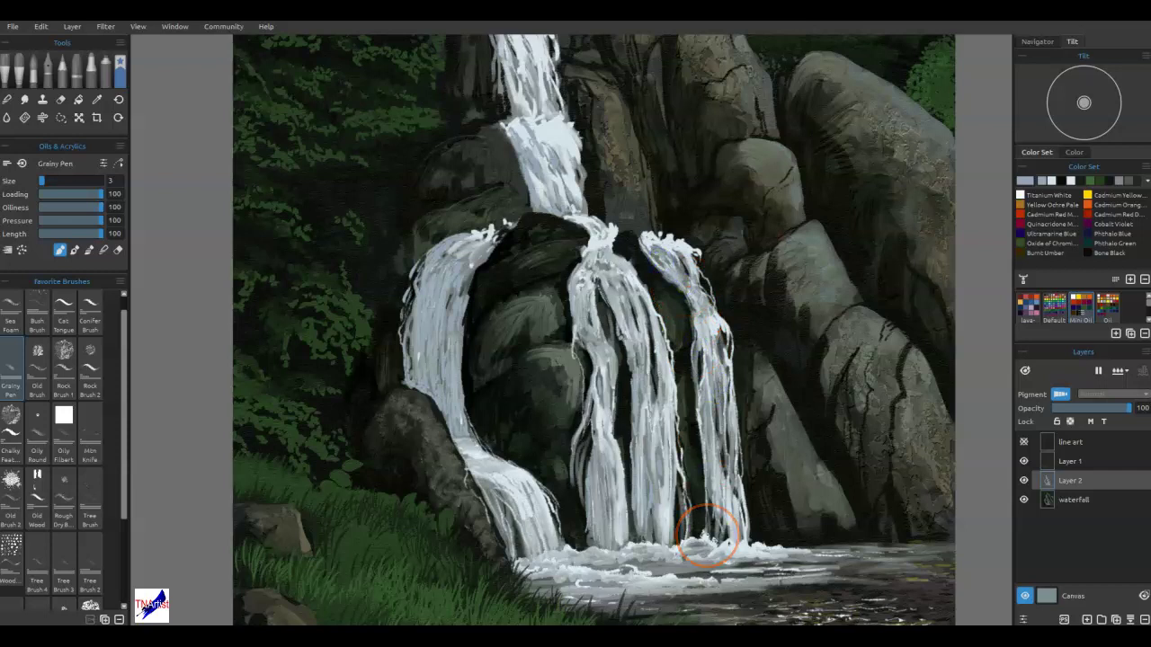
Paint fine greyish-blue strokes on the lower-left cascade and in the foam at the base of the falls.
mouse_move(556, 585)
left_mouse_down()
mouse_move(555, 554)
mouse_move(522, 545)
mouse_move(494, 497)
left_mouse_up()
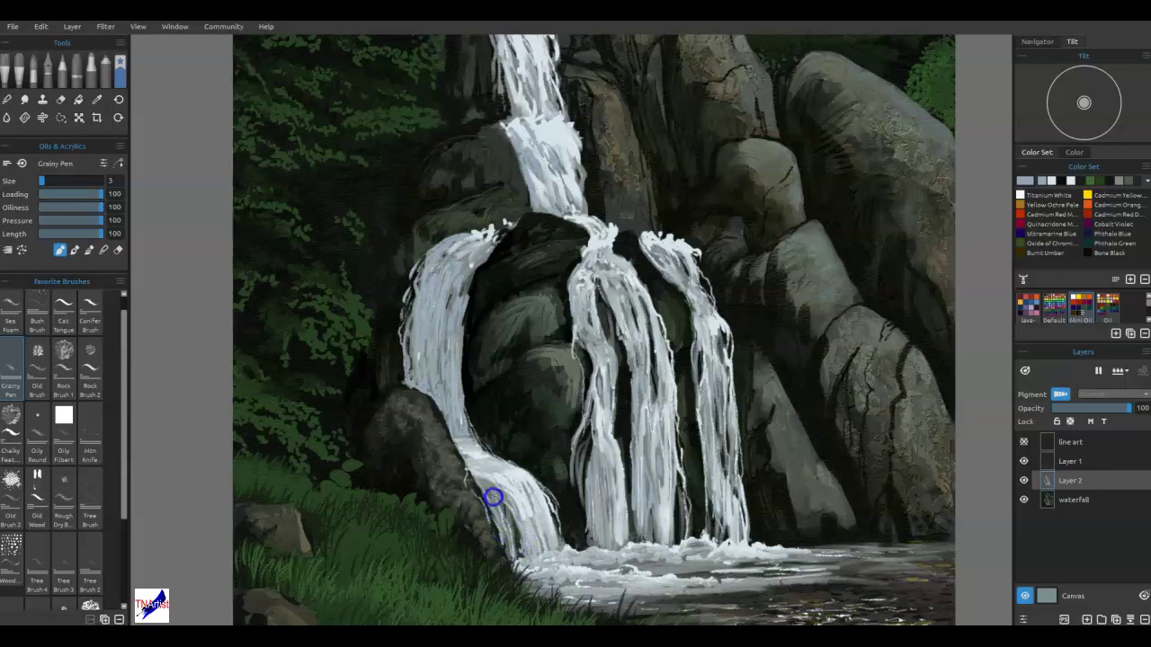
left_click_drag(617, 511, 660, 555)
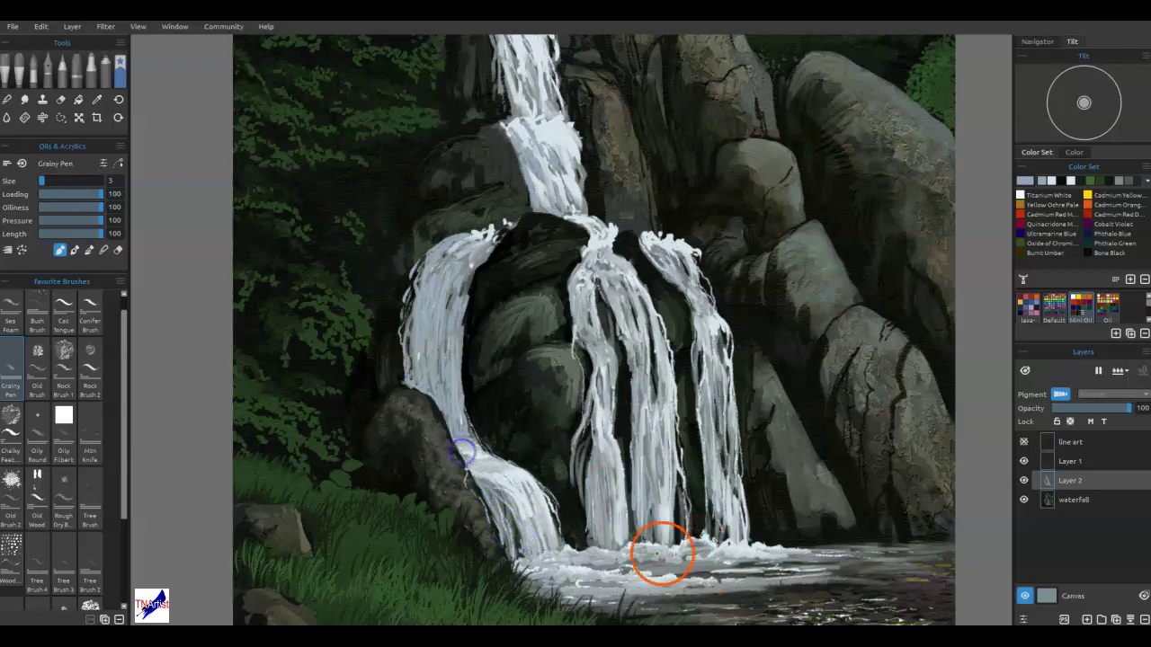
left_click(656, 564)
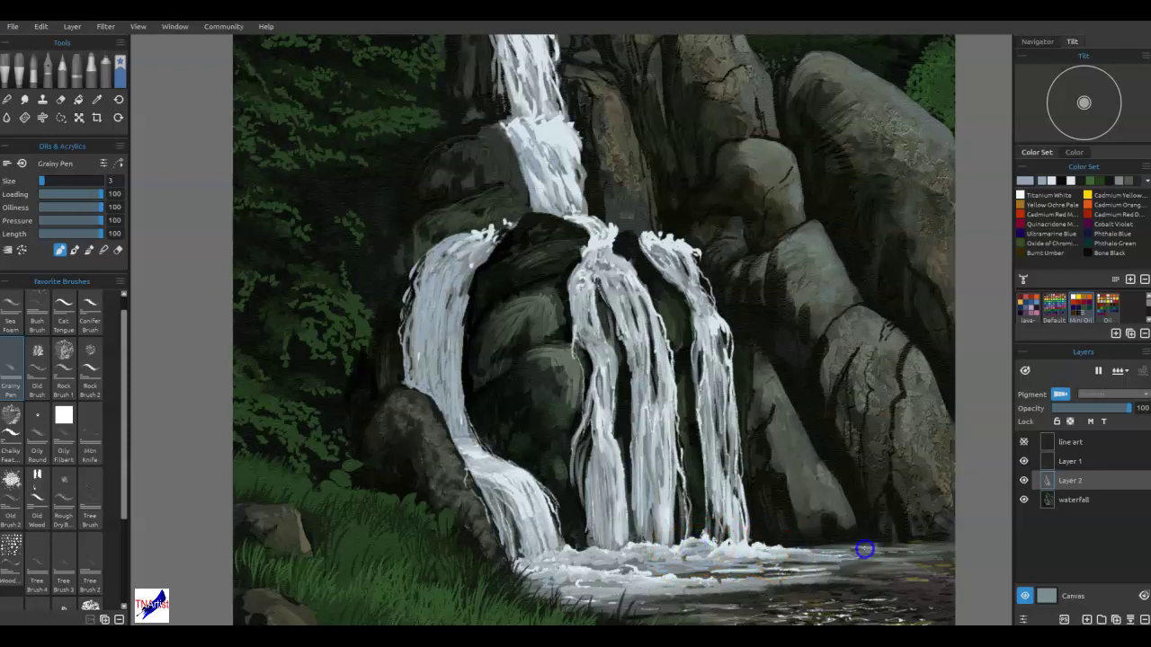
Paint fine greyish-blue ripples across the right side of the pool and along the water below the foam.
mouse_move(907, 547)
left_mouse_down()
mouse_move(947, 547)
mouse_move(856, 583)
left_mouse_up()
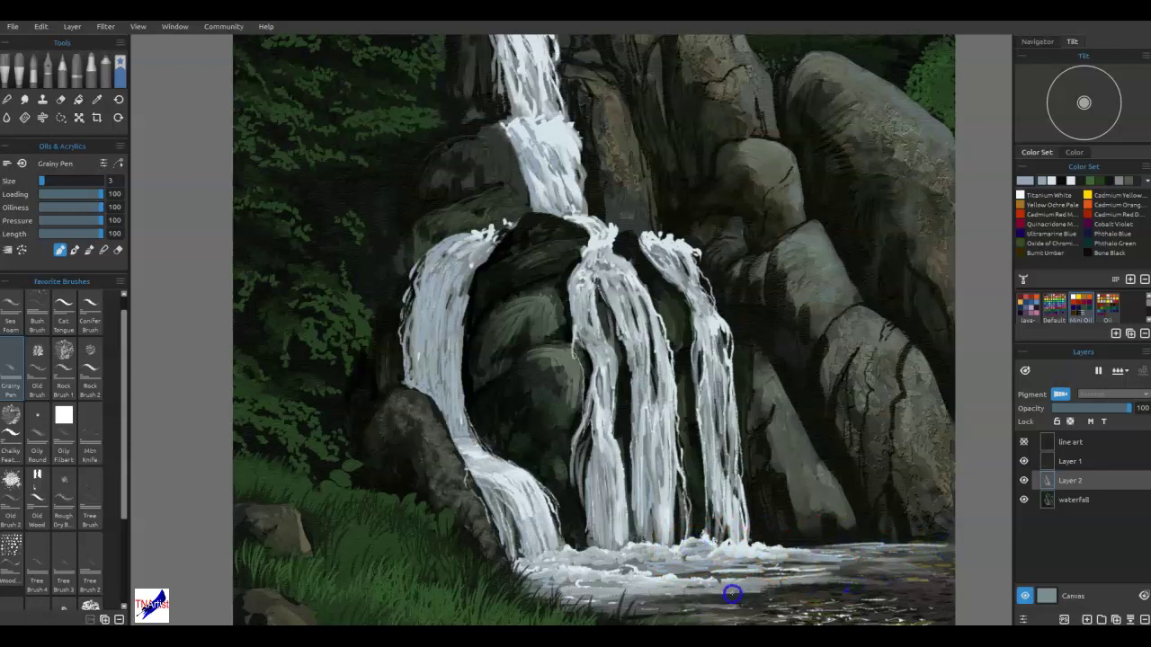
left_click_drag(854, 537, 844, 410)
left_click_drag(767, 506, 687, 503)
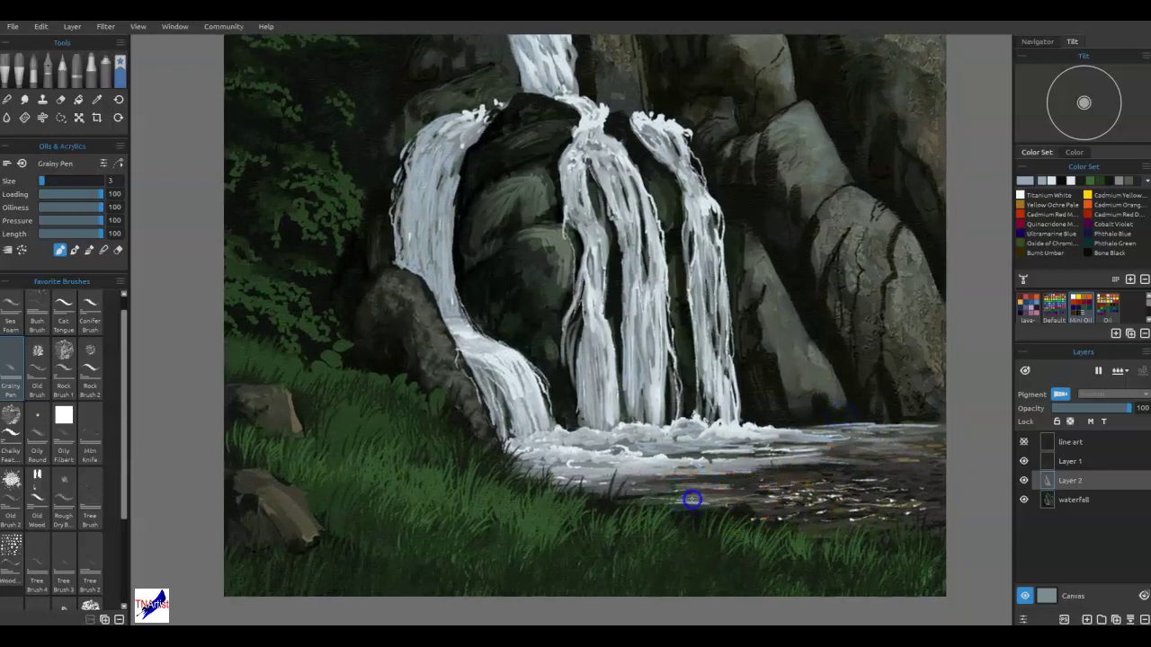
left_click_drag(863, 465, 793, 440)
left_click(850, 498)
Sample near-white from the foam below the right fall and paint fine highlights on the pool's ripples.
left_click(725, 426)
left_click(724, 429, "alt")
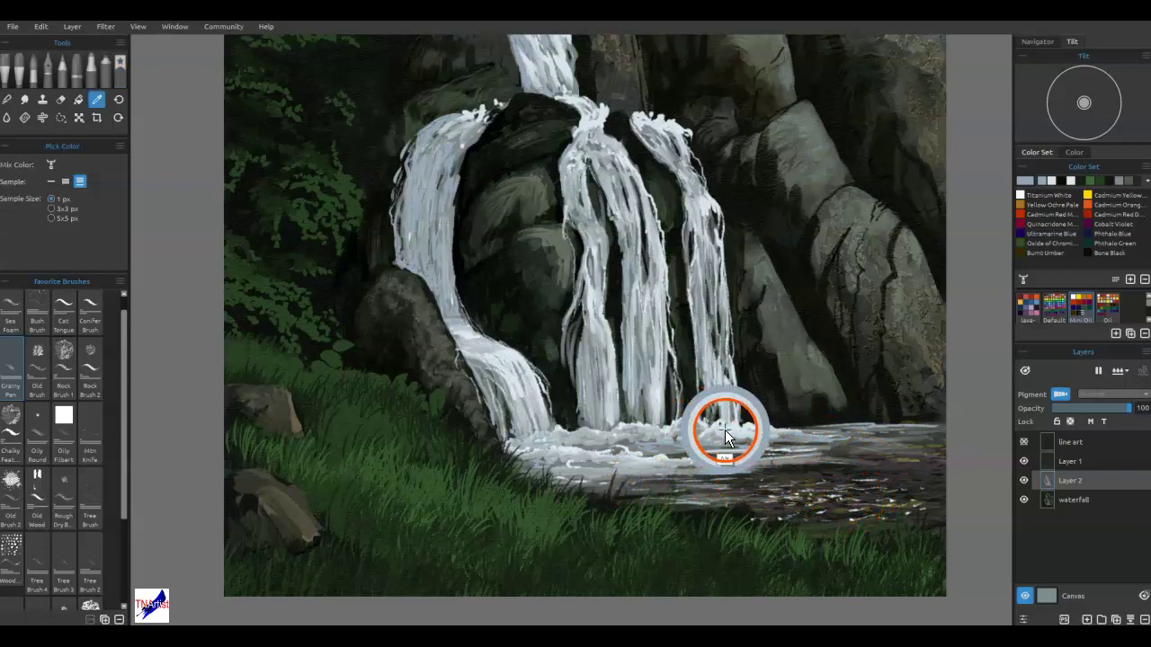
mouse_move(814, 496)
left_mouse_down()
mouse_move(868, 475)
mouse_move(928, 485)
mouse_move(885, 477)
mouse_move(924, 478)
mouse_move(912, 474)
left_mouse_up()
mouse_move(839, 471)
left_mouse_down()
mouse_move(792, 472)
mouse_move(888, 477)
left_mouse_up()
left_click_drag(767, 476, 796, 478)
mouse_move(701, 480)
left_mouse_down()
mouse_move(689, 480)
mouse_move(702, 479)
left_mouse_up()
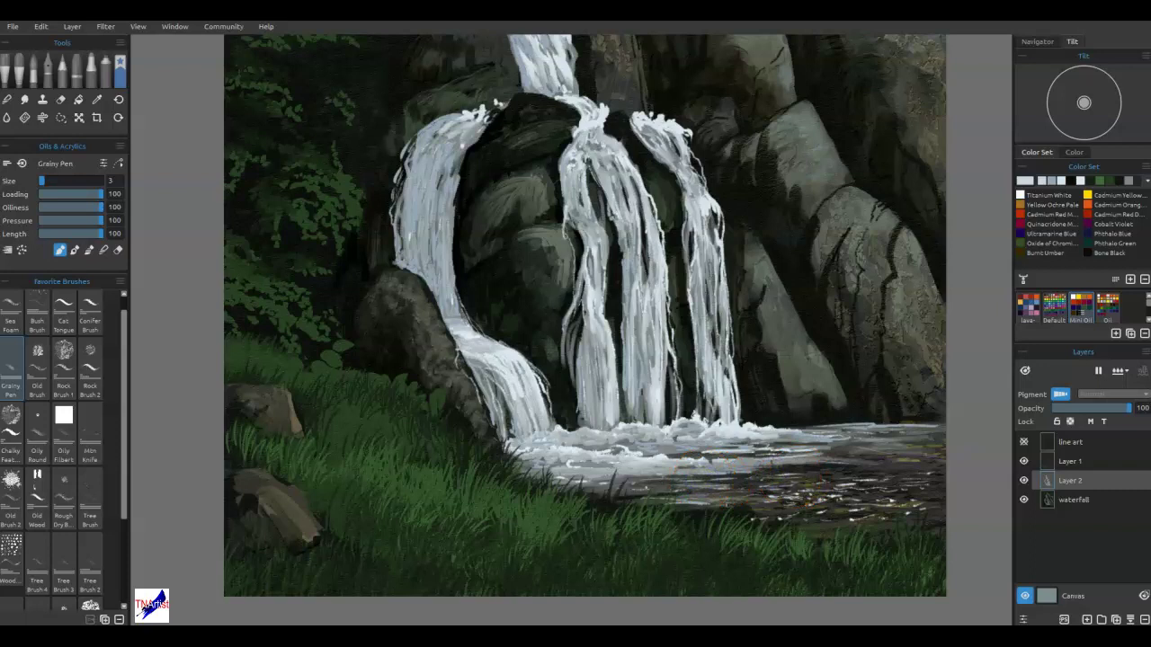
Paint thin greyish-blue strands along the central falls' outer edge and in the gap beside the right fall.
left_click_drag(538, 395, 558, 372)
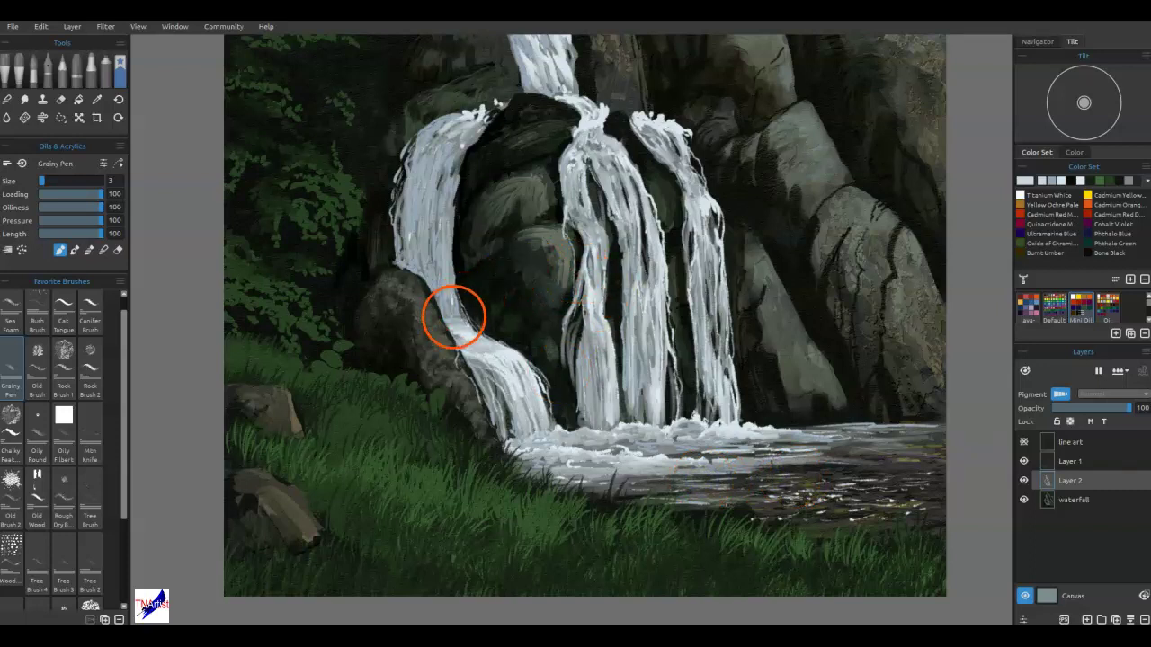
mouse_move(693, 333)
left_mouse_down()
mouse_move(656, 251)
mouse_move(580, 253)
mouse_move(565, 237)
mouse_move(572, 415)
left_mouse_up()
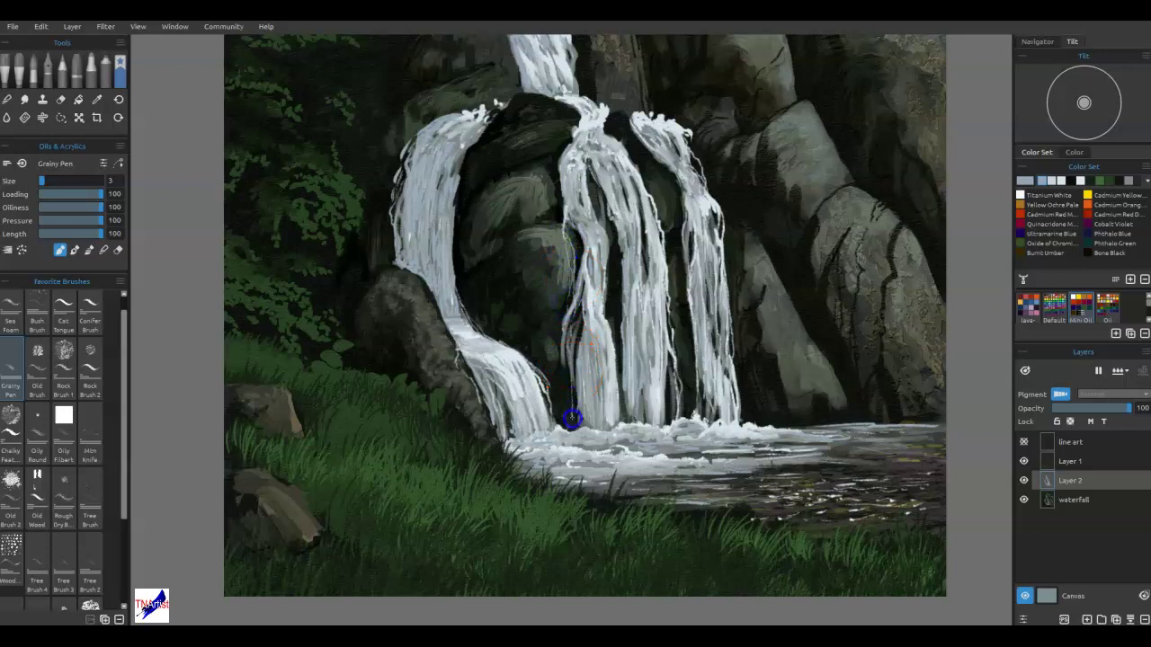
left_click_drag(566, 226, 562, 287)
left_click_drag(685, 218, 655, 155)
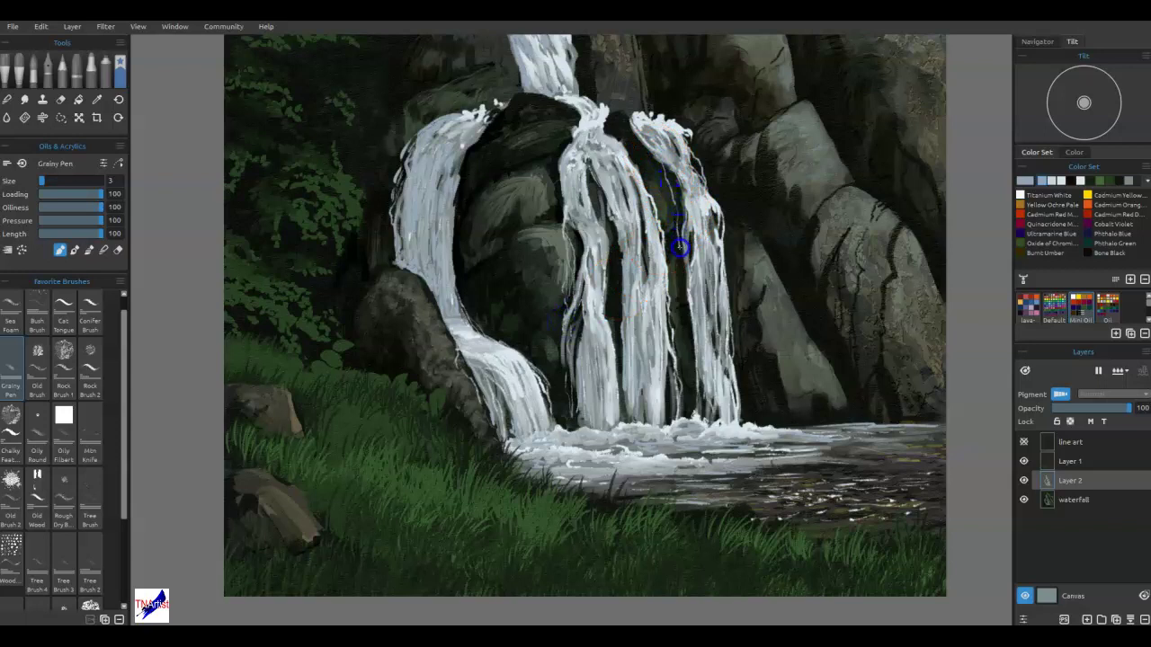
left_click_drag(667, 279, 688, 338)
Paint thin trickles along the left fall's inner edge, the right fall's outer edge and the central falls' crest.
left_click_drag(482, 144, 473, 161)
left_click_drag(463, 253, 462, 263)
left_click_drag(639, 139, 644, 148)
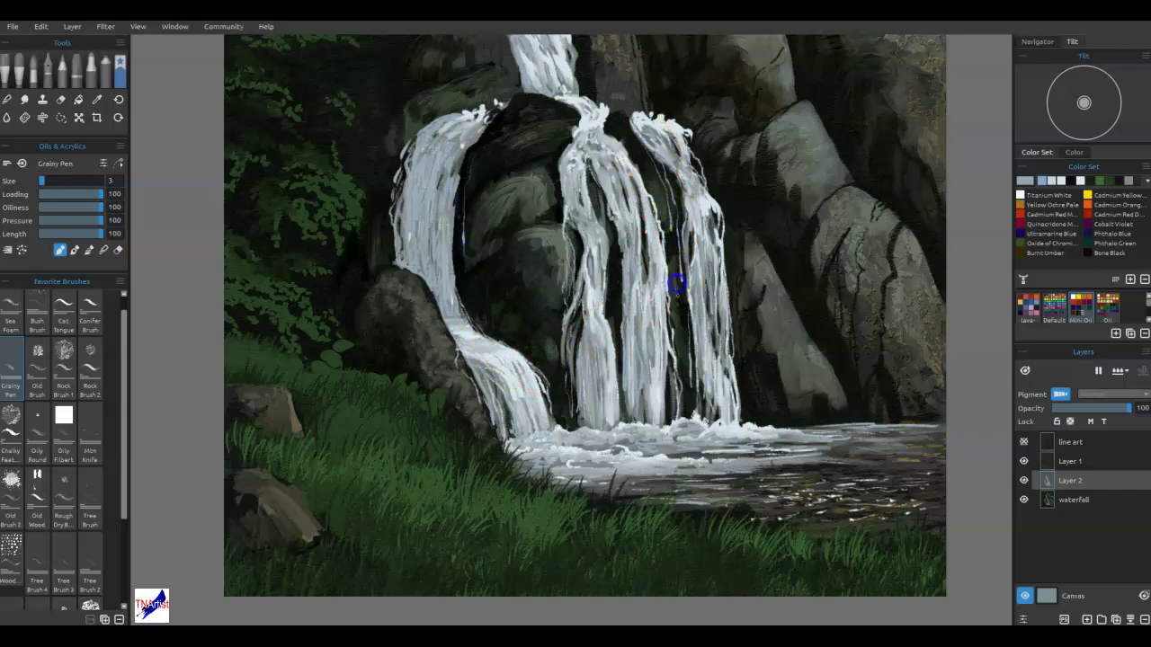
left_click_drag(748, 268, 726, 238)
mouse_move(733, 302)
left_mouse_down()
mouse_move(689, 225)
mouse_move(557, 98)
left_mouse_up()
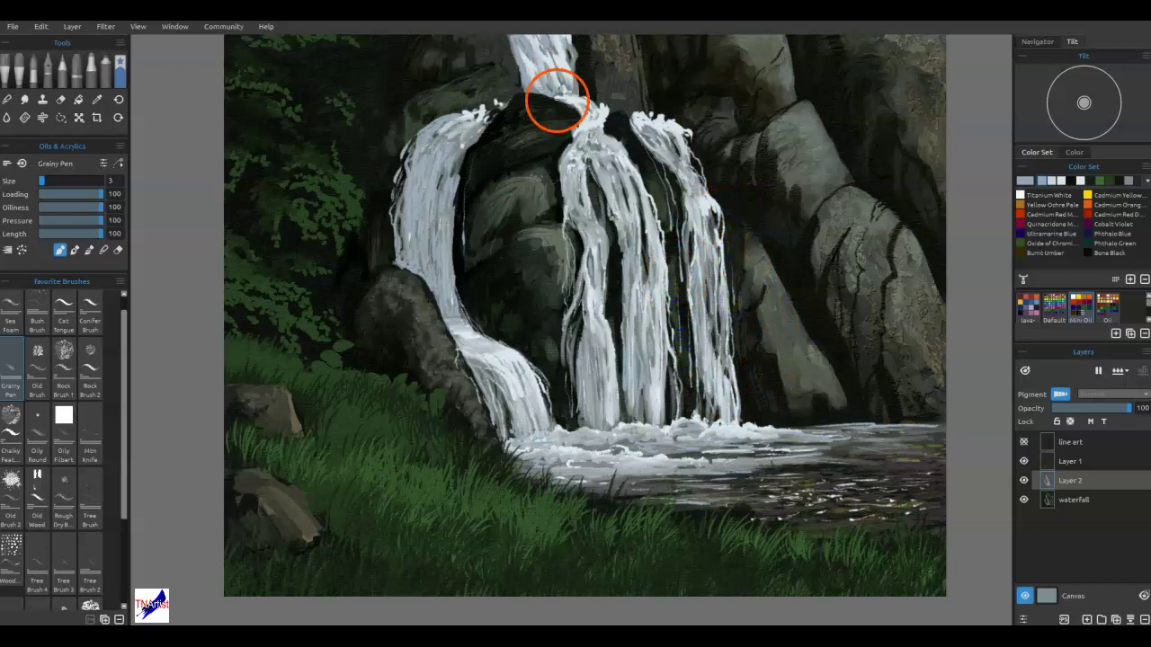
left_click_drag(560, 147, 563, 154)
left_click_drag(636, 122, 632, 120)
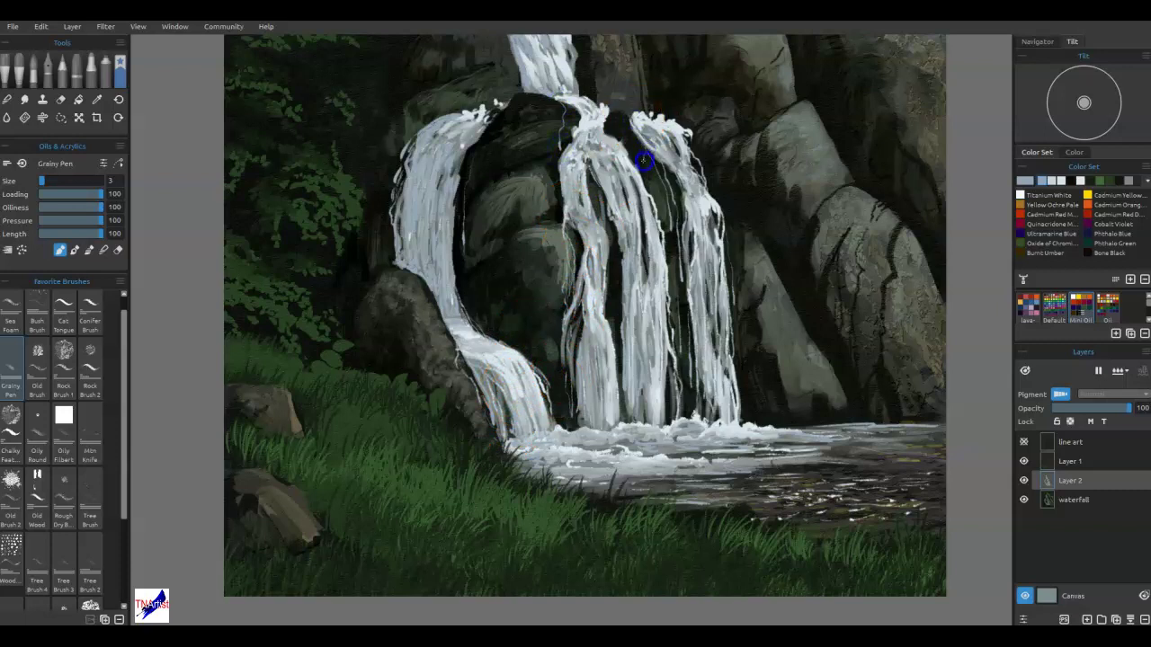
left_click_drag(649, 194, 665, 230)
Paint thin trickles down the mossy rock between the left and central falls and along the right fall's outer edge.
left_click_drag(400, 189, 398, 196)
mouse_move(439, 325)
left_mouse_down()
mouse_move(504, 376)
mouse_move(564, 285)
mouse_move(500, 241)
mouse_move(558, 219)
left_mouse_up()
mouse_move(527, 252)
left_mouse_down()
mouse_move(512, 239)
mouse_move(525, 235)
left_mouse_up()
left_click_drag(586, 396, 593, 416)
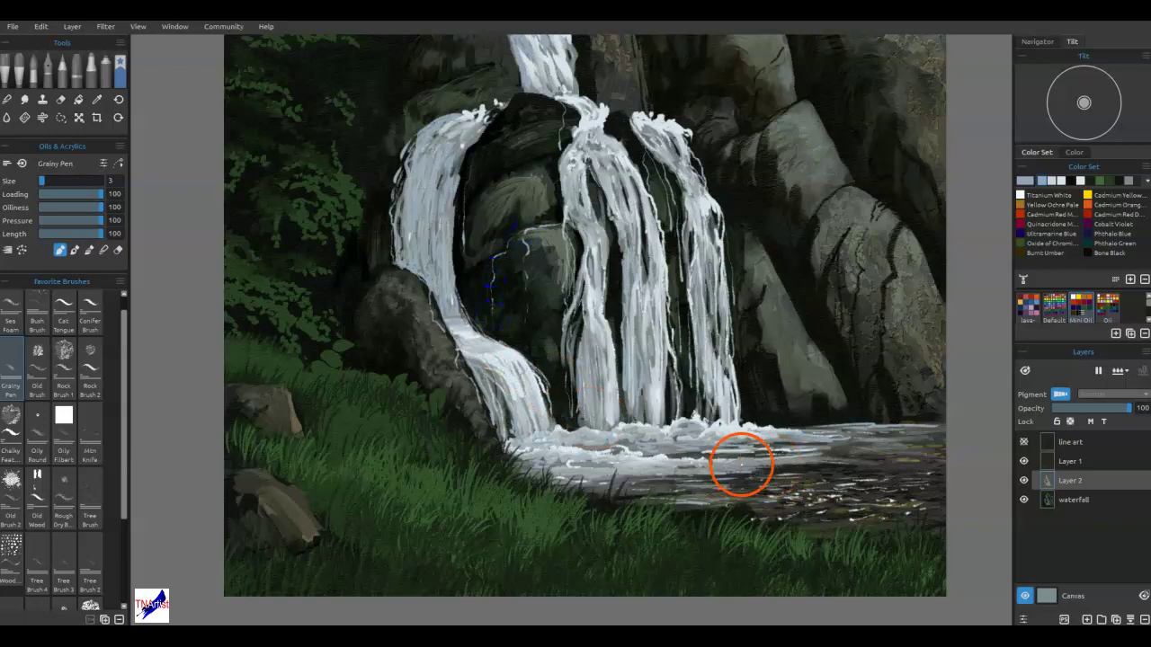
left_click_drag(695, 150, 699, 151)
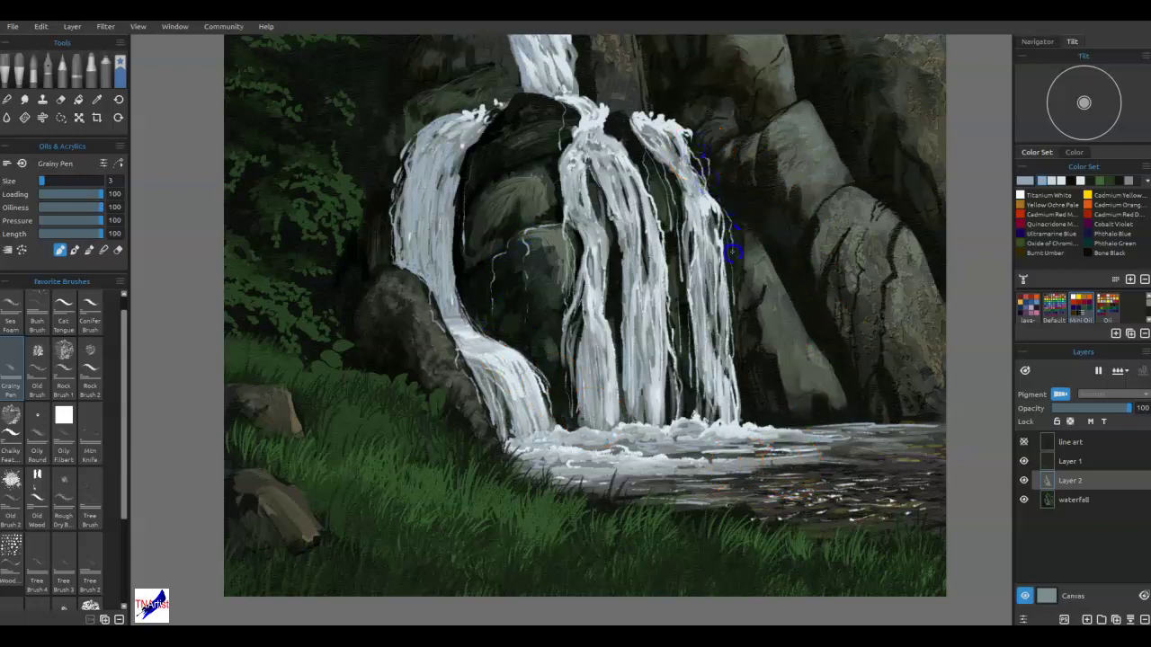
left_click_drag(734, 347, 732, 369)
Paint fine greyish-blue strands and trickles along both edges of the upper tier and over the rock beside it.
left_click_drag(710, 324, 716, 535)
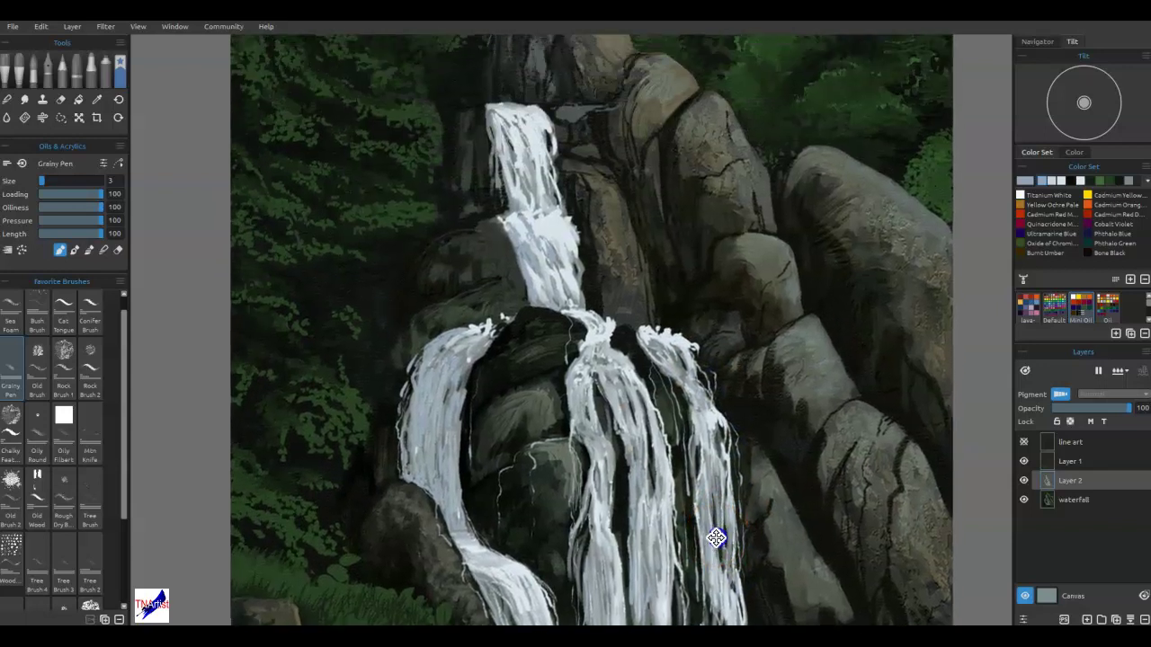
left_click_drag(582, 231, 580, 248)
left_click_drag(590, 290, 508, 229)
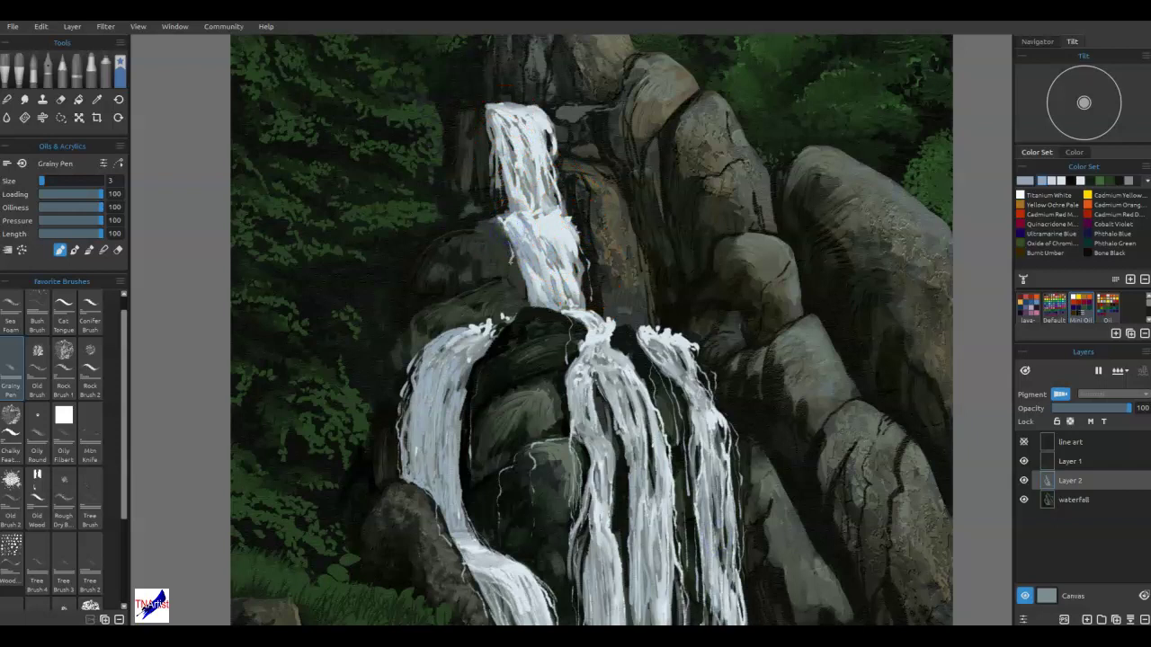
mouse_move(514, 284)
left_mouse_down()
mouse_move(513, 303)
mouse_move(498, 220)
left_mouse_up()
left_click_drag(478, 287, 489, 218)
left_click_drag(498, 151, 486, 109)
Paint fine trickles on the rocks flanking the upper tier, and thin streaks across its crest.
left_click_drag(631, 236, 665, 405)
mouse_move(588, 317)
left_mouse_down()
mouse_move(591, 354)
mouse_move(596, 333)
left_mouse_up()
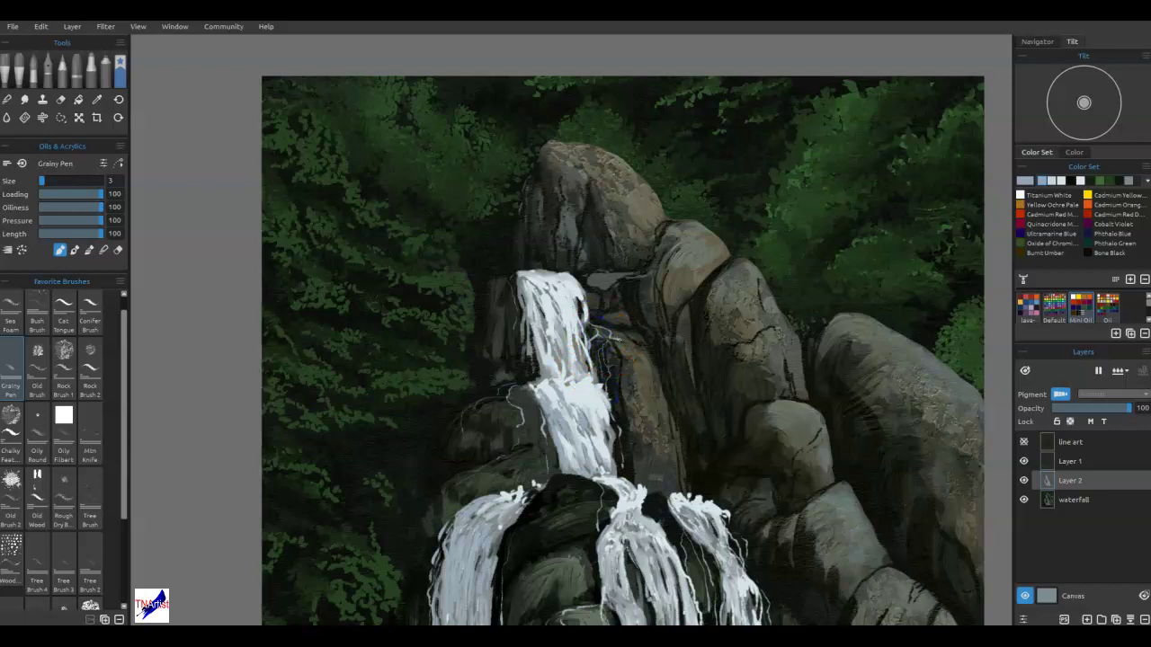
left_click_drag(614, 364, 617, 379)
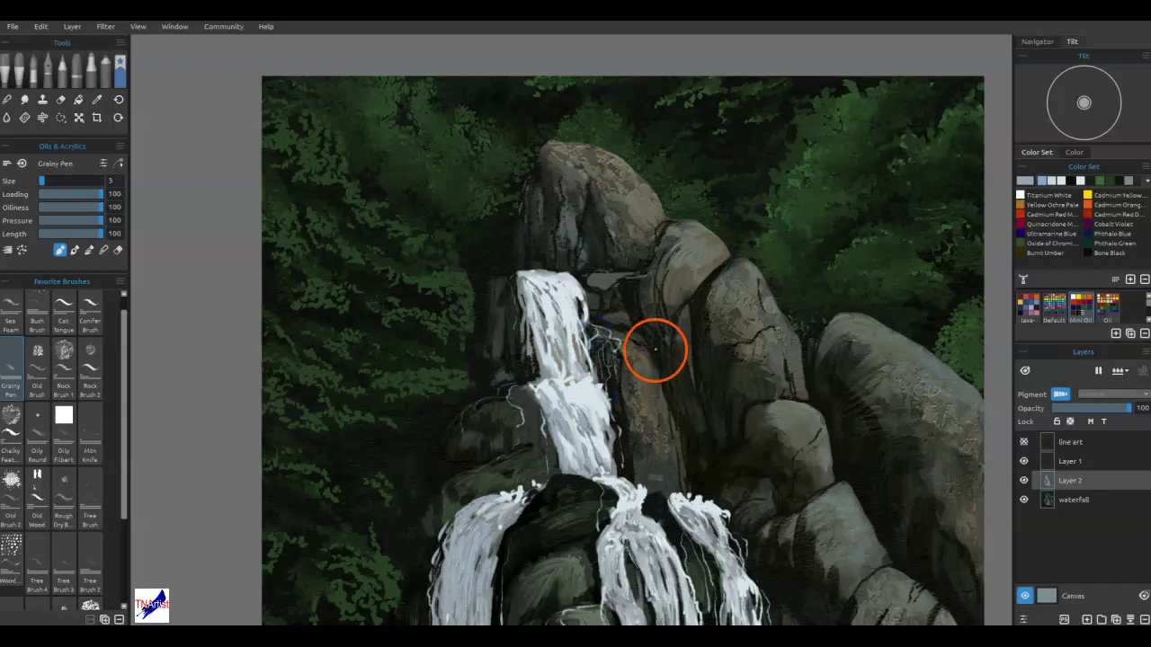
left_click_drag(515, 275, 512, 275)
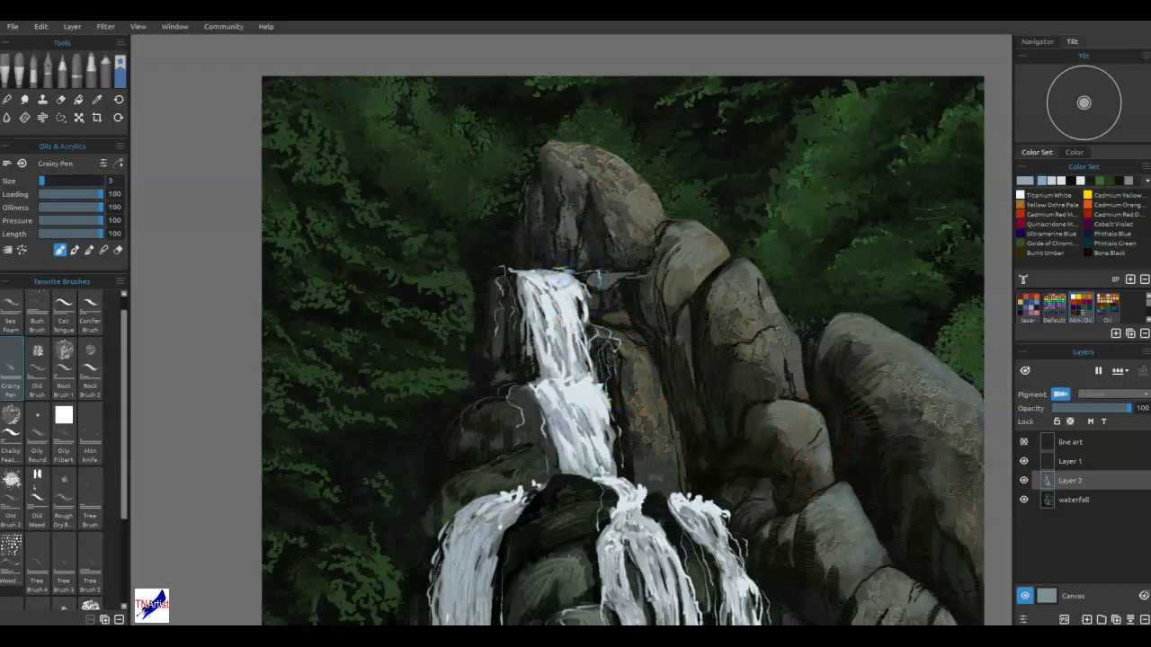
mouse_move(559, 276)
left_mouse_down()
mouse_move(504, 267)
mouse_move(555, 272)
left_mouse_up()
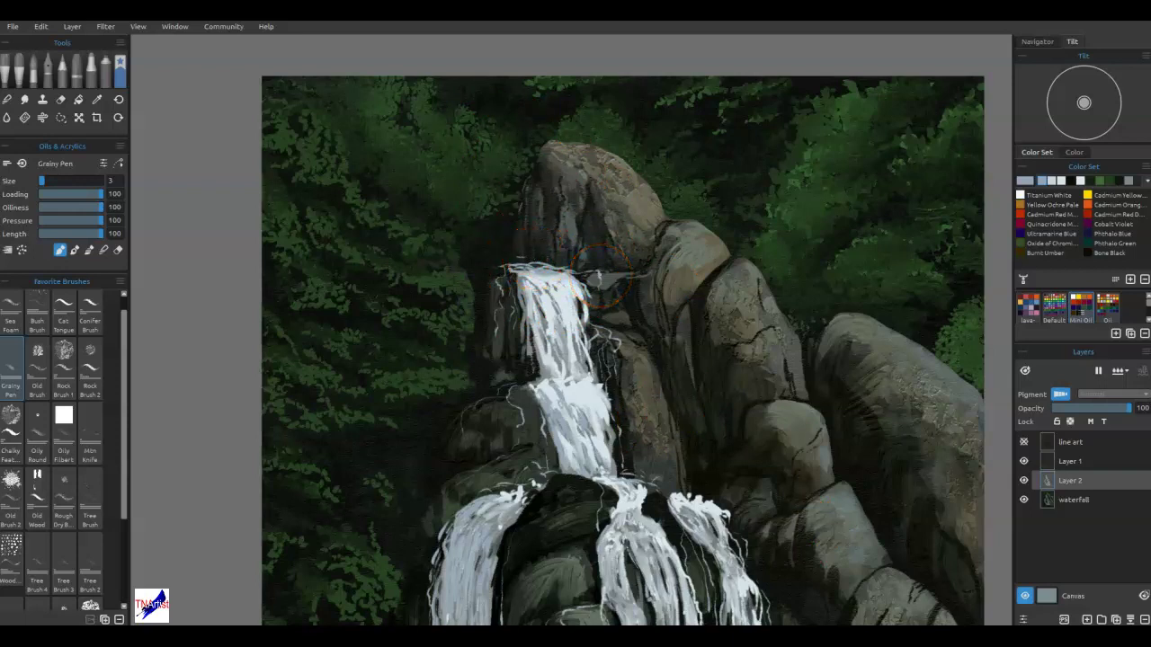
Sample near-white from the lower-left cascade and paint fine highlight strands down the left fall.
key("ctrl+0")
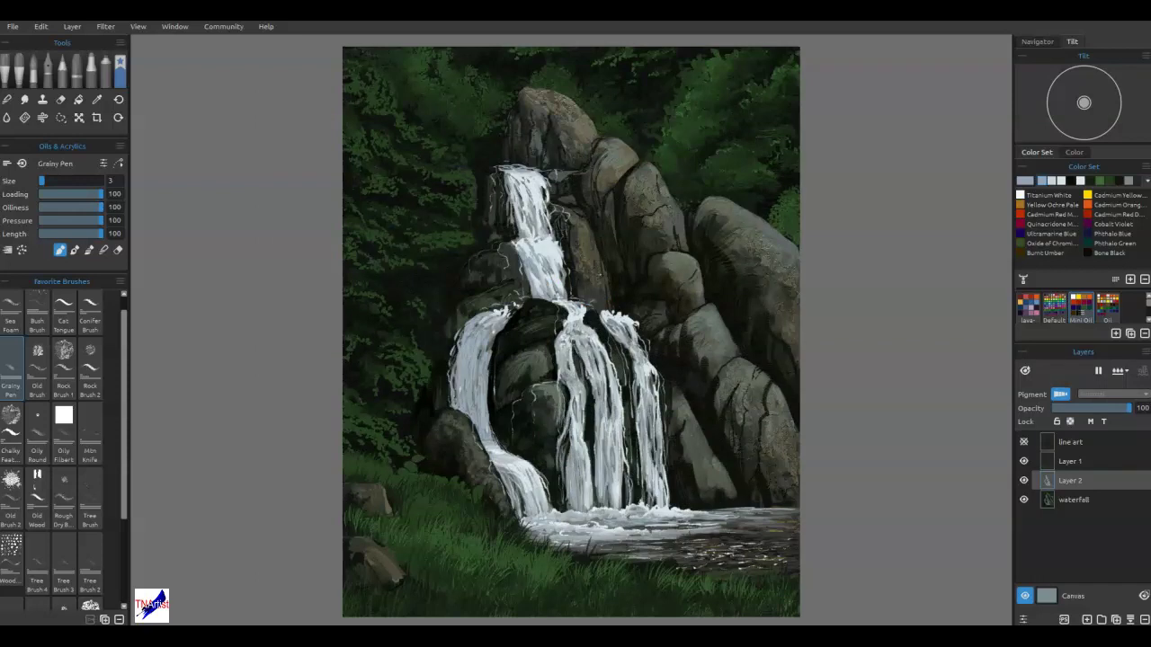
left_click(466, 400)
left_click(469, 368)
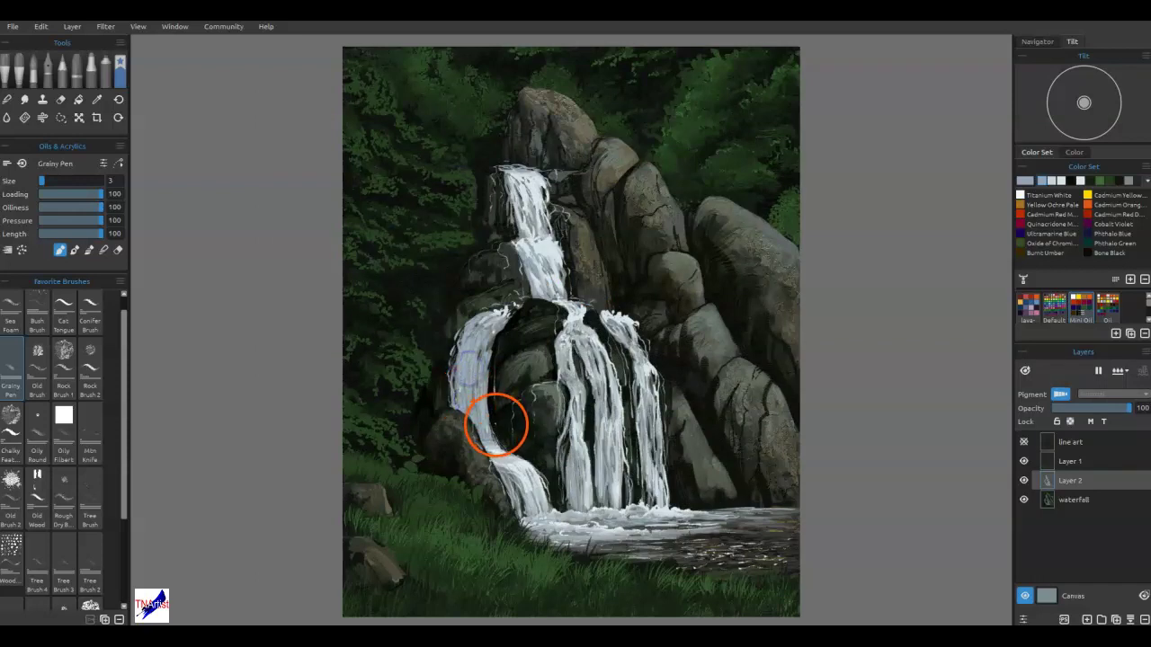
left_click(514, 467, "alt")
mouse_move(462, 391)
left_mouse_down()
mouse_move(465, 366)
mouse_move(478, 408)
left_mouse_up()
left_click_drag(472, 355, 472, 408)
mouse_move(474, 369)
left_mouse_down()
mouse_move(479, 356)
mouse_move(483, 418)
mouse_move(491, 318)
left_mouse_up()
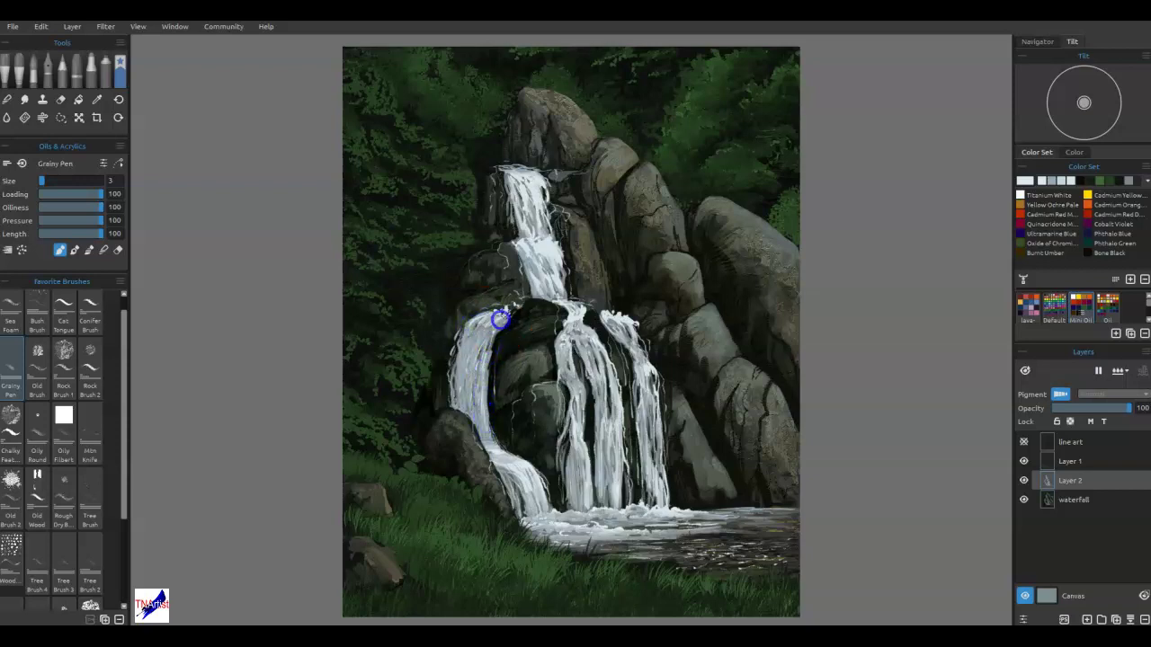
left_click_drag(486, 346, 484, 365)
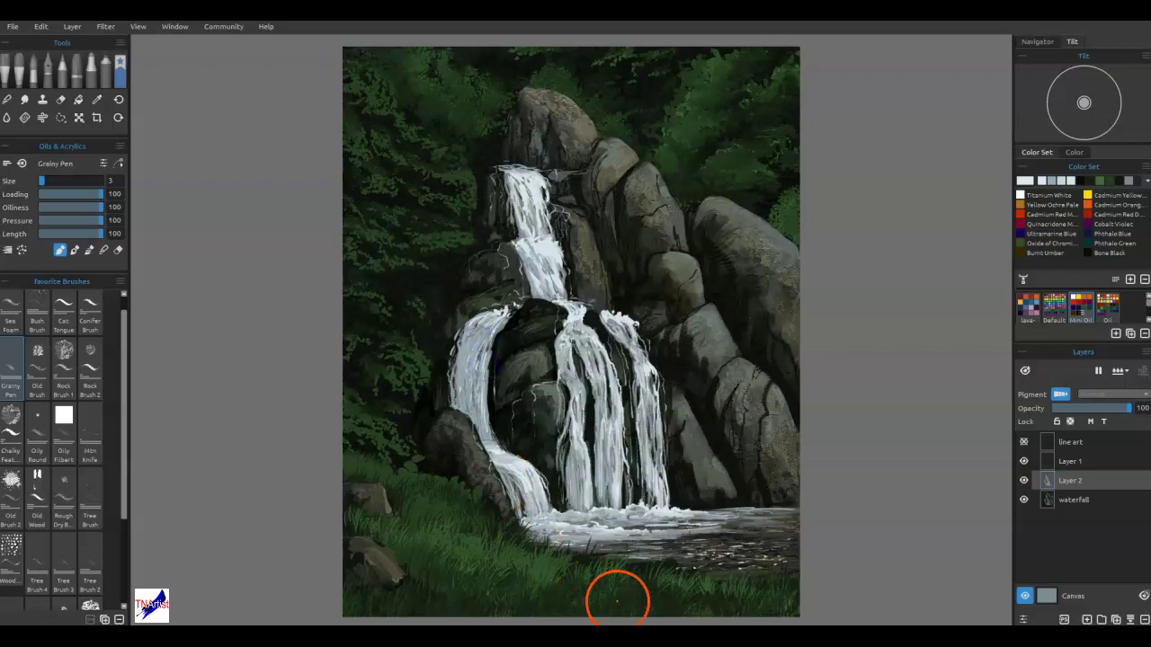
Paint near-white highlight strands down the central and right falls.
mouse_move(578, 449)
left_mouse_down()
mouse_move(585, 481)
mouse_move(584, 391)
mouse_move(562, 340)
mouse_move(625, 389)
mouse_move(603, 382)
mouse_move(604, 394)
mouse_move(615, 384)
mouse_move(618, 396)
mouse_move(639, 368)
mouse_move(654, 420)
mouse_move(640, 367)
mouse_move(661, 439)
mouse_move(640, 427)
mouse_move(642, 412)
mouse_move(614, 441)
mouse_move(618, 463)
mouse_move(601, 462)
mouse_move(579, 488)
mouse_move(585, 502)
mouse_move(571, 464)
mouse_move(572, 509)
mouse_move(570, 470)
mouse_move(611, 423)
left_mouse_up()
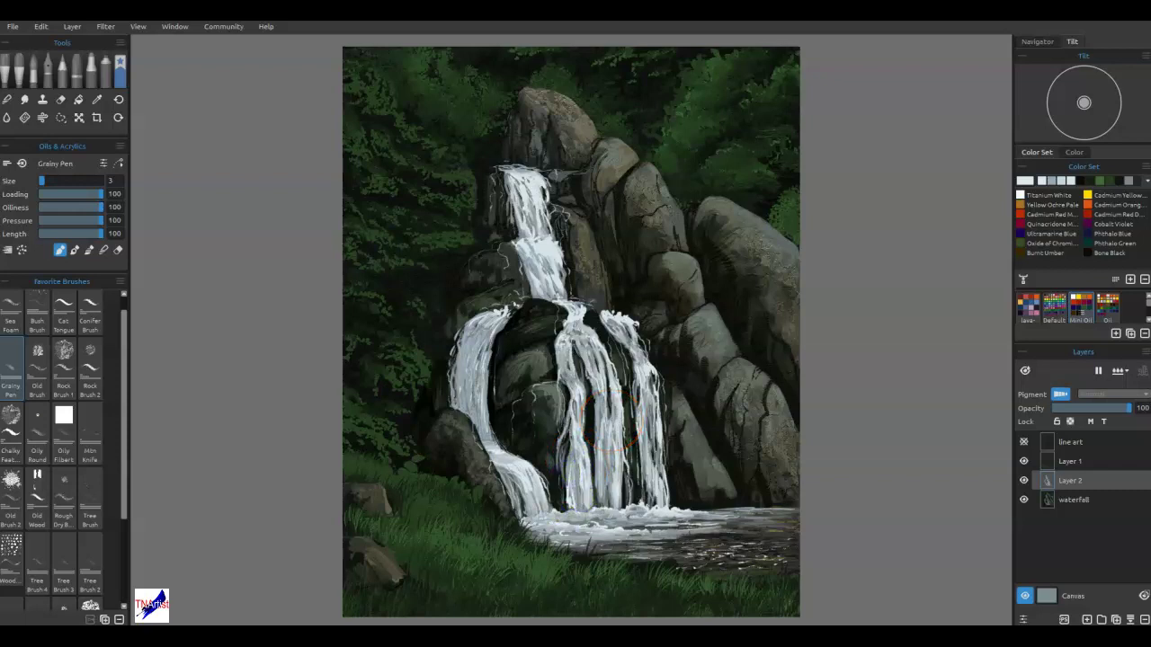
left_click(401, 276)
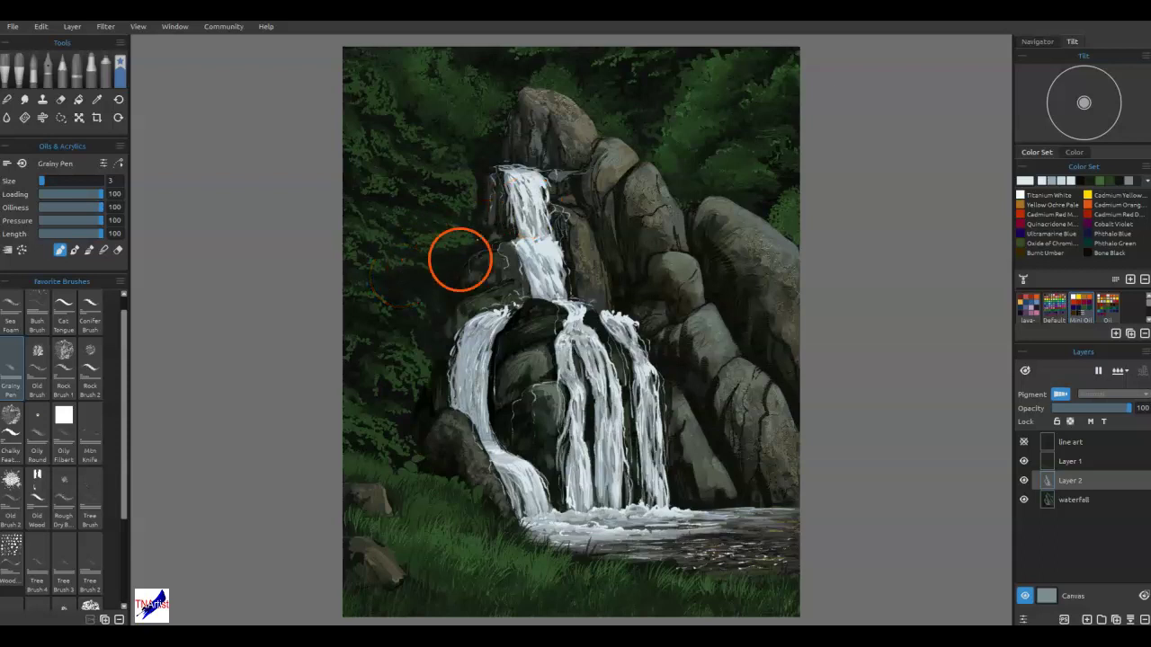
mouse_move(659, 389)
left_mouse_down()
mouse_move(634, 412)
mouse_move(639, 423)
mouse_move(699, 449)
mouse_move(662, 388)
mouse_move(696, 398)
mouse_move(697, 371)
left_mouse_up()
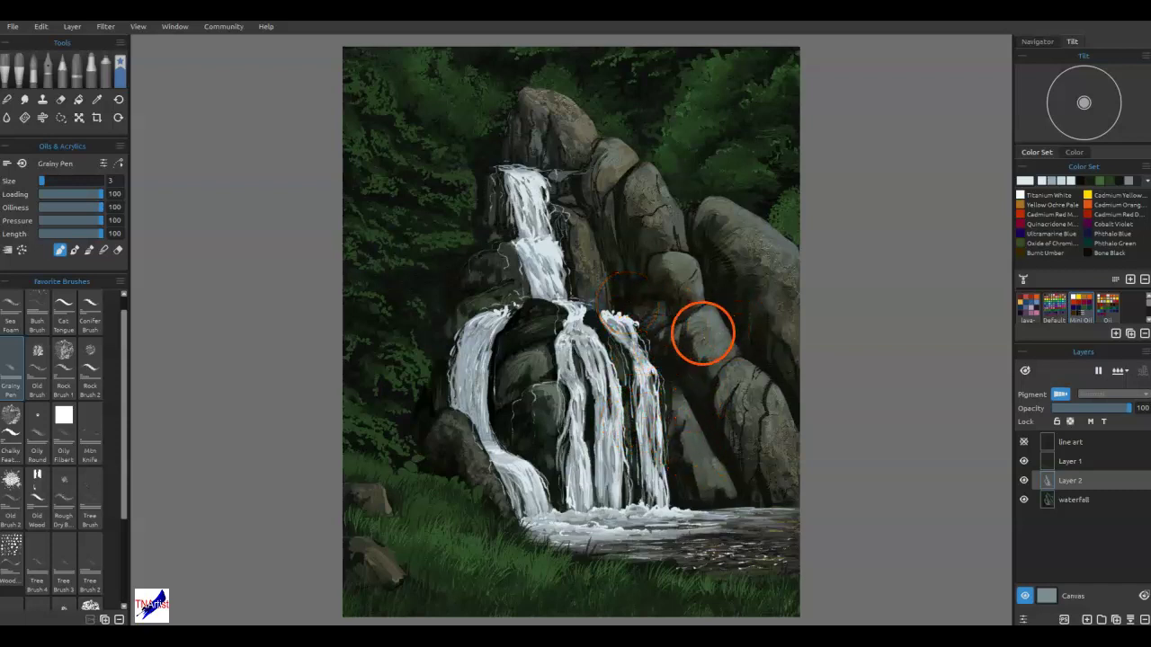
Add a new layer directly above Layer 2 and set up the Bush Brush at size 20.
left_click(1087, 619)
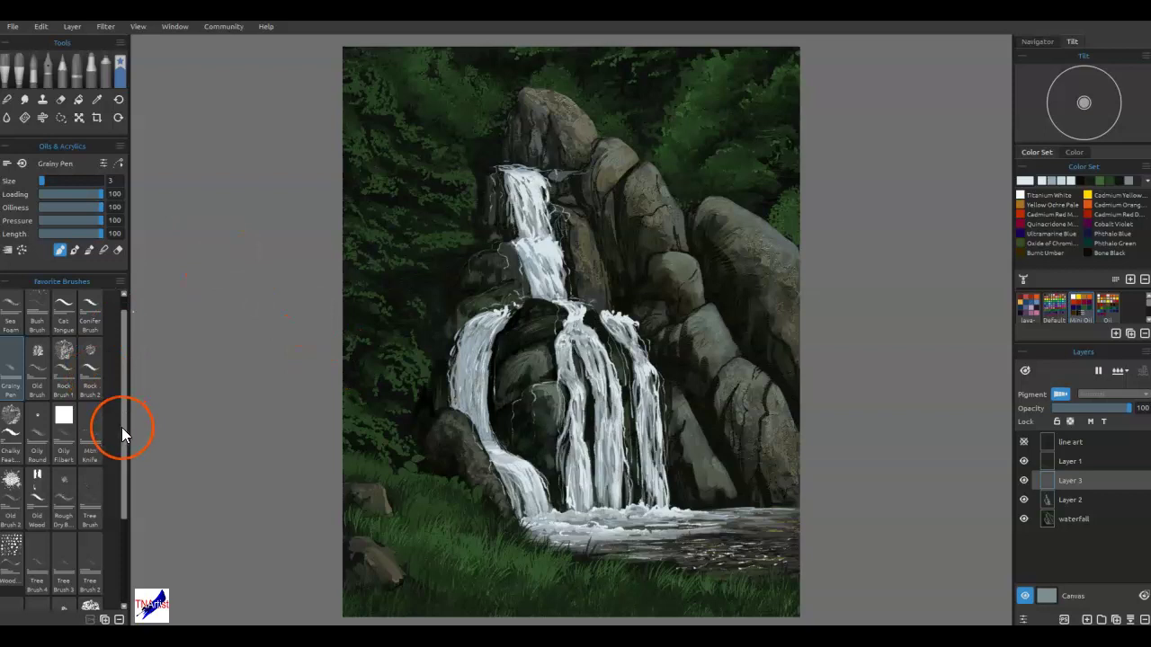
left_click(37, 310)
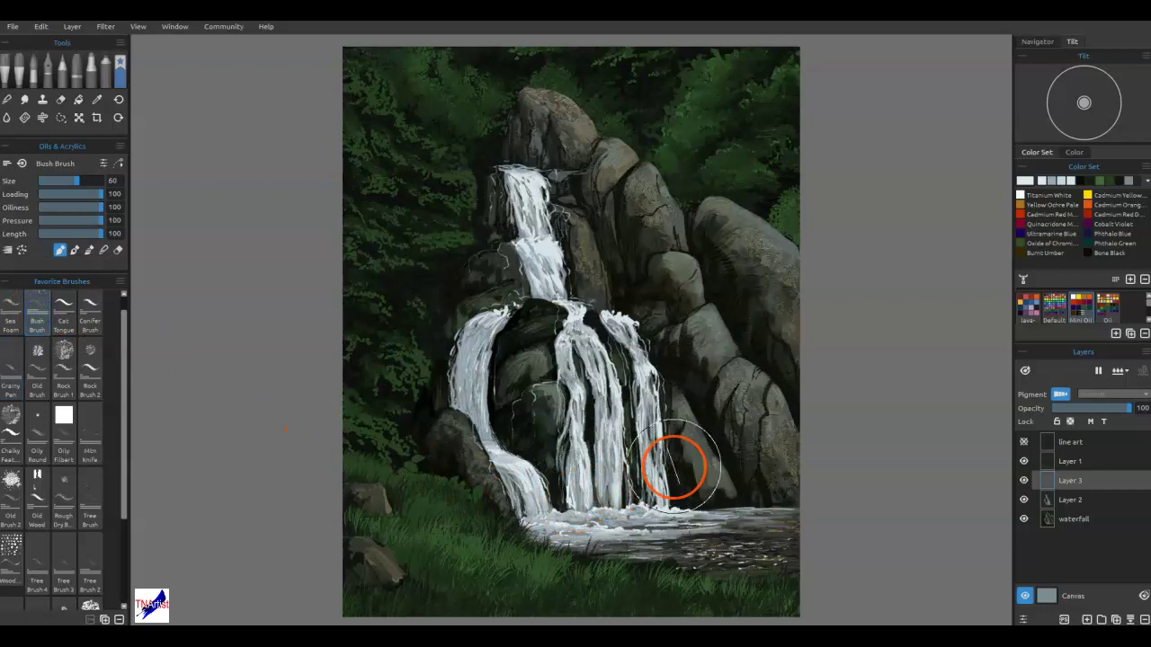
key("bracketleft")
key("bracketleft")
key("bracketleft")
key("bracketleft")
key("bracketleft")
key("bracketleft")
key("bracketleft")
key("bracketleft")
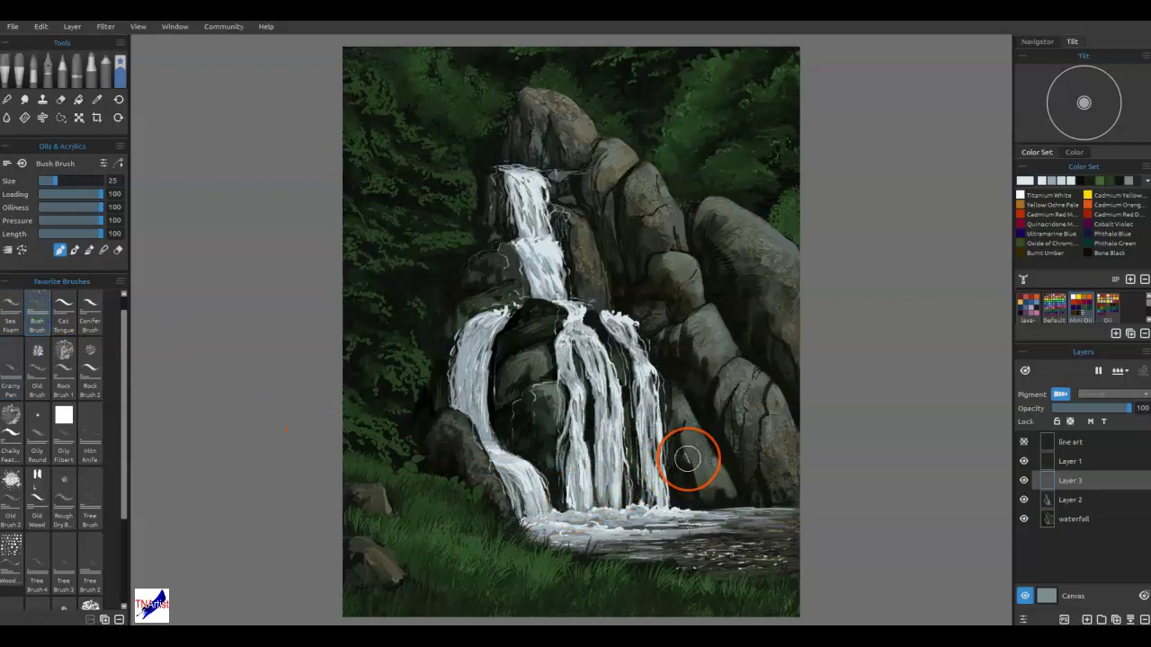
mouse_move(686, 459)
left_mouse_down()
mouse_move(701, 405)
mouse_move(715, 398)
left_mouse_up()
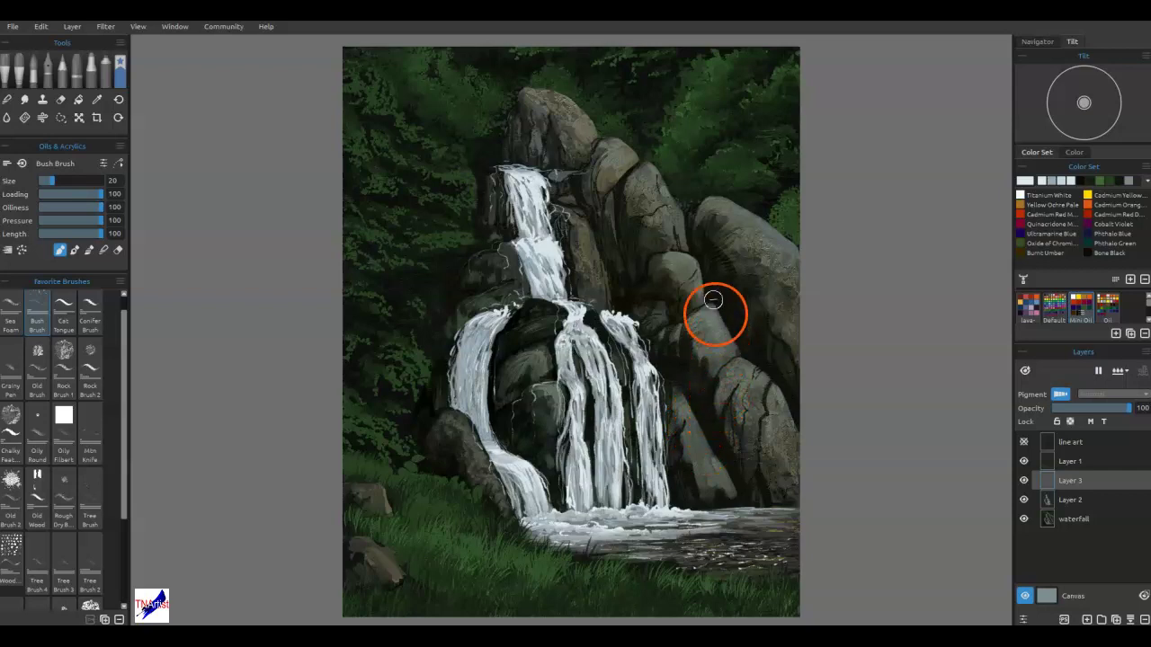
Sample a dark green from the background trees and paint small bushes between the right-hand rocks and on the central rock.
left_click(694, 135, "alt")
left_click(694, 139, "alt")
left_click_drag(723, 452, 721, 458)
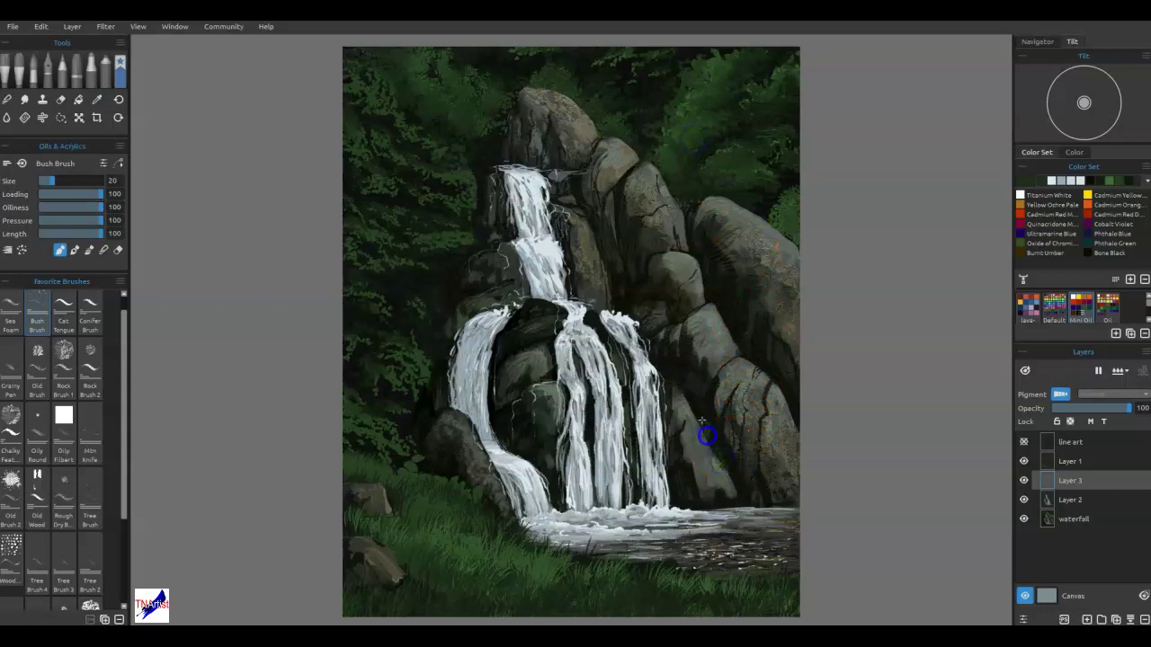
mouse_move(737, 420)
left_mouse_down()
mouse_move(745, 355)
mouse_move(722, 313)
left_mouse_up()
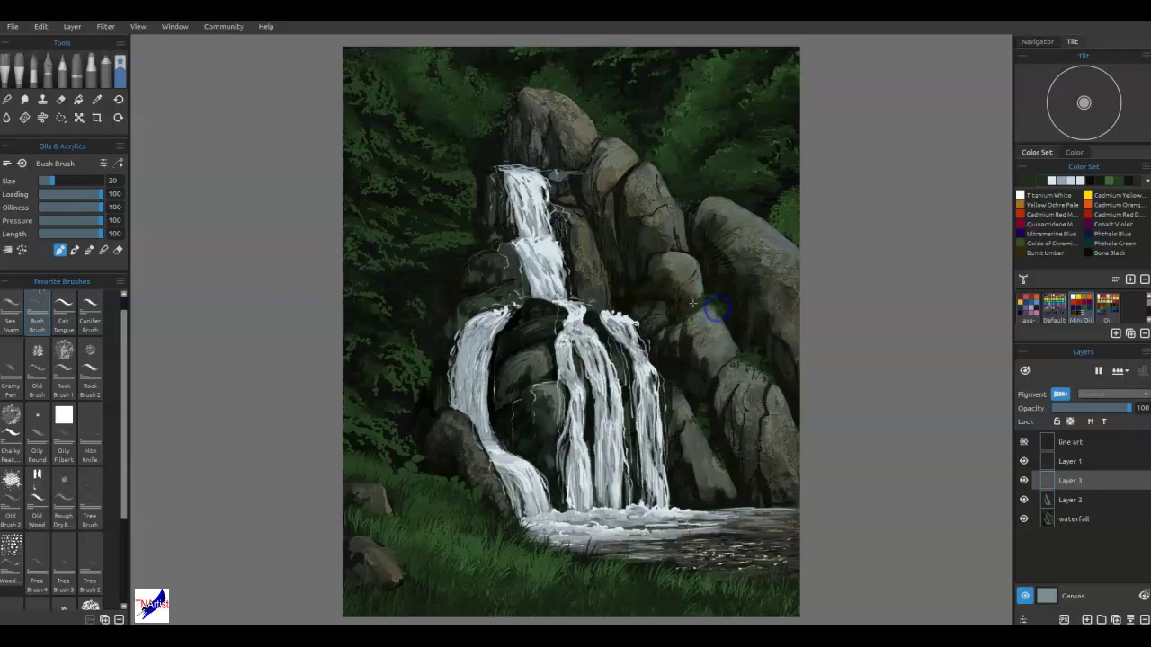
mouse_move(739, 338)
left_mouse_down()
mouse_move(789, 374)
mouse_move(738, 468)
mouse_move(740, 451)
mouse_move(715, 425)
mouse_move(683, 463)
mouse_move(592, 354)
mouse_move(531, 374)
mouse_move(565, 374)
left_mouse_up()
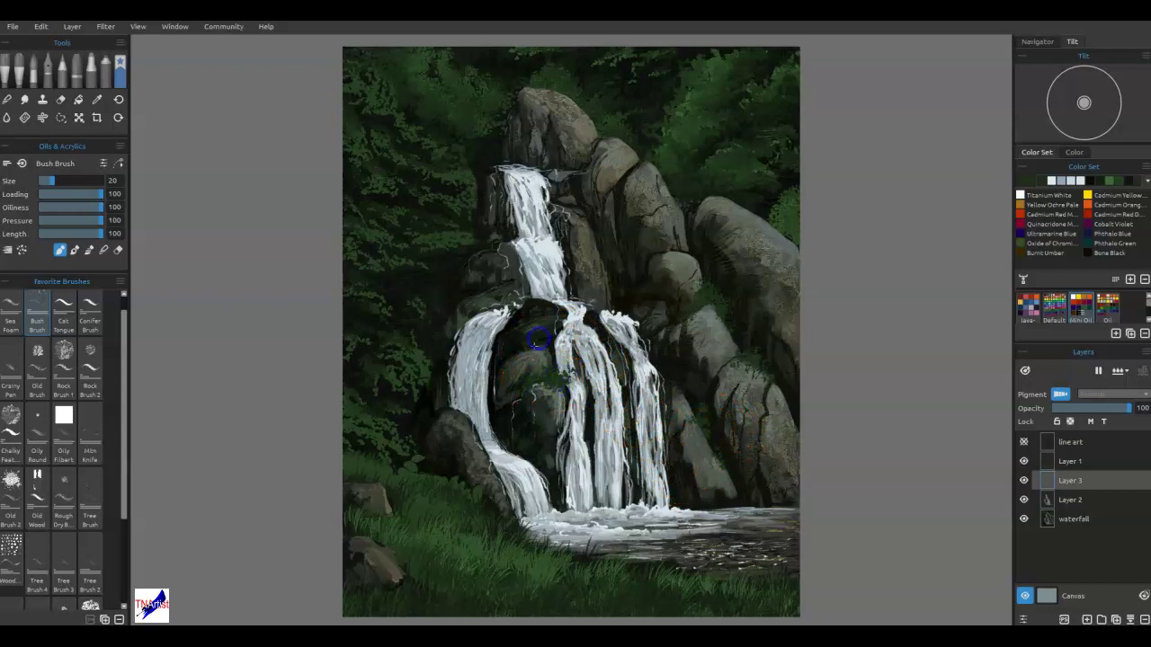
Paint dark green foliage on the rocks beside the upper tier, below the summit rock and around the large right boulder.
mouse_move(526, 313)
left_mouse_down()
mouse_move(492, 306)
mouse_move(457, 293)
mouse_move(525, 284)
left_mouse_up()
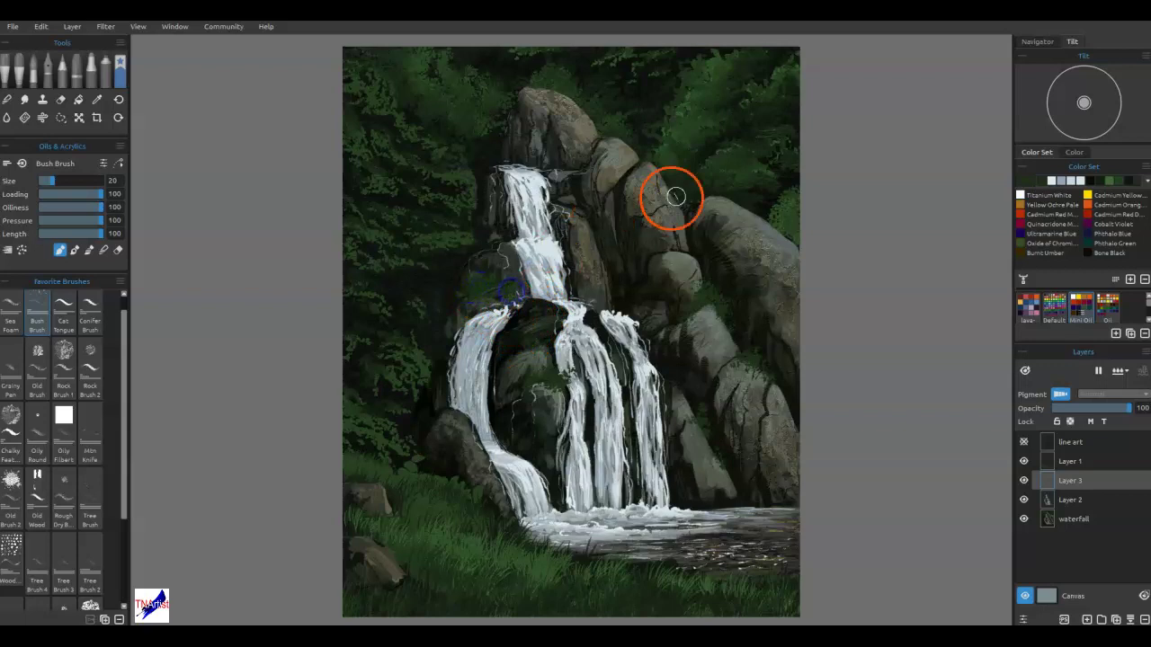
mouse_move(621, 212)
left_mouse_down()
mouse_move(578, 196)
mouse_move(561, 203)
mouse_move(584, 210)
mouse_move(570, 209)
mouse_move(574, 186)
mouse_move(602, 137)
left_mouse_up()
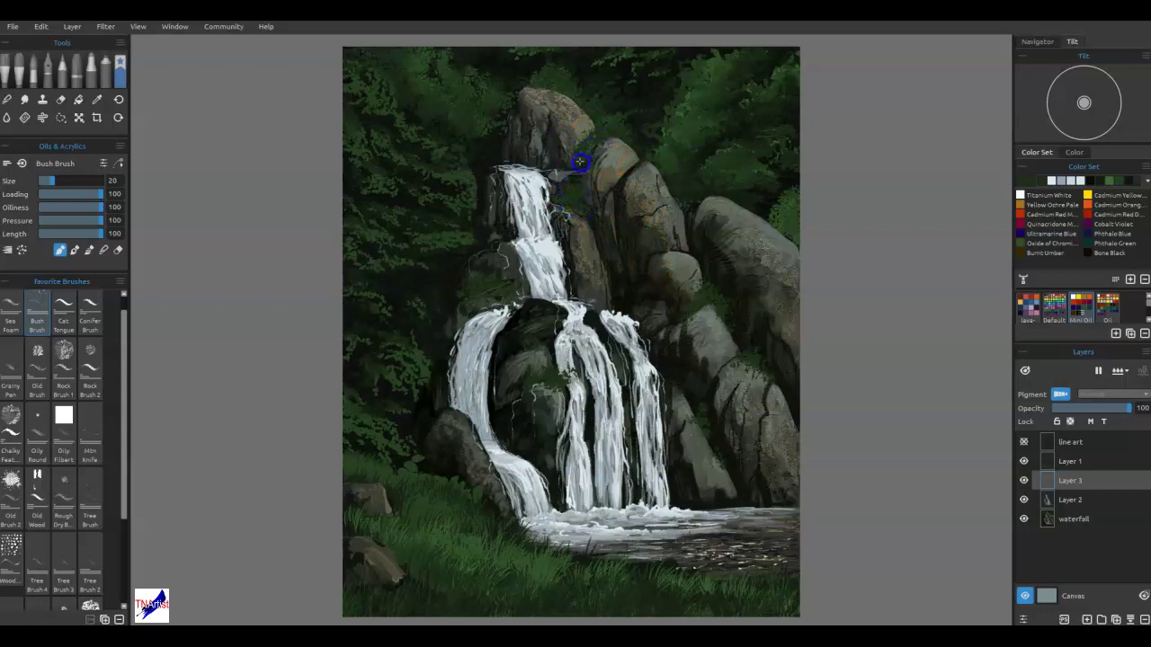
mouse_move(719, 185)
left_mouse_down()
mouse_move(711, 221)
mouse_move(767, 258)
mouse_move(688, 210)
left_mouse_up()
left_click_drag(711, 269, 788, 300)
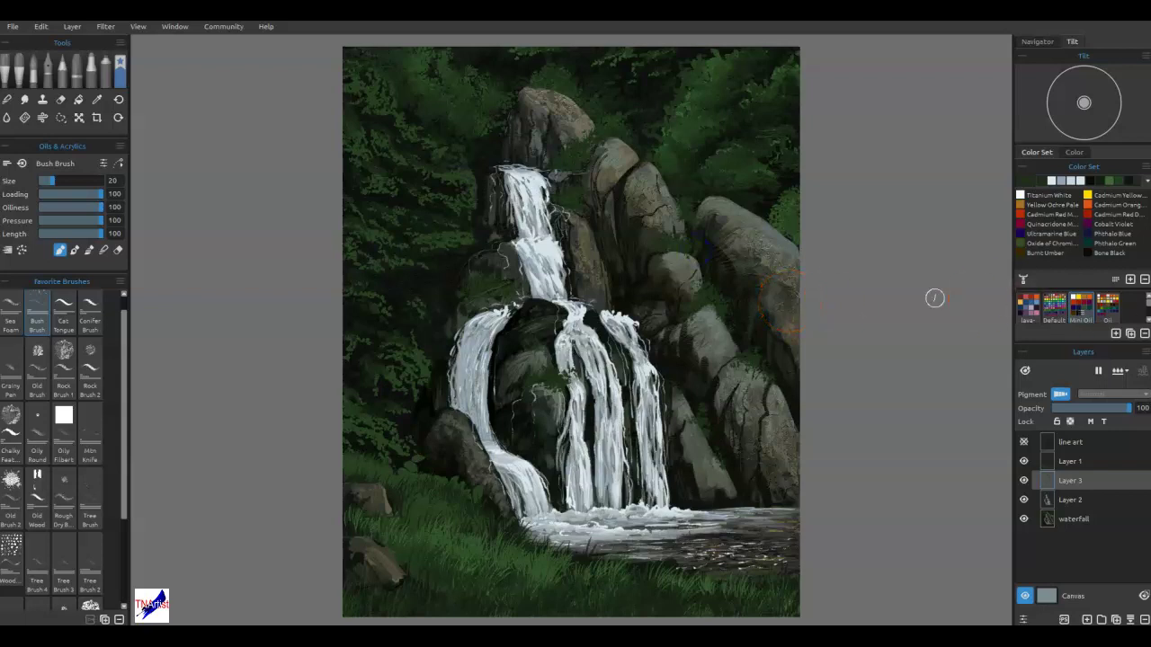
Paint dark green foliage on the lower central rock, beside the left fall, and among the rocks next to the right fall.
left_click_drag(511, 441, 520, 452)
left_click_drag(529, 445, 444, 410)
mouse_move(630, 422)
left_mouse_down()
mouse_move(828, 508)
mouse_move(750, 298)
mouse_move(723, 362)
mouse_move(819, 347)
mouse_move(801, 411)
mouse_move(619, 286)
left_mouse_up()
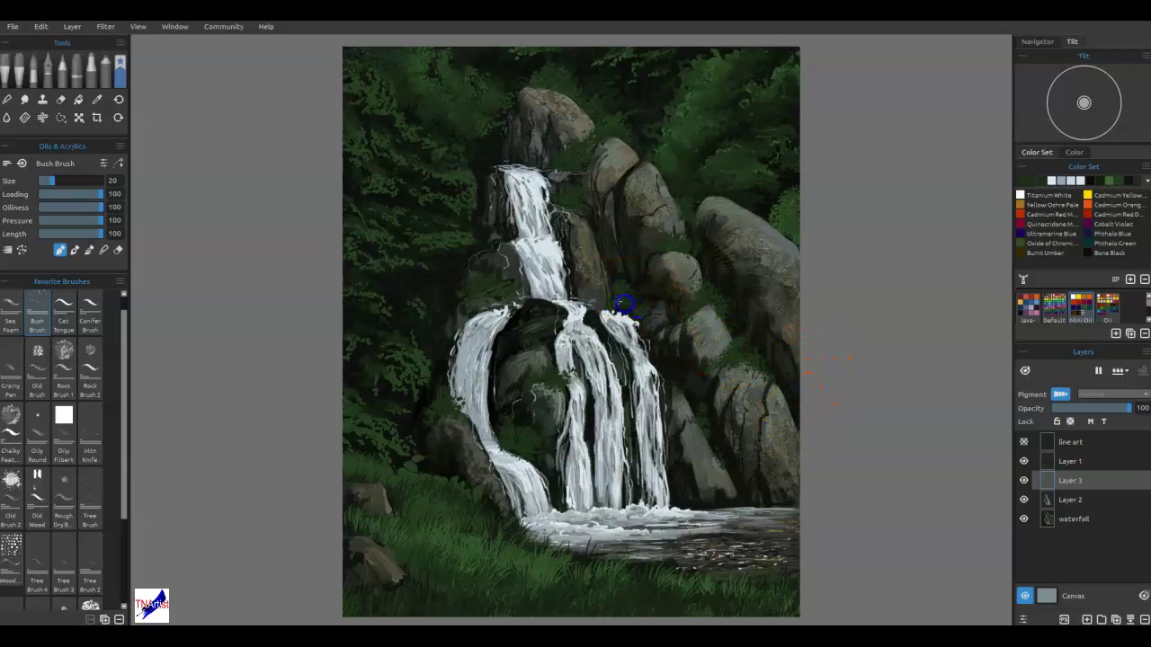
mouse_move(634, 307)
left_mouse_down()
mouse_move(682, 324)
mouse_move(678, 341)
mouse_move(692, 333)
mouse_move(741, 370)
left_mouse_up()
mouse_move(727, 464)
left_mouse_down()
mouse_move(737, 501)
mouse_move(693, 501)
mouse_move(689, 481)
left_mouse_up()
left_click(756, 387)
mouse_move(558, 326)
left_mouse_down()
mouse_move(530, 289)
mouse_move(633, 323)
mouse_move(626, 409)
mouse_move(592, 434)
mouse_move(633, 420)
mouse_move(632, 442)
mouse_move(679, 446)
mouse_move(674, 409)
left_mouse_up()
left_click(678, 448)
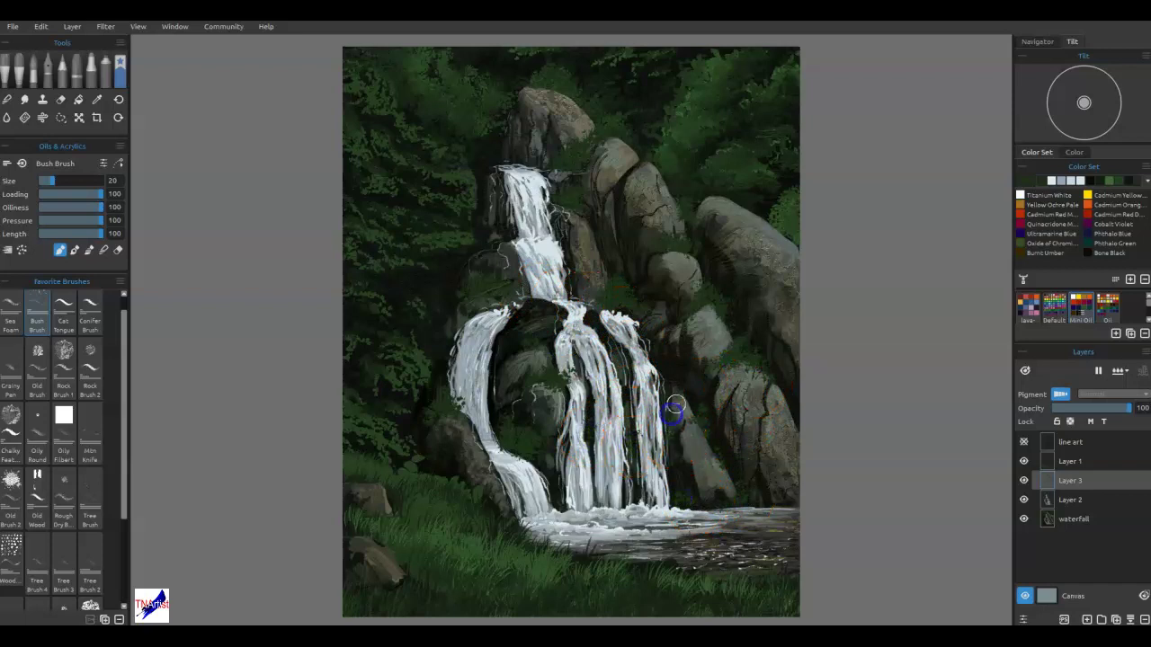
mouse_move(602, 427)
left_mouse_down()
mouse_move(503, 522)
mouse_move(599, 447)
mouse_move(692, 474)
mouse_move(634, 500)
mouse_move(717, 402)
mouse_move(791, 411)
mouse_move(822, 378)
mouse_move(817, 393)
mouse_move(806, 195)
mouse_move(790, 311)
mouse_move(562, 275)
mouse_move(578, 287)
mouse_move(585, 257)
mouse_move(509, 222)
mouse_move(464, 283)
mouse_move(429, 466)
mouse_move(450, 475)
mouse_move(483, 447)
mouse_move(465, 454)
mouse_move(588, 416)
mouse_move(465, 424)
left_mouse_up()
Touch up the dark green foliage on the rocks beside the upper tier.
scroll(482, 448, "up", 2)
left_click_drag(477, 265, 455, 415)
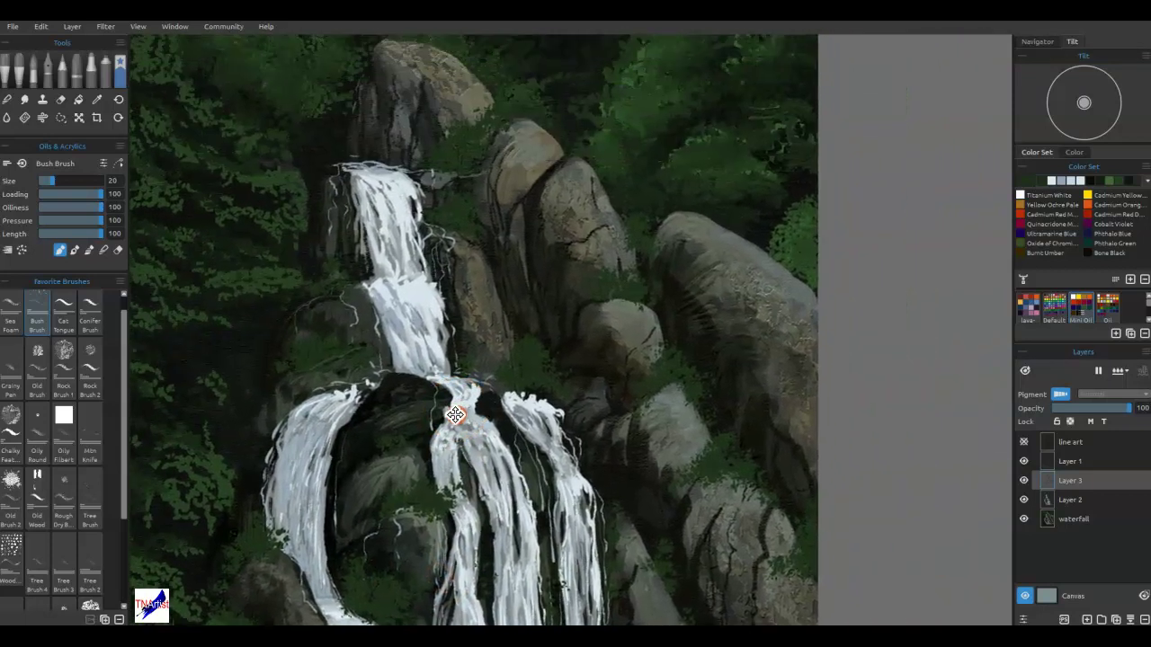
mouse_move(431, 168)
left_mouse_down()
mouse_move(426, 283)
mouse_move(444, 267)
left_mouse_up()
left_click_drag(525, 219, 578, 240)
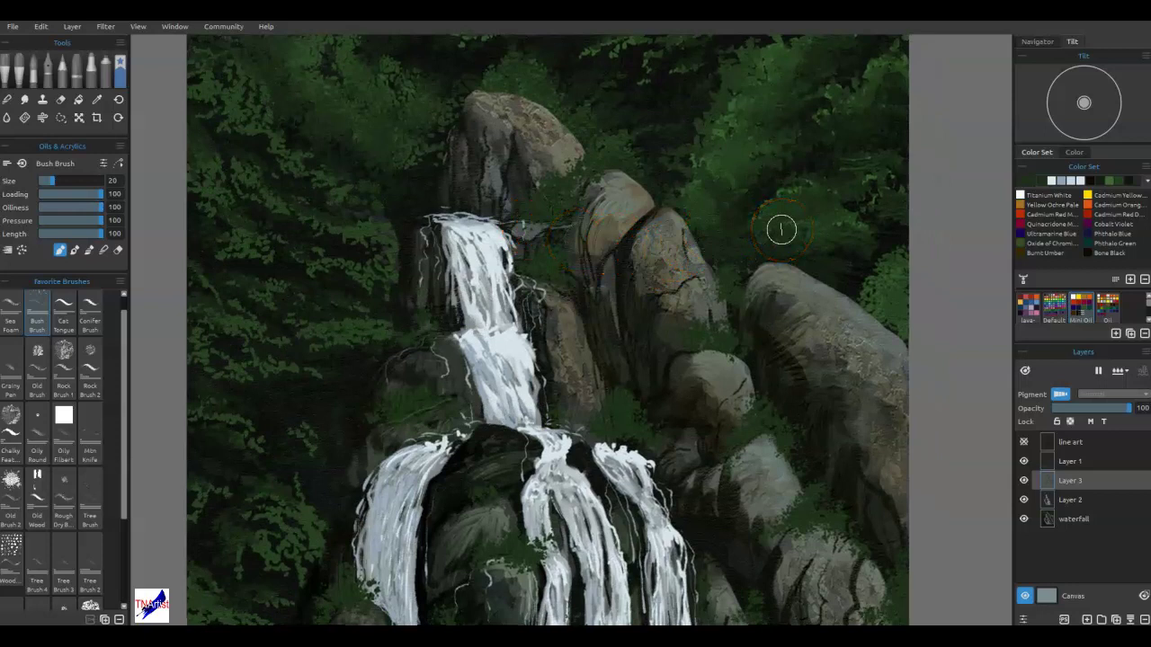
Mix Cadmium Yellow into the dark green bush beside the right fall and sample the blended yellow-green.
left_click(1088, 197)
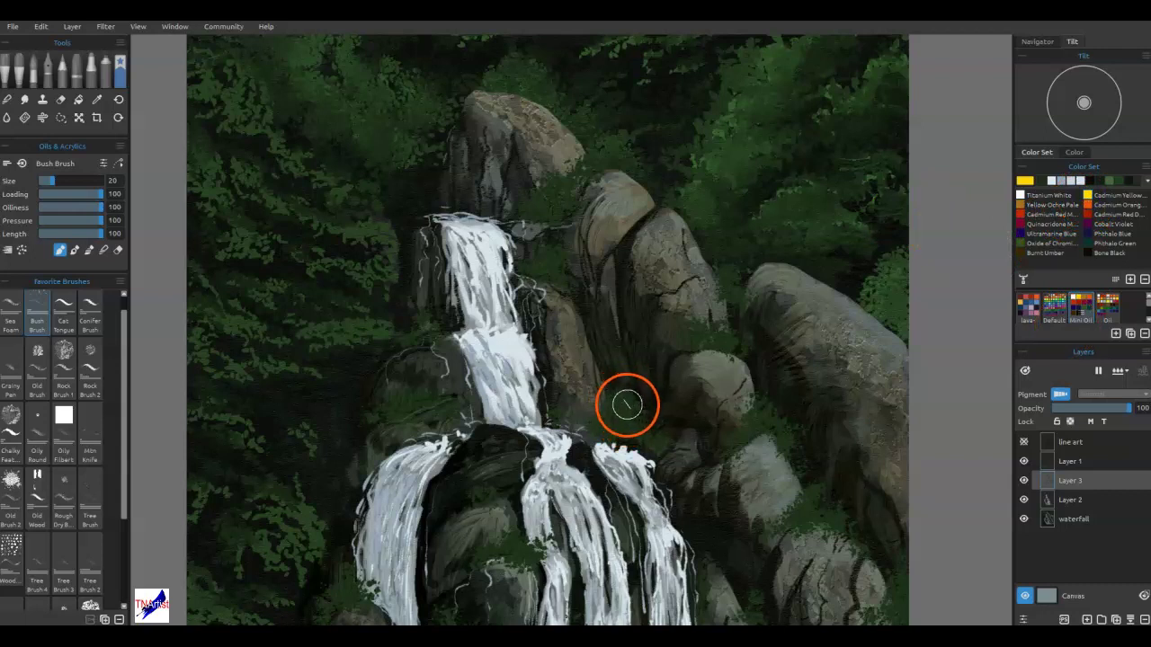
left_click(624, 399)
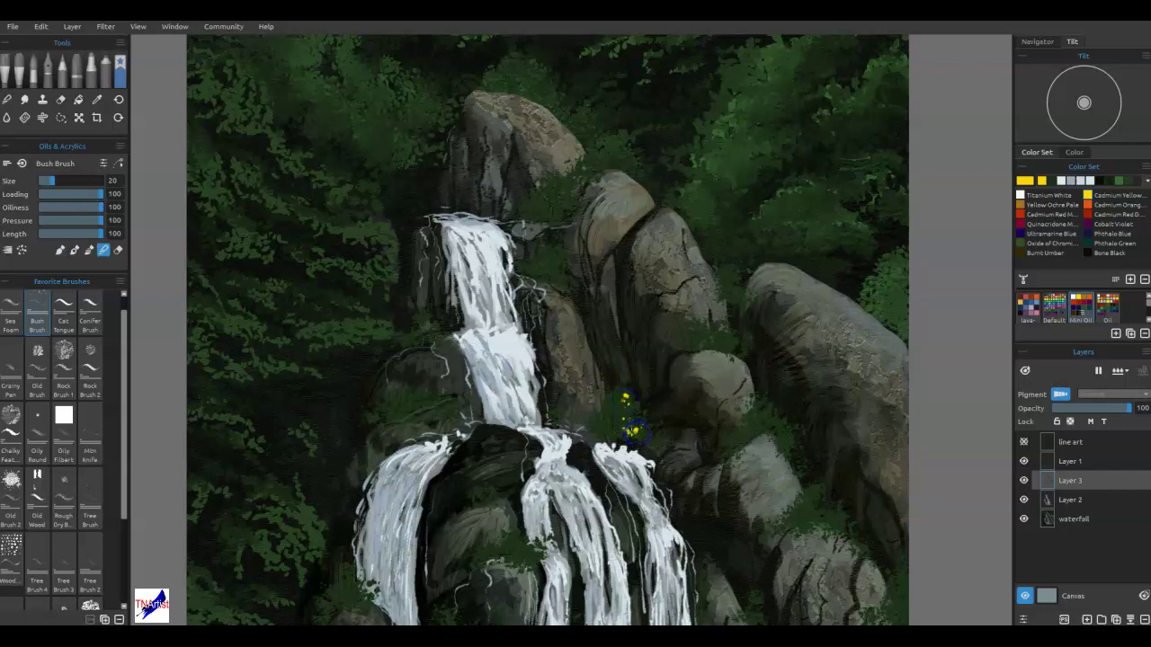
left_click(627, 406)
left_click_drag(735, 395, 741, 371)
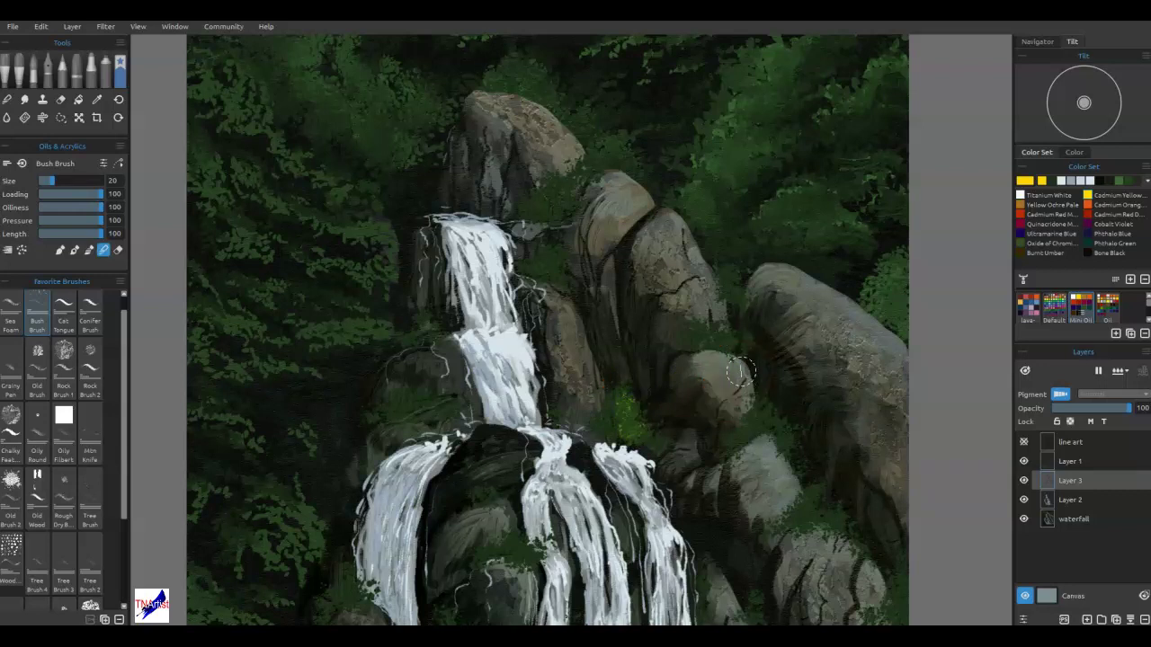
left_click_drag(640, 403, 635, 437)
left_click(630, 432, "alt")
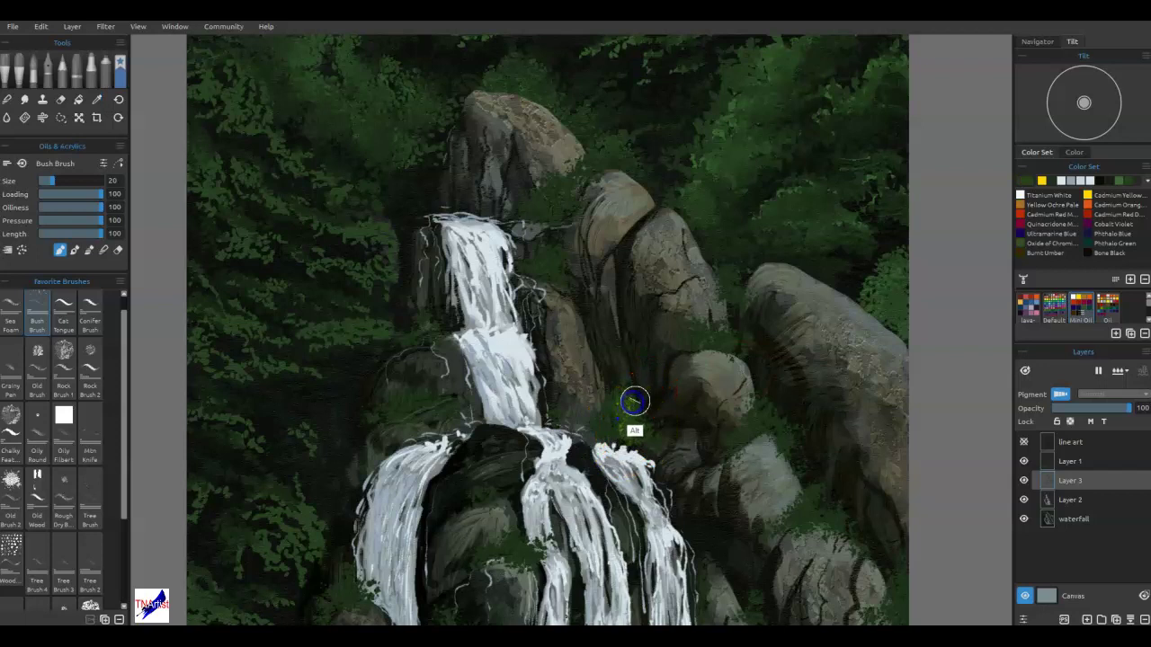
left_click(627, 411, "alt")
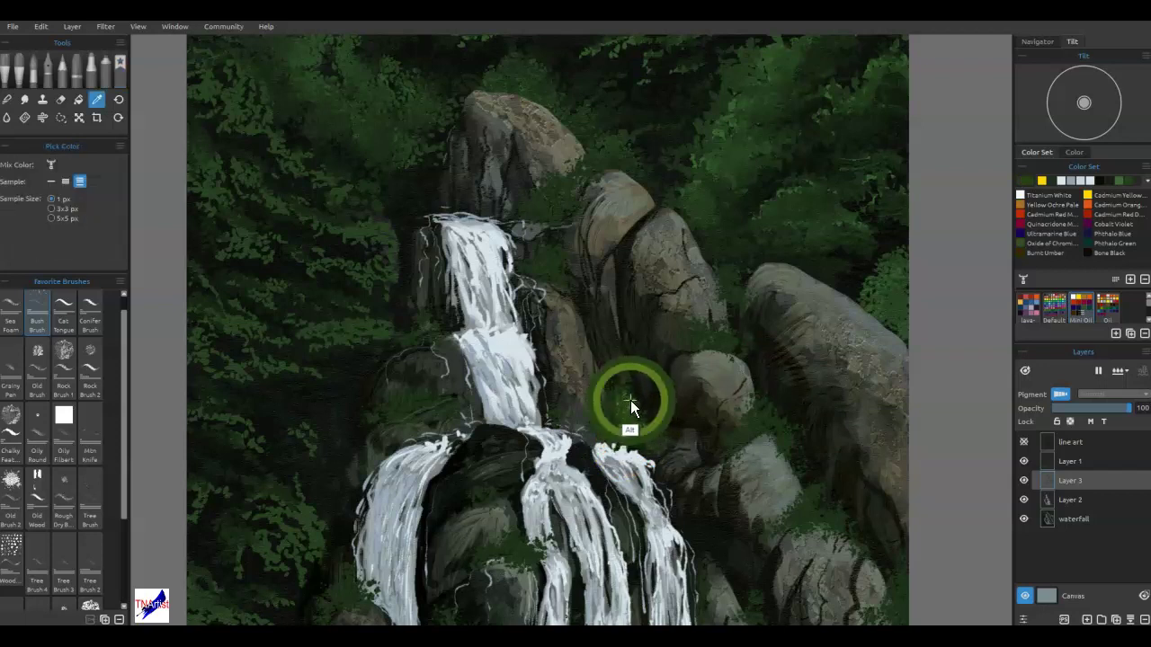
Dab yellow-green leaves onto the bushes beside the right fall, above the round boulder, beside the upper tier and below the summit rock.
left_click_drag(630, 408, 629, 409)
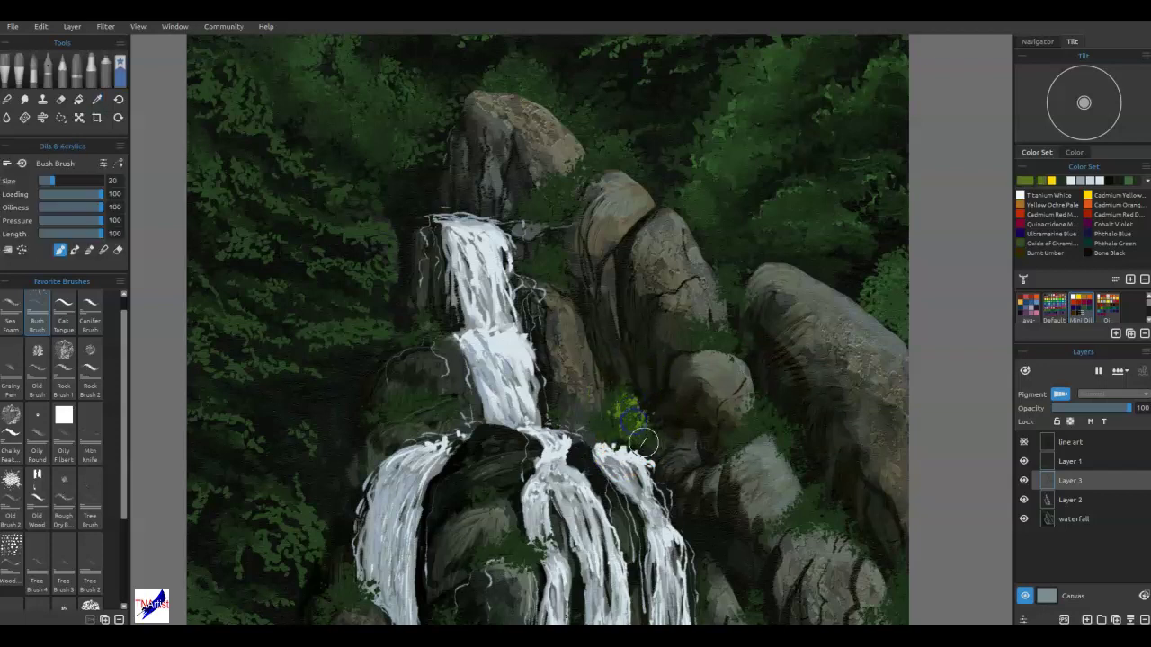
left_click(730, 345)
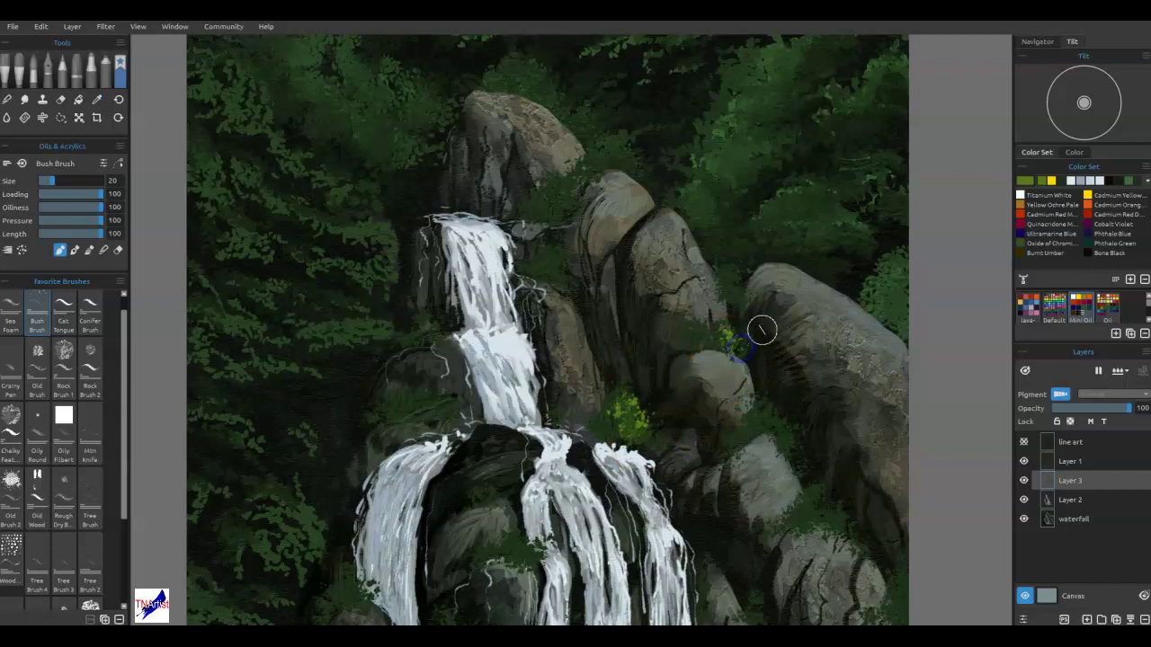
left_click_drag(715, 338, 685, 343)
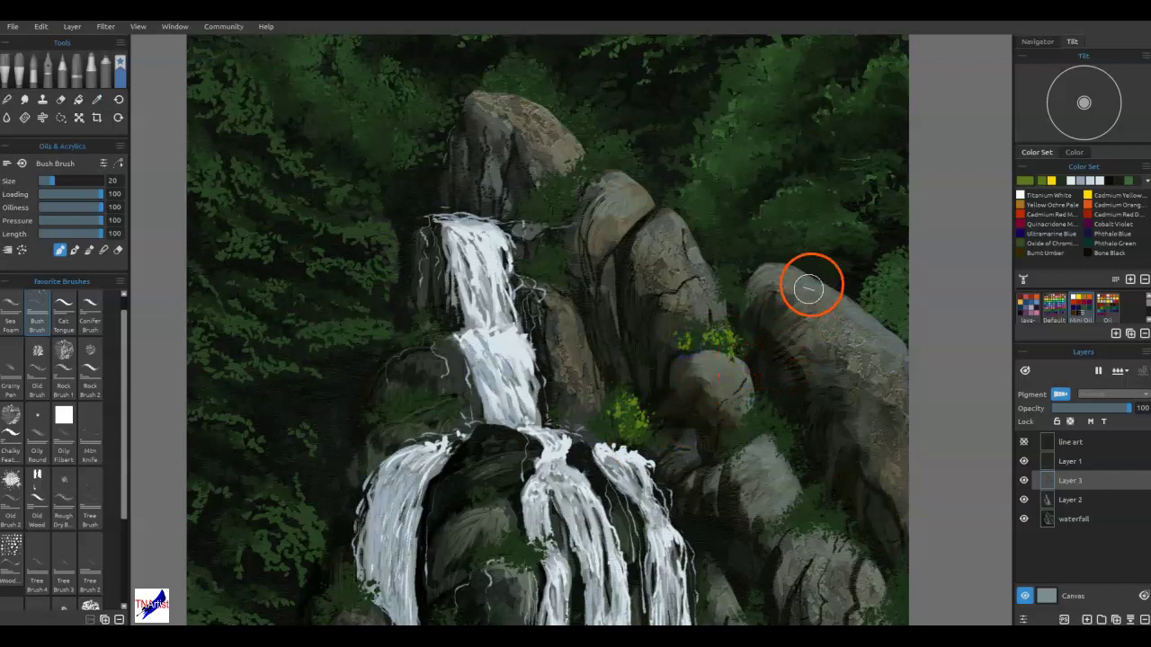
left_click(556, 258)
left_click_drag(552, 275, 566, 278)
left_click(612, 162)
mouse_move(606, 147)
left_mouse_down()
mouse_move(631, 166)
mouse_move(605, 158)
mouse_move(617, 167)
mouse_move(564, 205)
mouse_move(543, 174)
mouse_move(537, 210)
left_mouse_up()
left_click(617, 142)
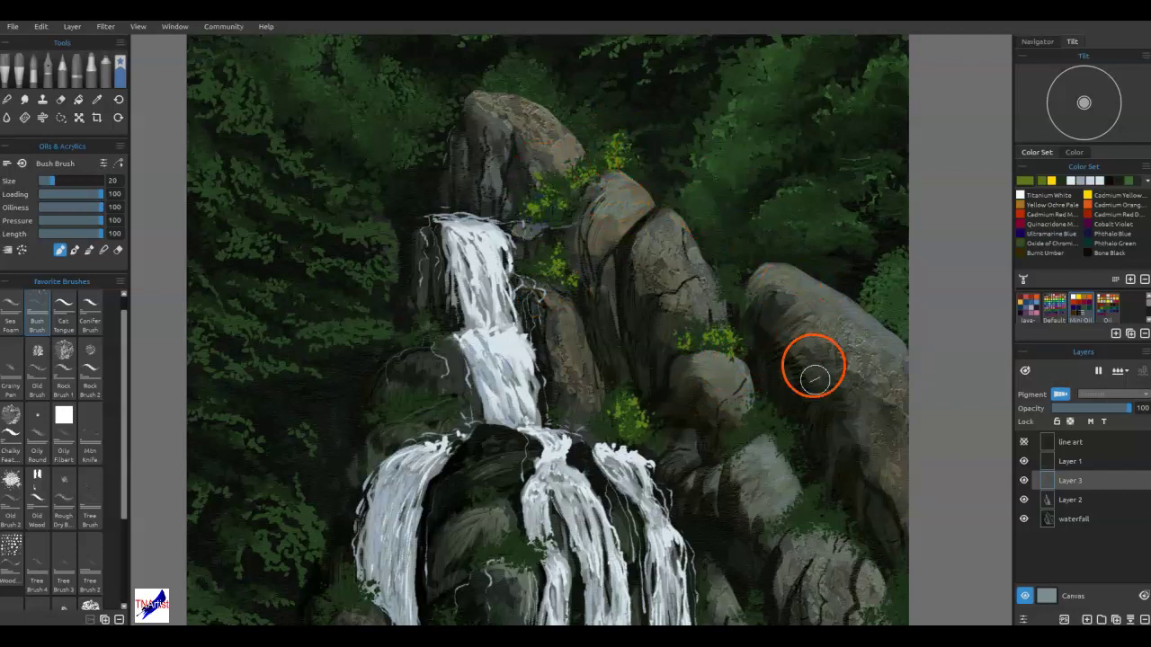
Paint yellow-green leaves on the bushes between the right-hand boulders and beside the lower left fall.
left_click(764, 399)
left_click_drag(765, 406, 795, 439)
mouse_move(831, 487)
left_mouse_down()
mouse_move(843, 512)
mouse_move(822, 482)
mouse_move(842, 524)
mouse_move(793, 538)
mouse_move(860, 521)
left_mouse_up()
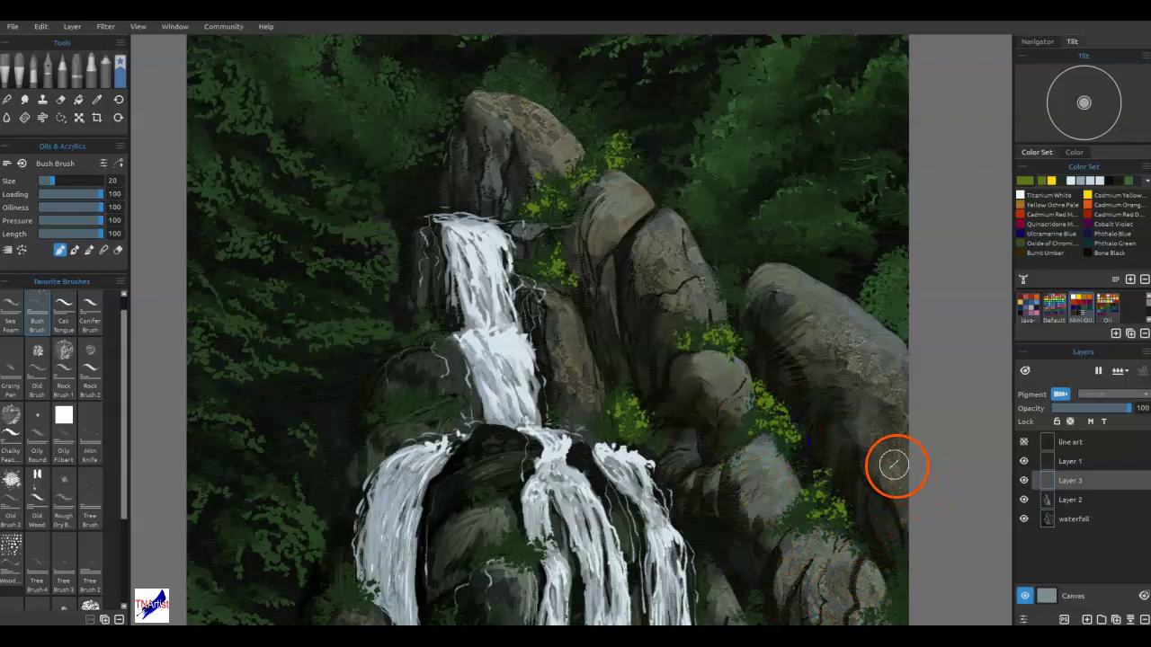
left_click_drag(776, 437, 758, 205)
left_click(452, 397)
mouse_move(497, 430)
left_mouse_down()
mouse_move(458, 436)
mouse_move(486, 463)
left_mouse_up()
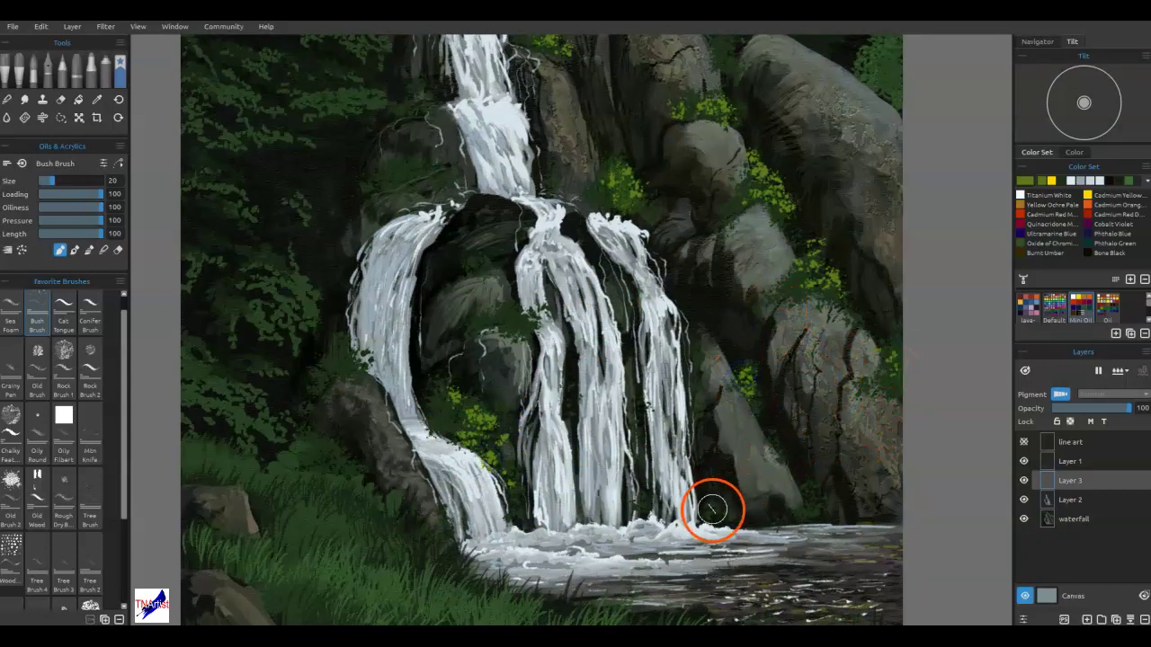
Paint yellow-green foliage behind the summit rock and along the back of the tall right-hand boulders.
left_click_drag(818, 281, 839, 526)
mouse_move(549, 99)
left_mouse_down()
mouse_move(529, 93)
mouse_move(606, 151)
left_mouse_up()
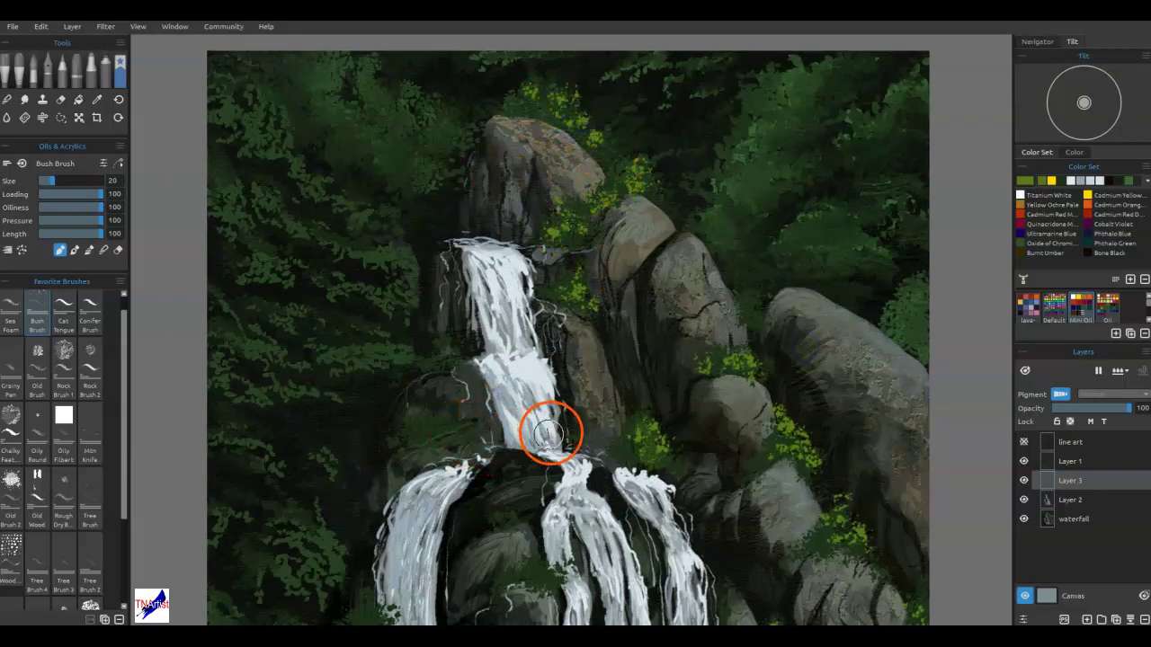
left_click_drag(703, 220, 728, 220)
left_click(758, 310)
left_click(768, 387)
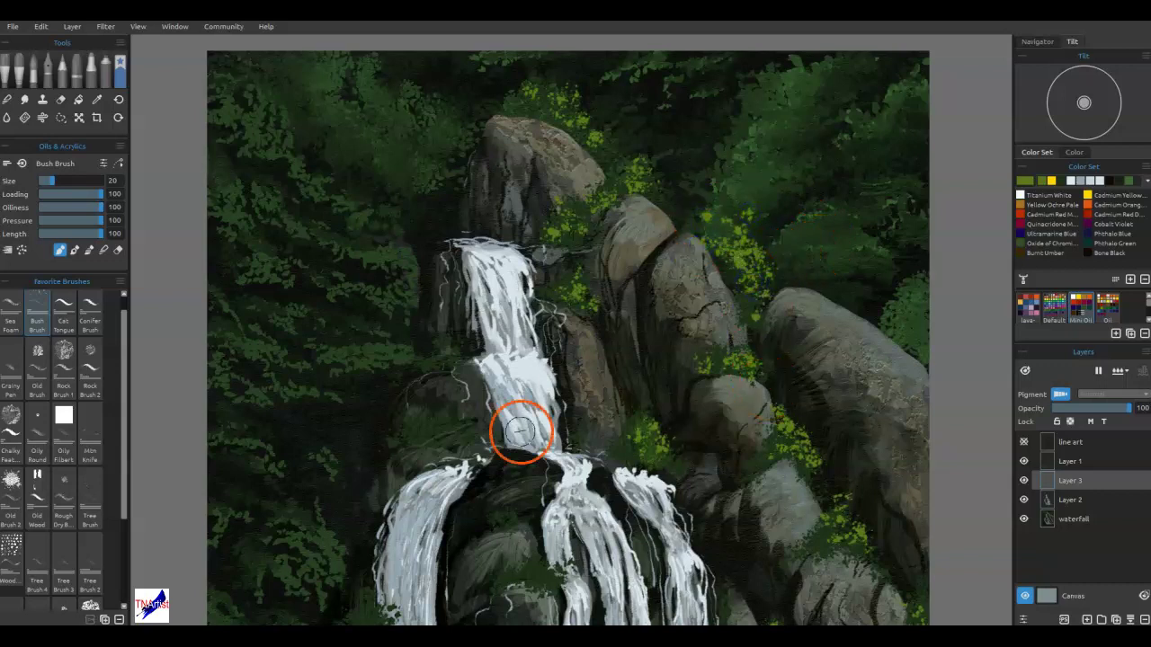
Paint yellow-green foliage along the trees and rock left of the upper tier and beside the lower left fall.
left_click_drag(390, 346, 411, 368)
left_click(380, 368)
left_click(416, 382)
left_click(416, 352)
left_click(411, 300)
left_click(405, 293)
left_click(417, 304)
left_click(422, 253)
left_click_drag(348, 286, 376, 256)
left_click(461, 341)
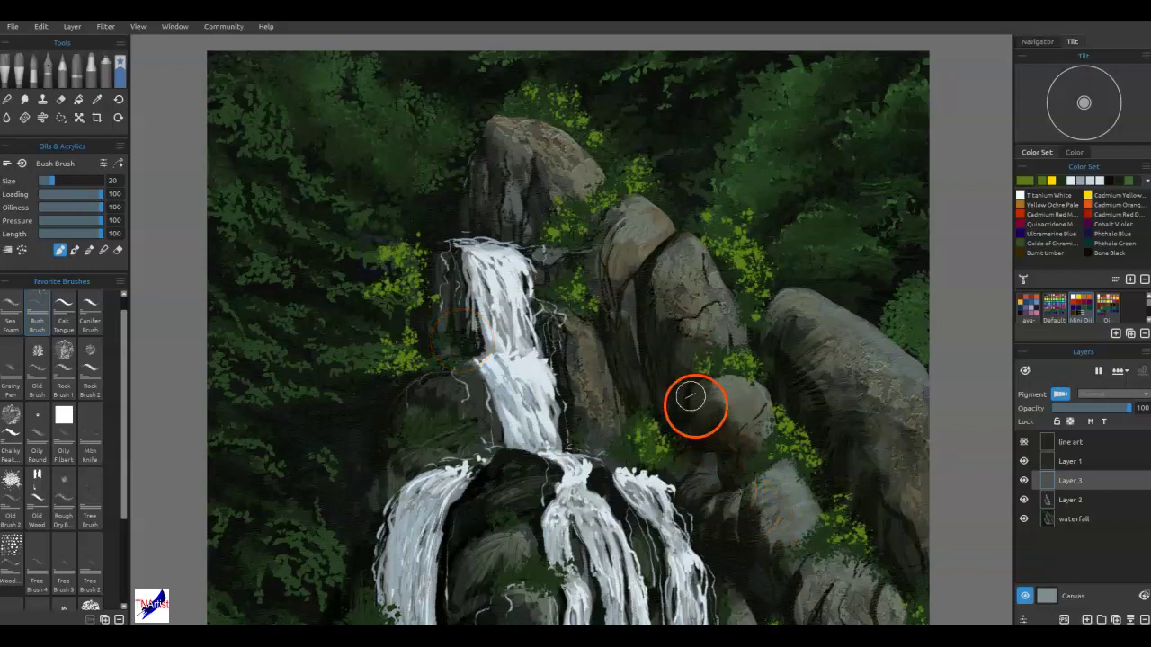
left_click_drag(320, 500, 350, 549)
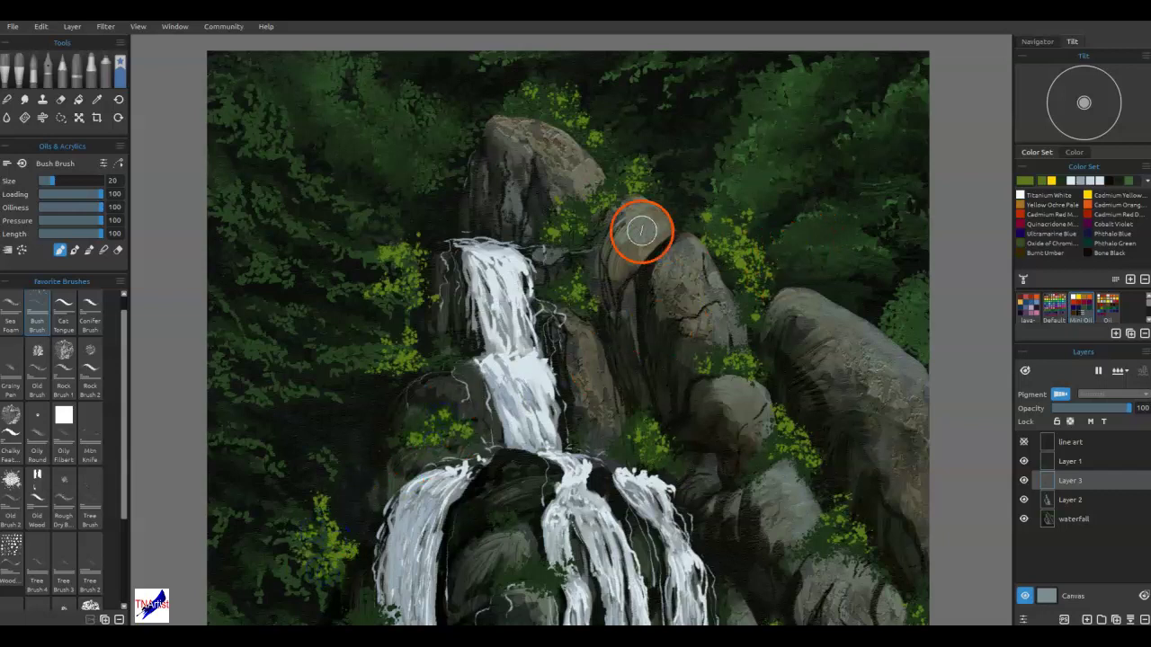
Add yellow-green leaves to the bushes on the central rock between the falls.
mouse_move(642, 275)
left_mouse_down()
mouse_move(676, 390)
mouse_move(665, 173)
left_mouse_up()
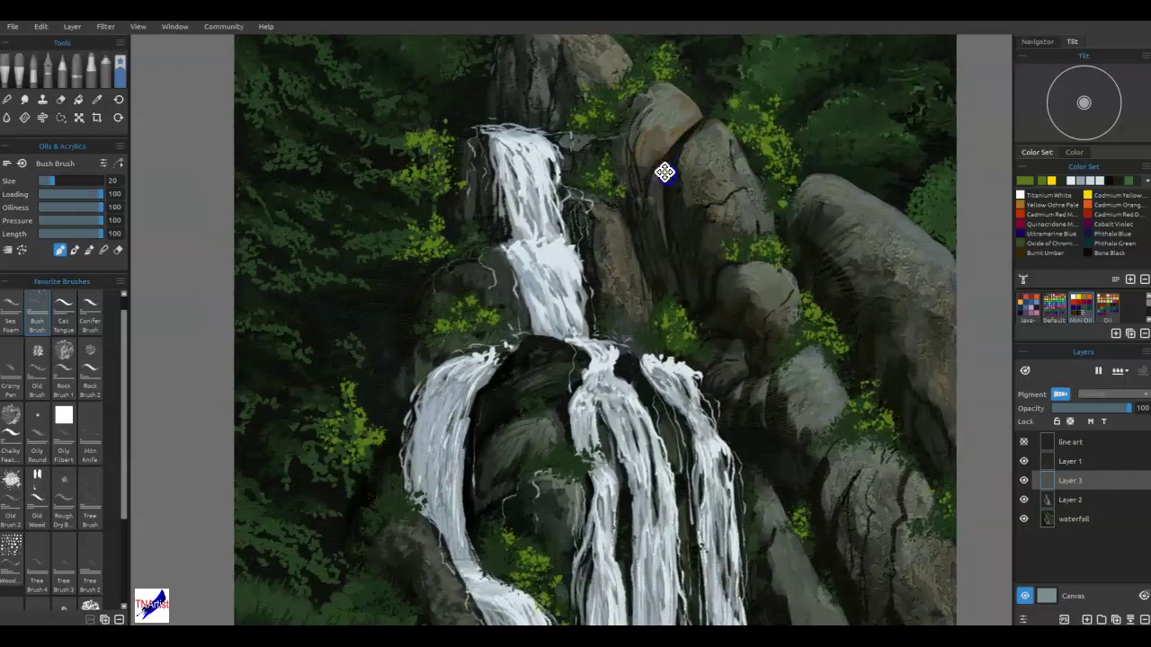
mouse_move(589, 462)
left_mouse_down()
mouse_move(573, 470)
mouse_move(559, 459)
left_mouse_up()
left_click_drag(542, 397, 526, 404)
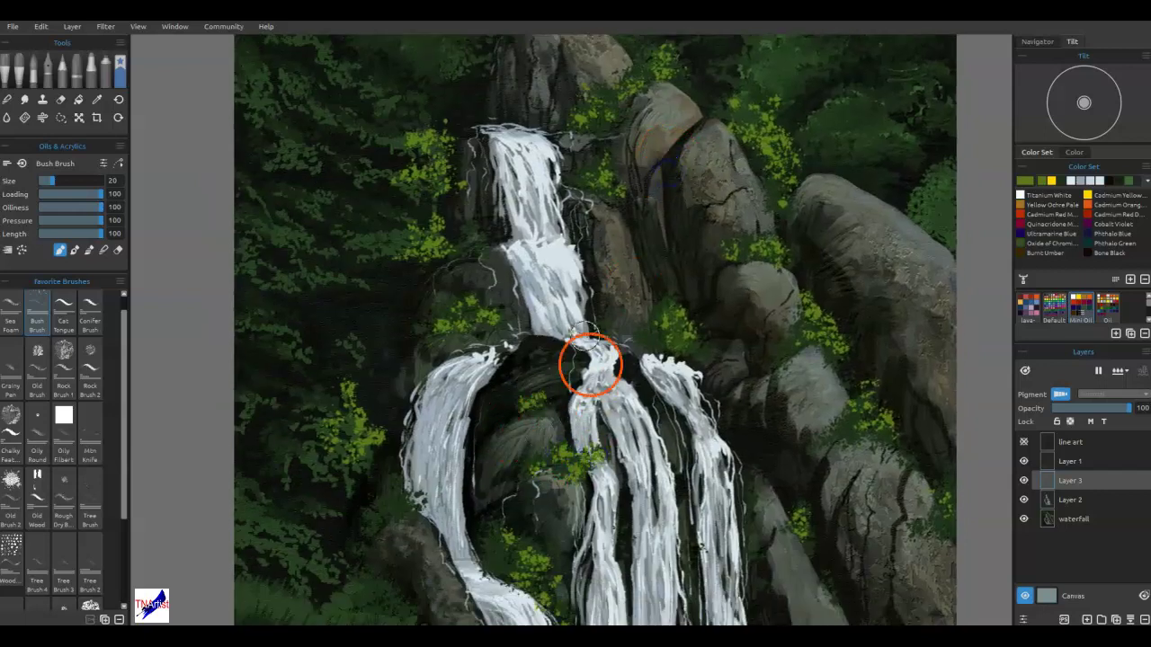
Paint yellow-green foliage left of the summit rock and on the trees above the right-hand boulders.
left_click_drag(567, 254, 593, 414)
left_click_drag(527, 199, 530, 177)
left_click_drag(517, 217, 478, 226)
left_click_drag(493, 159, 463, 160)
left_click_drag(493, 192, 468, 194)
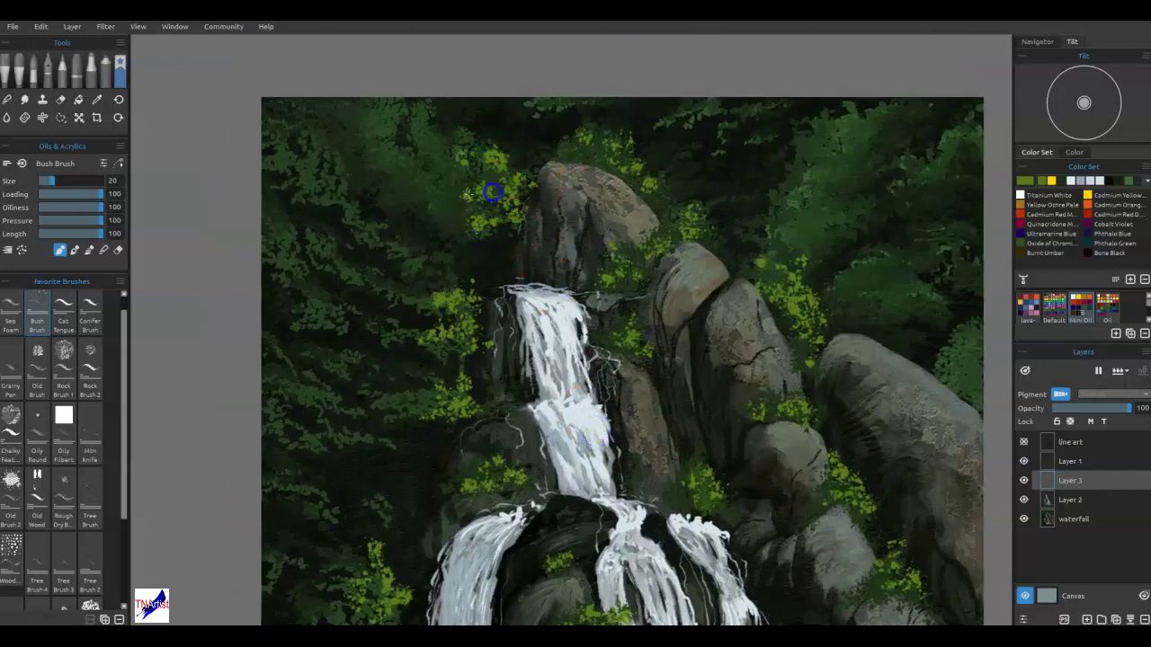
left_click_drag(746, 203, 779, 236)
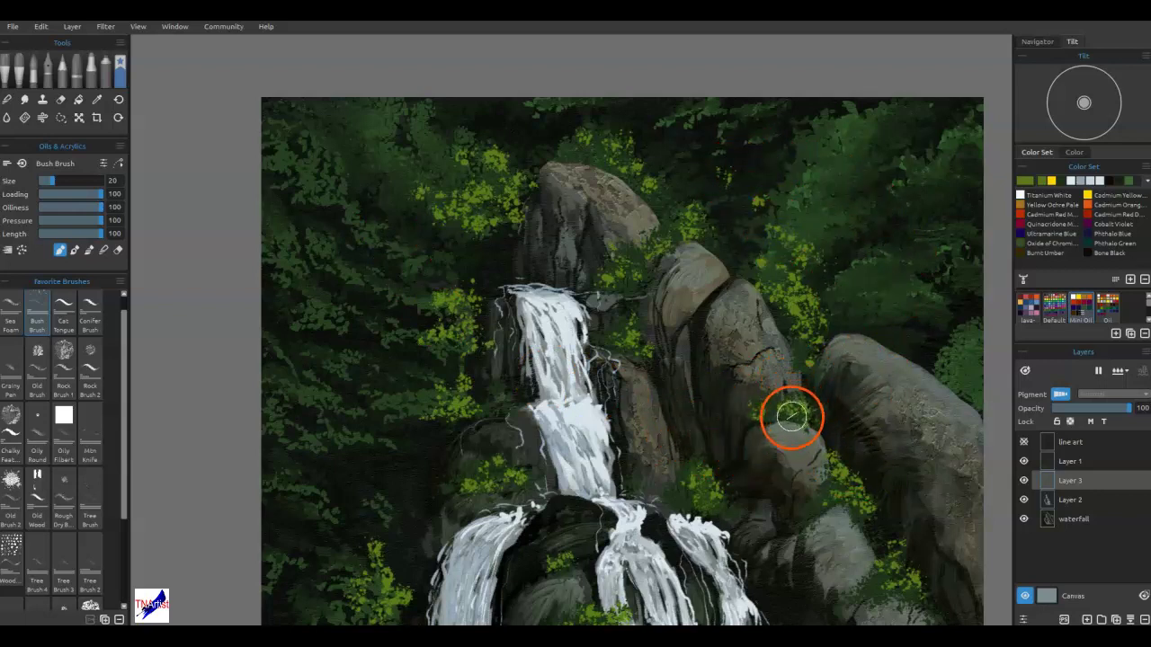
key("ctrl+0")
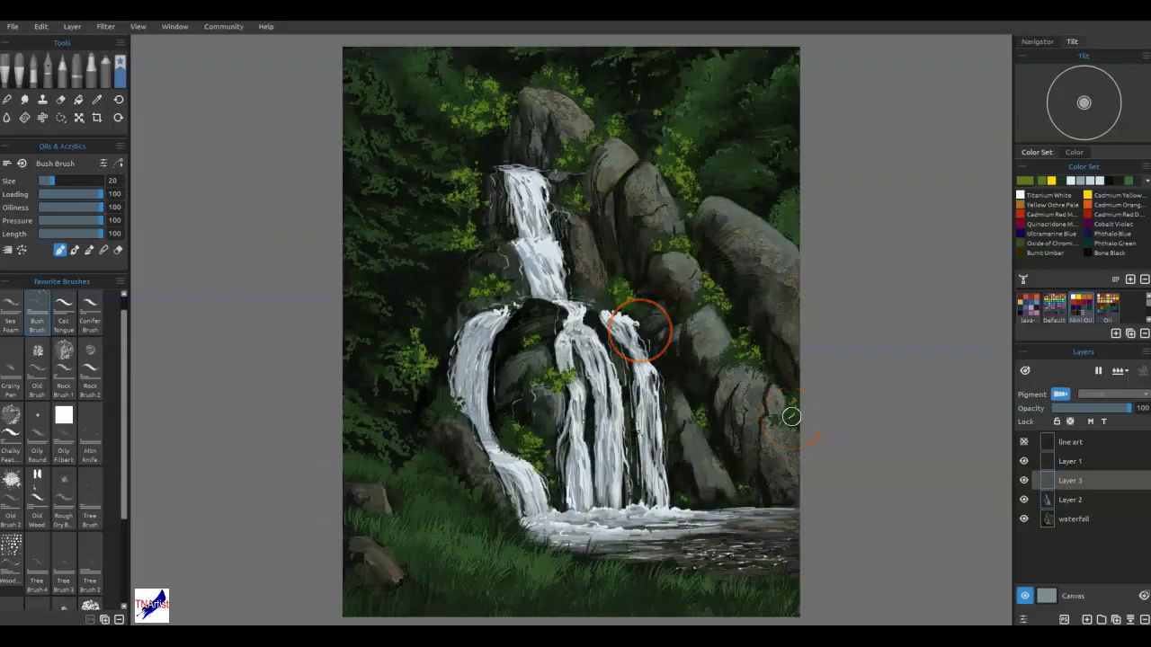
left_click_drag(622, 316, 632, 336)
mouse_move(567, 441)
left_mouse_down()
mouse_move(537, 477)
mouse_move(555, 462)
mouse_move(569, 474)
left_mouse_up()
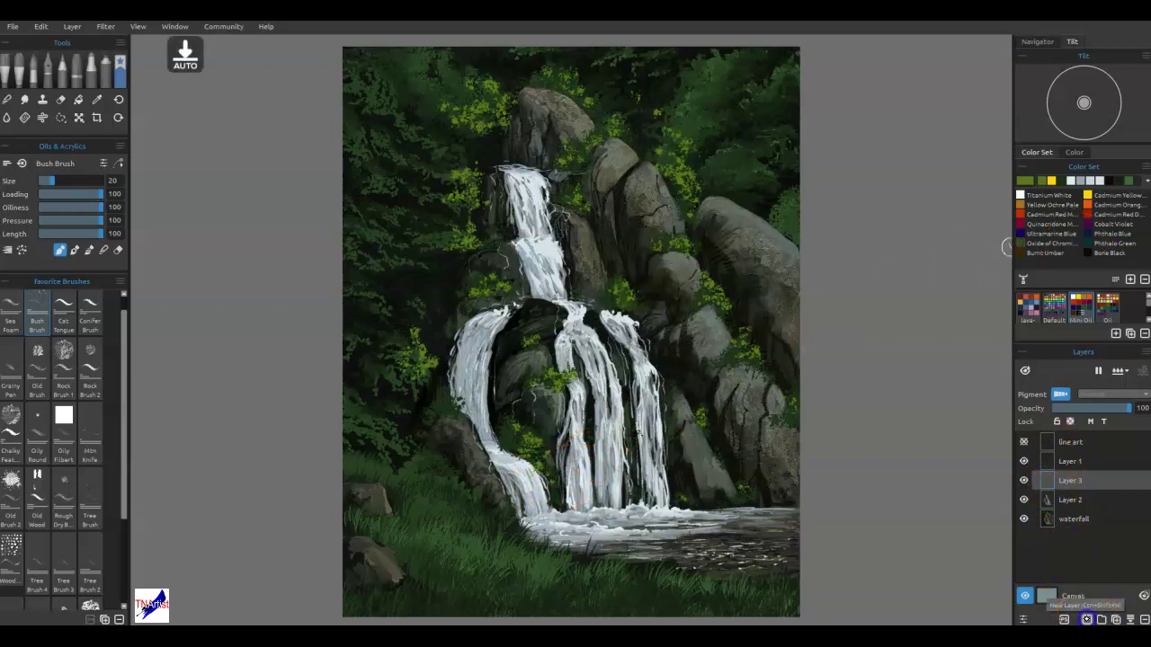
Add a layer directly above Layer 3, turn off its pigment mode, and set it to Linear Dodge at 58% opacity.
left_click(1086, 619)
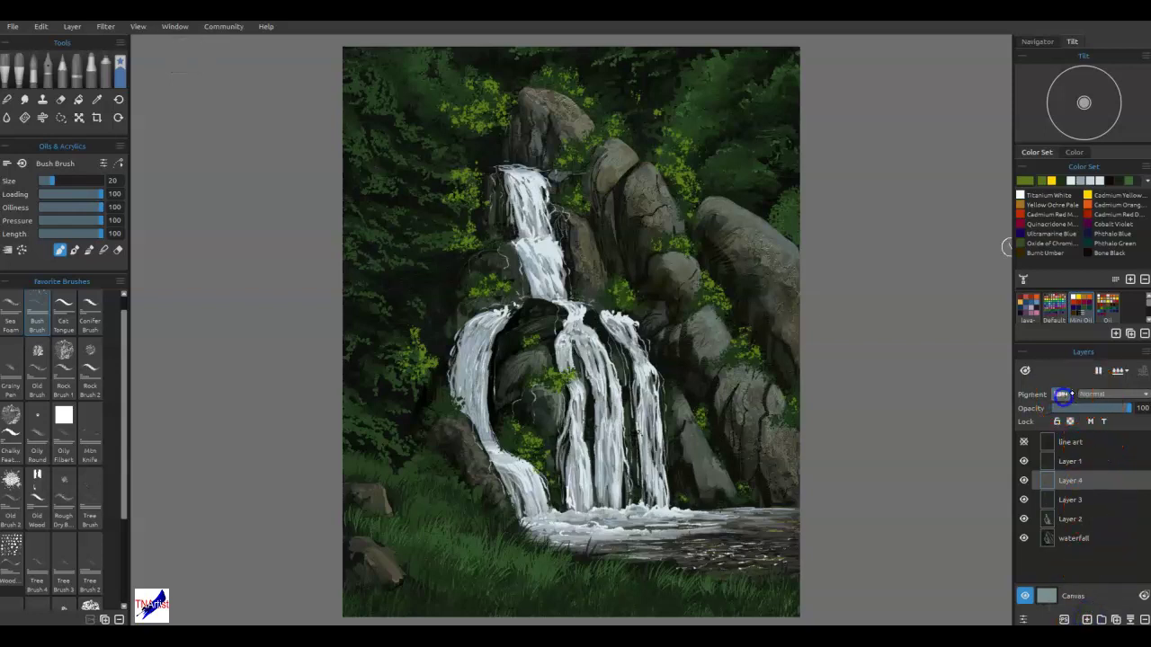
left_click_drag(1099, 393, 1115, 472)
mouse_move(703, 313)
left_mouse_down()
mouse_move(636, 303)
mouse_move(652, 318)
mouse_move(652, 286)
mouse_move(623, 286)
left_mouse_up()
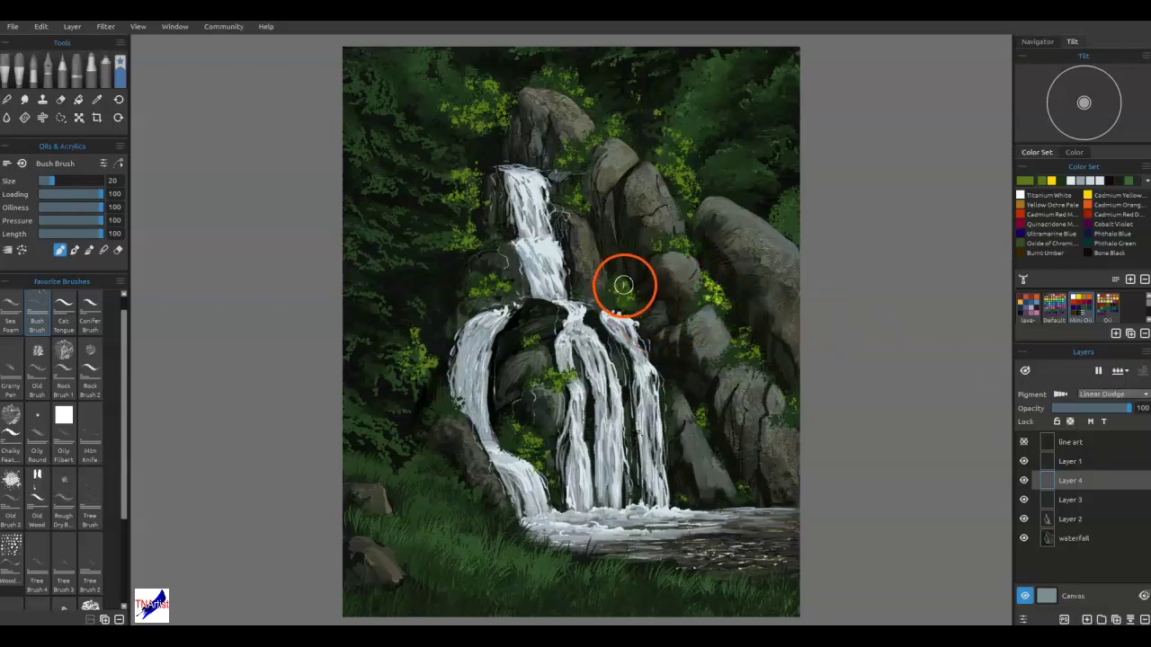
left_click_drag(1099, 411, 1074, 409)
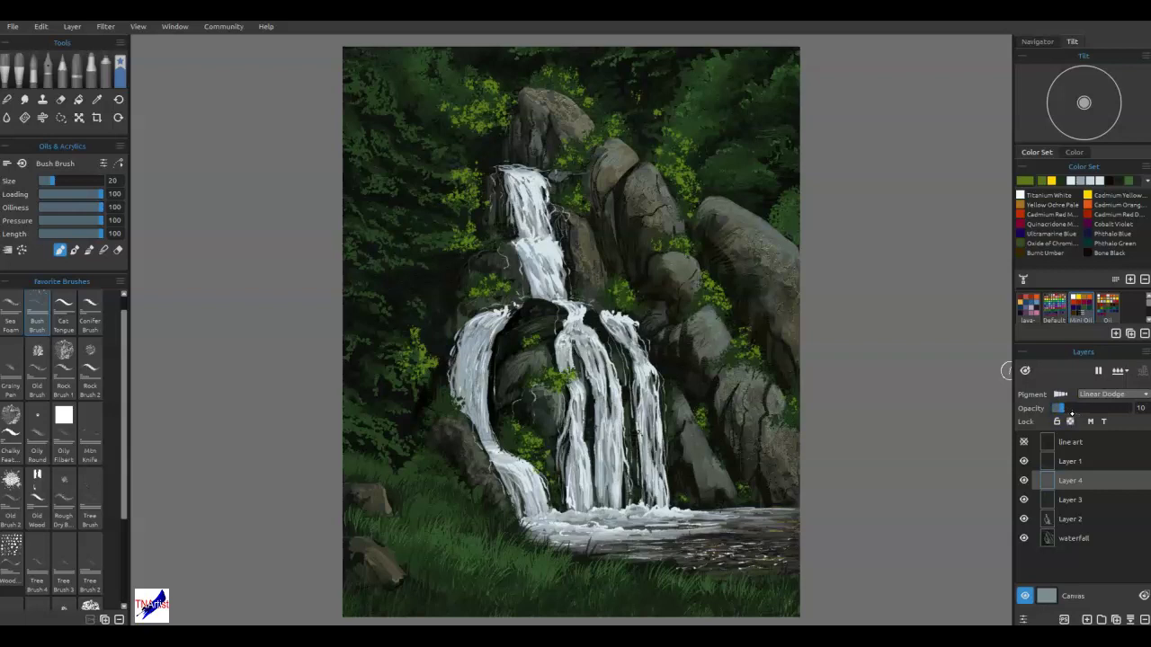
mouse_move(786, 296)
left_mouse_down()
mouse_move(712, 252)
mouse_move(725, 285)
mouse_move(711, 282)
mouse_move(722, 299)
mouse_move(707, 296)
mouse_move(704, 258)
left_mouse_up()
left_click_drag(1087, 411, 1079, 408)
mouse_move(749, 313)
left_mouse_down()
mouse_move(706, 282)
mouse_move(732, 314)
left_mouse_up()
left_click_drag(1079, 412, 1079, 412)
Paint glowing highlights on the bushes beside the right fall, on the central rock and among the lower right-hand boulders.
left_click_drag(650, 289, 622, 297)
mouse_move(666, 364)
left_mouse_down()
mouse_move(729, 376)
mouse_move(731, 326)
left_mouse_up()
left_click_drag(626, 365, 559, 379)
left_click_drag(749, 407, 745, 353)
left_click_drag(721, 427, 693, 414)
left_click(763, 412)
Paint glowing highlights on the foliage around the upper tier, the summit rock and the tall right-hand boulders.
left_click(590, 240)
mouse_move(469, 177)
left_mouse_down()
mouse_move(486, 199)
mouse_move(463, 238)
left_mouse_up()
left_click(504, 252)
left_click_drag(667, 192, 687, 193)
left_click_drag(668, 164, 680, 187)
left_click_drag(658, 178, 566, 195)
left_click(577, 156)
left_click(502, 118)
left_click(575, 136)
left_click(671, 272)
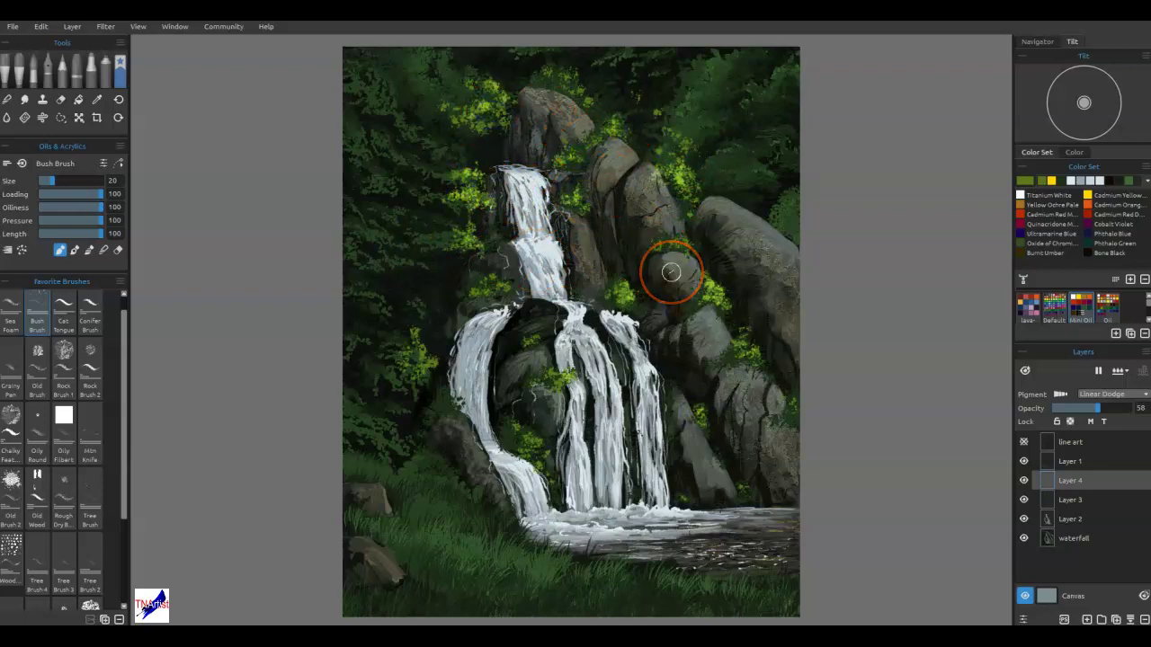
Extend the glowing foliage onto the trees left of the upper tier and above the large right boulder.
left_click_drag(439, 232, 453, 241)
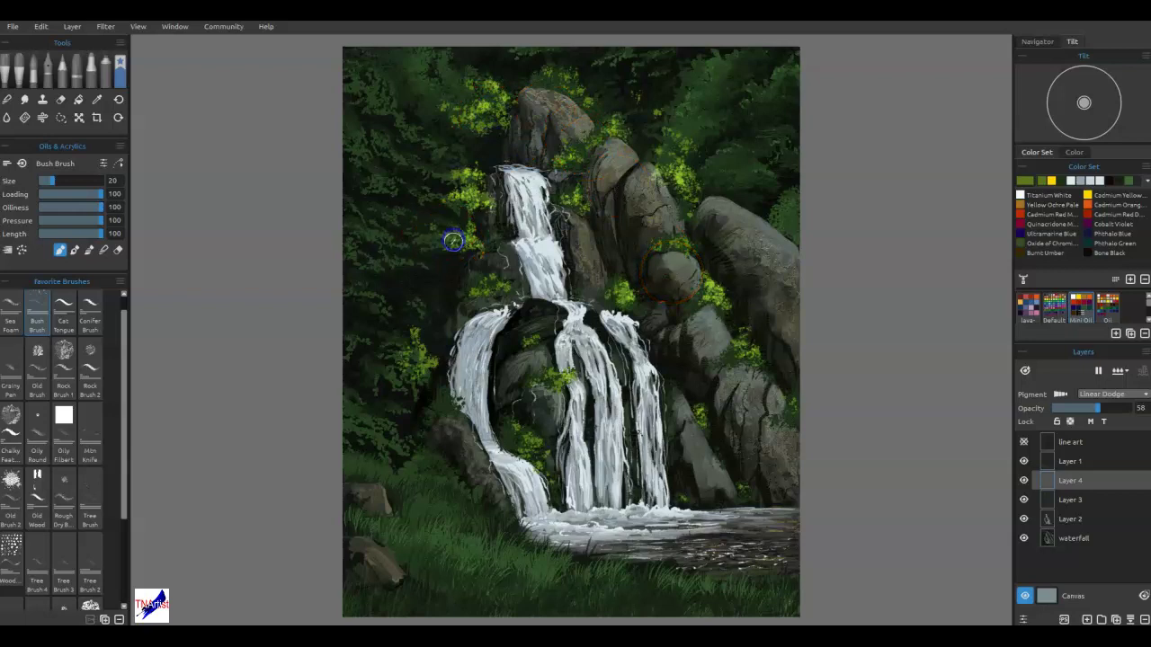
left_click(442, 147)
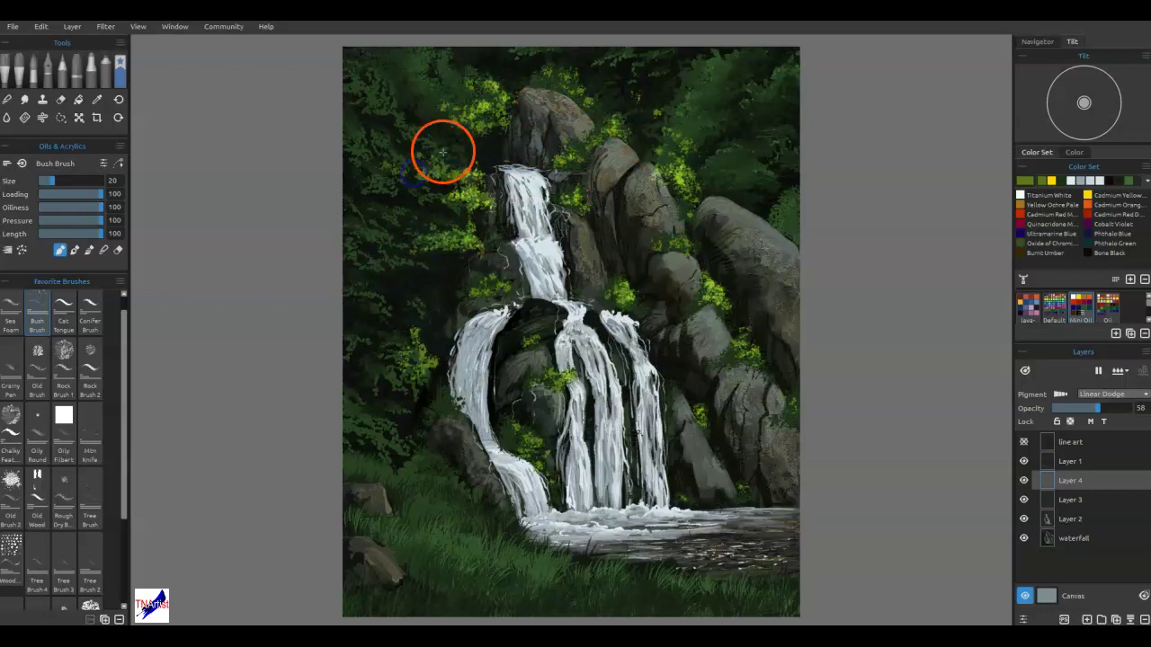
mouse_move(590, 61)
left_mouse_down()
mouse_move(729, 116)
mouse_move(711, 172)
mouse_move(752, 195)
mouse_move(779, 175)
mouse_move(713, 158)
mouse_move(737, 132)
left_mouse_up()
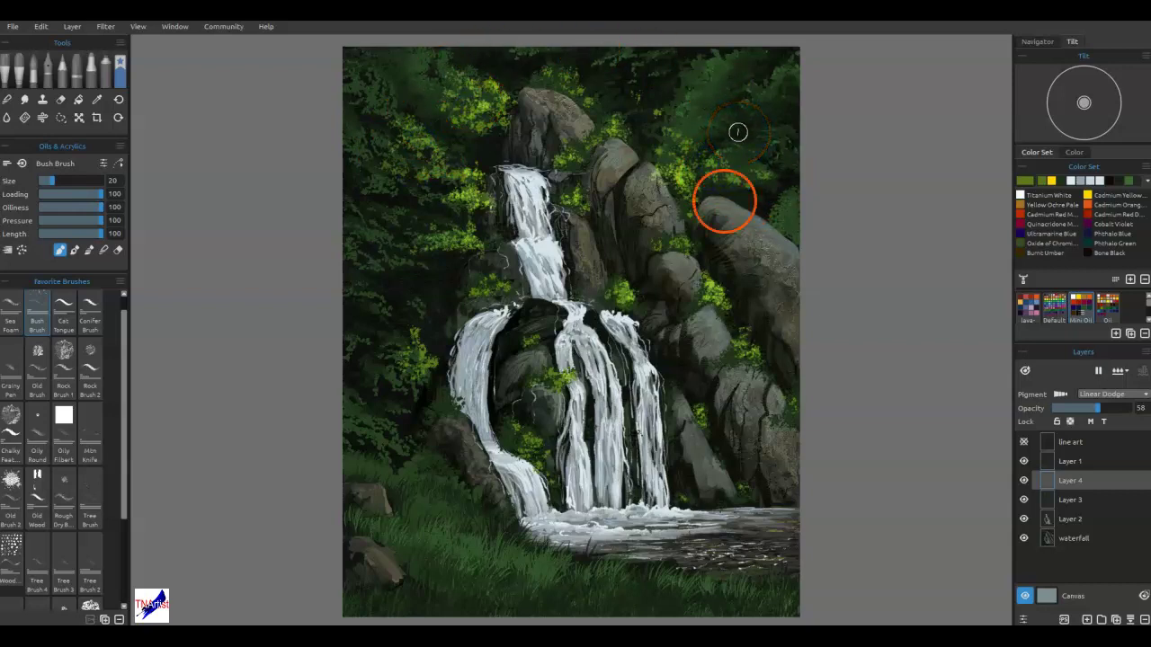
left_click_drag(725, 201, 692, 184)
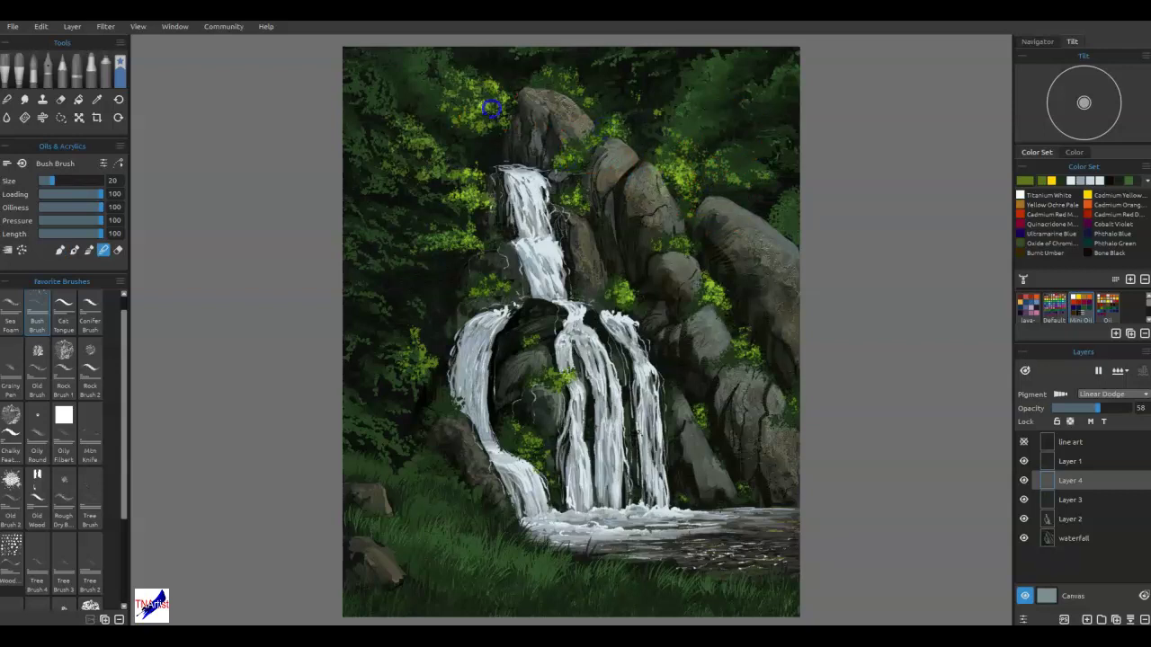
Blend the glowing highlights on the foliage left of the upper tier and around the round right-hand boulder.
left_click_drag(413, 171, 463, 175)
left_click_drag(419, 232, 468, 236)
left_click_drag(506, 271, 504, 281)
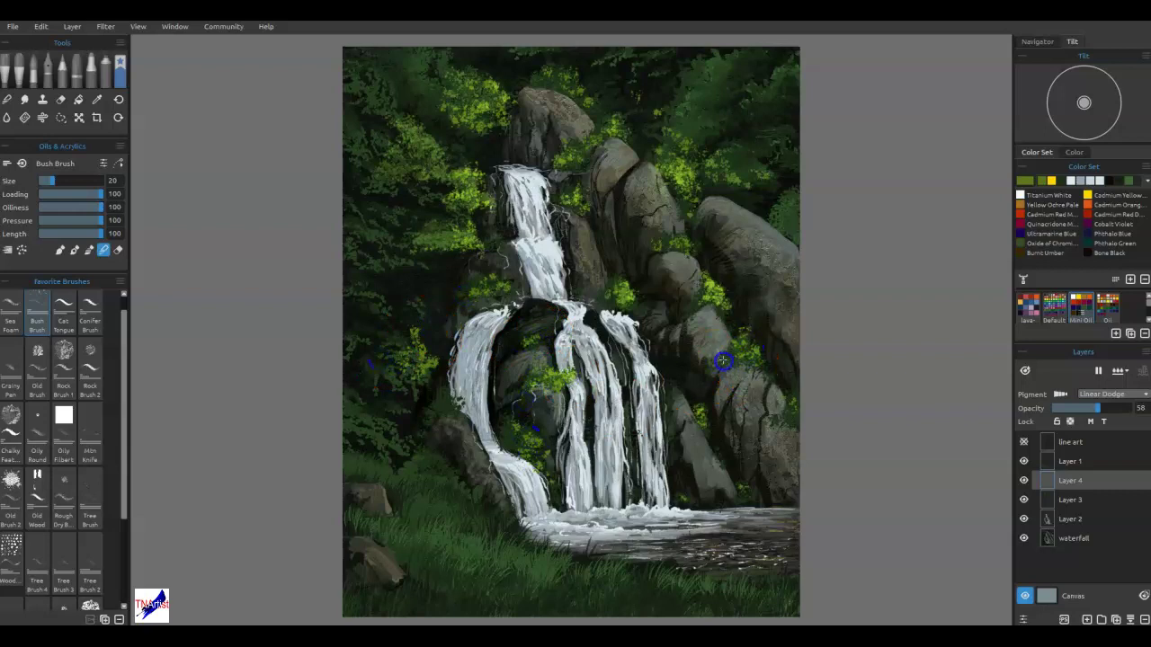
left_click_drag(712, 317, 694, 301)
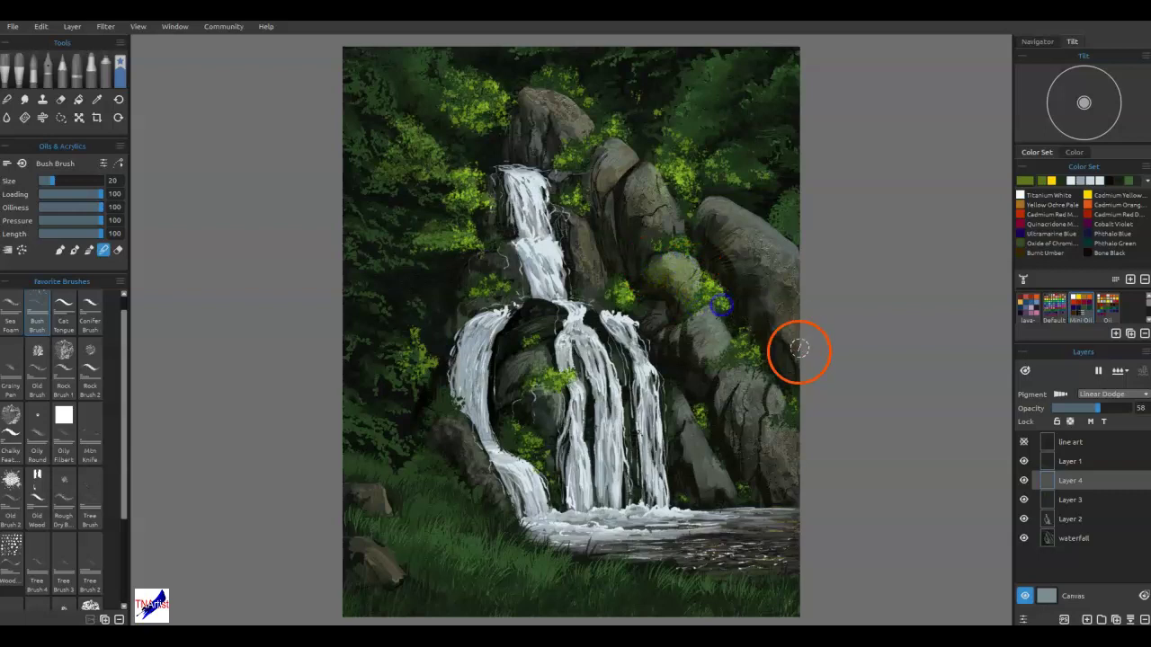
Blend the glowing foliage highlights beside the right fall and around the tall and round right-hand boulders.
left_click(629, 296)
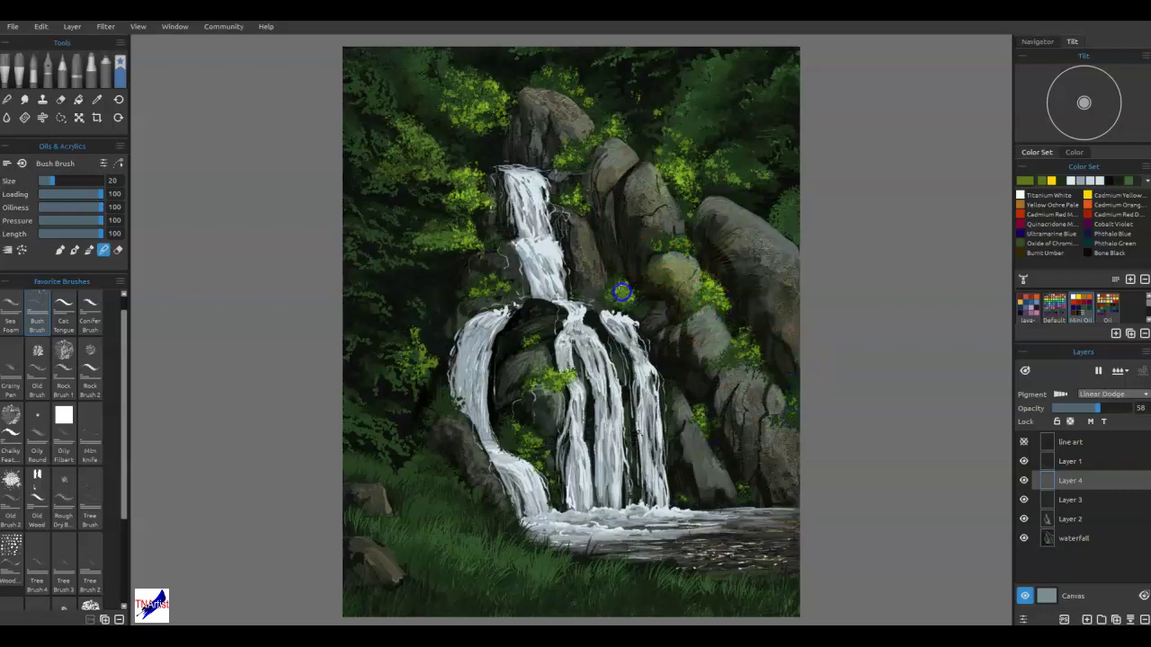
left_click(686, 264)
left_click(707, 206)
left_click(702, 266)
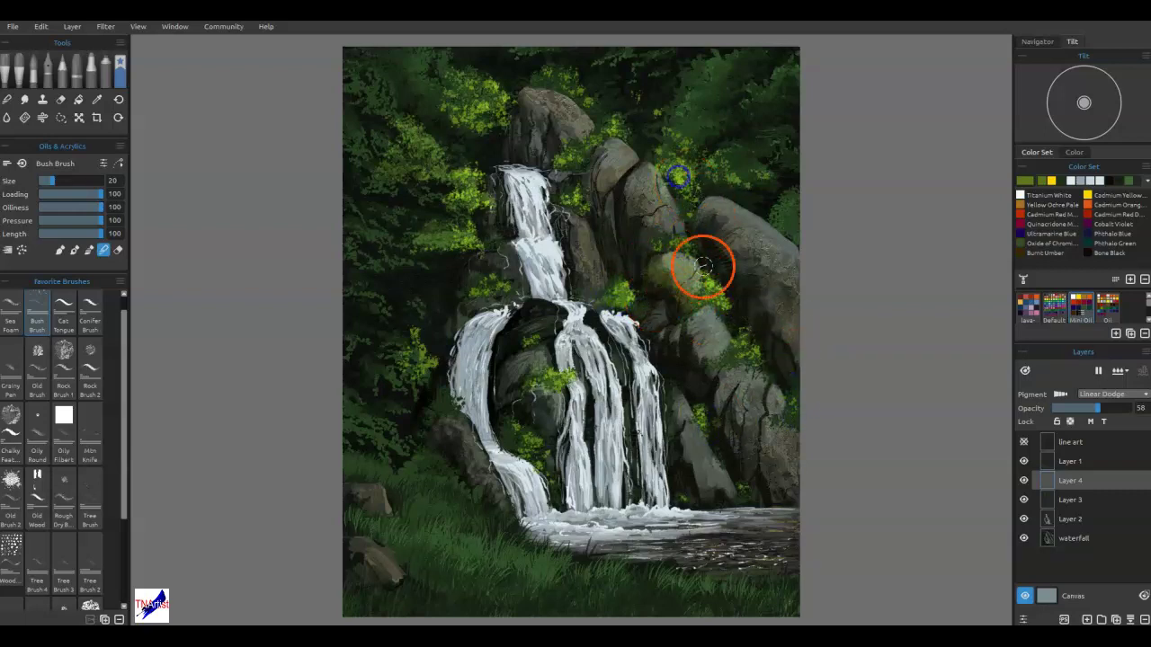
Erase the yellow-green glow spilling over the round right-hand boulder, finishing with the Old Brush as eraser.
mouse_move(703, 265)
left_mouse_down()
mouse_move(673, 278)
mouse_move(684, 283)
left_mouse_up()
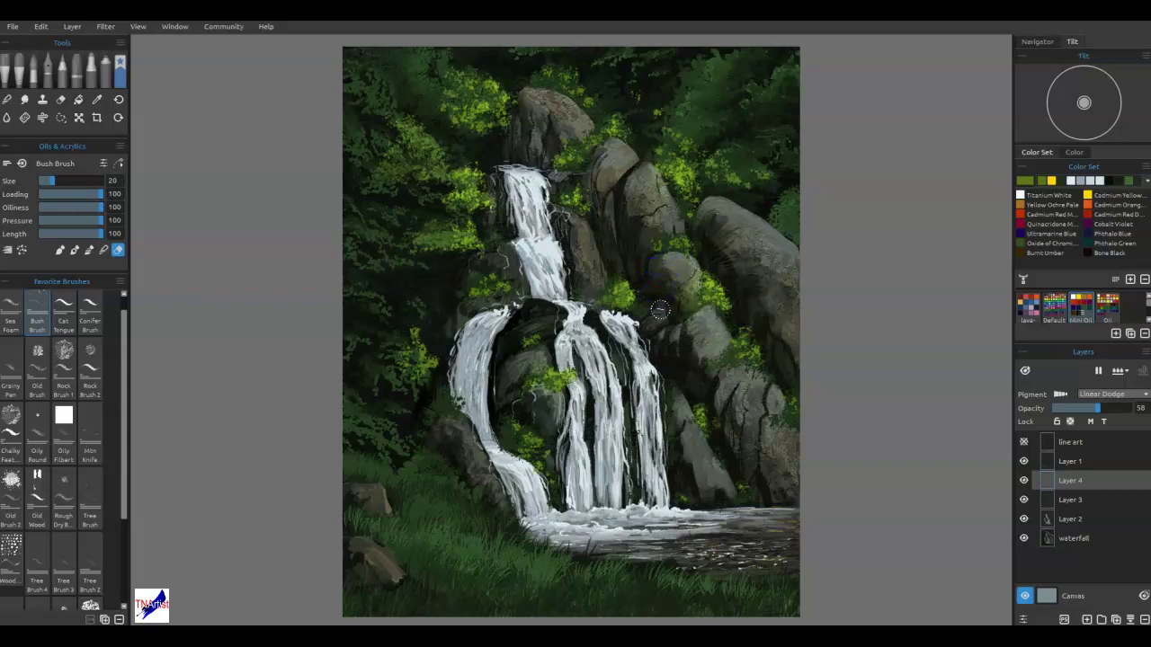
left_click_drag(673, 310, 670, 302)
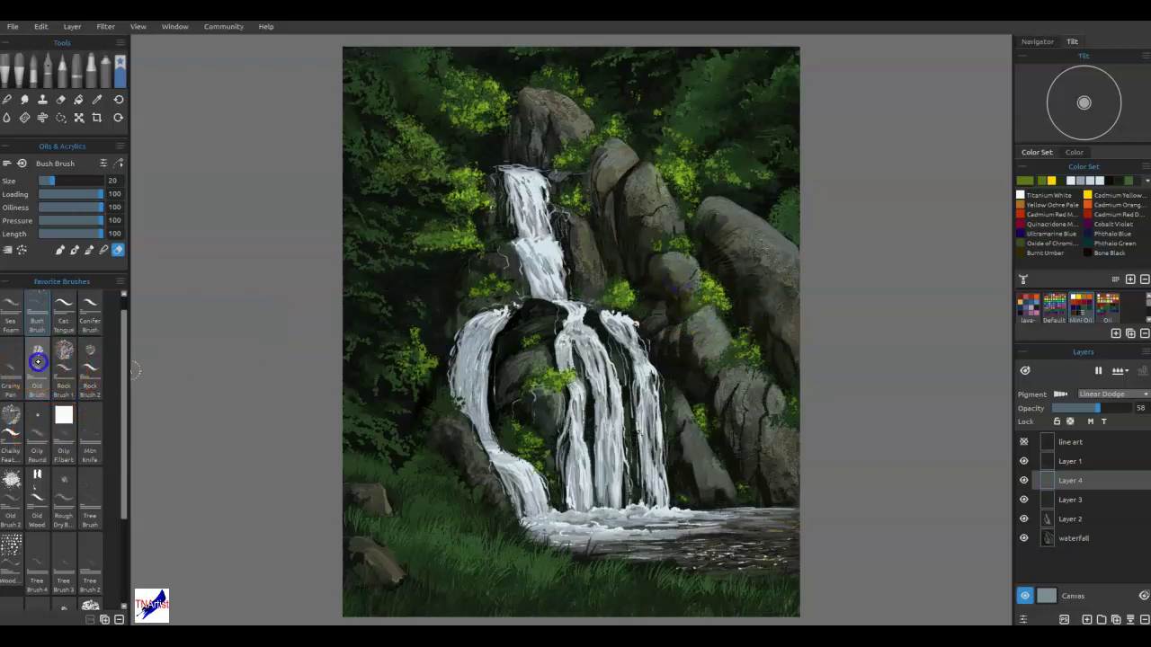
left_click(38, 361)
left_click_drag(685, 284, 684, 280)
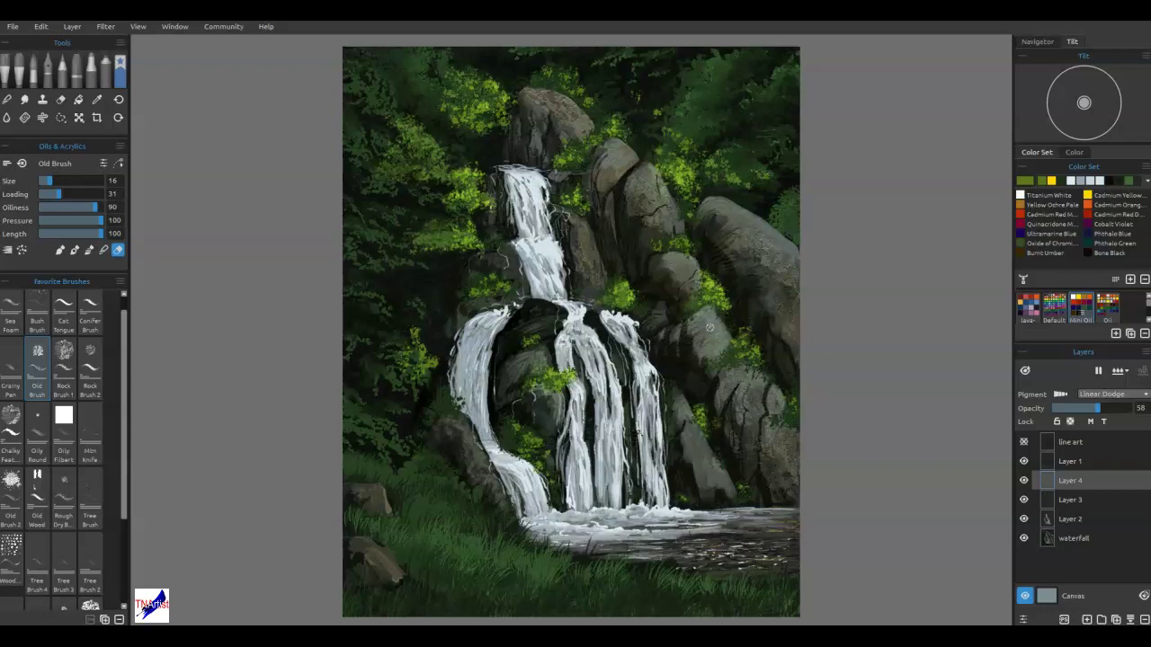
Paint near-white highlights down the lower falls, the upper tier and across the pool with the Old Brush.
left_click(1096, 182)
left_click_drag(642, 364, 649, 452)
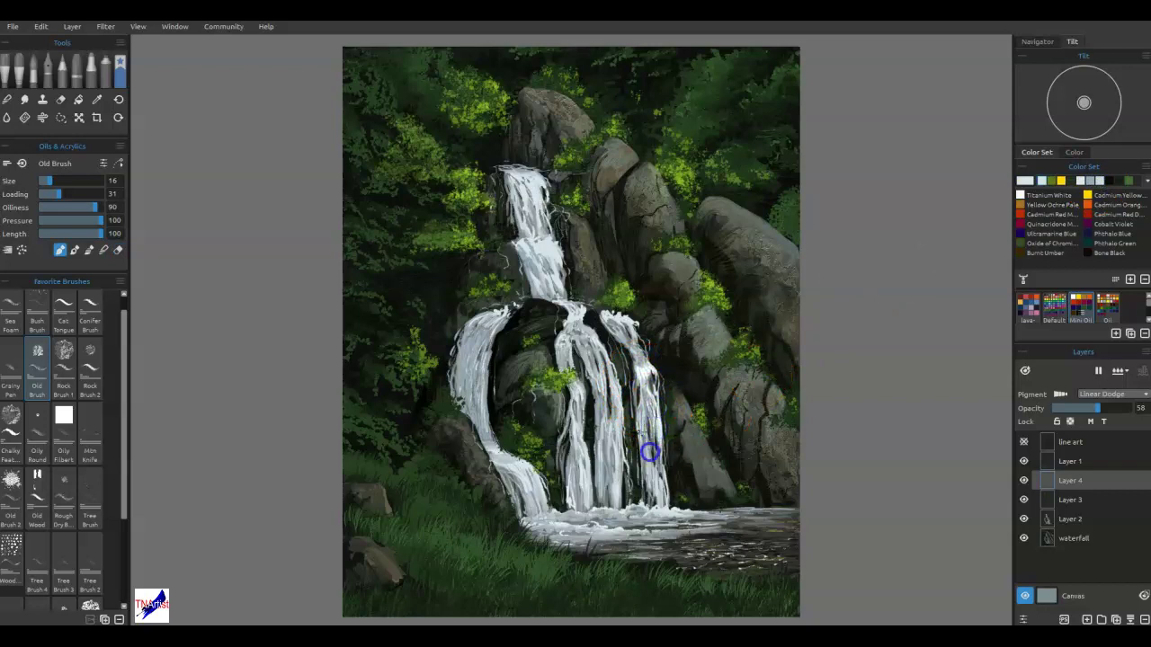
left_click_drag(620, 414, 595, 379)
mouse_move(618, 399)
left_mouse_down()
mouse_move(617, 455)
mouse_move(573, 390)
mouse_move(588, 465)
left_mouse_up()
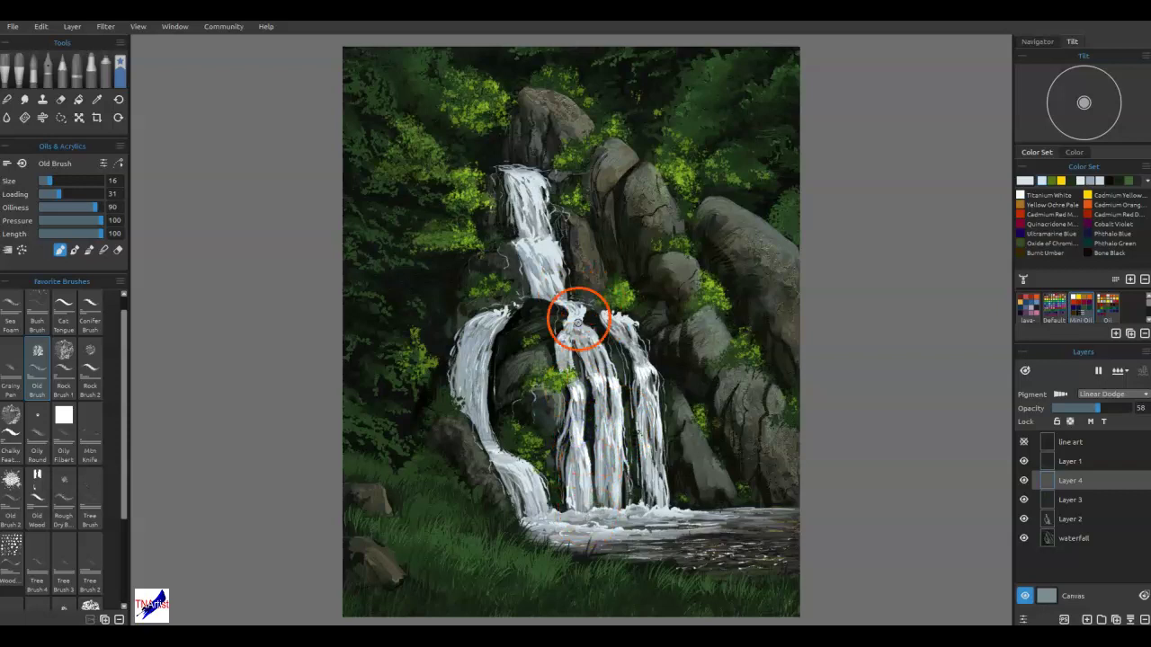
left_click_drag(573, 311, 602, 353)
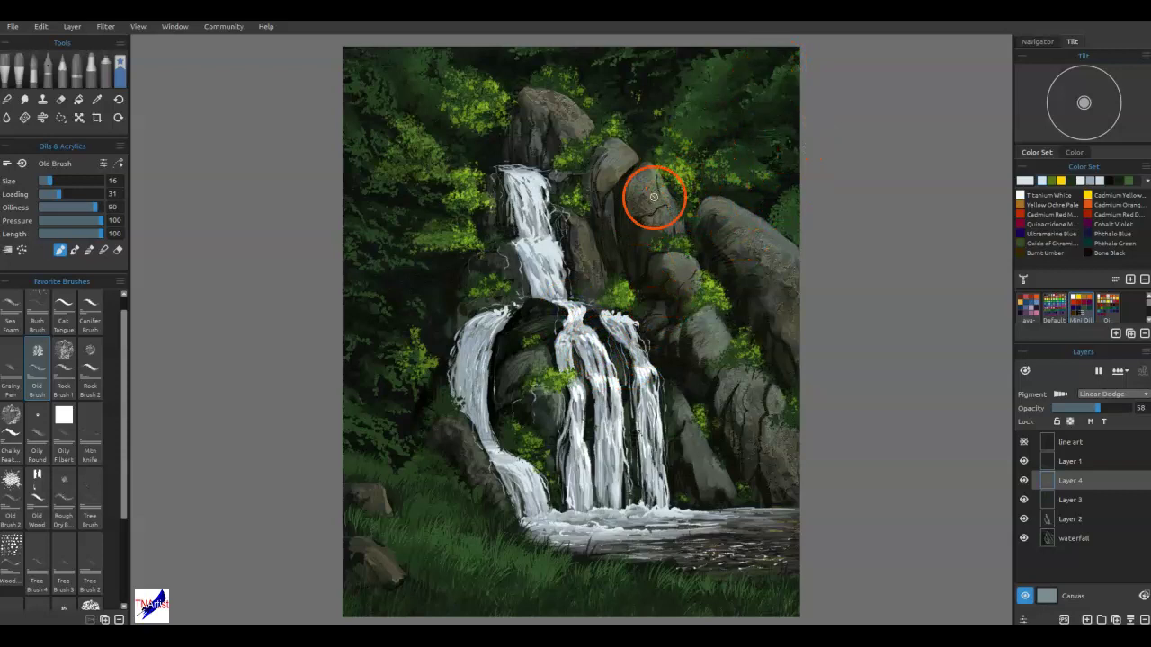
mouse_move(488, 177)
left_mouse_down()
mouse_move(536, 197)
mouse_move(530, 180)
mouse_move(540, 244)
mouse_move(554, 244)
mouse_move(581, 313)
left_mouse_up()
mouse_move(619, 521)
left_mouse_down()
mouse_move(642, 509)
mouse_move(747, 527)
mouse_move(699, 547)
mouse_move(740, 544)
mouse_move(720, 546)
left_mouse_up()
Paint a Titanium White highlight on the slanted boulder right of the falls and blend it.
left_click(1020, 193)
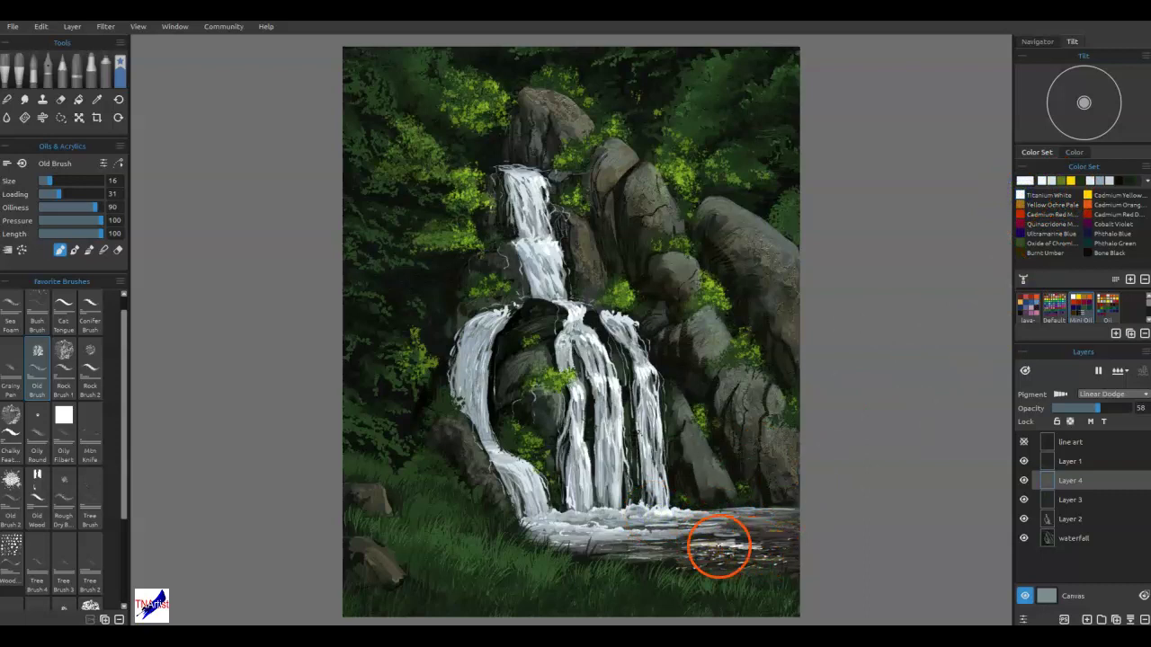
mouse_move(708, 434)
left_mouse_down()
mouse_move(693, 441)
mouse_move(701, 462)
mouse_move(696, 447)
left_mouse_up()
key("n")
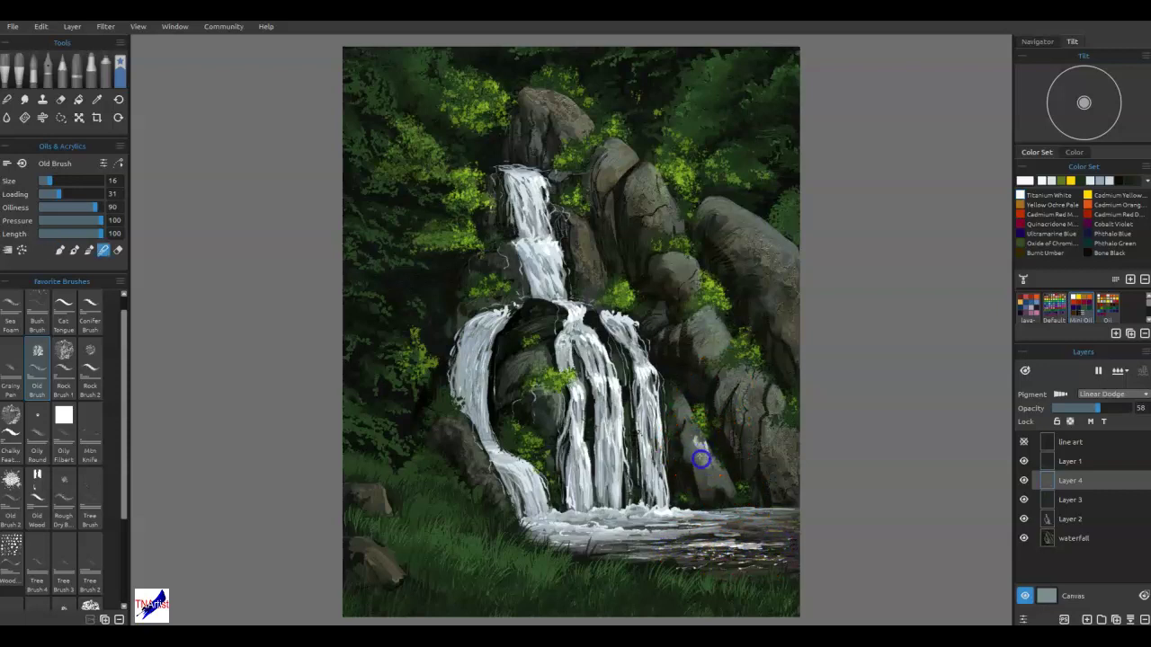
Paint Gray Sand highlights from the Oil color set on the slanted, small round and large right-hand boulders and on the pool.
left_click(1128, 181)
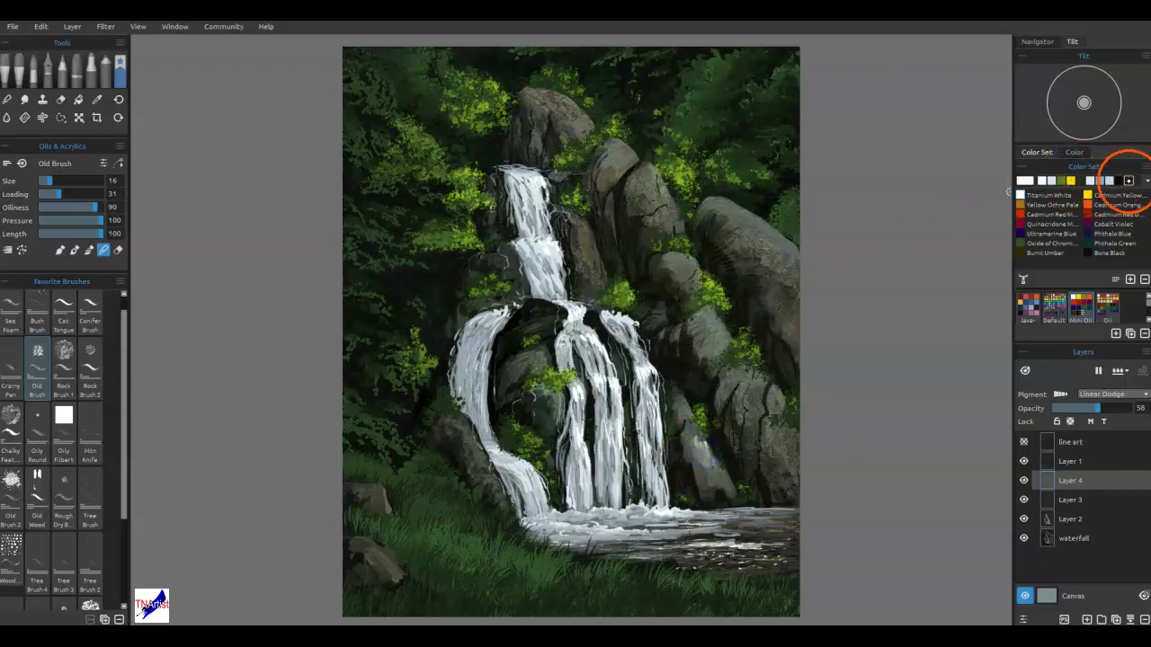
left_click(1105, 307)
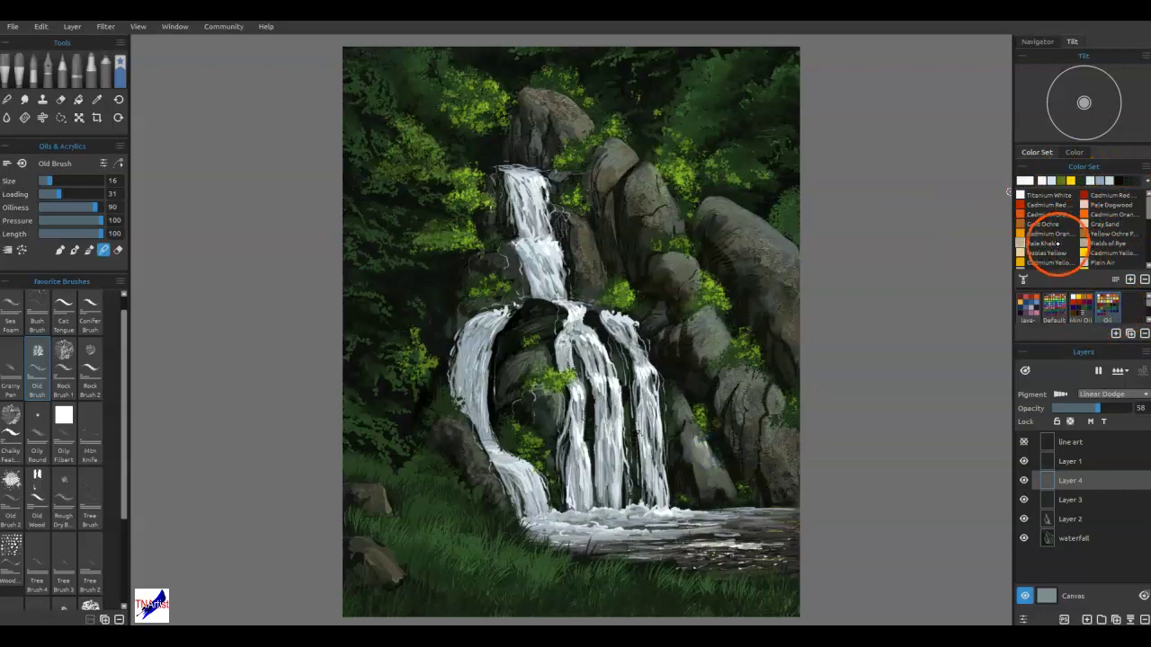
left_click(1090, 223)
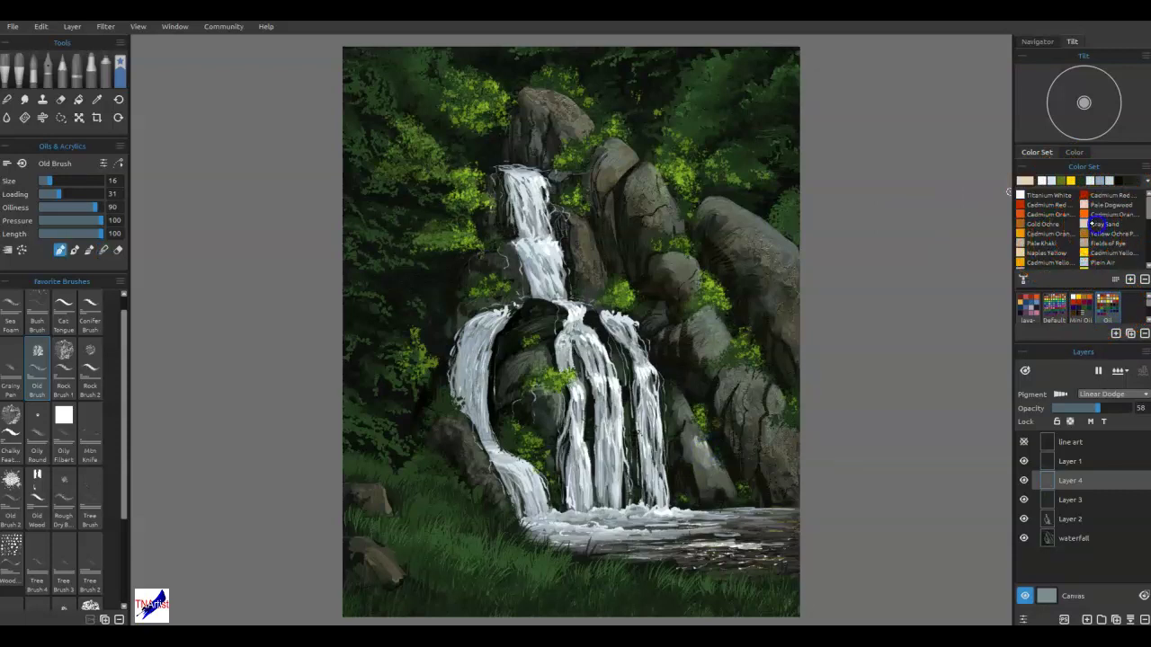
mouse_move(694, 440)
left_mouse_down()
mouse_move(714, 474)
mouse_move(710, 459)
mouse_move(765, 398)
mouse_move(778, 399)
left_mouse_up()
mouse_move(737, 553)
left_mouse_down()
mouse_move(772, 551)
mouse_move(779, 535)
mouse_move(758, 530)
mouse_move(780, 532)
mouse_move(733, 532)
mouse_move(734, 488)
mouse_move(683, 540)
mouse_move(664, 536)
mouse_move(685, 539)
mouse_move(669, 534)
mouse_move(699, 529)
mouse_move(611, 533)
mouse_move(663, 531)
mouse_move(649, 516)
mouse_move(683, 511)
left_mouse_up()
left_click(698, 518)
mouse_move(711, 202)
left_mouse_down()
mouse_move(793, 253)
mouse_move(768, 253)
mouse_move(783, 256)
mouse_move(762, 264)
mouse_move(770, 274)
mouse_move(787, 253)
mouse_move(756, 230)
left_mouse_up()
right_click(770, 274)
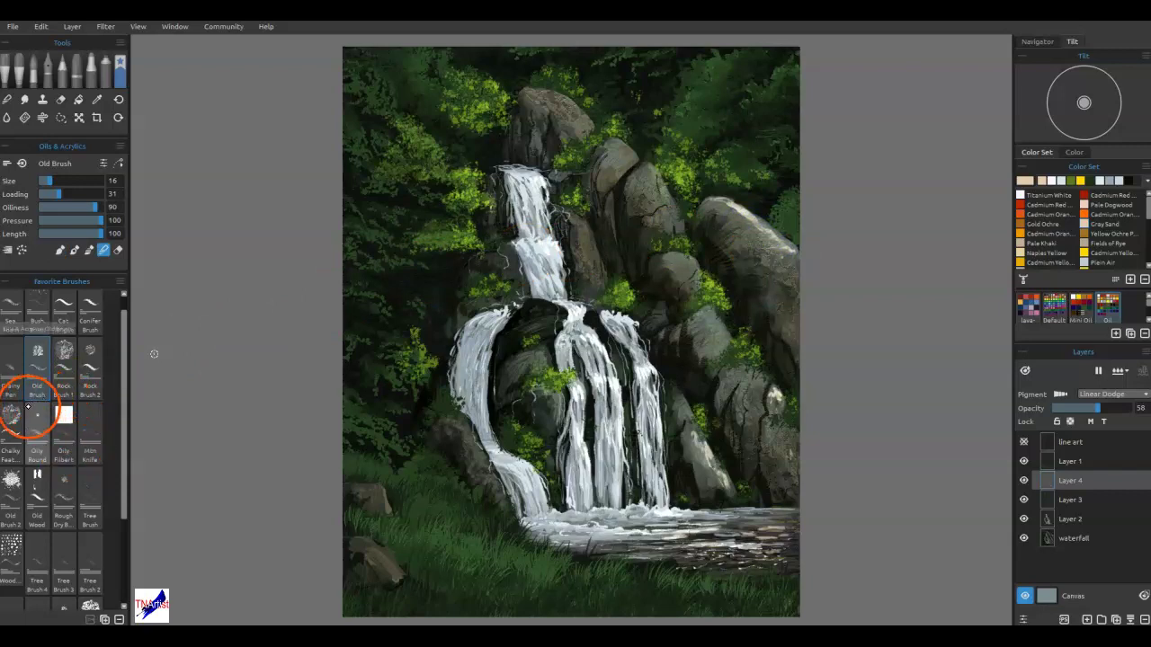
Blend the sand highlights on the large, slanted and small right-hand boulders with the Sea Foam brush.
left_click(23, 311)
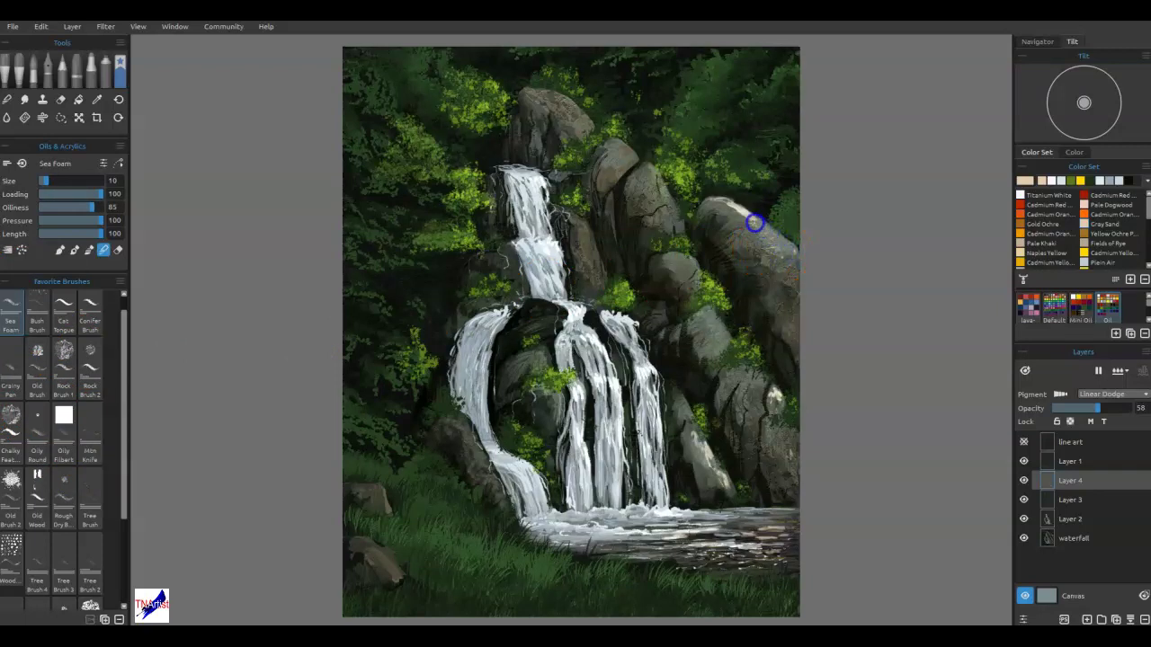
mouse_move(708, 206)
left_mouse_down()
mouse_move(746, 218)
mouse_move(705, 213)
mouse_move(759, 232)
mouse_move(722, 200)
mouse_move(781, 244)
mouse_move(751, 232)
mouse_move(746, 243)
mouse_move(741, 221)
mouse_move(712, 203)
mouse_move(767, 241)
mouse_move(748, 248)
mouse_move(740, 239)
mouse_move(790, 258)
mouse_move(777, 307)
mouse_move(791, 344)
mouse_move(785, 359)
mouse_move(752, 321)
mouse_move(741, 416)
mouse_move(706, 460)
mouse_move(725, 494)
mouse_move(691, 442)
mouse_move(719, 494)
left_mouse_up()
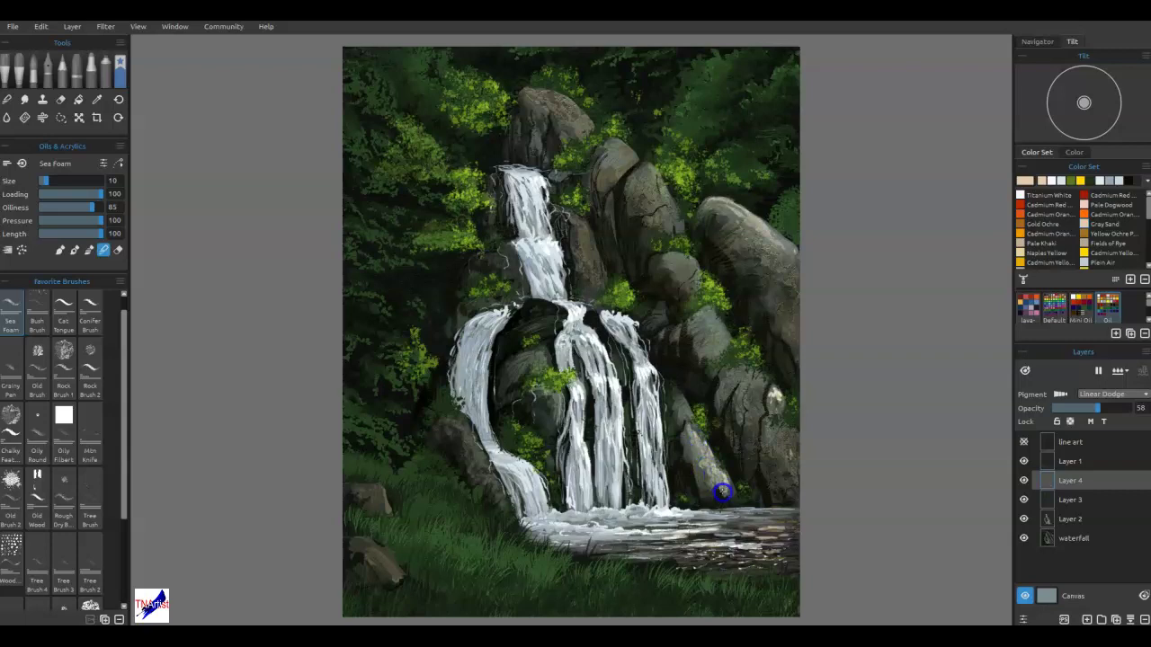
mouse_move(774, 398)
left_mouse_down()
mouse_move(774, 433)
mouse_move(787, 417)
mouse_move(776, 397)
mouse_move(767, 400)
mouse_move(796, 446)
mouse_move(788, 451)
mouse_move(777, 406)
left_mouse_up()
left_click(702, 235)
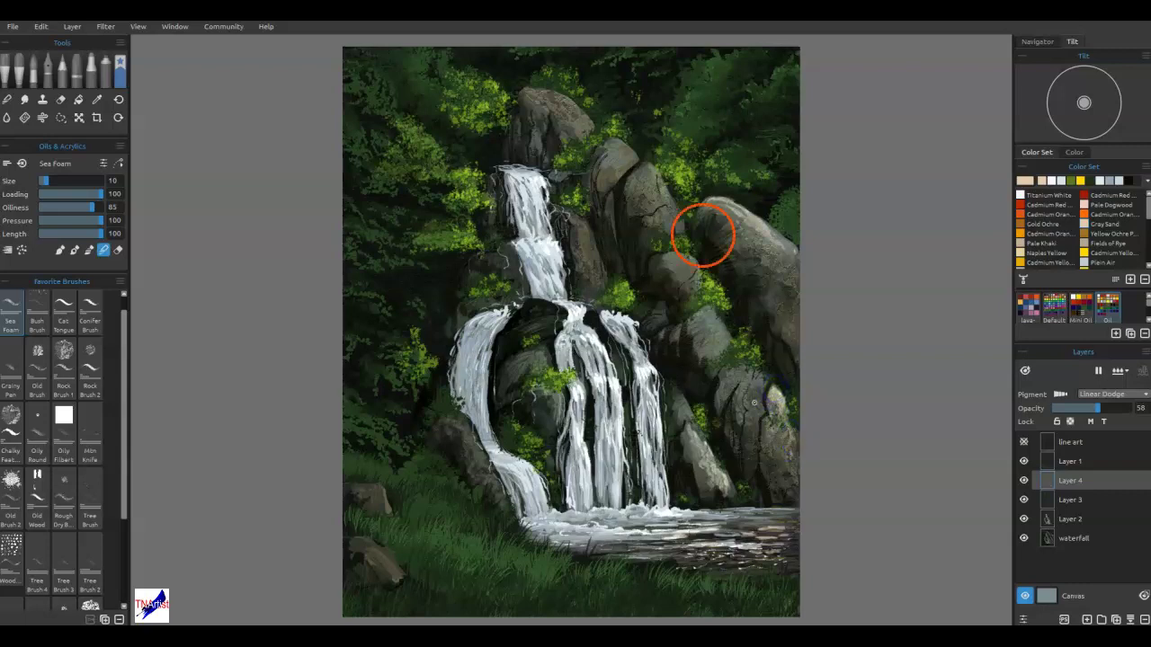
Dab sand highlights on the boulder below the round one, right of the falls, and blend them.
key("b")
left_click(702, 322)
left_click(707, 331)
left_click(702, 343)
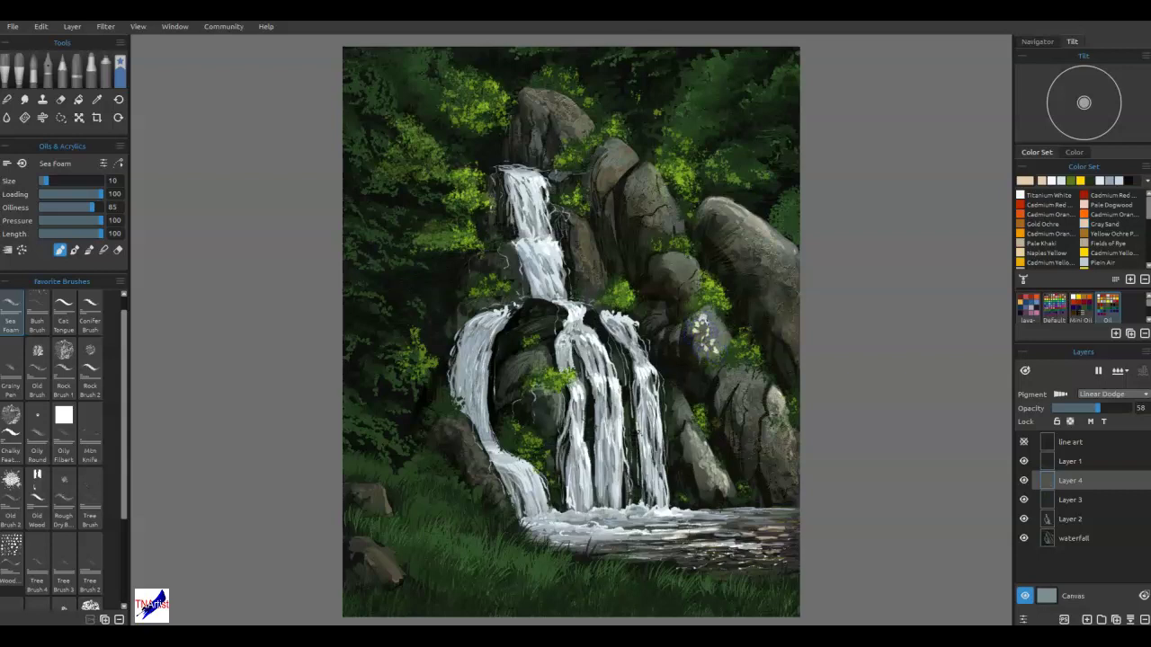
key("b")
left_click(705, 325)
left_click(694, 332)
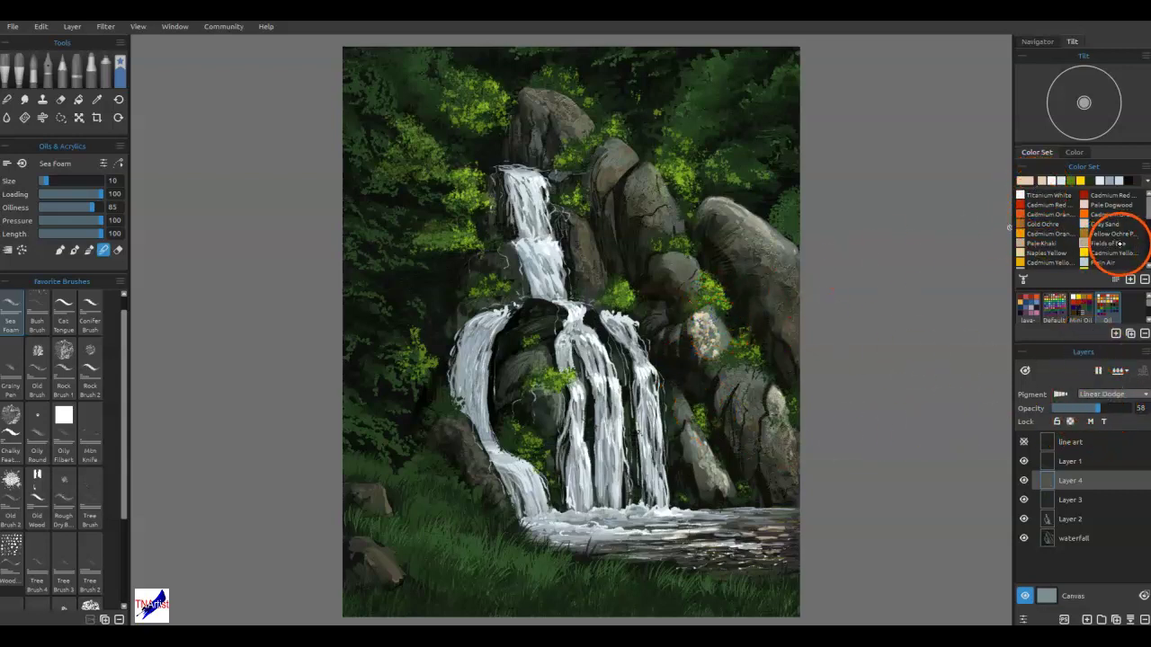
Add more highlights in color #e5ccaf to the boulder below the round one and blend them into its surface.
left_click(1028, 180)
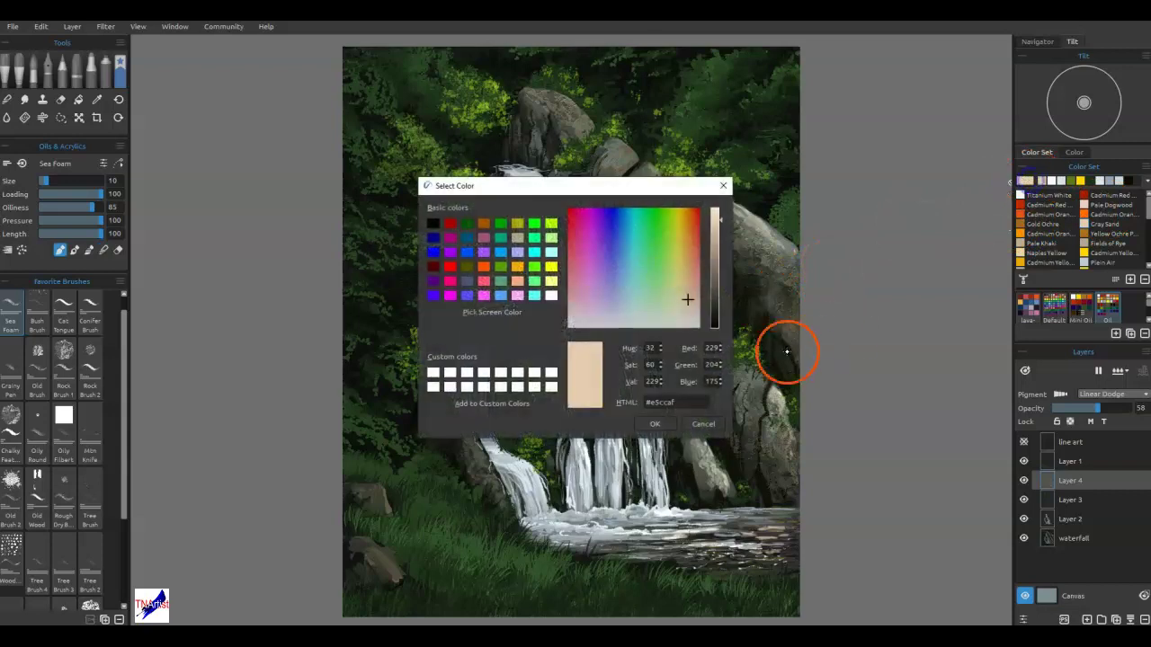
left_click(657, 425)
left_click_drag(708, 298, 706, 313)
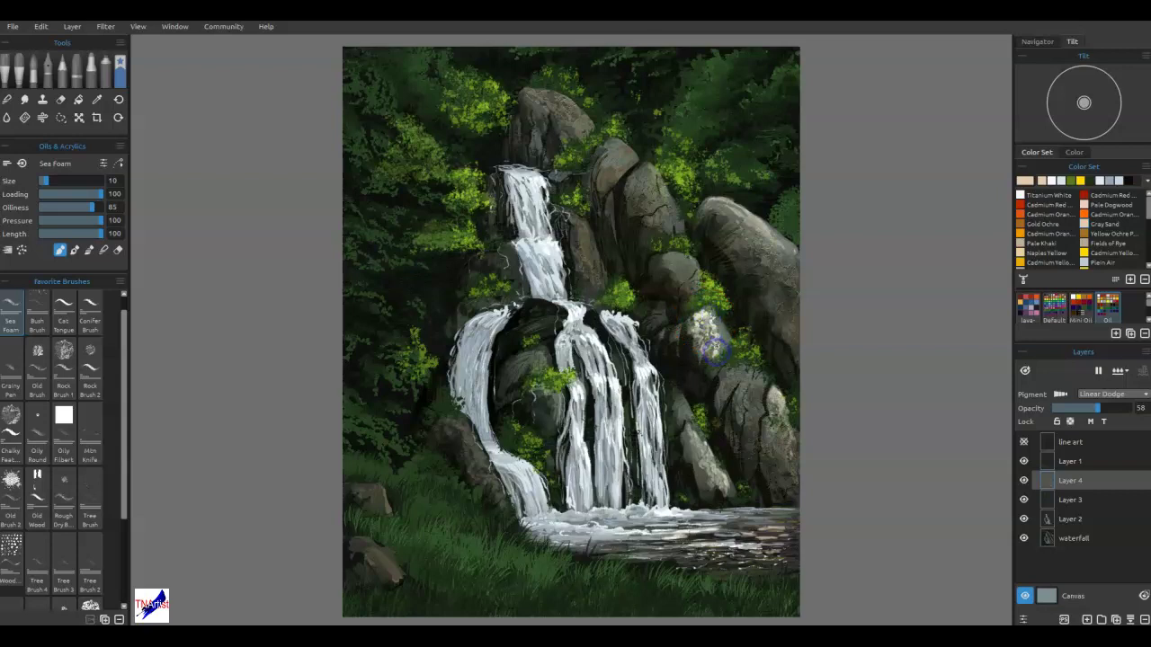
key("n")
left_click_drag(714, 351, 714, 333)
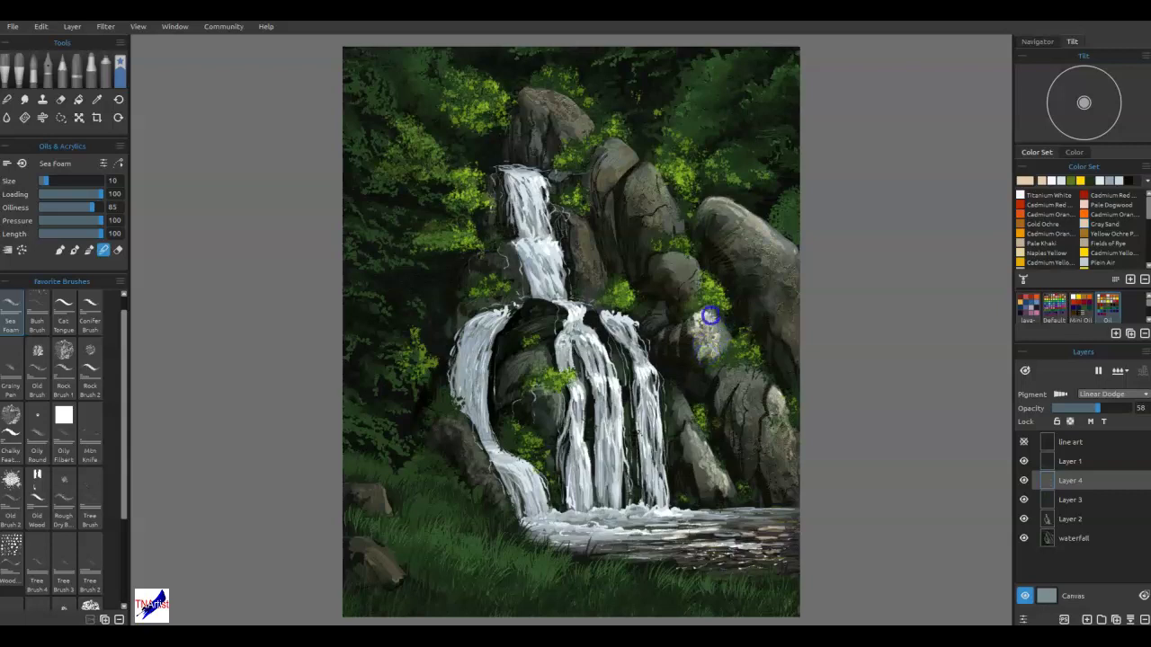
left_click_drag(707, 312, 708, 353)
Erase the excess highlight from the boulder below the round one and soften the remaining texture.
key("e")
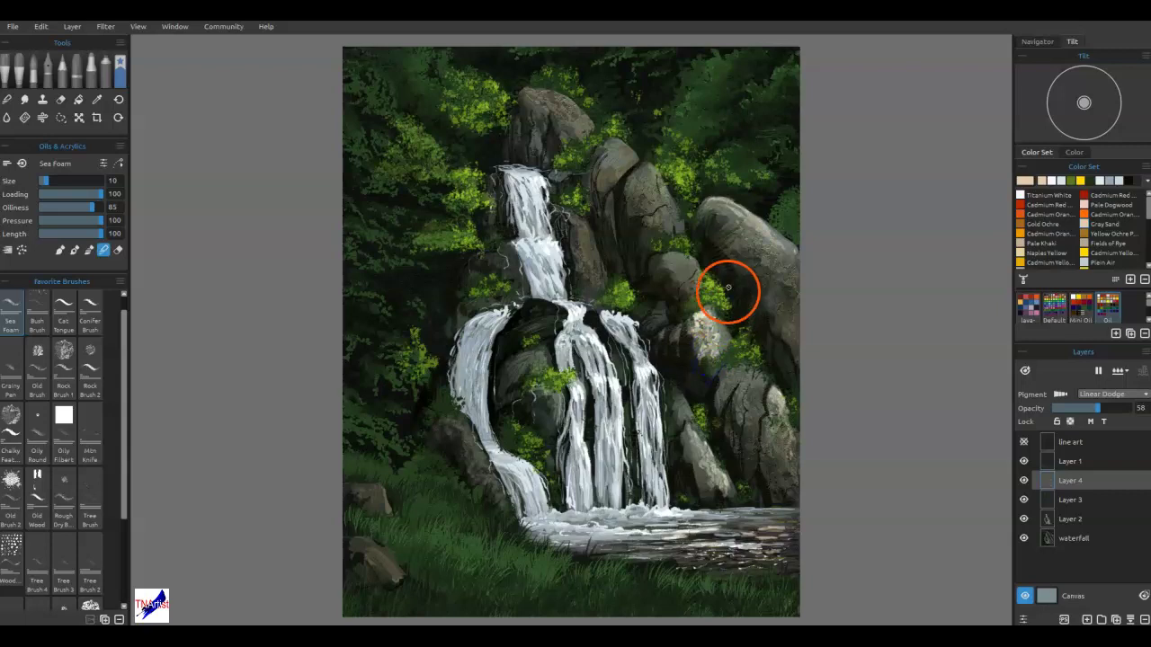
left_click_drag(689, 344, 714, 338)
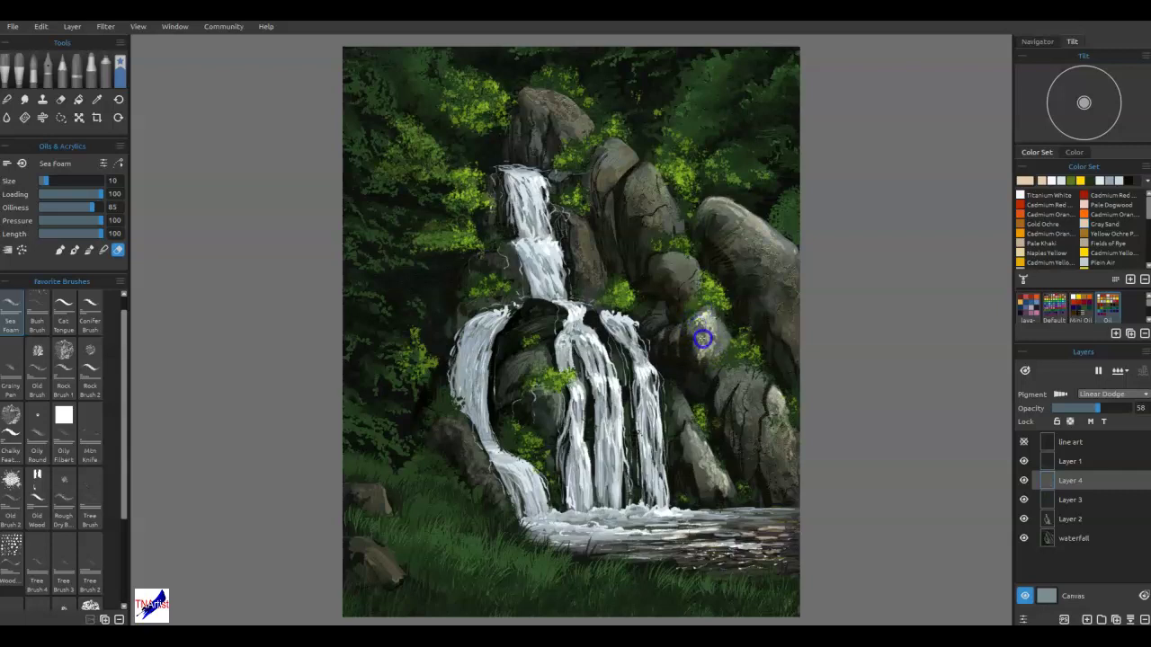
left_click_drag(701, 346, 749, 349)
left_click_drag(699, 339, 706, 327)
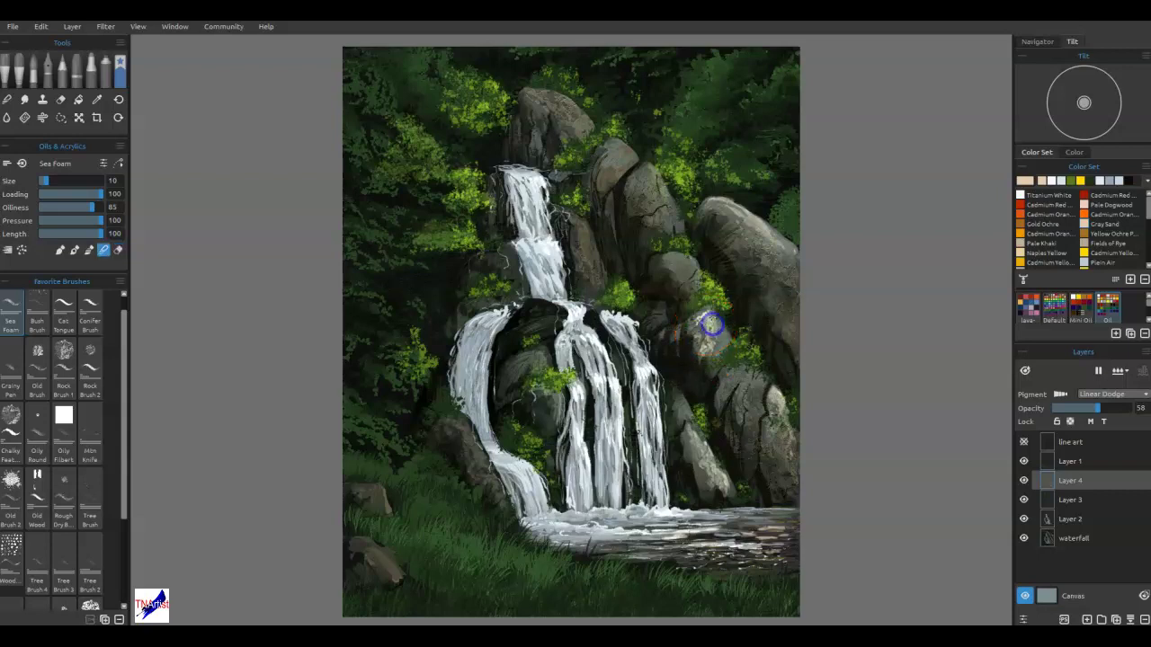
Paint and blend sand-colored highlights along the ridges and left edge of the cracked lower right-hand boulder.
mouse_move(766, 395)
left_mouse_down()
mouse_move(772, 419)
mouse_move(740, 378)
mouse_move(743, 337)
mouse_move(747, 399)
left_mouse_up()
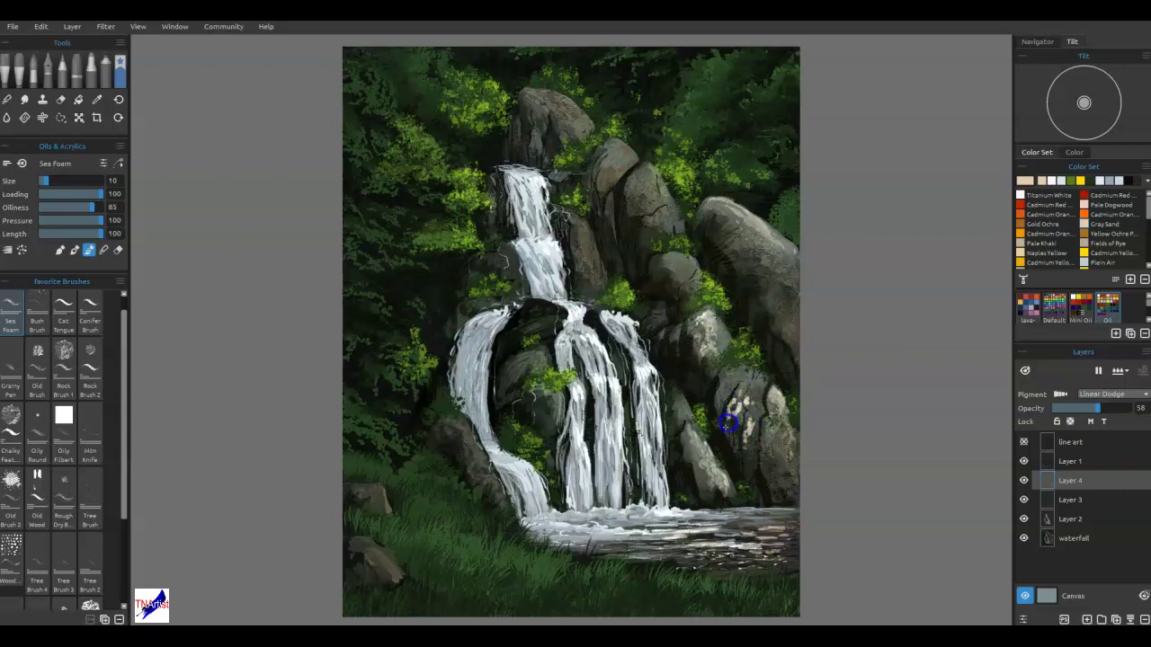
key("b")
mouse_move(743, 393)
left_mouse_down()
mouse_move(740, 382)
mouse_move(734, 418)
left_mouse_up()
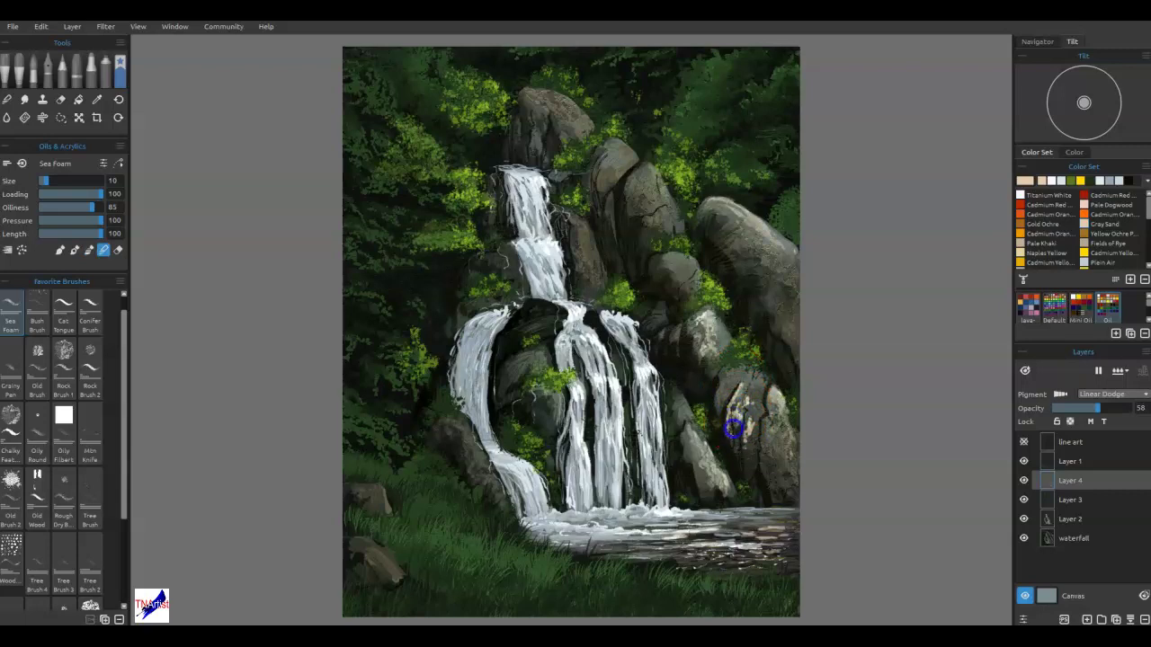
mouse_move(736, 412)
left_mouse_down()
mouse_move(743, 383)
mouse_move(733, 436)
mouse_move(727, 403)
mouse_move(745, 383)
left_mouse_up()
left_click_drag(727, 382, 720, 391)
key("b")
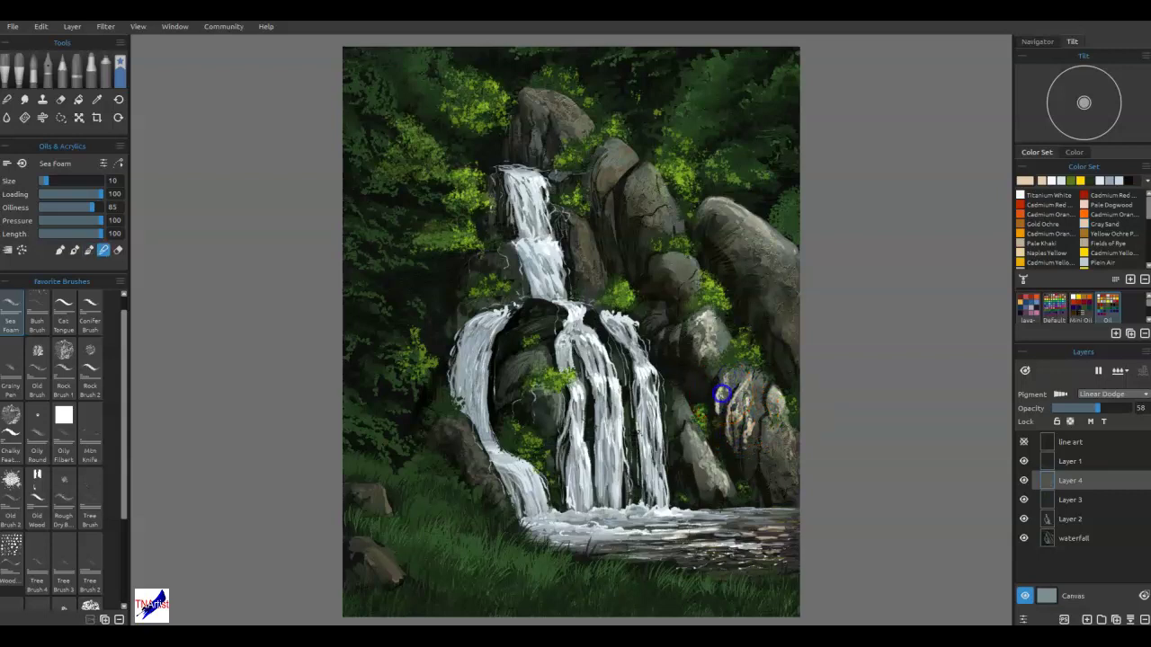
left_click_drag(719, 410, 725, 379)
left_click_drag(728, 384, 749, 434)
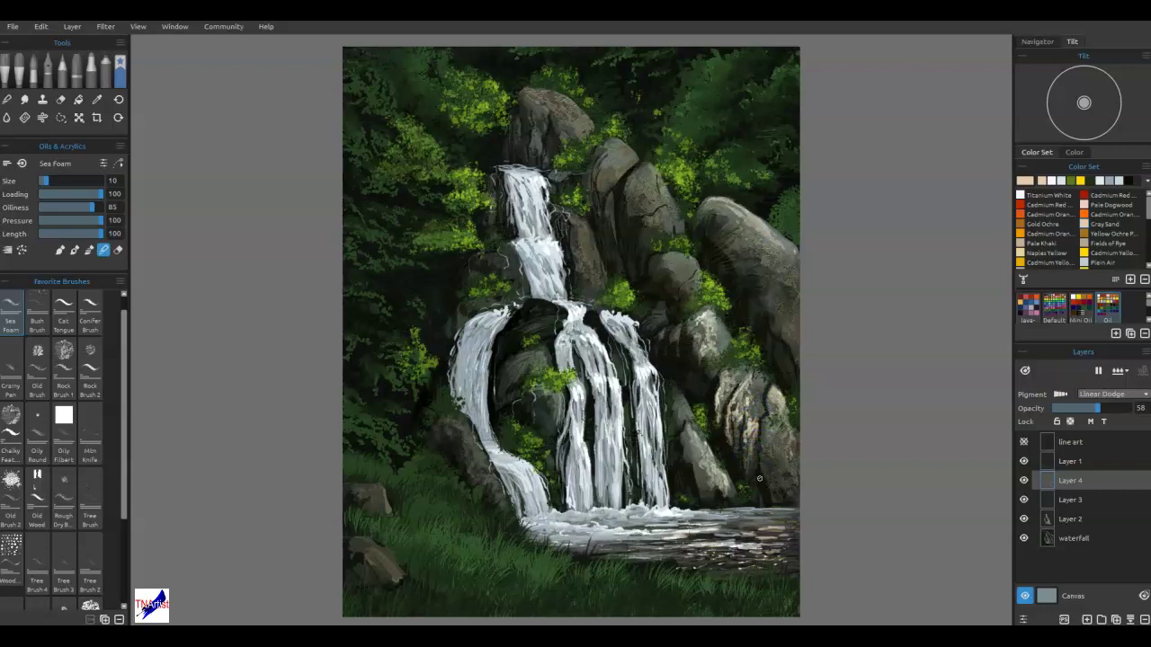
Streak light highlights across the right side of the pool and down the middle and right lower falls.
mouse_move(756, 532)
left_mouse_down()
mouse_move(753, 546)
mouse_move(764, 540)
left_mouse_up()
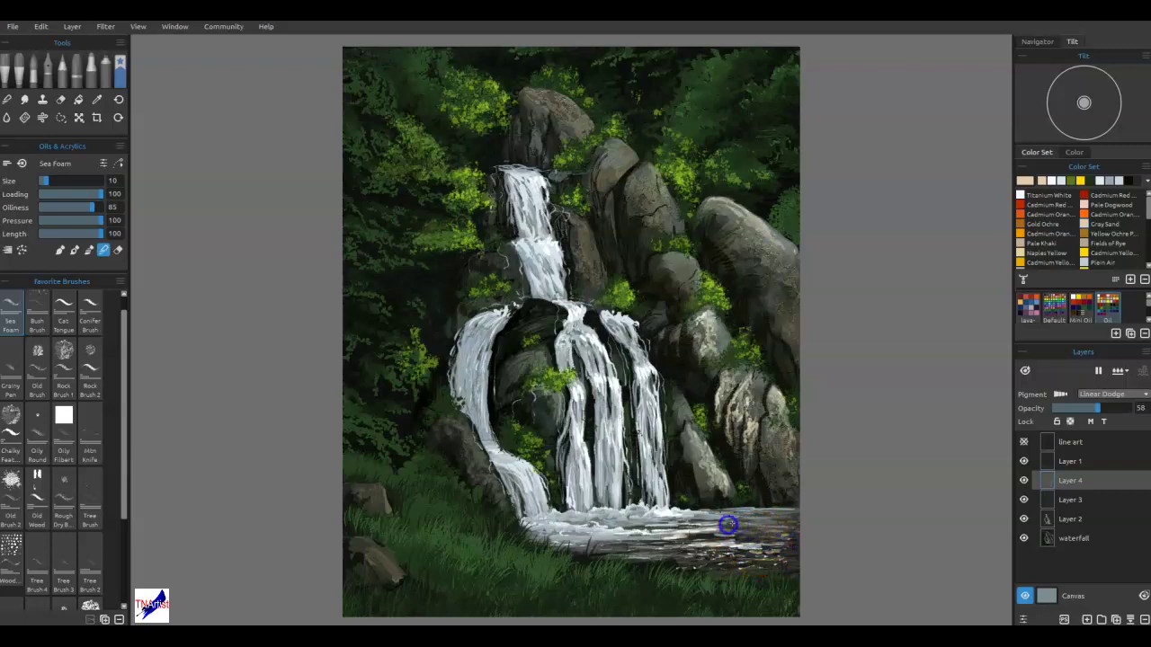
mouse_move(771, 548)
left_mouse_down()
mouse_move(697, 551)
mouse_move(751, 546)
left_mouse_up()
mouse_move(649, 459)
left_mouse_down()
mouse_move(634, 429)
mouse_move(626, 400)
mouse_move(656, 360)
mouse_move(644, 410)
left_mouse_up()
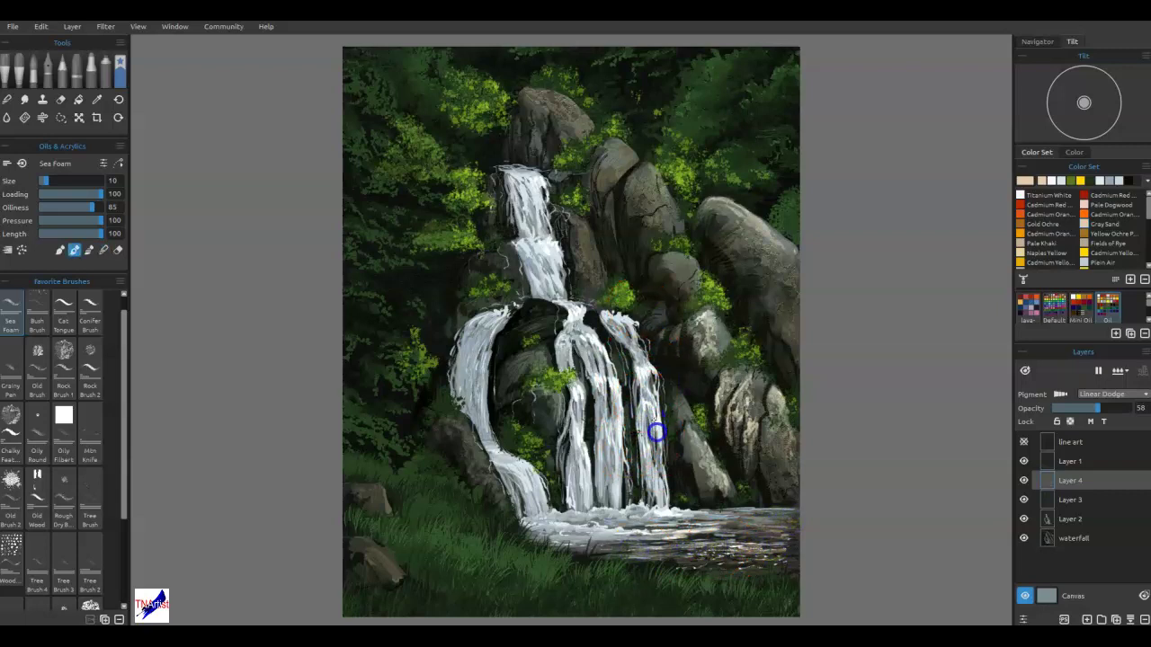
left_click_drag(640, 357, 607, 382)
left_click_drag(607, 425, 603, 447)
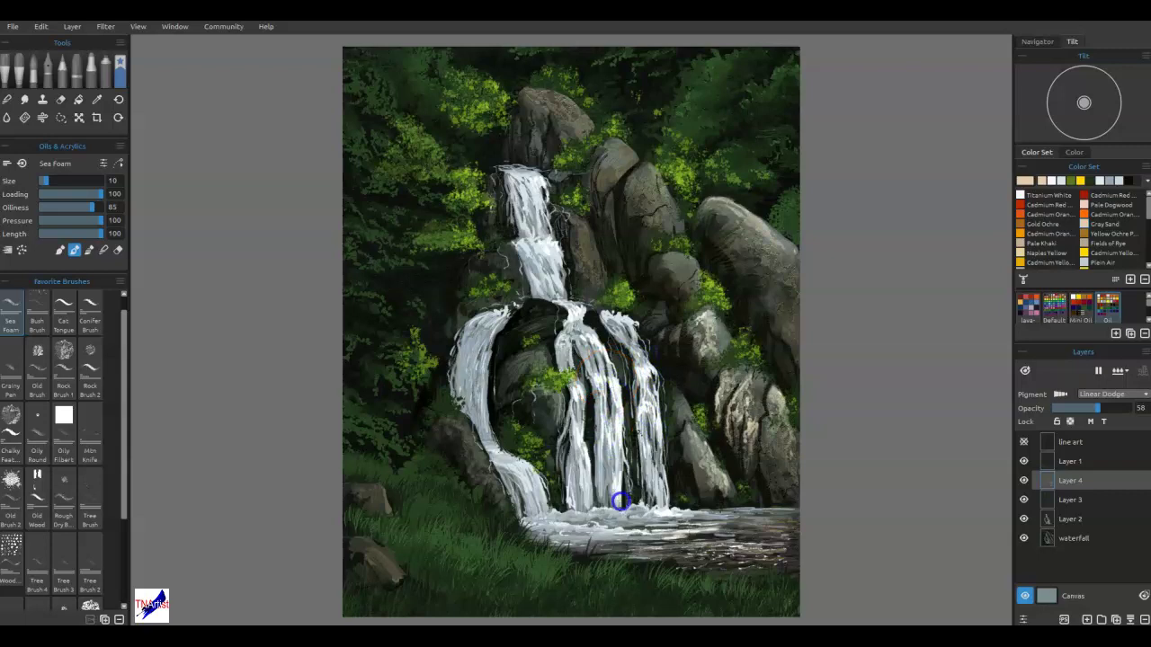
left_click_drag(616, 508, 585, 485)
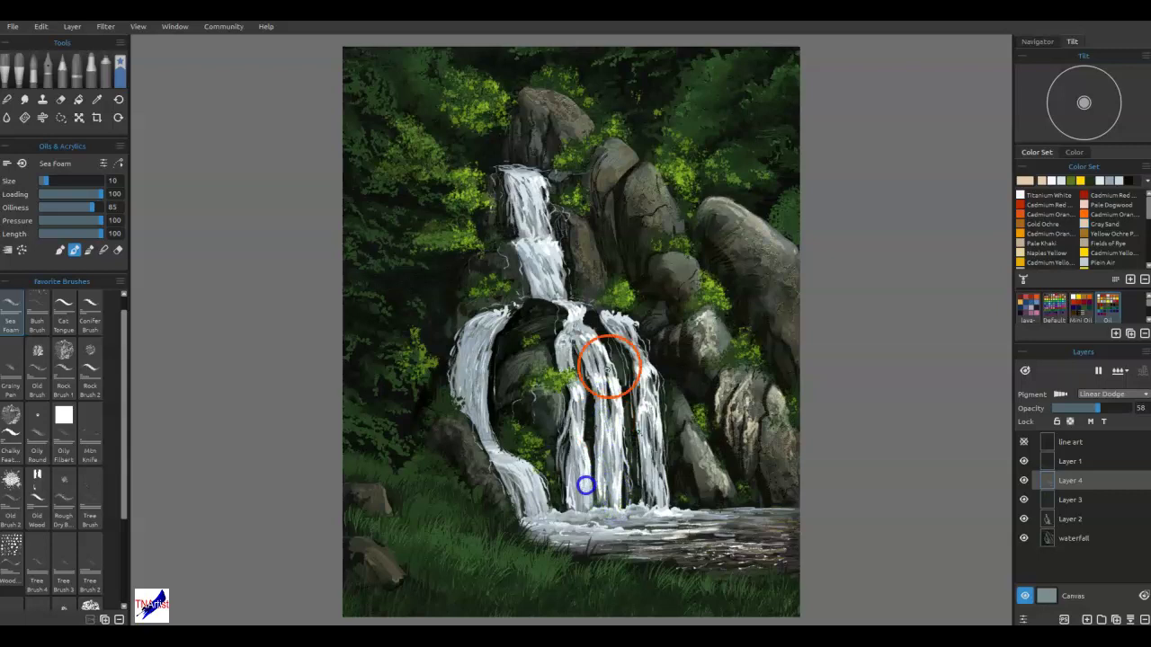
Dab sand-colored highlights on the bush and middle lower falls, and blend more into the cracked upper boulder's top.
left_click(628, 298)
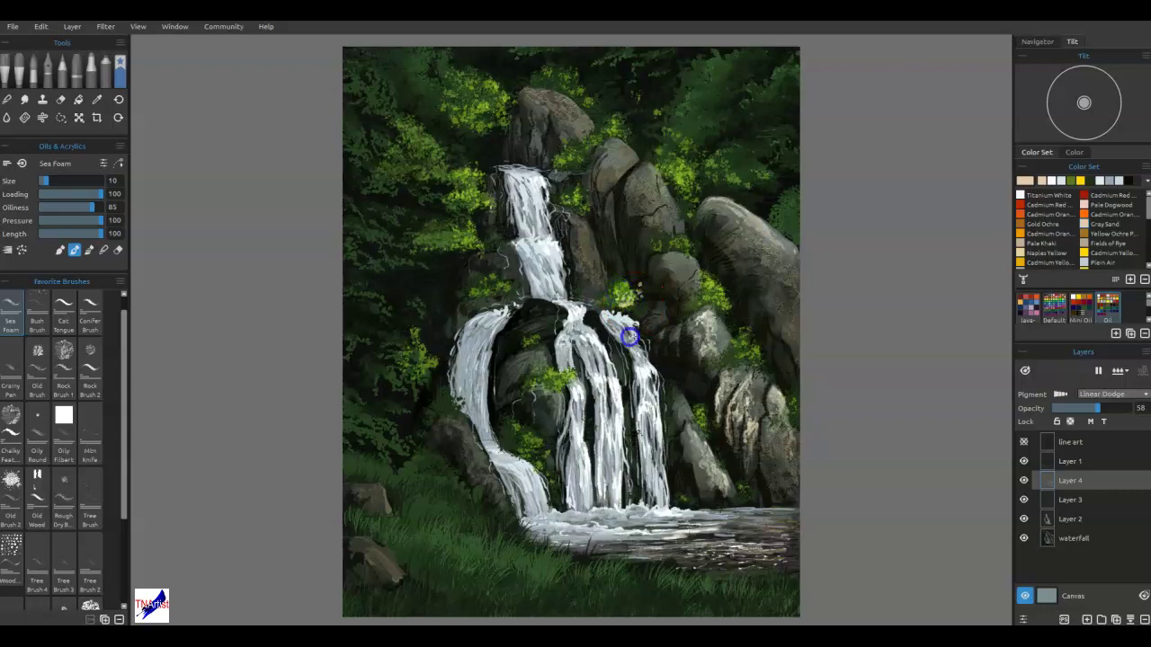
left_click(591, 365)
left_click(658, 180, "alt")
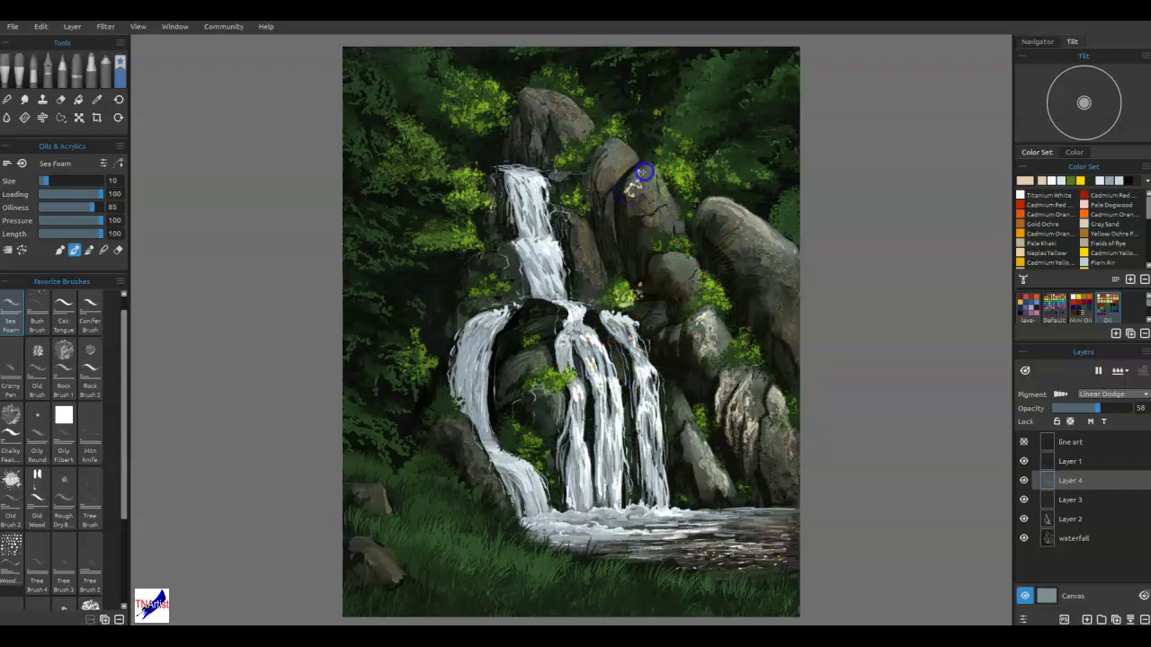
mouse_move(627, 208)
left_mouse_down()
mouse_move(660, 228)
mouse_move(640, 198)
left_mouse_up()
key("b")
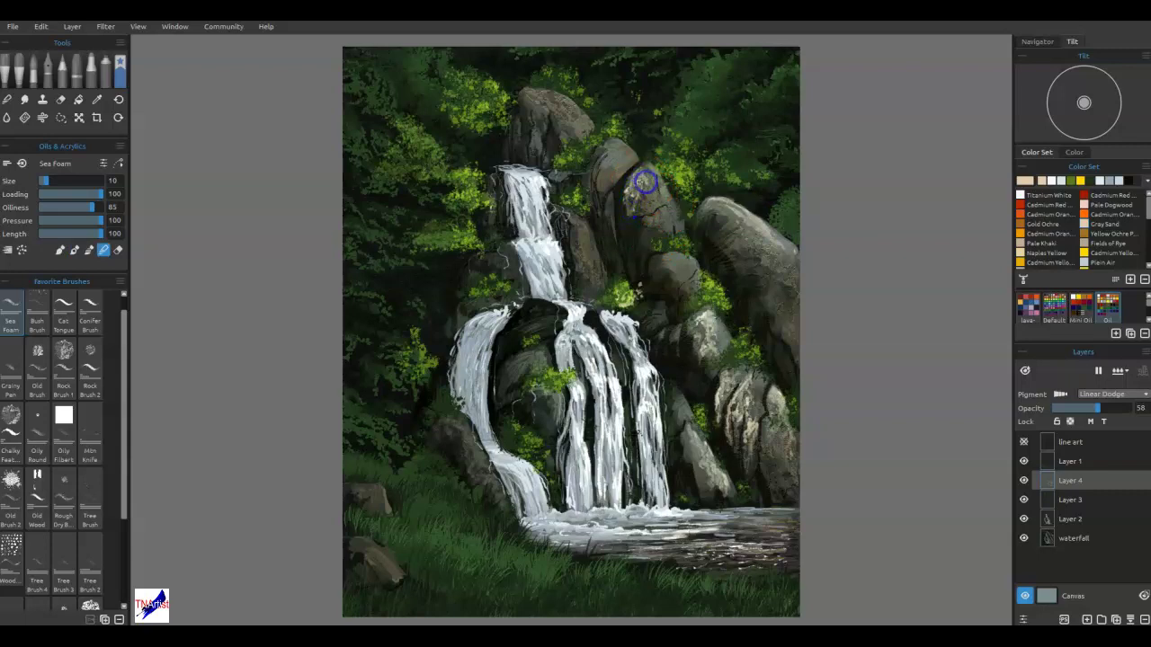
left_click_drag(646, 208, 648, 202)
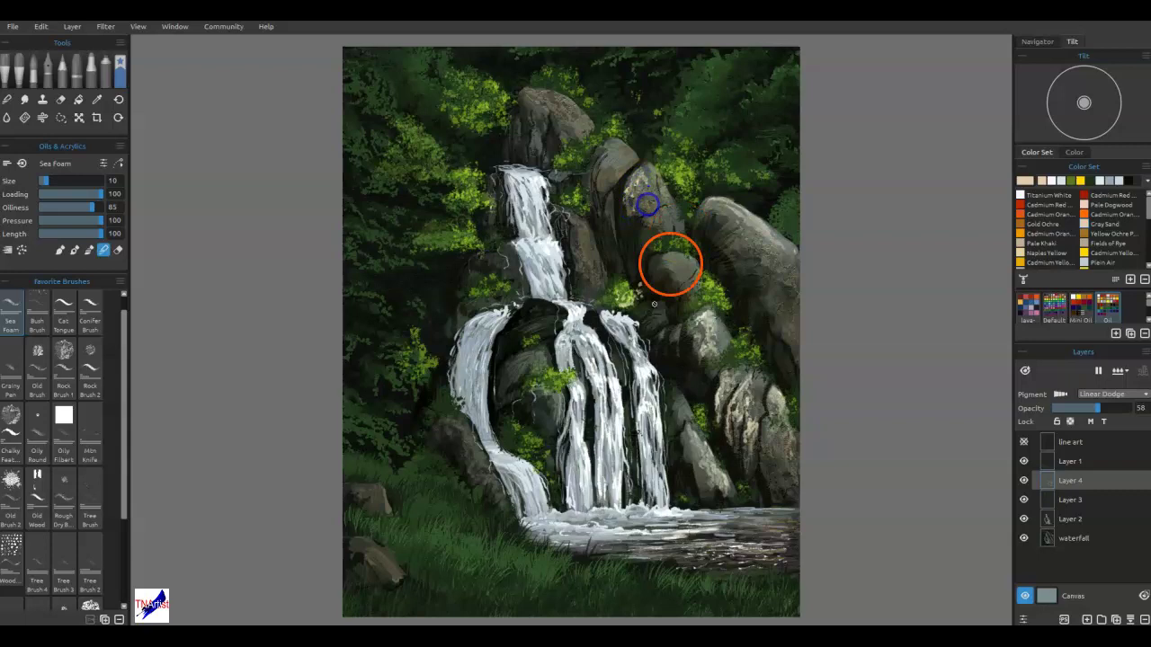
Blend away the sand-colored dabs at the bush left of the round boulder and touch up both neighboring bushes with Cadmium Green.
left_click_drag(642, 286, 640, 287)
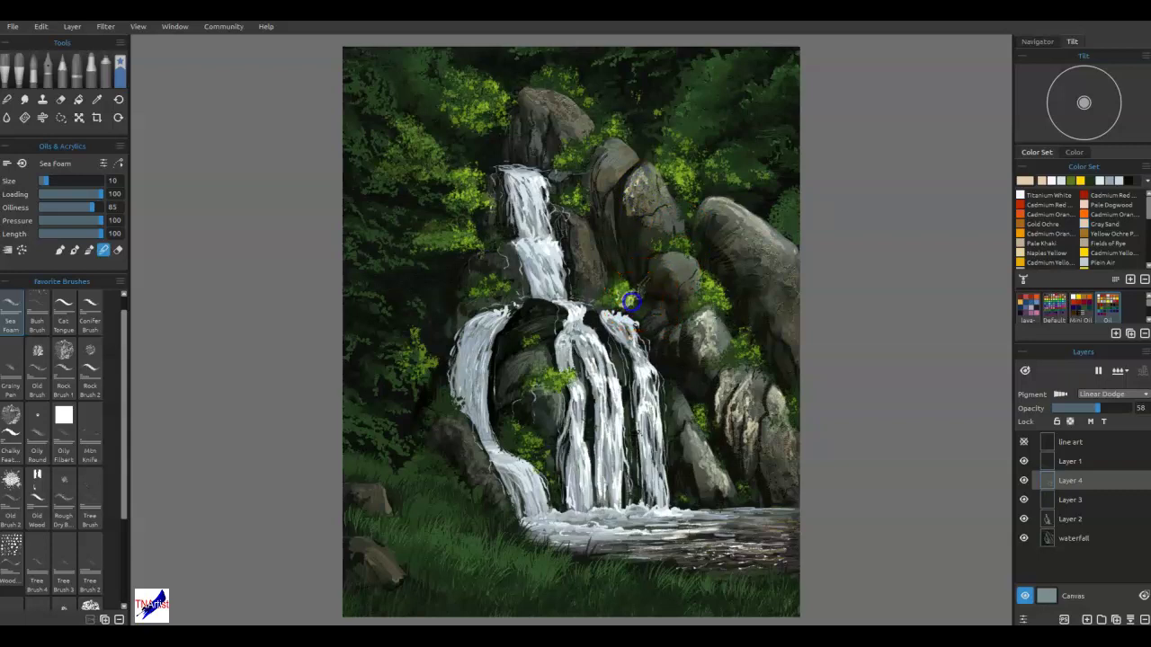
left_click_drag(635, 299, 624, 309)
scroll(1061, 257, "down", 5)
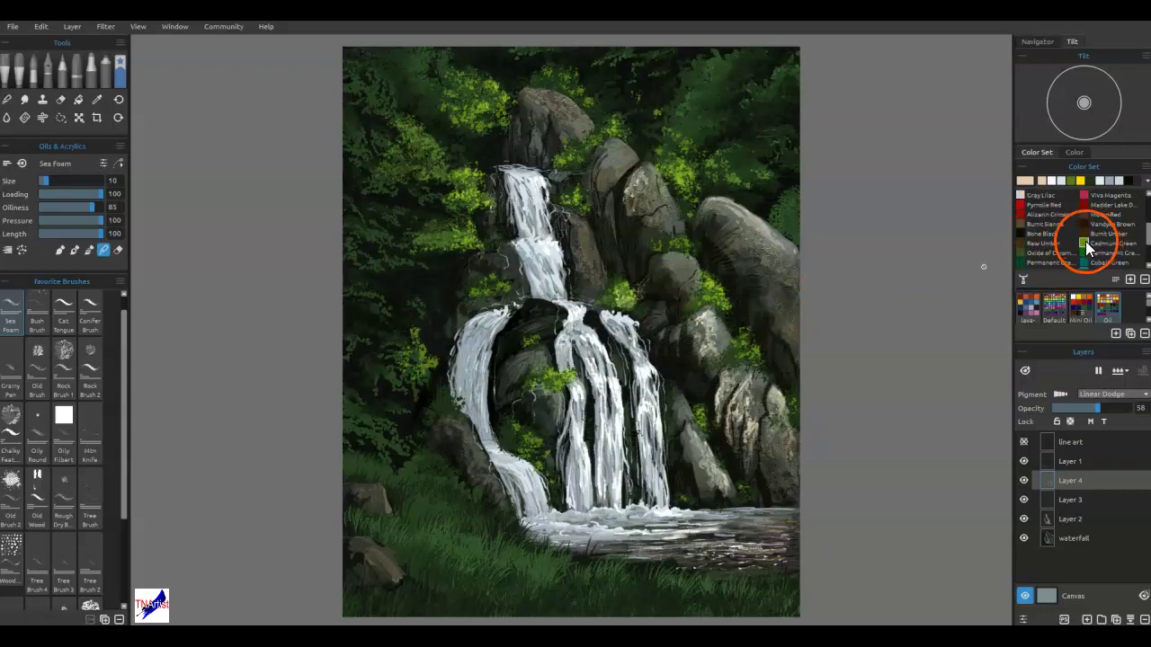
left_click(1085, 243)
left_click(630, 289)
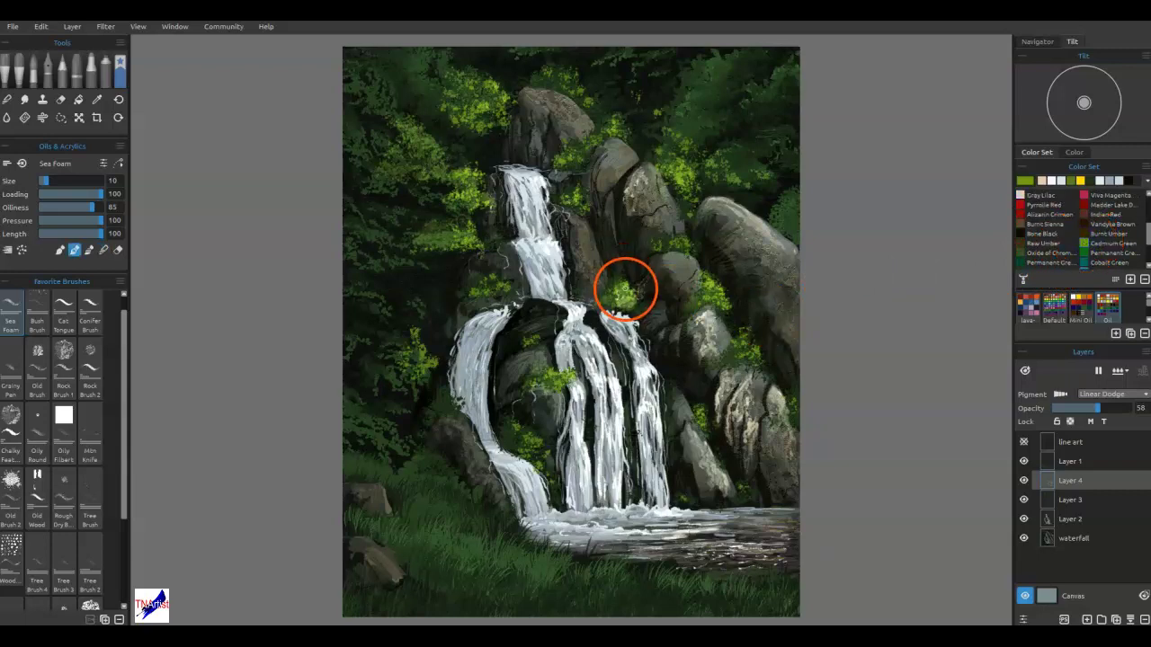
left_click(721, 298)
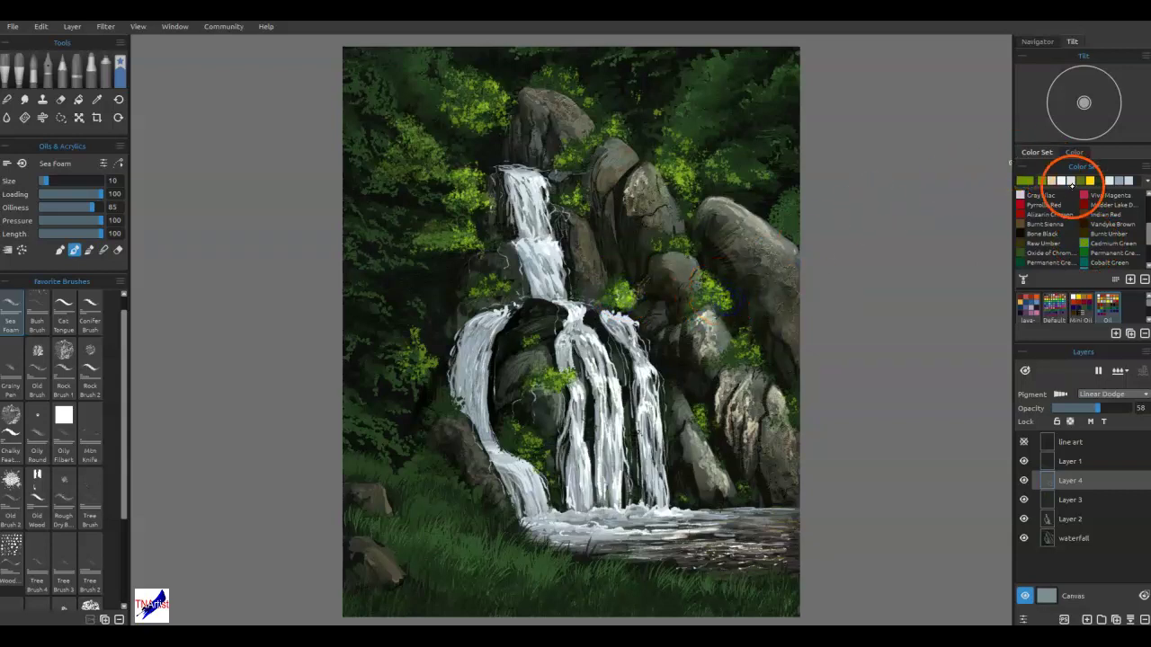
Change the sand paint color to the pale green #c7e5b0.
left_click(1052, 181)
left_click(1027, 182)
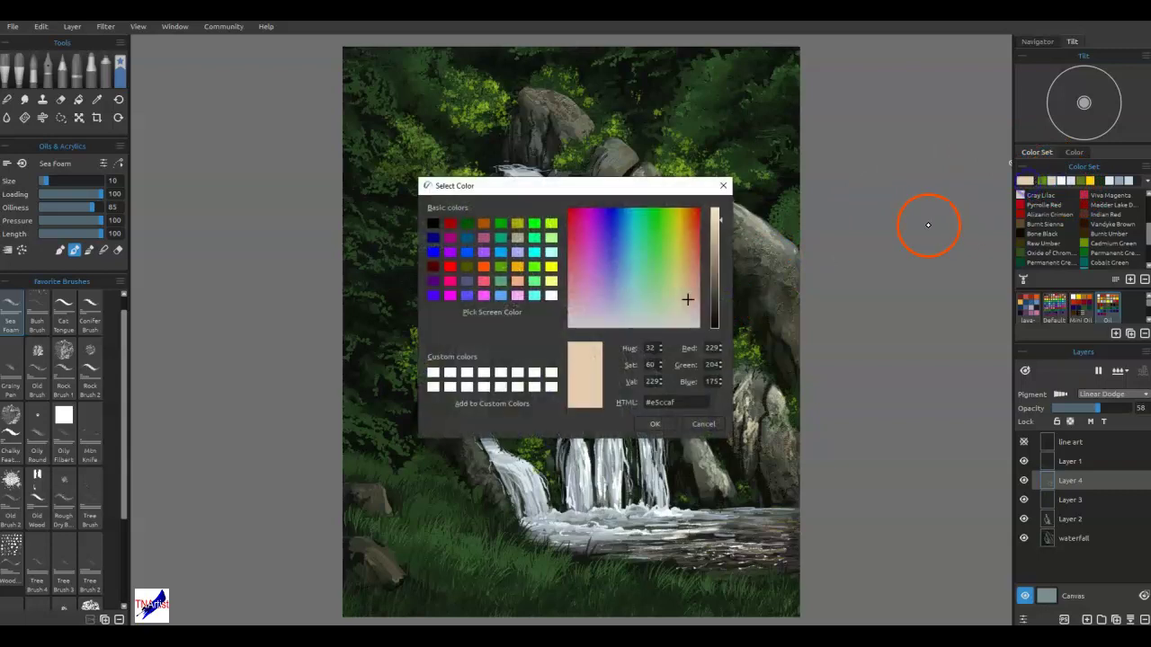
left_click(664, 299)
left_click(654, 423)
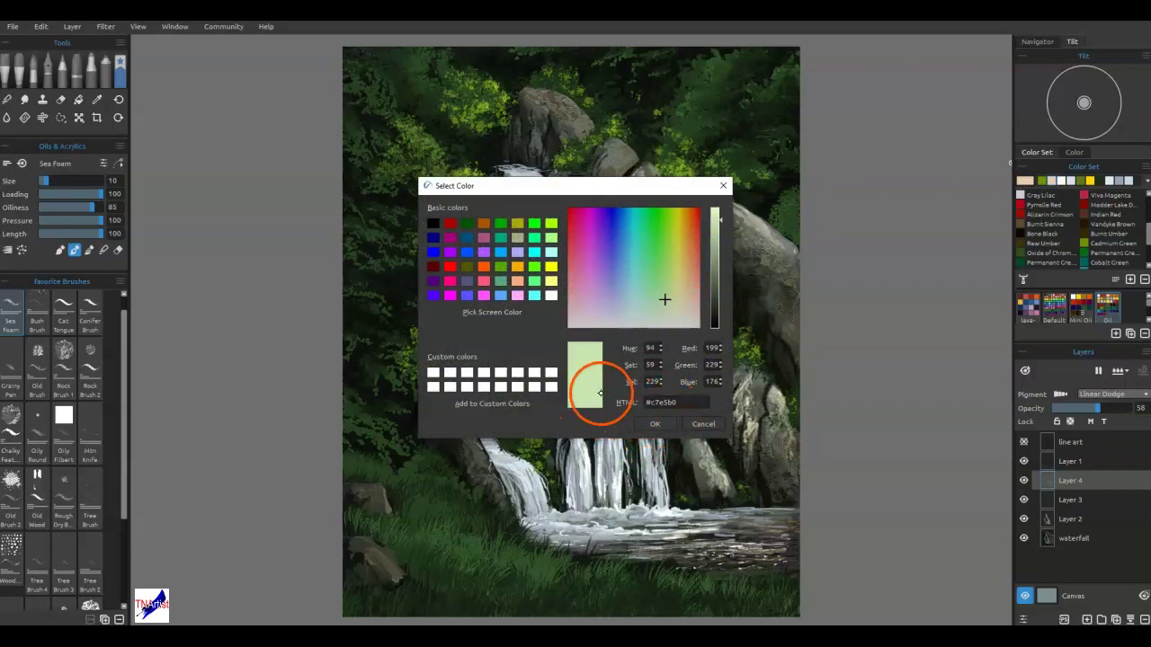
left_click(654, 423)
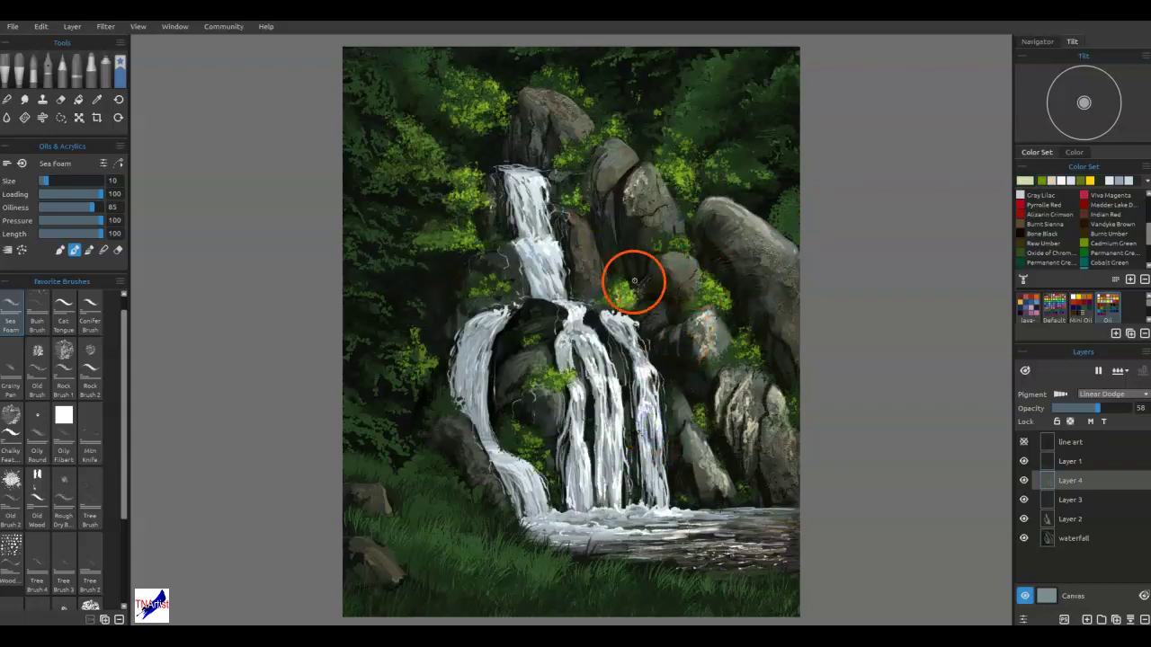
Dab pale green highlights with the Sea Foam brush on the bush left of the round boulder and the bush beside the middle falls.
left_click(628, 290)
left_click(566, 343)
left_click(558, 380)
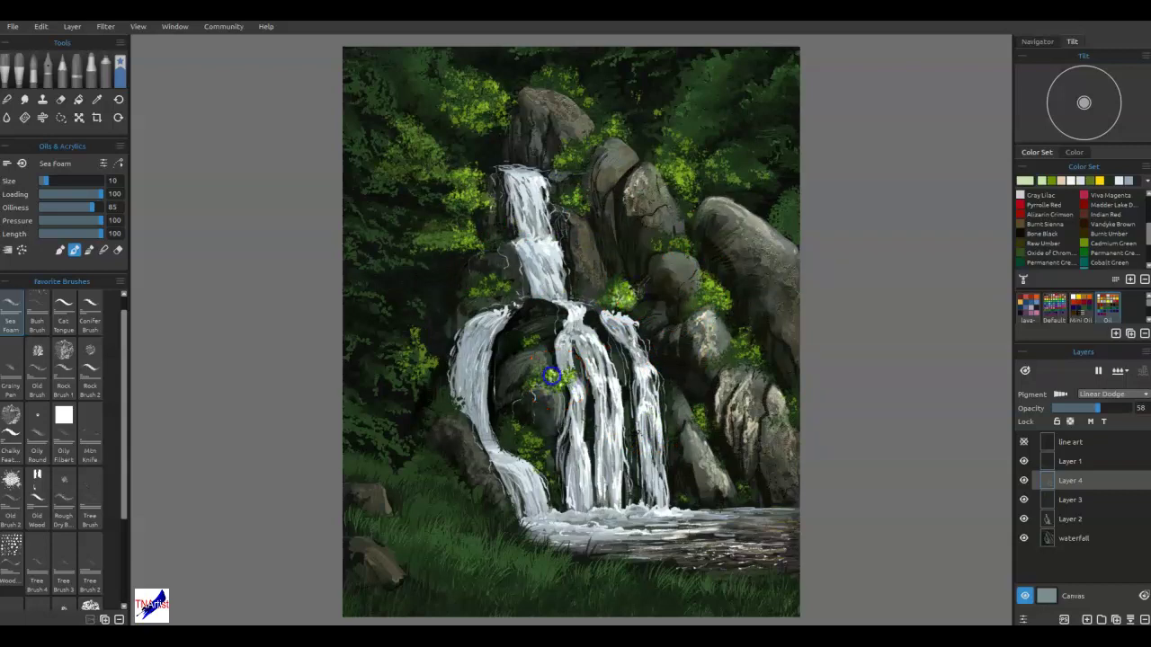
left_click(637, 301)
left_click(776, 236)
left_click(686, 178)
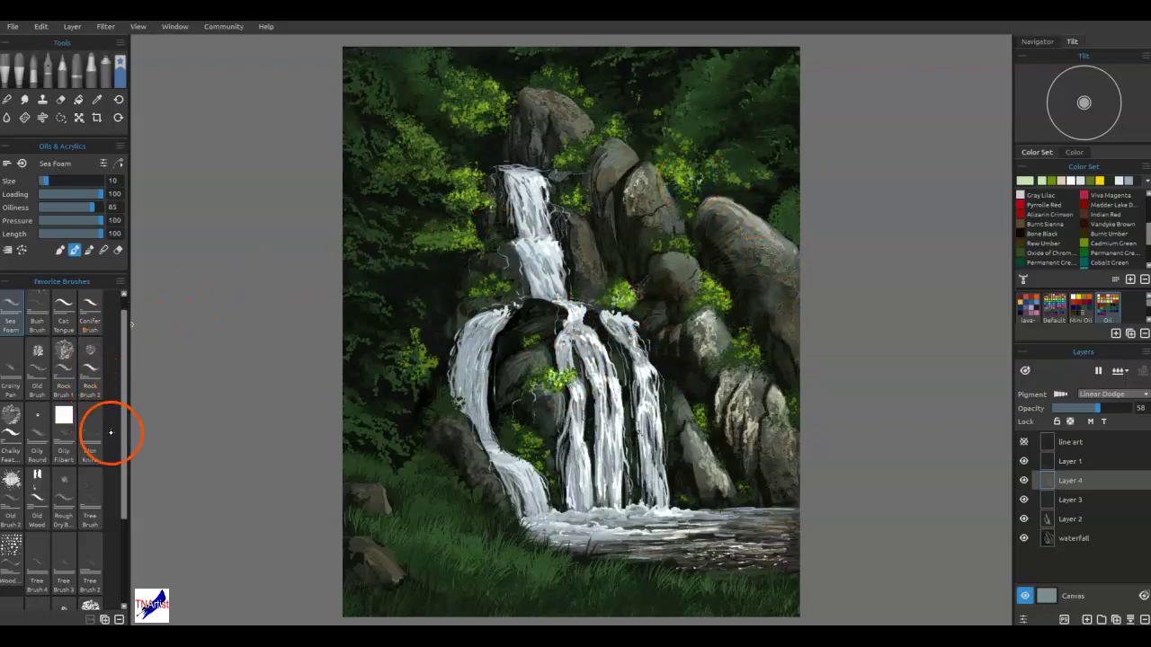
Switch to Tree Brush 2 and reduce its size to 14.
left_click_drag(122, 516, 120, 584)
left_click(81, 458)
mouse_move(506, 321)
left_mouse_down()
mouse_move(545, 348)
mouse_move(636, 307)
left_mouse_up()
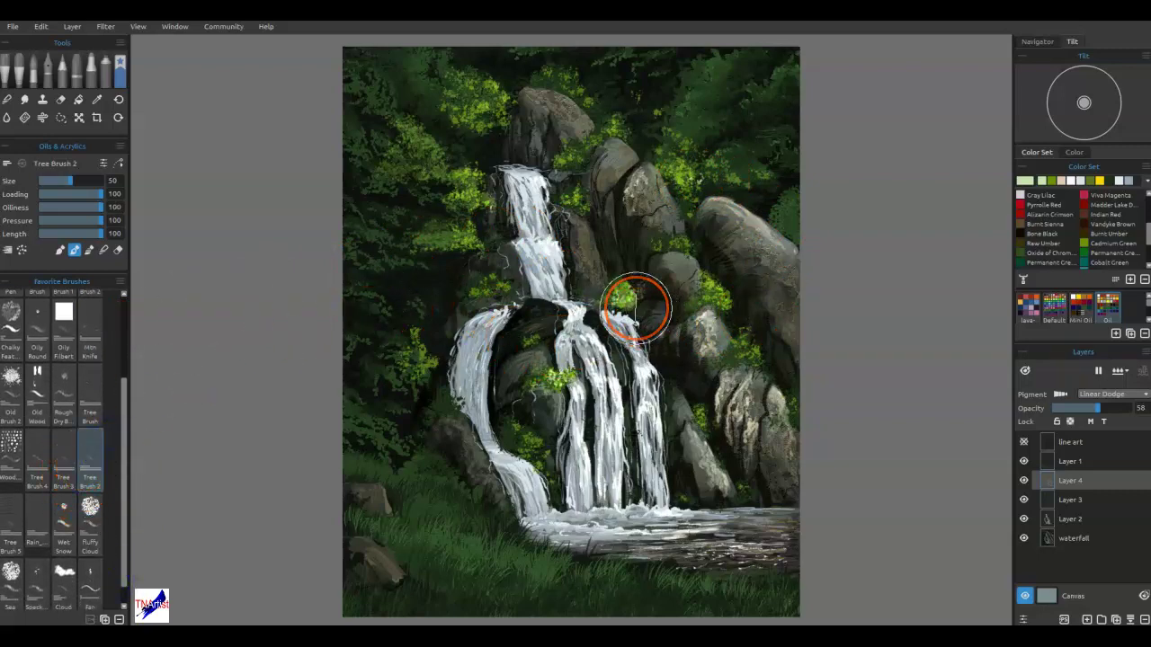
key("[")
key("[")
key("[")
key("[")
key("[")
key("[")
key("[")
key("[")
key("[")
key("[")
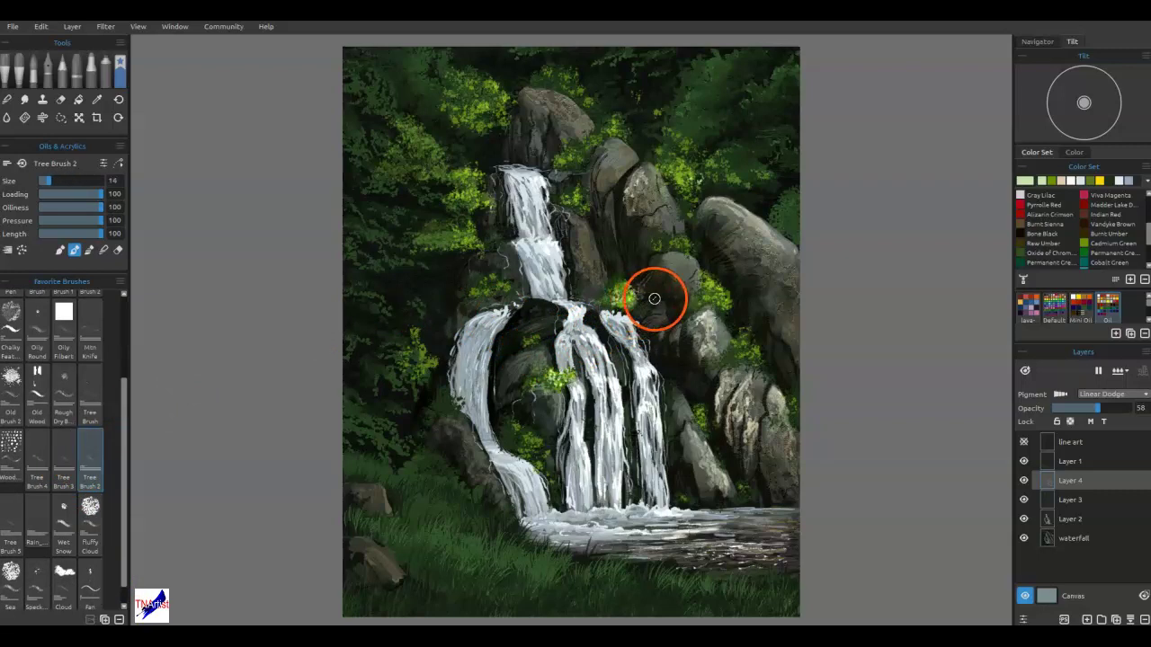
Save the painting and dab pale green leaf highlights over the bush at the head of the right lower falls.
scroll(648, 301, "up", 5)
scroll(634, 308, "up", 2)
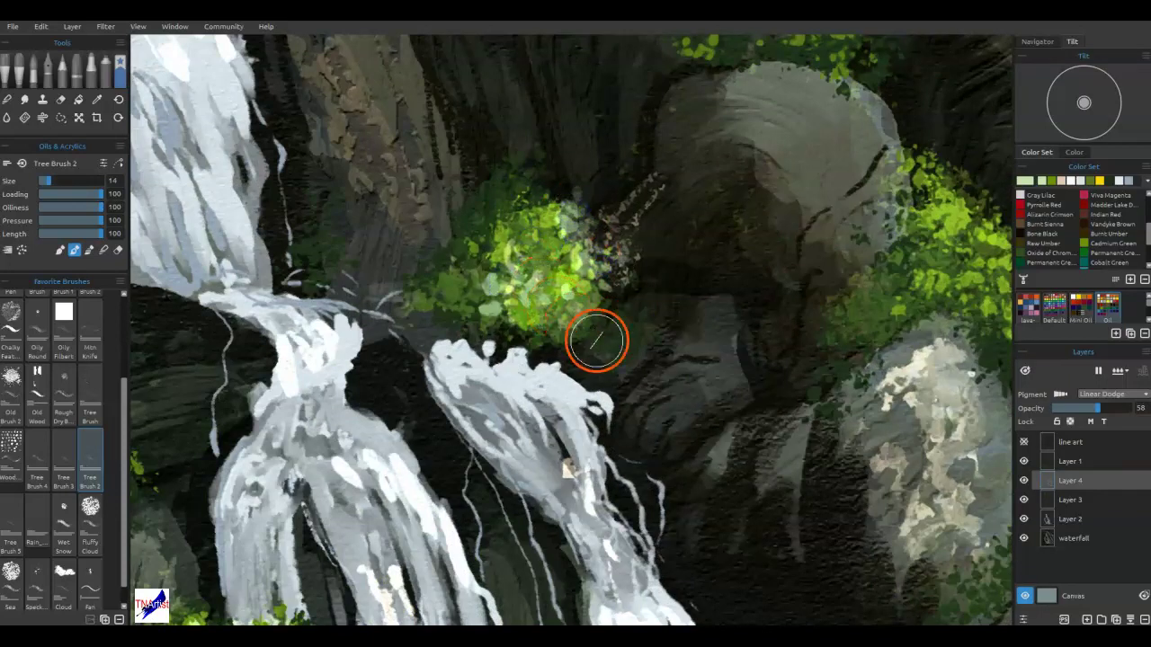
key("ctrl+s")
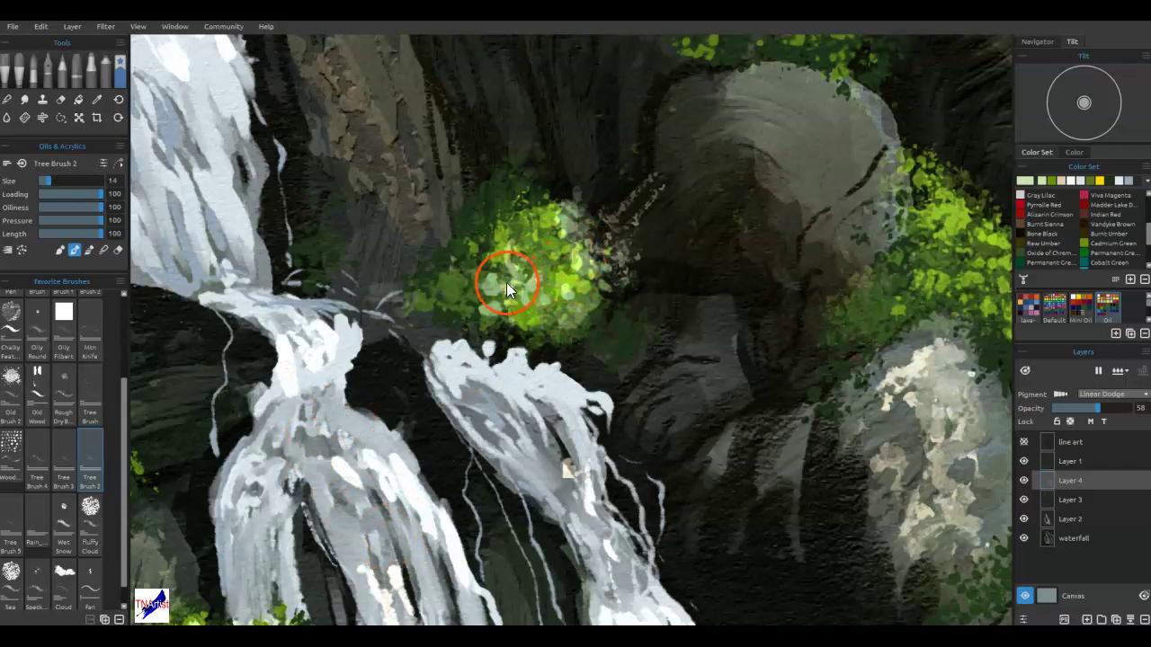
left_click(520, 177)
left_click(539, 209)
left_click(554, 196)
left_click(521, 226)
left_click(519, 220)
left_click(537, 240)
left_click(551, 283)
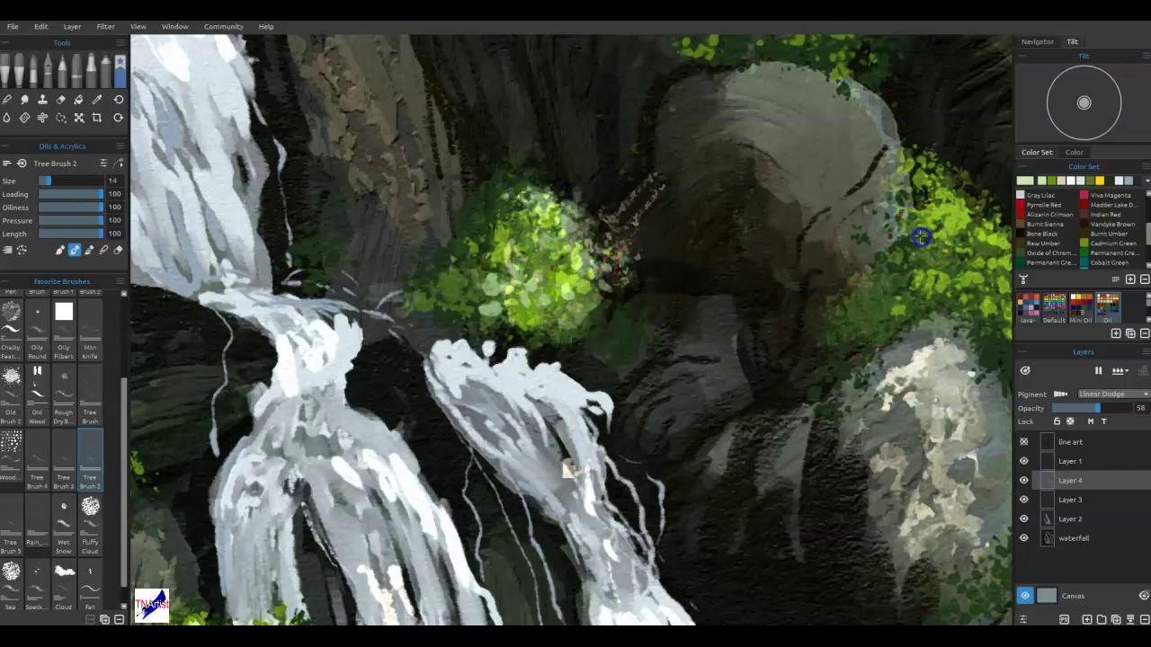
Add pale green leaves to the bush on the round boulder's right edge and the bush at the head of the right falls.
mouse_move(895, 243)
left_mouse_down()
mouse_move(891, 269)
mouse_move(872, 235)
mouse_move(935, 237)
left_mouse_up()
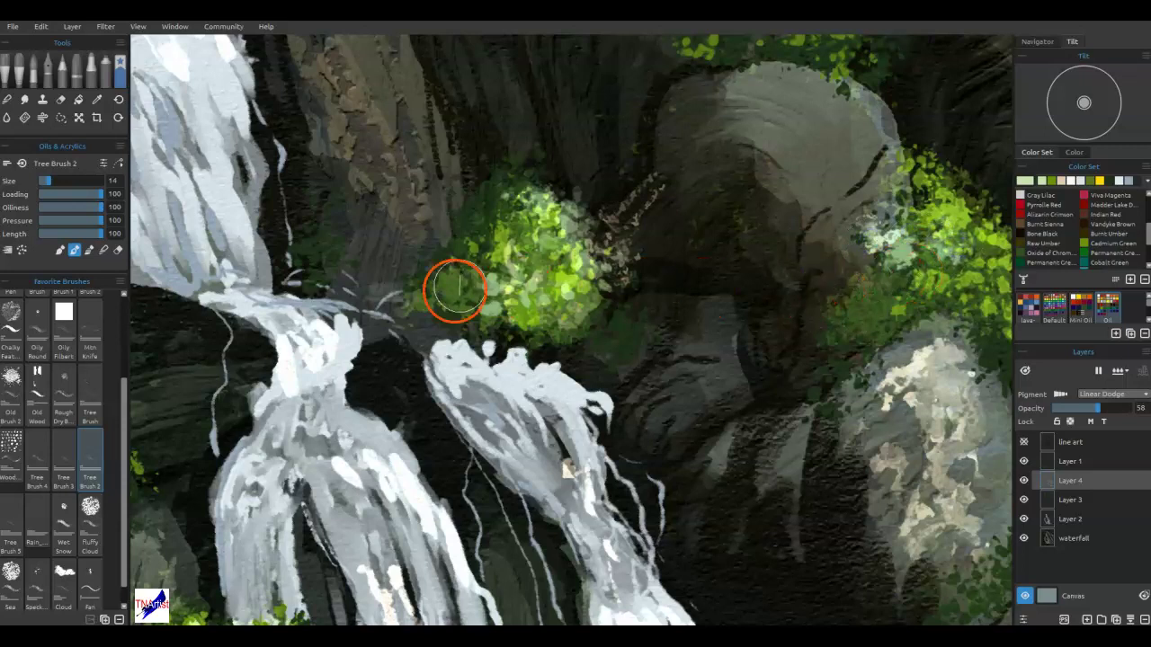
mouse_move(492, 289)
left_mouse_down()
mouse_move(508, 263)
mouse_move(516, 283)
mouse_move(505, 278)
mouse_move(605, 209)
left_mouse_up()
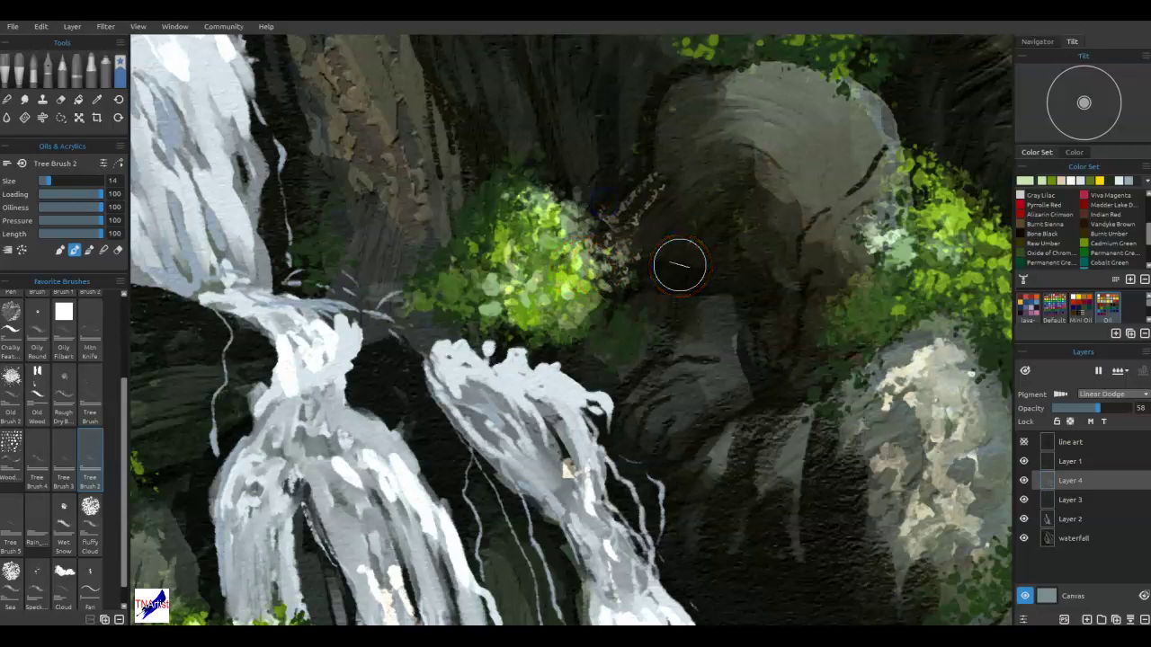
key("ctrl+0")
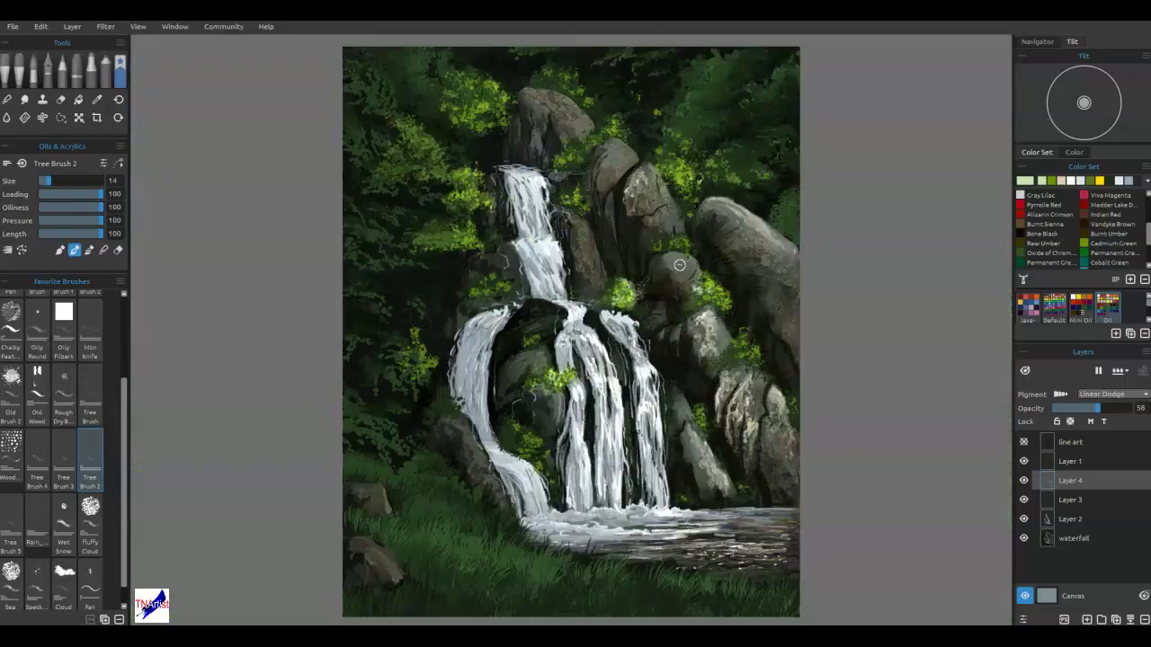
Show the Navigator and stroke pale green leaf highlights over the bushes around the lower falls and above the ridged lower right-hand boulder.
scroll(678, 264, "up", 3)
left_click(1059, 128)
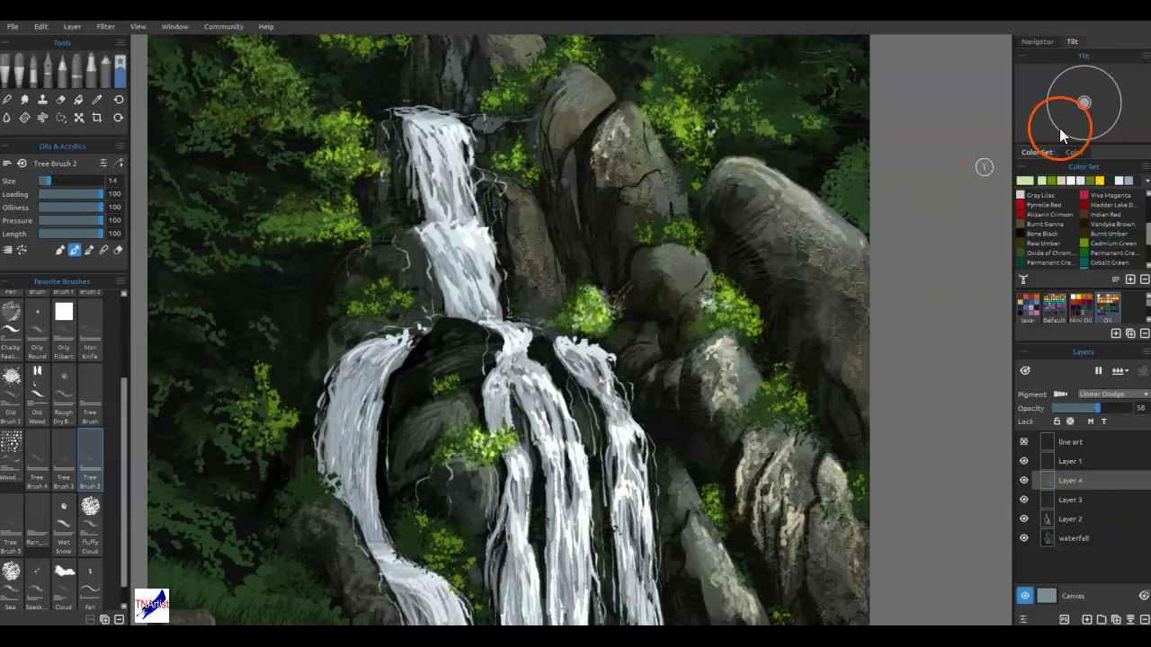
left_click(1038, 43)
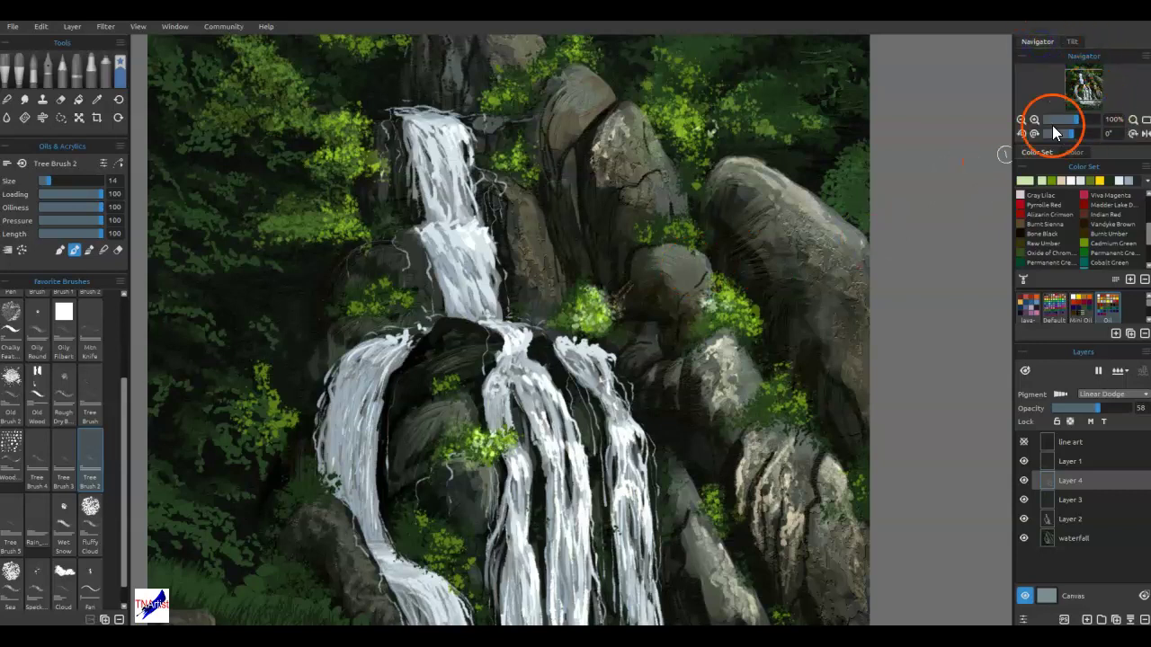
left_click_drag(609, 333, 578, 305)
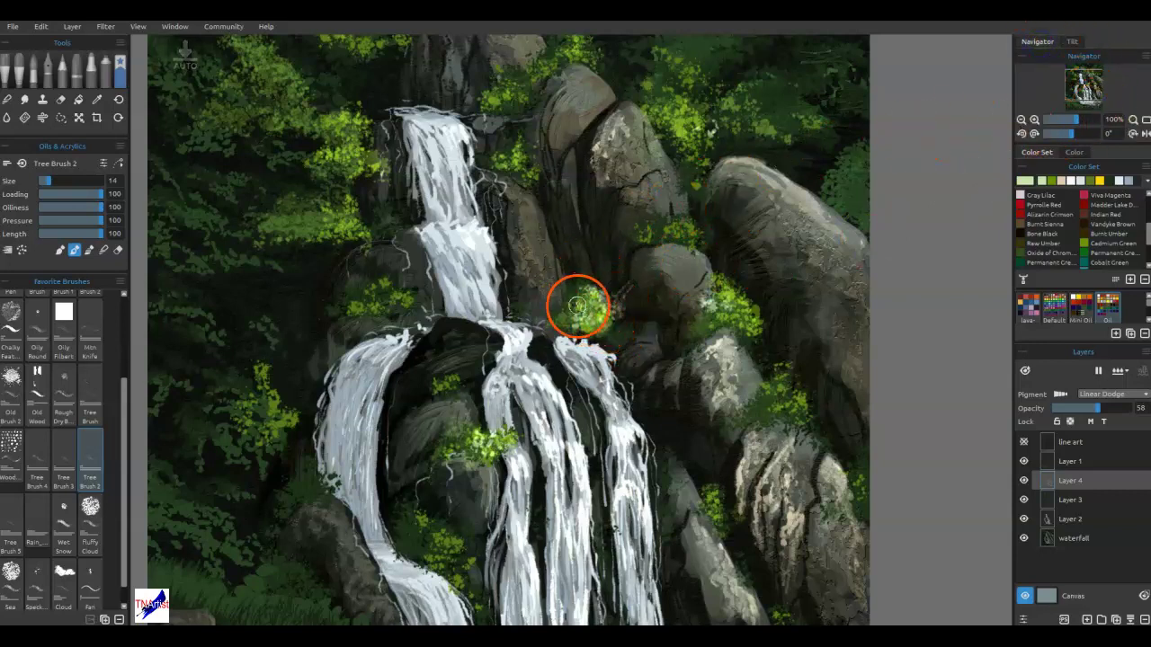
mouse_move(512, 407)
left_mouse_down()
mouse_move(727, 451)
mouse_move(806, 385)
left_mouse_up()
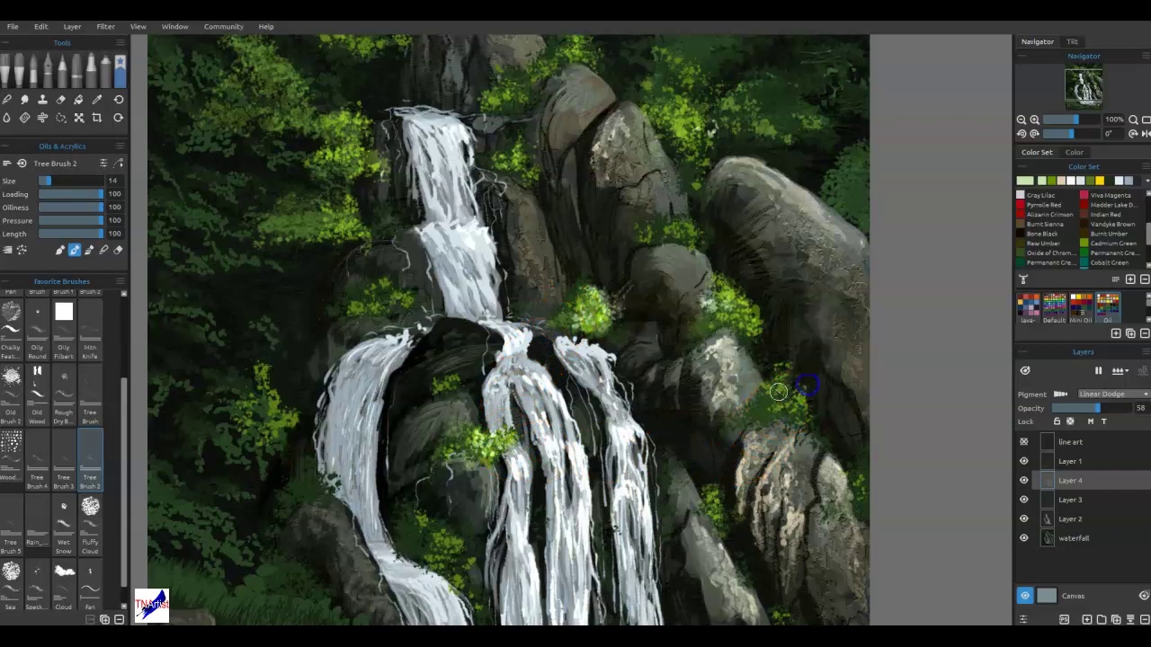
left_click(839, 406)
mouse_move(839, 406)
left_mouse_down()
mouse_move(771, 404)
mouse_move(791, 403)
mouse_move(782, 408)
mouse_move(818, 437)
mouse_move(809, 401)
mouse_move(794, 423)
left_mouse_up()
Erase the excess pale green highlights from the bushes beside the round boulder and the middle lower falls.
key("b")
key("e")
mouse_move(629, 356)
left_mouse_down()
mouse_move(574, 318)
mouse_move(594, 319)
mouse_move(586, 298)
mouse_move(578, 316)
mouse_move(604, 323)
mouse_move(600, 302)
mouse_move(609, 320)
mouse_move(583, 289)
mouse_move(620, 308)
mouse_move(667, 293)
mouse_move(746, 299)
mouse_move(707, 309)
mouse_move(723, 315)
mouse_move(704, 292)
mouse_move(697, 313)
mouse_move(770, 316)
mouse_move(759, 352)
mouse_move(722, 311)
mouse_move(685, 401)
mouse_move(557, 421)
mouse_move(496, 454)
left_mouse_up()
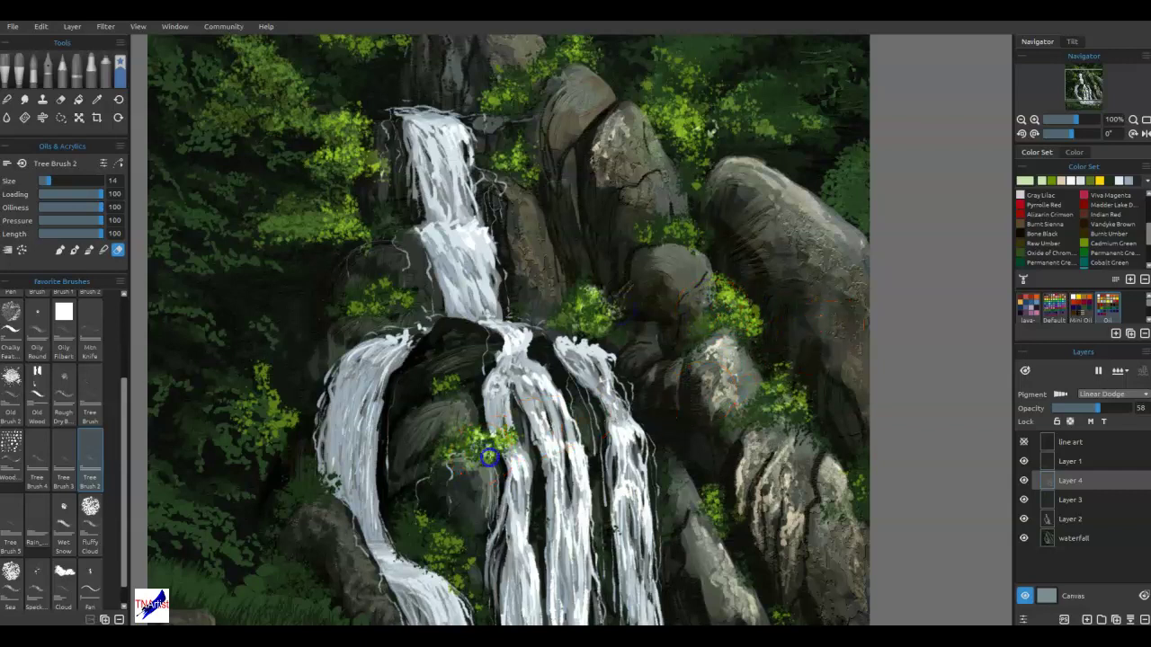
Paint pale green highlights with Tree Brush 4 at size 9 on the small bushes on the dark rock between the lower falls.
left_click(41, 457)
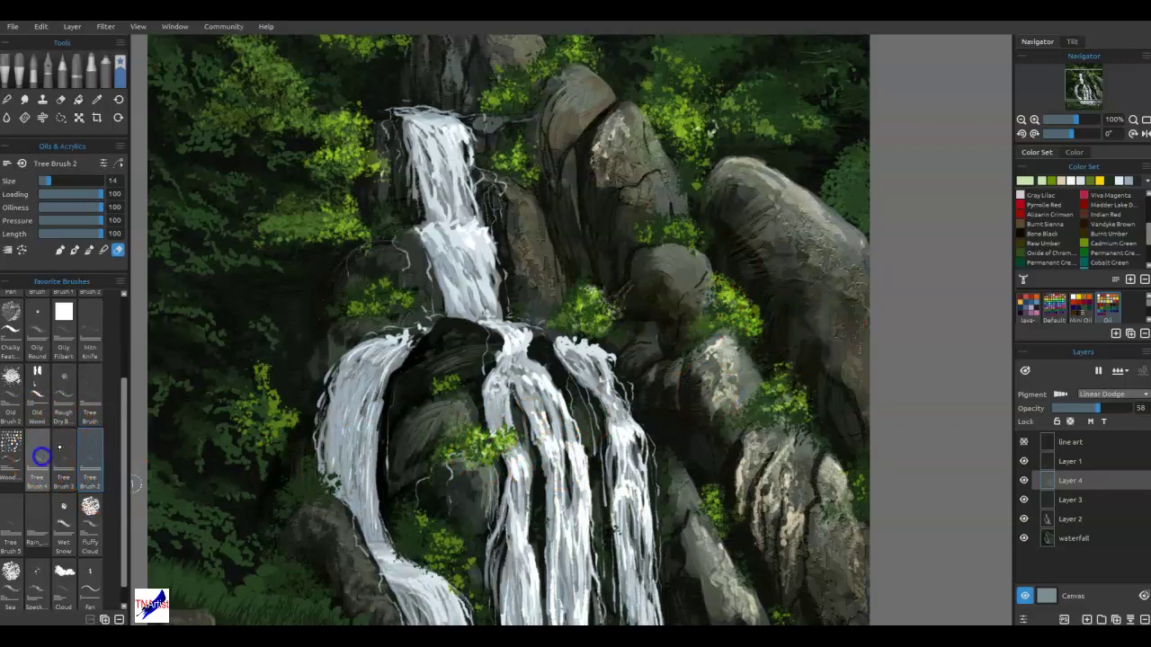
key("e")
left_click(454, 382)
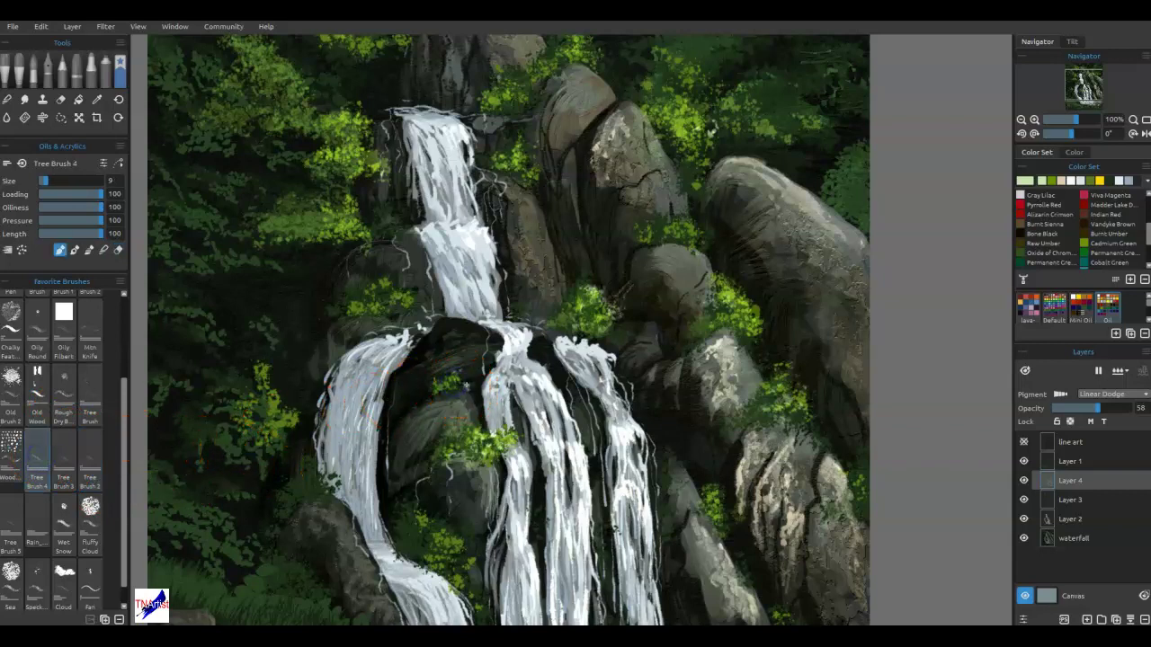
mouse_move(476, 379)
left_mouse_down()
mouse_move(509, 444)
mouse_move(485, 442)
mouse_move(502, 452)
left_mouse_up()
Add fine pale green leaf highlights to the bush left of the left lower falls and the bush beside the upper falls' second tier.
mouse_move(603, 317)
left_mouse_down()
mouse_move(626, 342)
mouse_move(600, 336)
mouse_move(719, 380)
mouse_move(733, 390)
mouse_move(725, 400)
mouse_move(747, 399)
mouse_move(855, 477)
mouse_move(814, 485)
left_mouse_up()
mouse_move(457, 400)
left_mouse_down()
mouse_move(275, 404)
mouse_move(351, 483)
left_mouse_up()
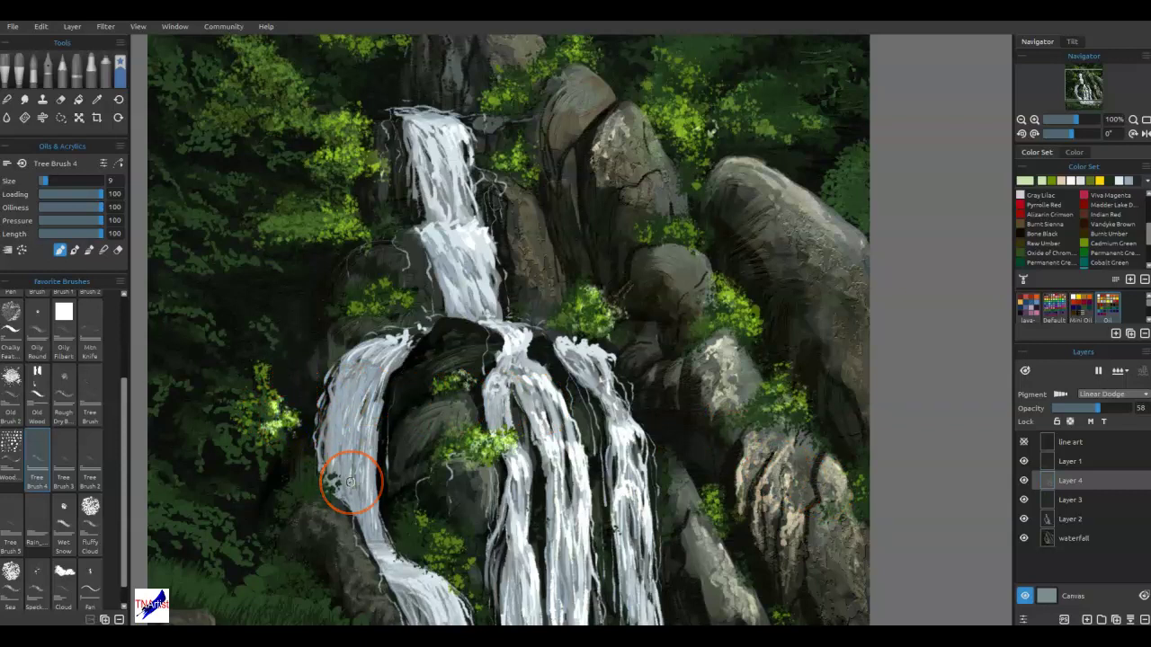
left_click(345, 214)
left_click_drag(346, 225, 334, 225)
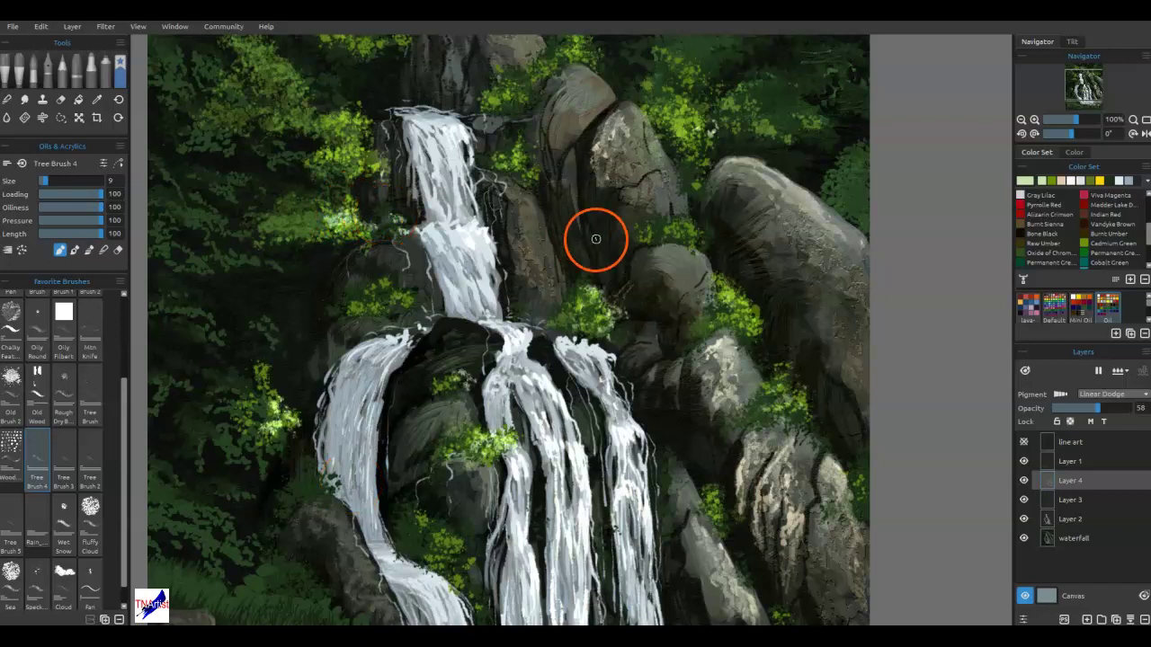
Set Tree Brush 4 to size 16 and dab pale green highlights on the bush left of the uppermost falls, undoing the excess.
key("]")
key("]")
key("]")
left_click(355, 158)
left_click(368, 162)
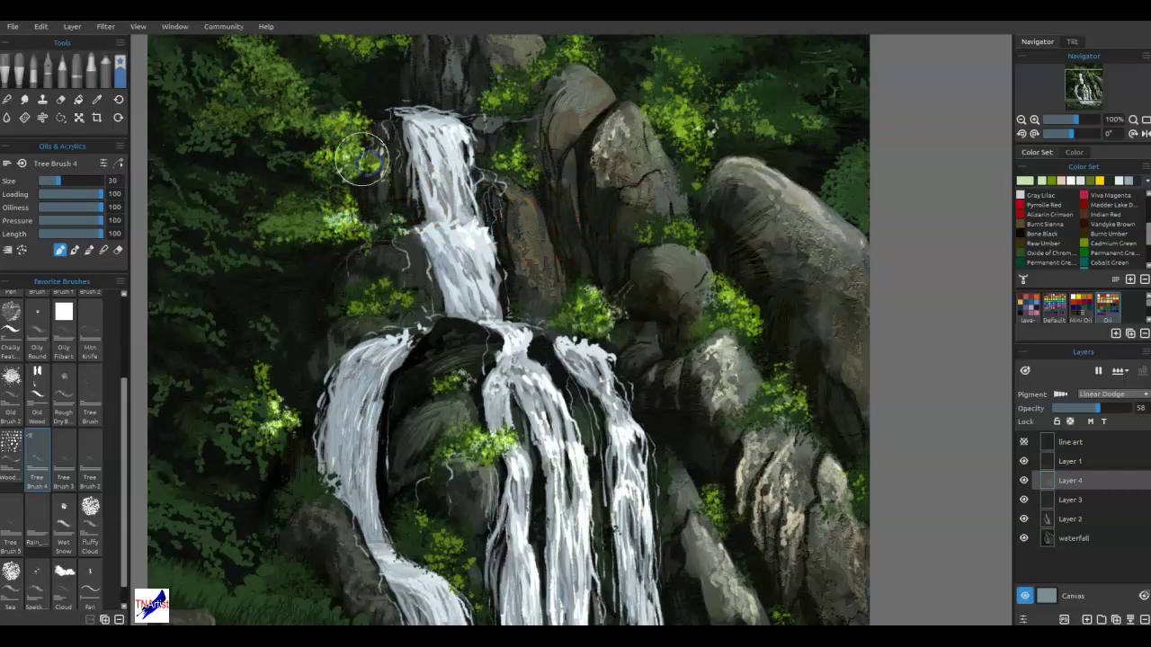
key("[")
key("[")
key("[")
left_click(363, 163)
key("ctrl+z")
Dab pale green highlights on the foliage above the large right-hand boulder and the bush right of the round boulder.
left_click(687, 122)
left_click(702, 144)
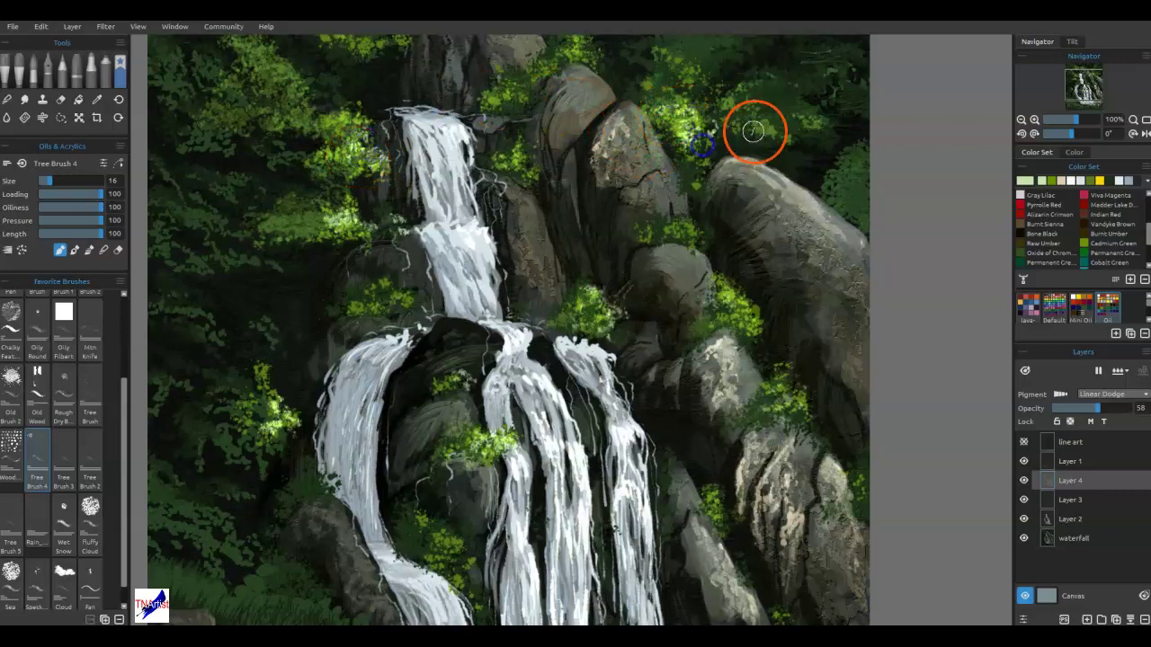
left_click(748, 320)
key("ctrl+z")
left_click_drag(751, 379, 728, 318)
Paint pale green highlights on the small bush above the round boulder and erase the excess.
left_click_drag(670, 236, 691, 227)
key("ctrl+z")
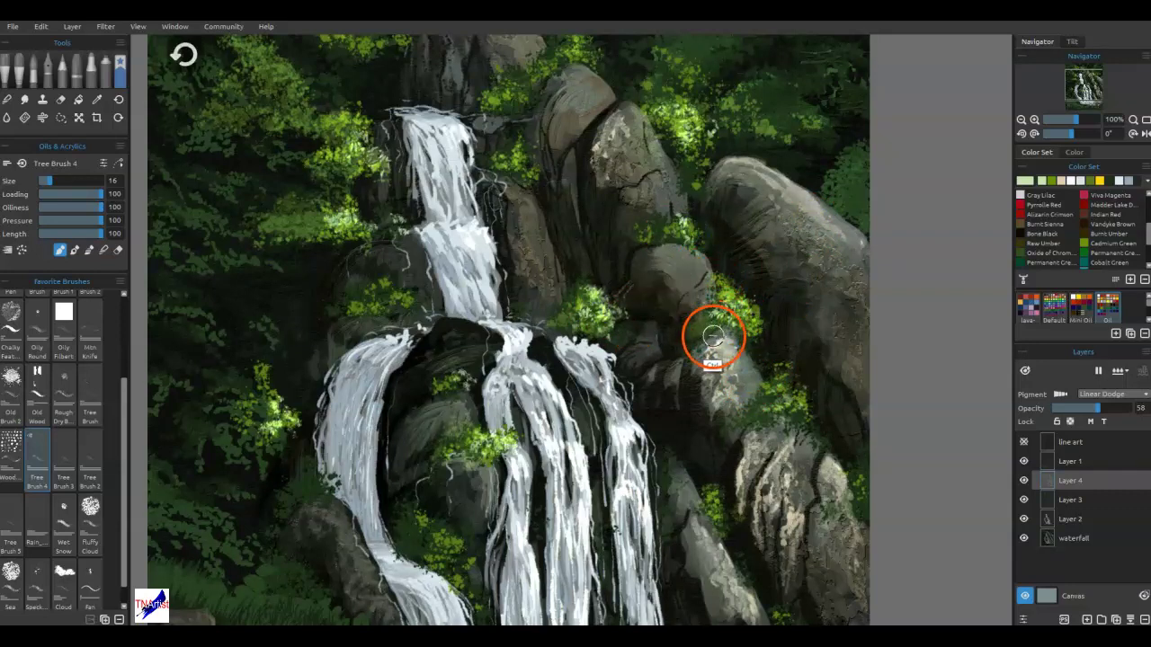
mouse_move(641, 323)
left_mouse_down()
mouse_move(699, 432)
mouse_move(693, 444)
mouse_move(709, 455)
left_mouse_up()
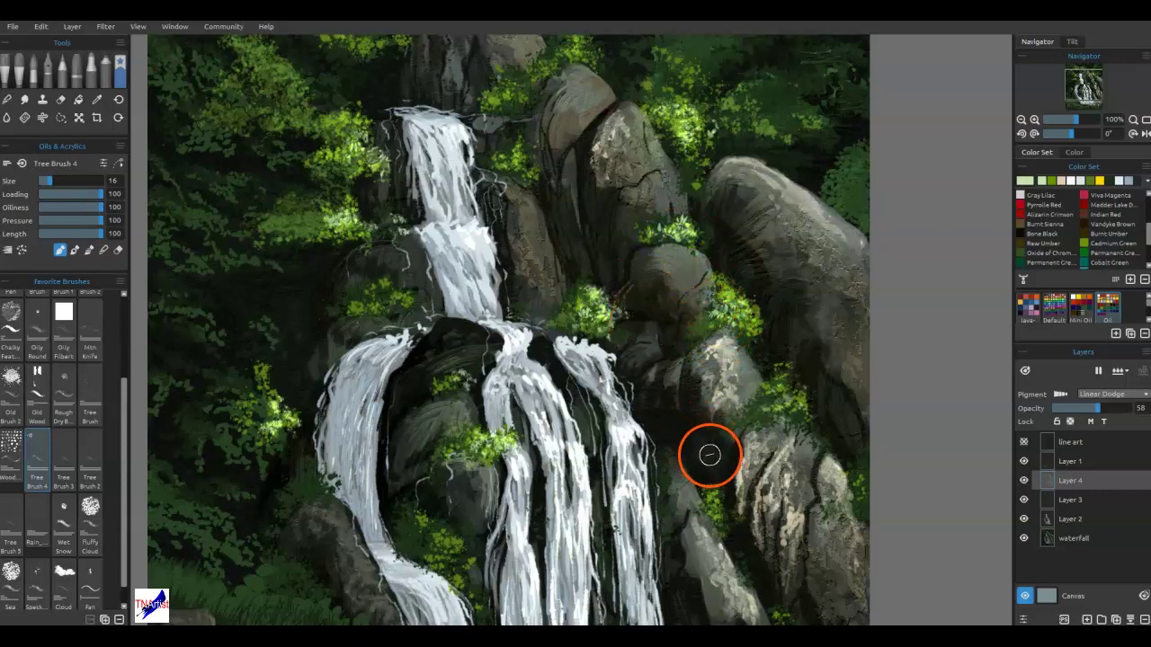
key("e")
left_click_drag(670, 234, 737, 240)
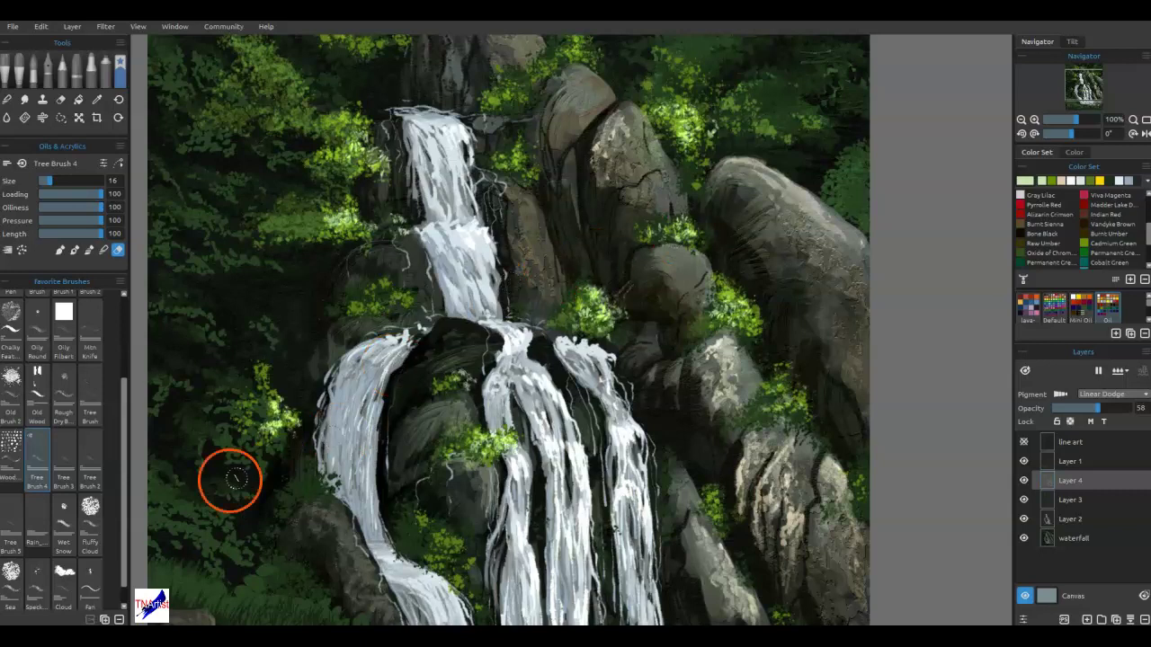
Switch to the Sea Foam brush at size 10 and paint warm beige highlights on the upper part of the round boulder.
scroll(21, 360, "up", 2)
scroll(17, 365, "up", 1)
left_click(18, 346)
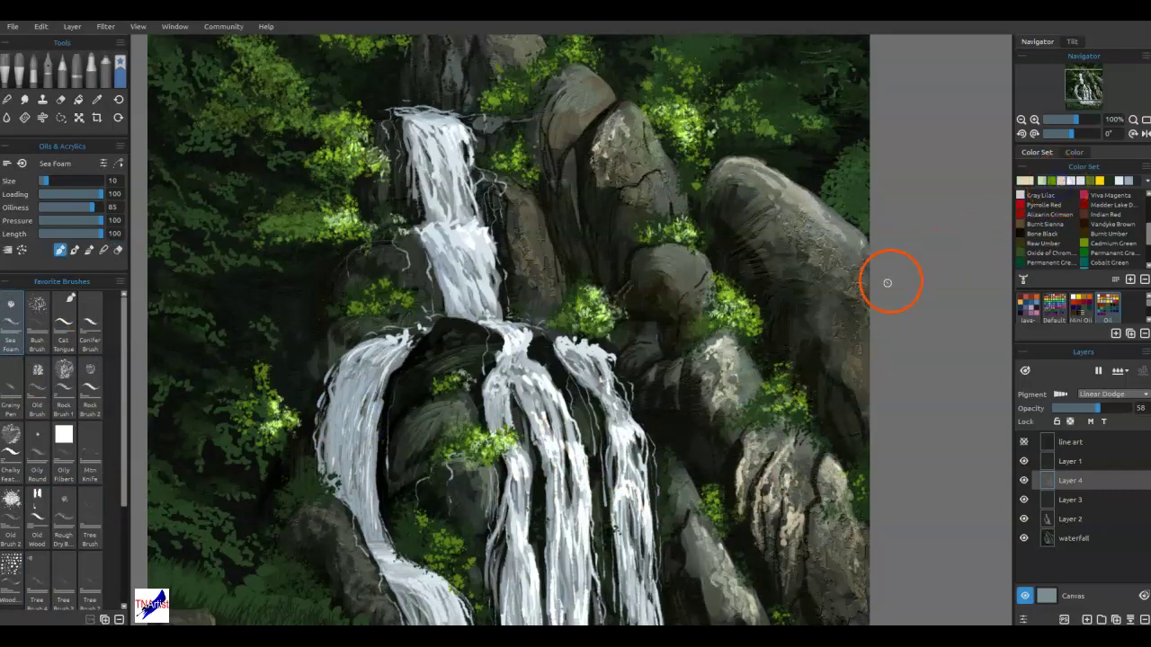
mouse_move(668, 263)
left_mouse_down()
mouse_move(693, 264)
mouse_move(683, 287)
left_mouse_up()
Blend the beige highlights into the round boulder's surface and erase the excess around its edges.
key("b")
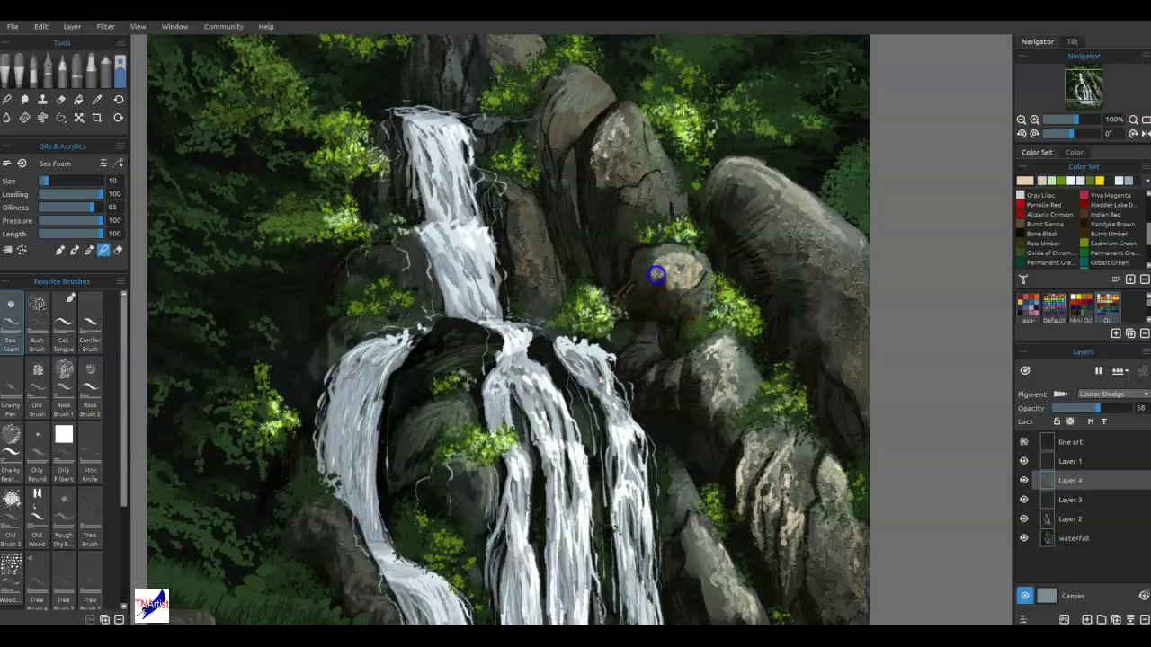
mouse_move(666, 270)
left_mouse_down()
mouse_move(693, 264)
mouse_move(676, 301)
mouse_move(656, 259)
mouse_move(658, 301)
mouse_move(694, 263)
left_mouse_up()
key("e")
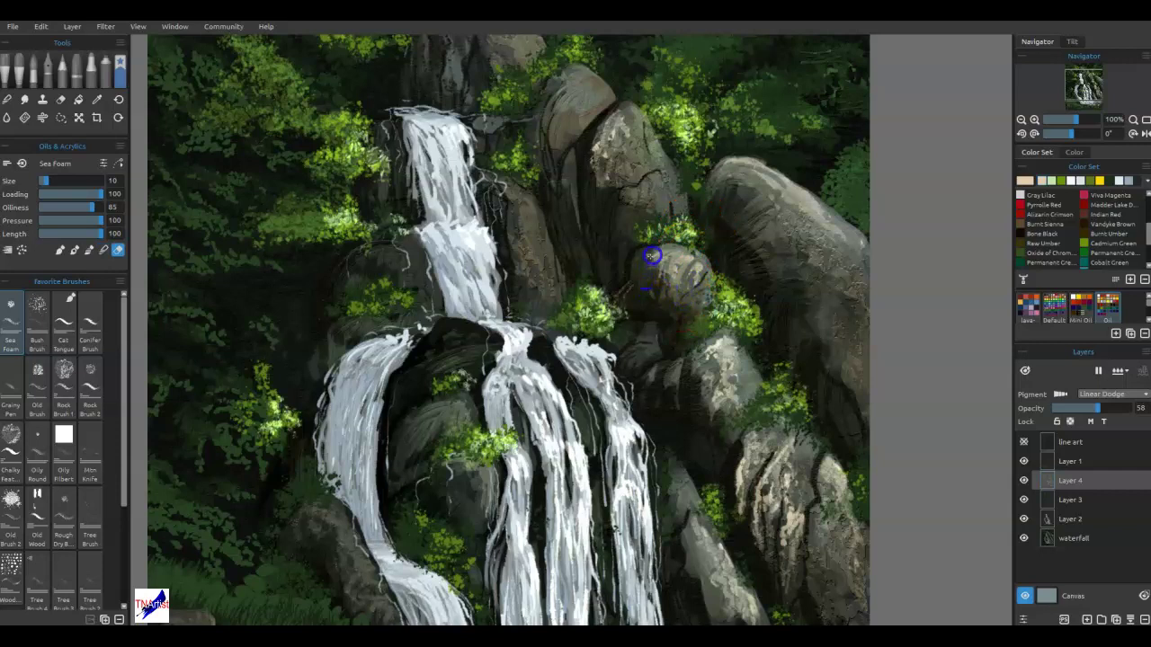
left_click(697, 280, "alt")
mouse_move(691, 287)
left_mouse_down()
mouse_move(689, 308)
mouse_move(667, 293)
left_mouse_up()
left_click(688, 355)
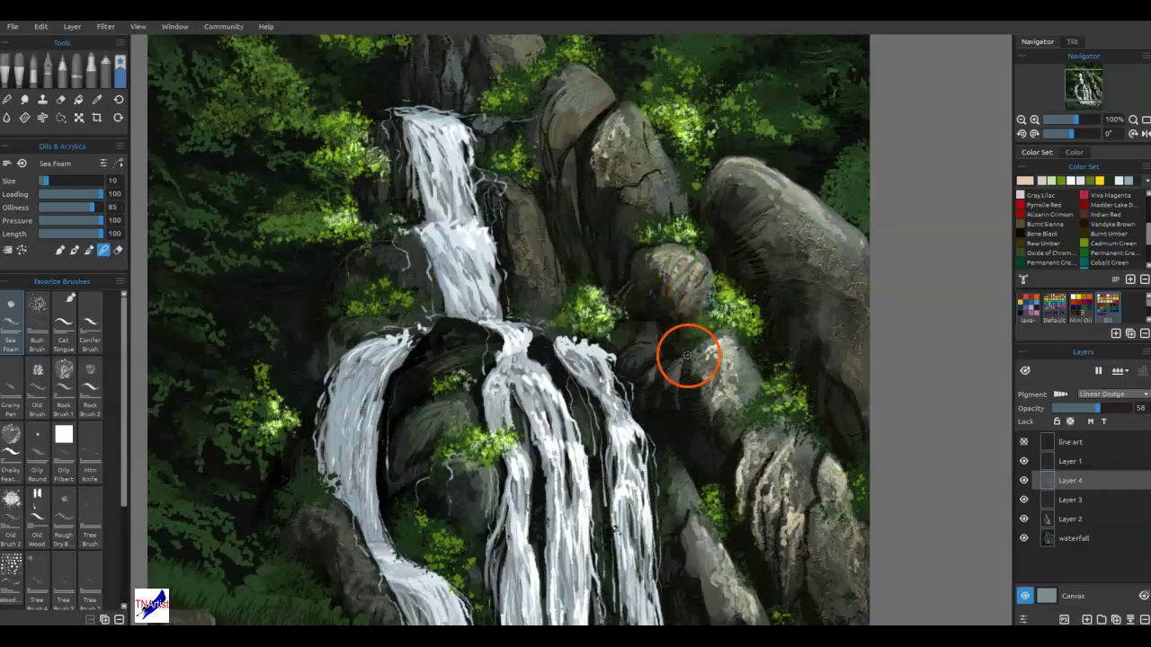
Paint warm beige Sea Foam highlights down the face of the tall boulder beside the upper falls' second tier.
left_click(544, 364, "alt")
left_click_drag(472, 247, 452, 237)
key("b")
left_click_drag(509, 208, 518, 195)
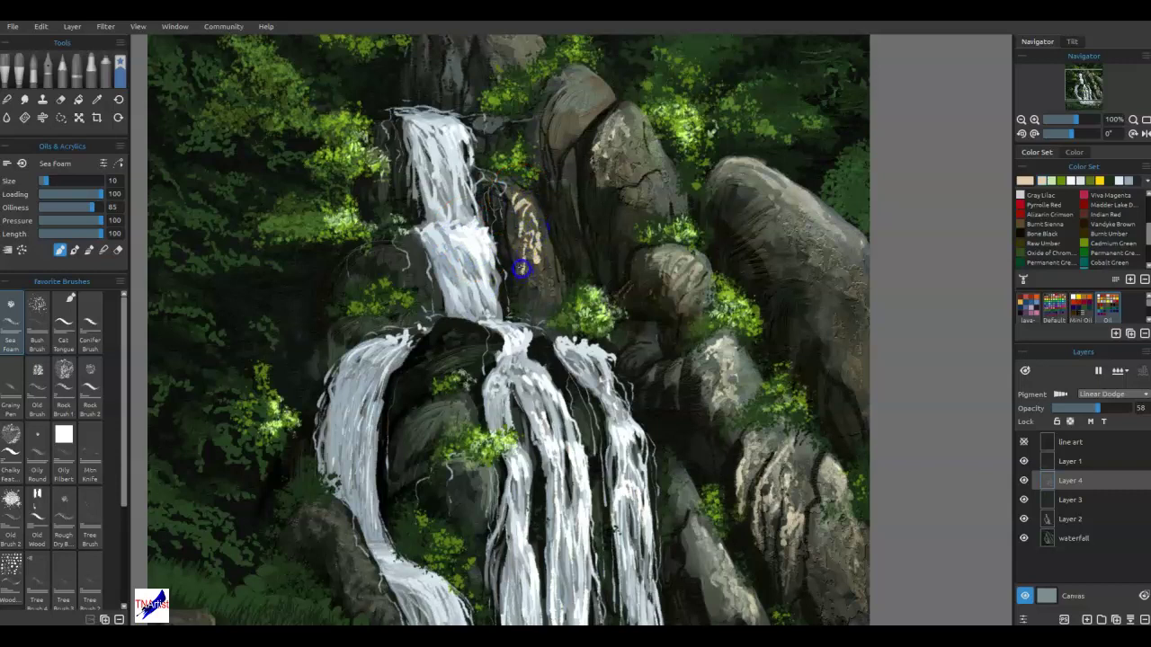
left_click_drag(516, 253, 513, 216)
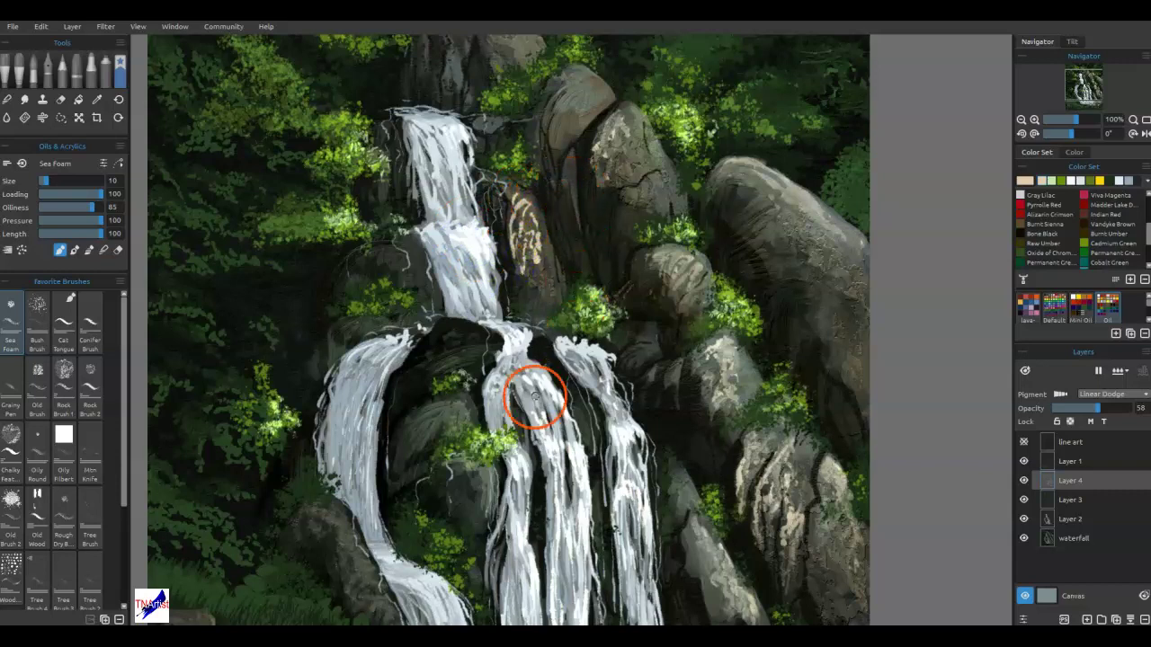
Blend the light highlights on the narrow rock beside the upper waterfall with the Sea Foam brush.
key("b")
mouse_move(524, 249)
left_mouse_down()
mouse_move(531, 292)
mouse_move(529, 256)
mouse_move(540, 278)
mouse_move(534, 241)
mouse_move(543, 244)
mouse_move(546, 273)
mouse_move(524, 212)
mouse_move(525, 269)
mouse_move(509, 212)
left_mouse_up()
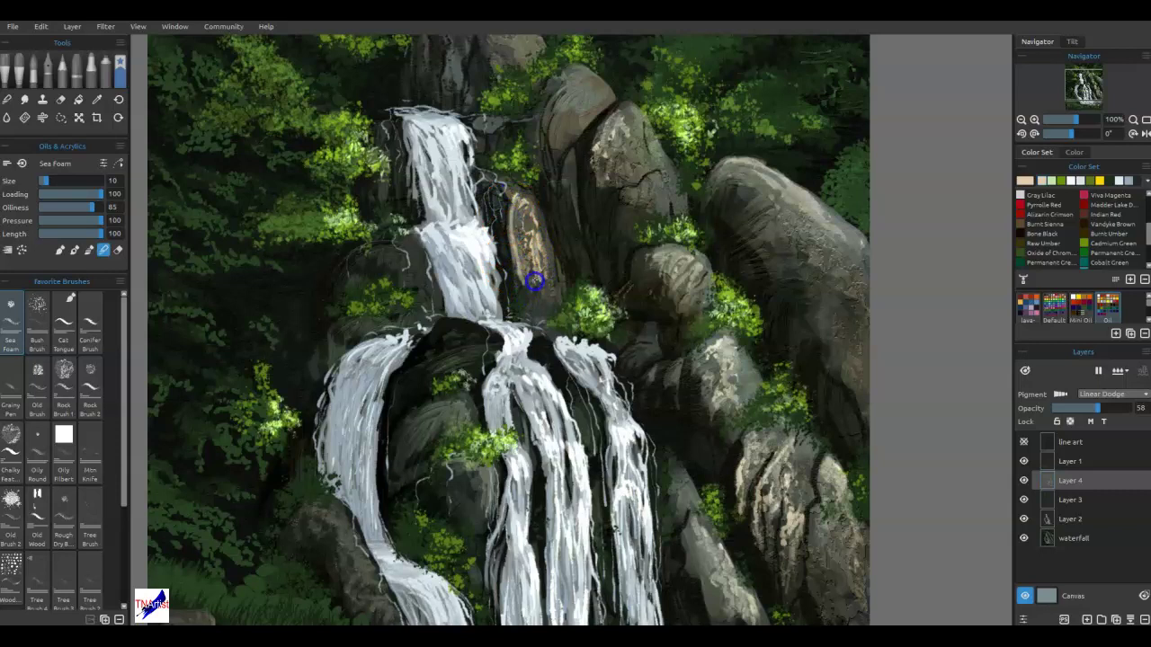
left_click_drag(544, 281, 551, 289)
mouse_move(525, 210)
left_mouse_down()
mouse_move(512, 243)
mouse_move(518, 289)
left_mouse_up()
Paint beige highlights on the leaning rock above the narrow one and blend them along its surface.
mouse_move(563, 88)
left_mouse_down()
mouse_move(581, 103)
mouse_move(577, 89)
mouse_move(560, 102)
mouse_move(570, 109)
mouse_move(559, 142)
left_mouse_up()
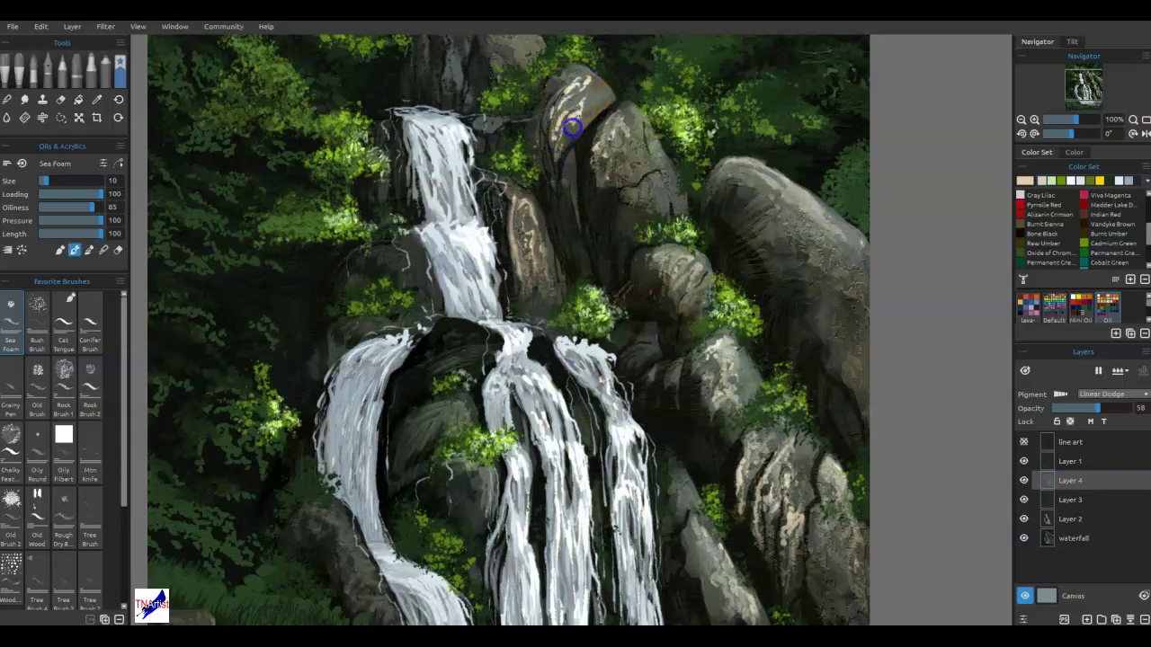
key("s")
mouse_move(584, 101)
left_mouse_down()
mouse_move(570, 141)
mouse_move(570, 79)
mouse_move(560, 95)
mouse_move(596, 103)
mouse_move(583, 133)
left_mouse_up()
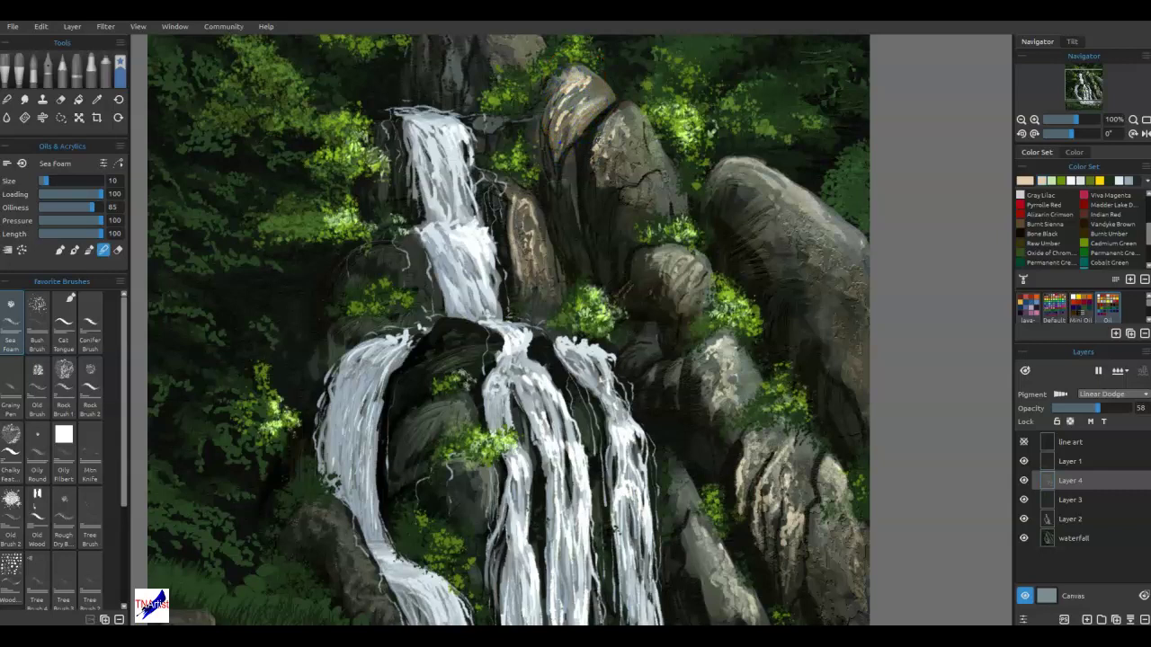
key("ctrl+0")
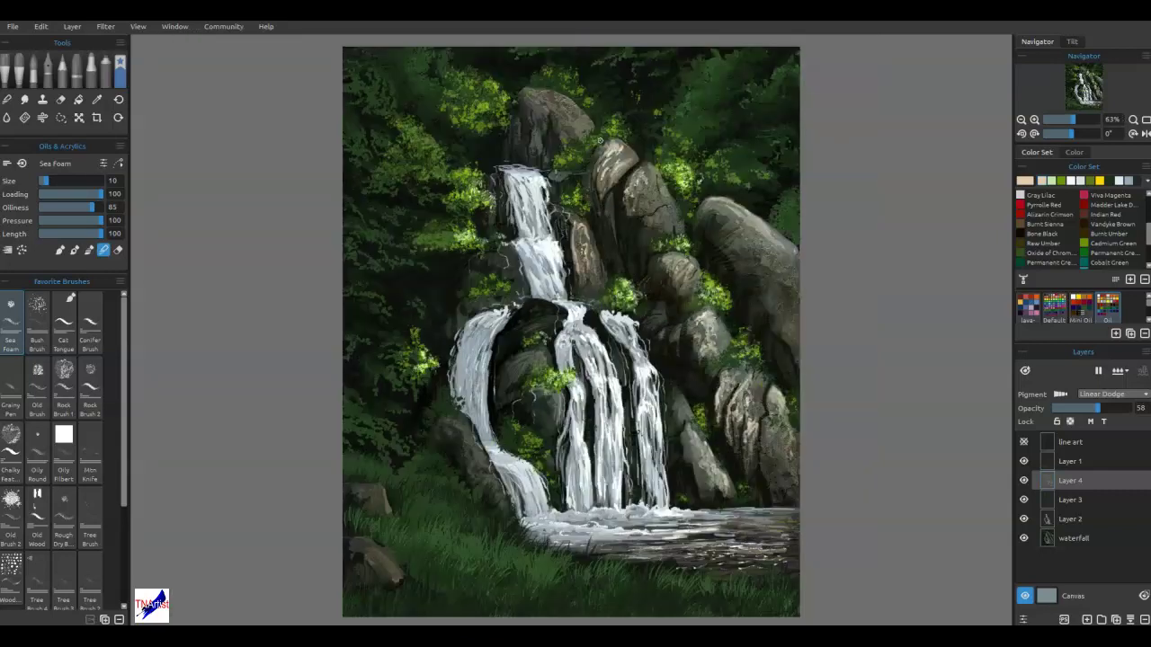
Enlarge the Sea Foam brush to size 20 and paint beige highlights on the large boulder at the painting's right edge, blending them in.
mouse_move(663, 372)
left_mouse_down()
mouse_move(695, 435)
mouse_move(708, 386)
mouse_move(681, 411)
left_mouse_up()
key("b")
key("b")
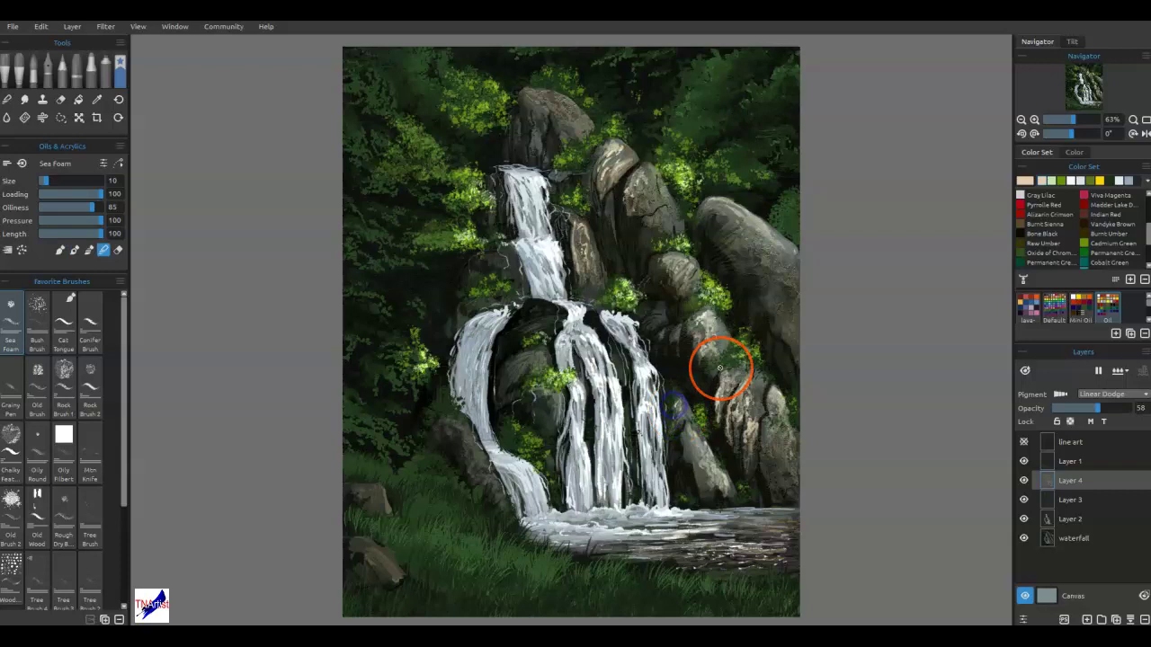
key("n")
mouse_move(777, 288)
left_mouse_down()
mouse_move(785, 334)
mouse_move(788, 289)
mouse_move(774, 268)
mouse_move(786, 280)
mouse_move(774, 257)
mouse_move(751, 248)
mouse_move(772, 239)
mouse_move(750, 217)
mouse_move(787, 249)
mouse_move(784, 263)
mouse_move(736, 211)
mouse_move(703, 210)
mouse_move(750, 214)
mouse_move(734, 210)
mouse_move(728, 226)
mouse_move(749, 228)
mouse_move(751, 246)
mouse_move(745, 208)
mouse_move(743, 220)
mouse_move(785, 250)
mouse_move(765, 240)
mouse_move(788, 291)
mouse_move(760, 247)
mouse_move(784, 288)
mouse_move(782, 276)
mouse_move(799, 294)
mouse_move(780, 281)
mouse_move(799, 284)
mouse_move(774, 251)
mouse_move(803, 271)
mouse_move(788, 252)
mouse_move(750, 257)
mouse_move(753, 229)
mouse_move(726, 232)
mouse_move(723, 206)
left_mouse_up()
key("bracketright")
key("bracketright")
key("bracketright")
key("bracketright")
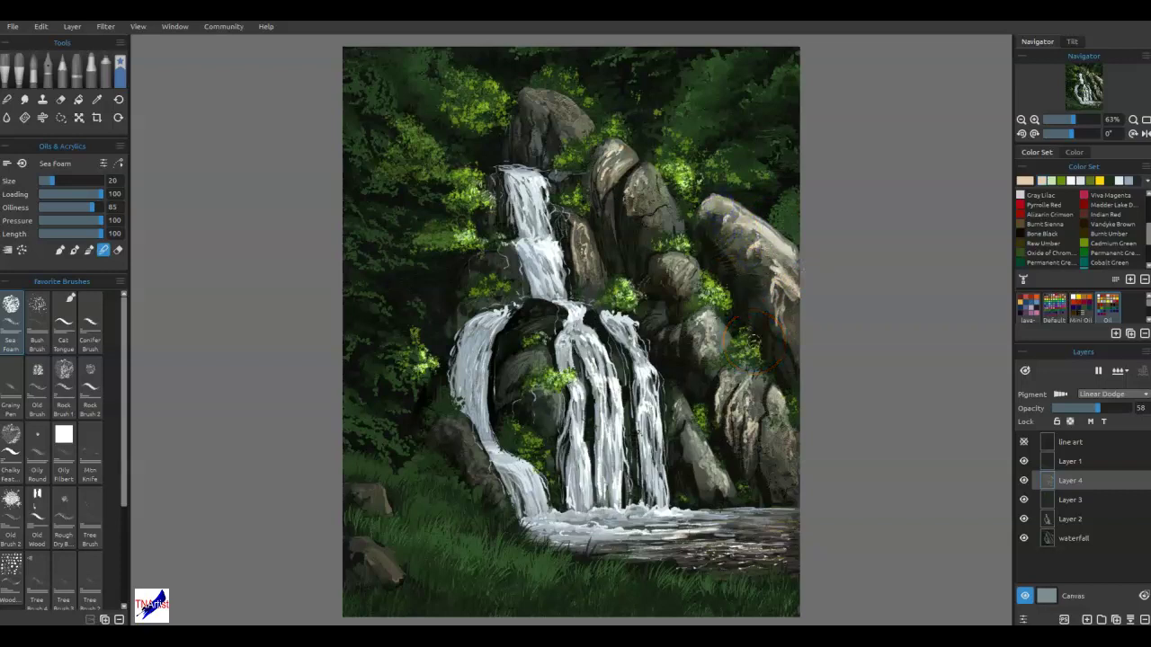
mouse_move(794, 287)
left_mouse_down()
mouse_move(788, 326)
mouse_move(781, 315)
mouse_move(800, 337)
mouse_move(780, 254)
mouse_move(803, 280)
left_mouse_up()
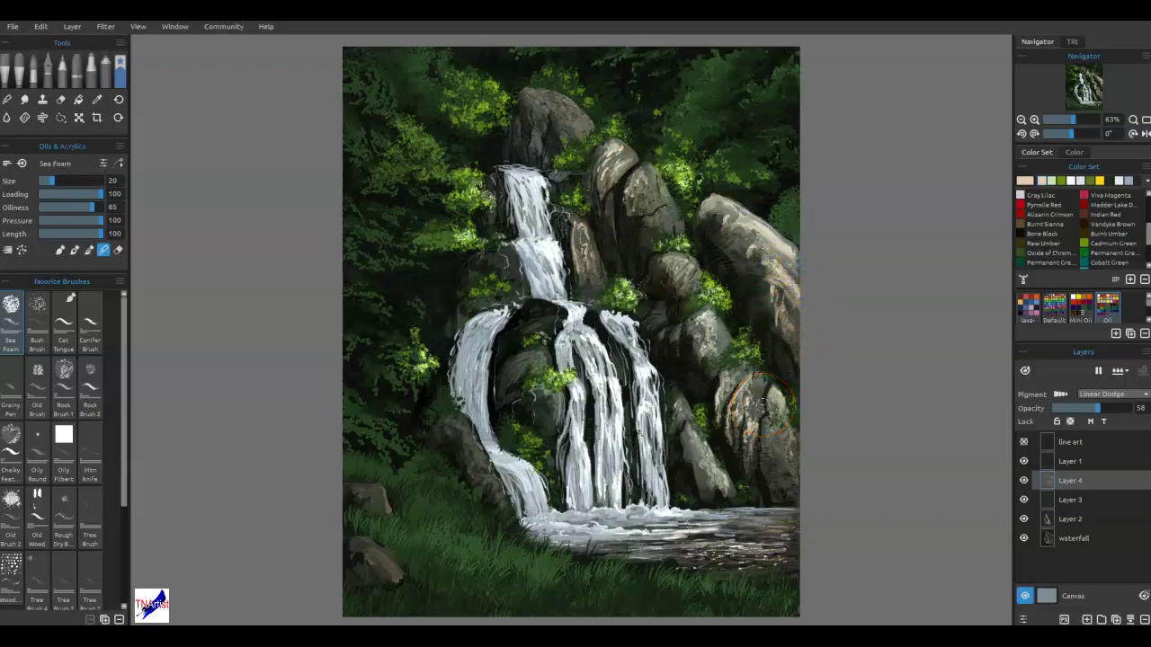
Brighten the central stream of the lower waterfall with light vertical strokes and blend them into the water.
key("b")
left_click_drag(612, 419, 606, 514)
mouse_move(611, 467)
left_mouse_down()
mouse_move(602, 442)
mouse_move(603, 493)
left_mouse_up()
mouse_move(597, 397)
left_mouse_down()
mouse_move(618, 464)
mouse_move(609, 377)
left_mouse_up()
key("b")
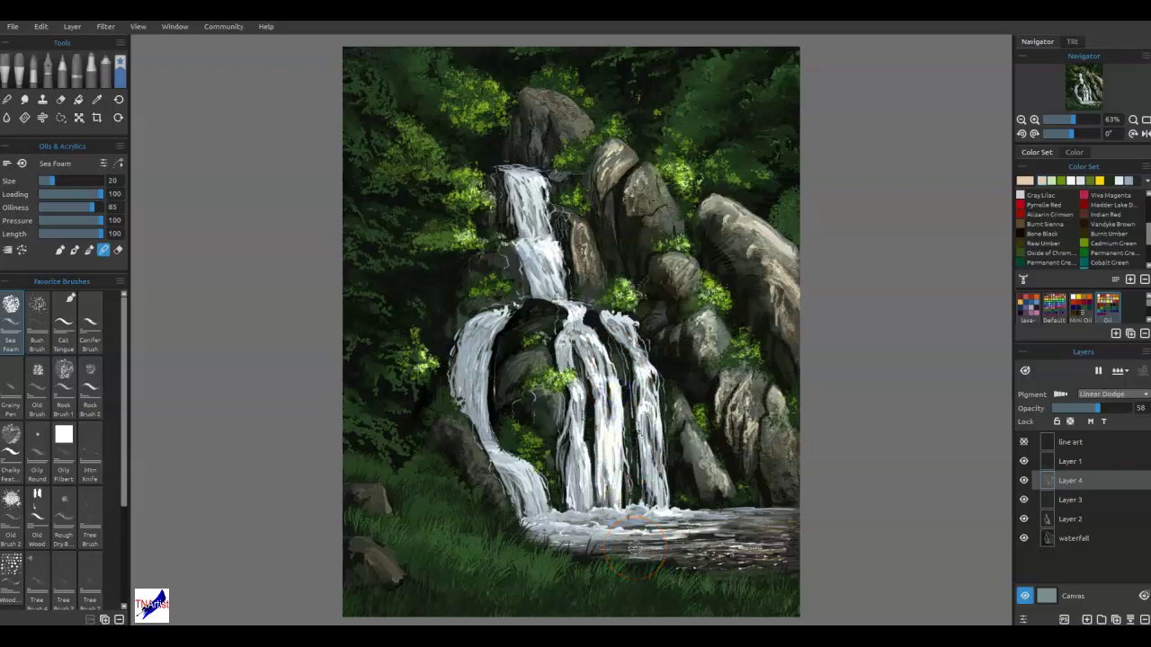
Paint beige highlights on the topmost rock above the waterfall and blend them into the stone.
key("b")
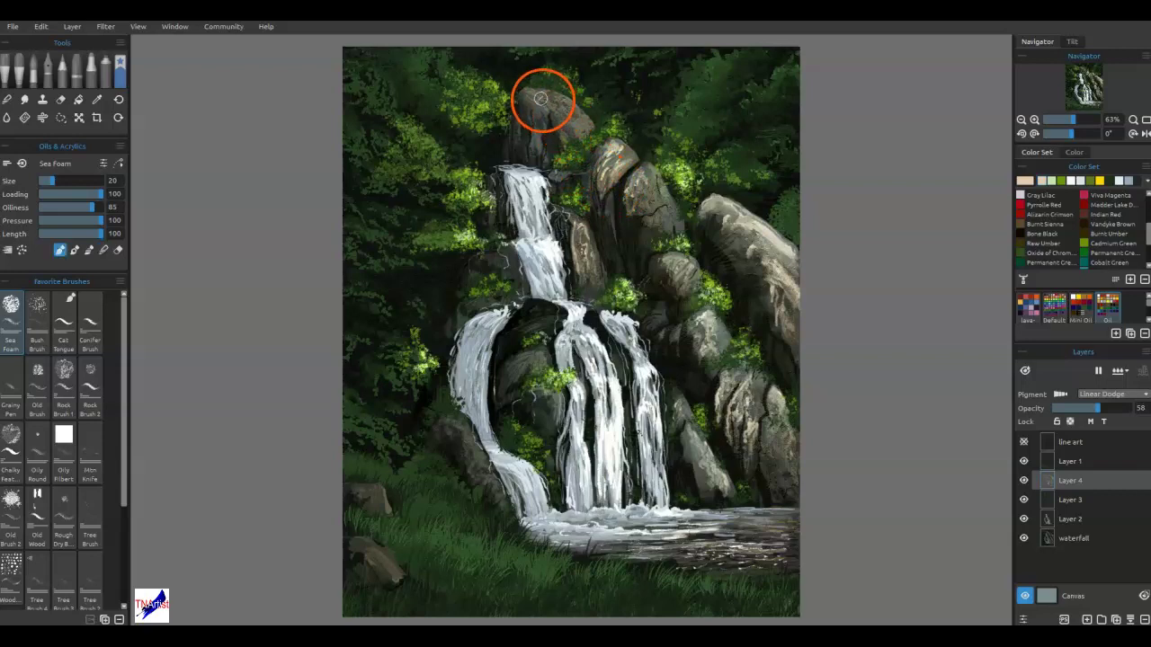
left_click_drag(533, 97, 564, 114)
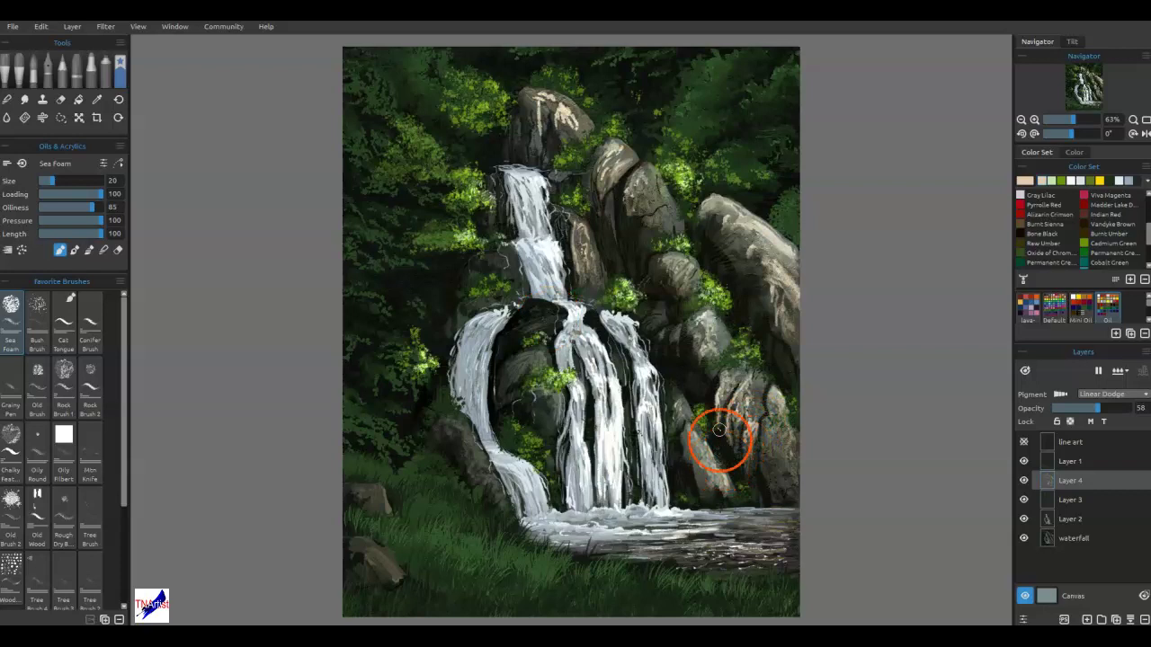
key("4")
mouse_move(543, 105)
left_mouse_down()
mouse_move(539, 120)
mouse_move(586, 118)
mouse_move(539, 102)
mouse_move(569, 112)
left_mouse_up()
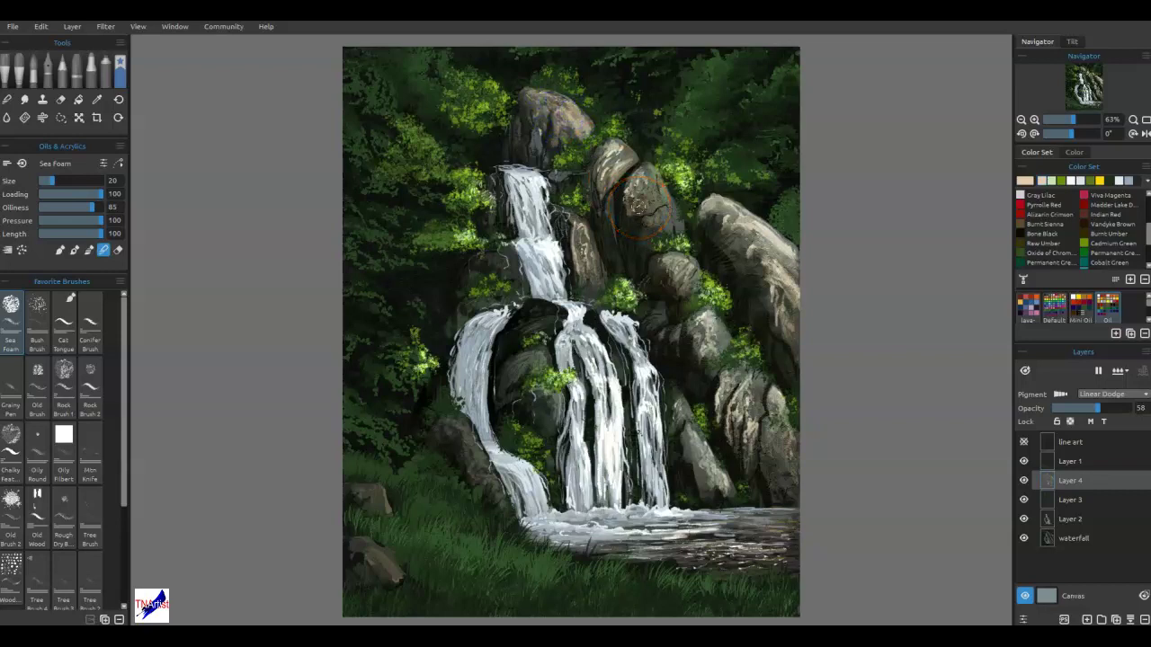
Add beige highlights to the rock beside the foot of the left waterfall and blend them.
key("b")
left_click_drag(475, 410, 465, 438)
key("s")
mouse_move(450, 436)
left_mouse_down()
mouse_move(531, 466)
mouse_move(493, 485)
mouse_move(479, 456)
left_mouse_up()
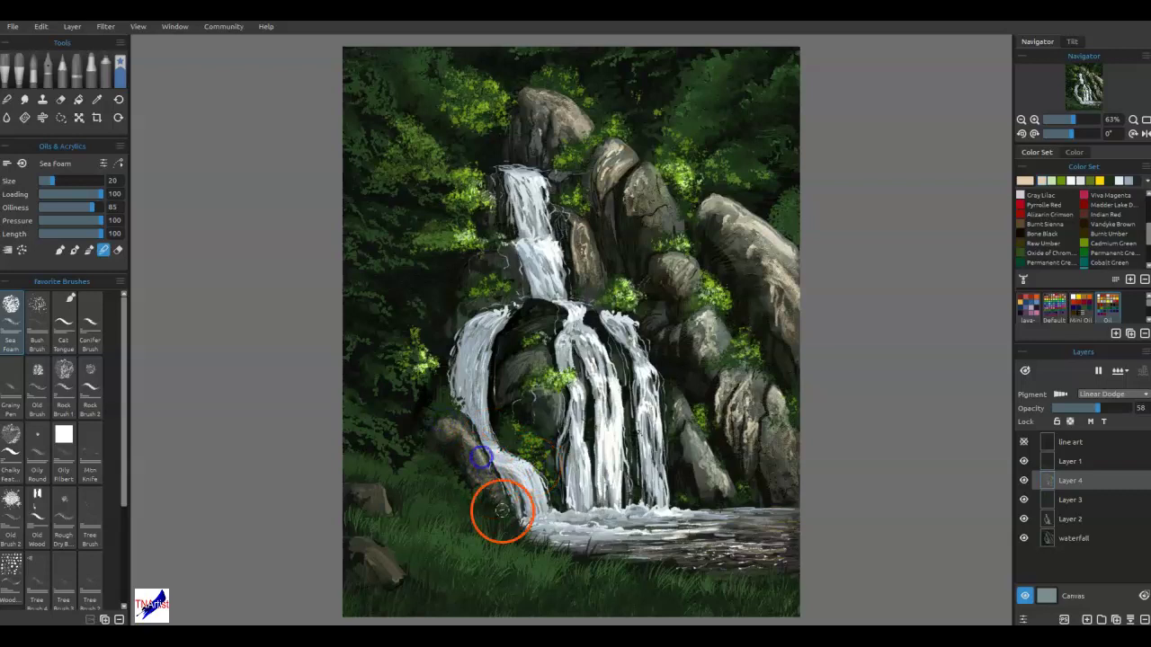
Paint highlights on the two small rocks in the lower-left grass and blend them in.
key("b")
left_click_drag(378, 554, 398, 577)
mouse_move(378, 507)
left_mouse_down()
mouse_move(372, 494)
mouse_move(383, 501)
left_mouse_up()
key("b")
left_click_drag(386, 565, 390, 571)
left_click_drag(378, 506, 370, 492)
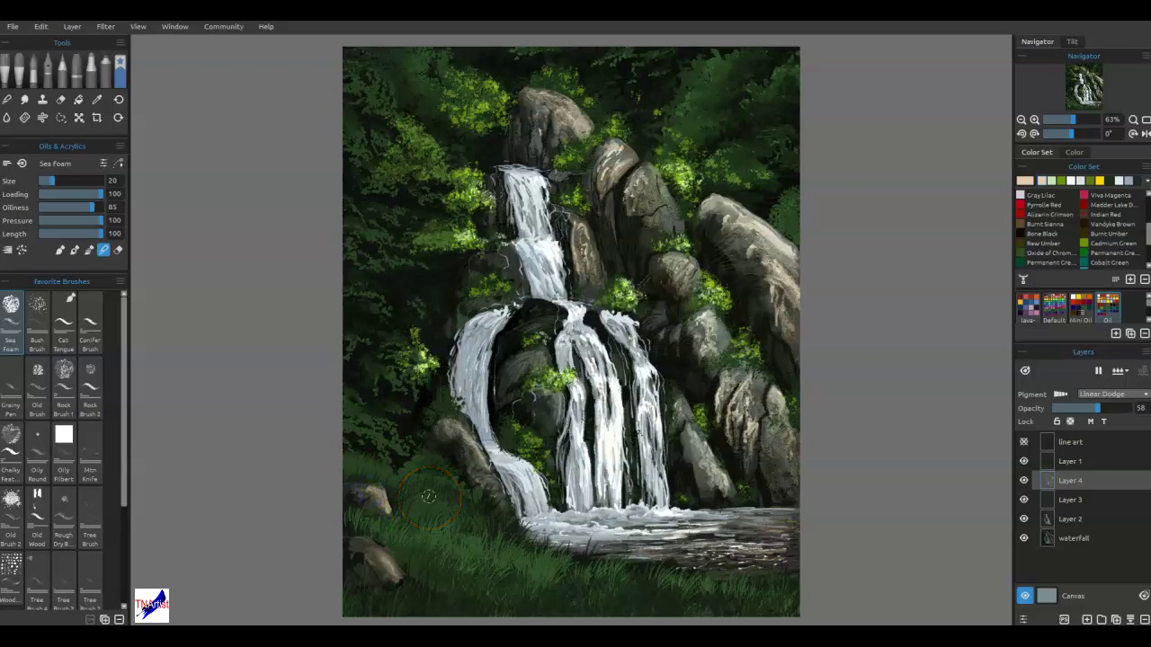
Pick the pale green colour and choose Grass Brush 3 from the Express Oils brushes.
left_click(1057, 180)
key("n")
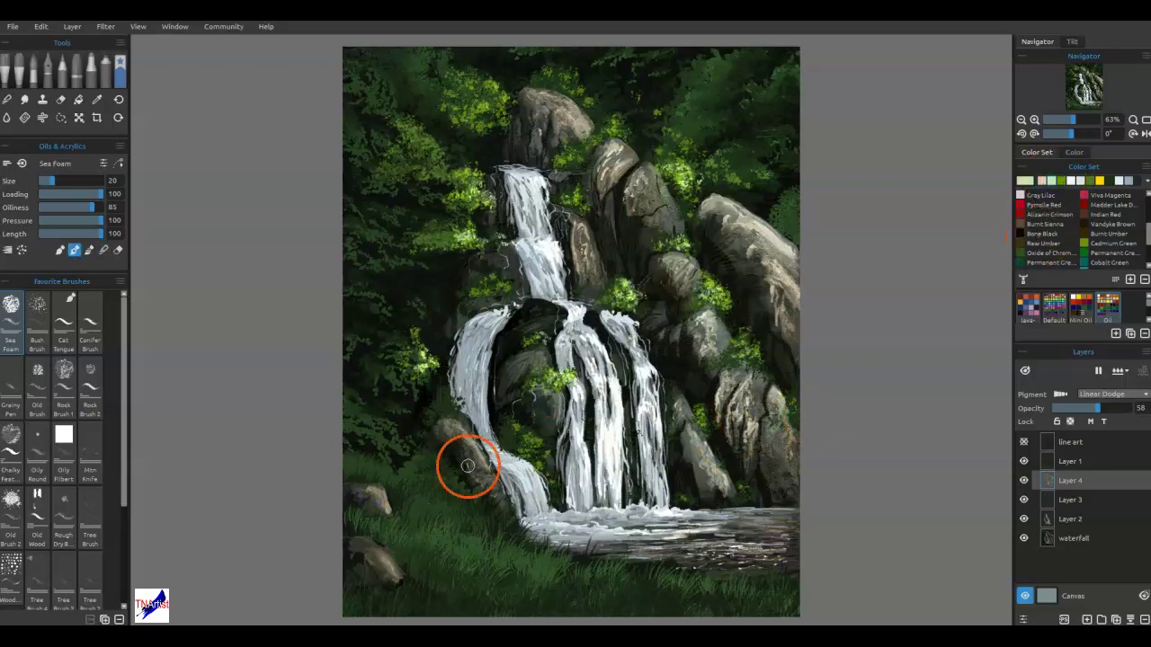
left_click(122, 519)
mouse_move(123, 520)
left_mouse_down()
mouse_move(123, 585)
mouse_move(121, 483)
left_mouse_up()
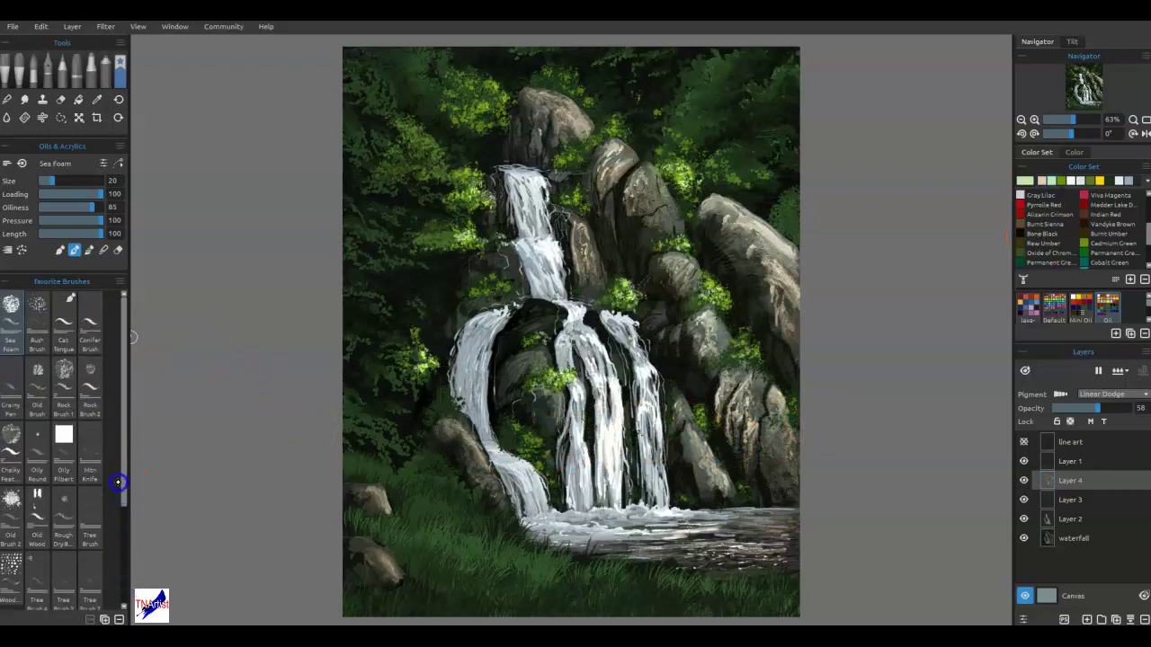
left_click(22, 72)
left_click(37, 337)
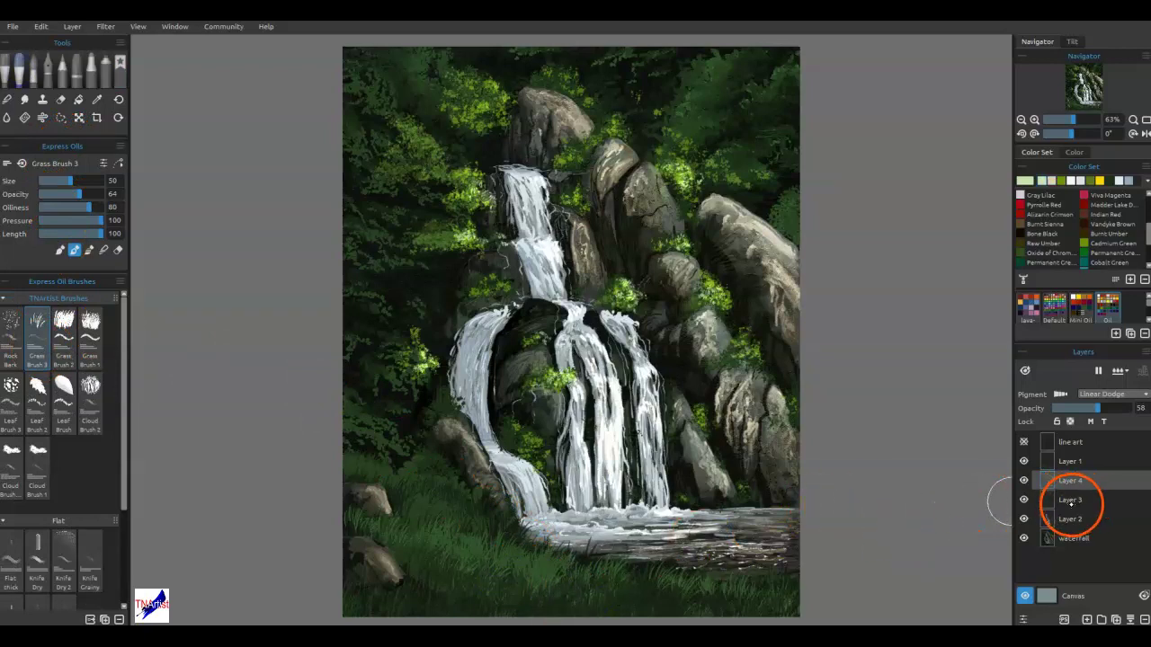
Try pale green grass strokes along the foreground bank on Layer 3 and Layer 1, and undo them.
left_click(1068, 499)
left_click(488, 578)
left_click(526, 579)
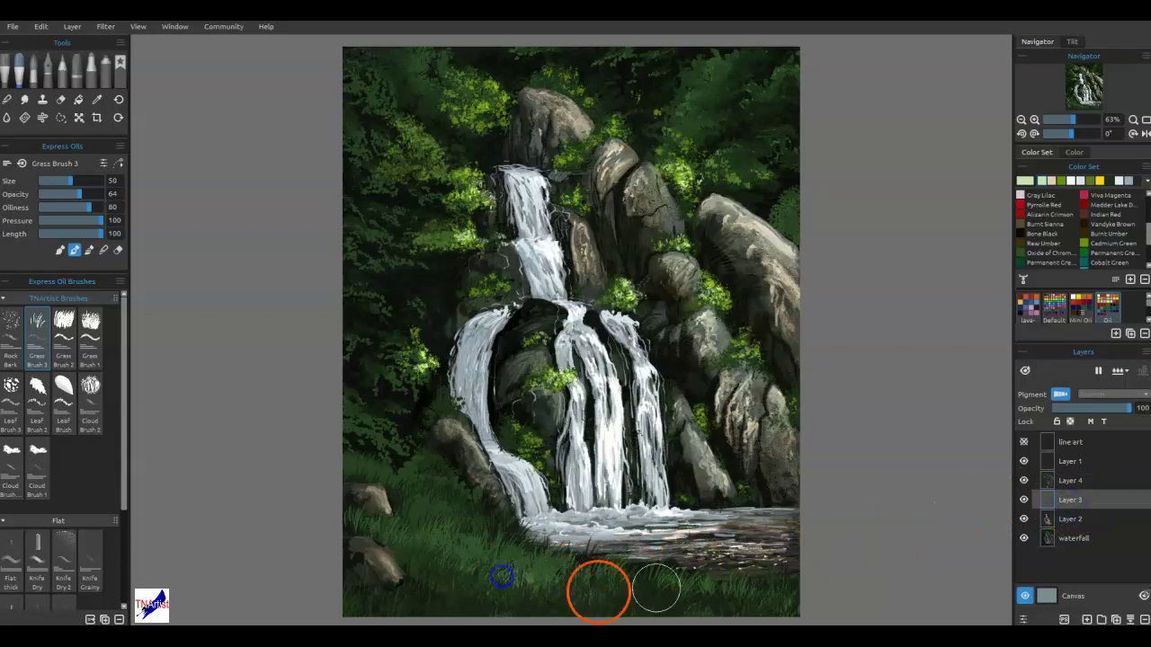
left_click(1070, 462)
left_click_drag(488, 578, 554, 586)
key("ctrl+z")
key("ctrl+z")
key("ctrl+z")
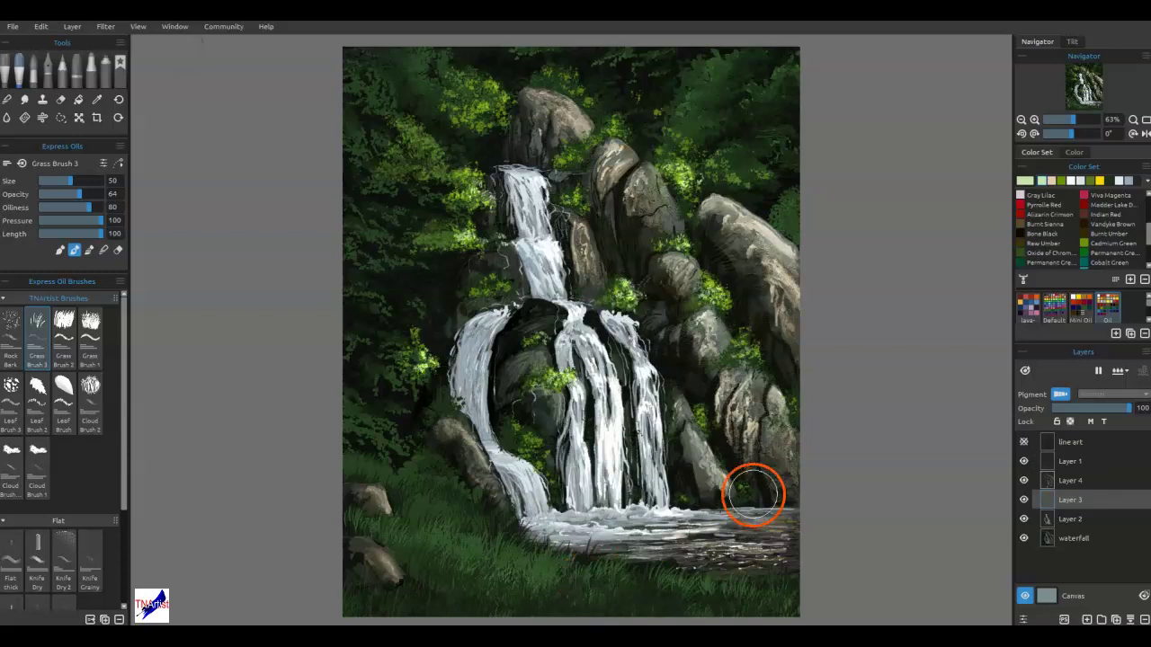
On Layer 4, erase highlights from the upper-right background foliage with the Round Soft 2 eraser at size 35.
left_click(1069, 480)
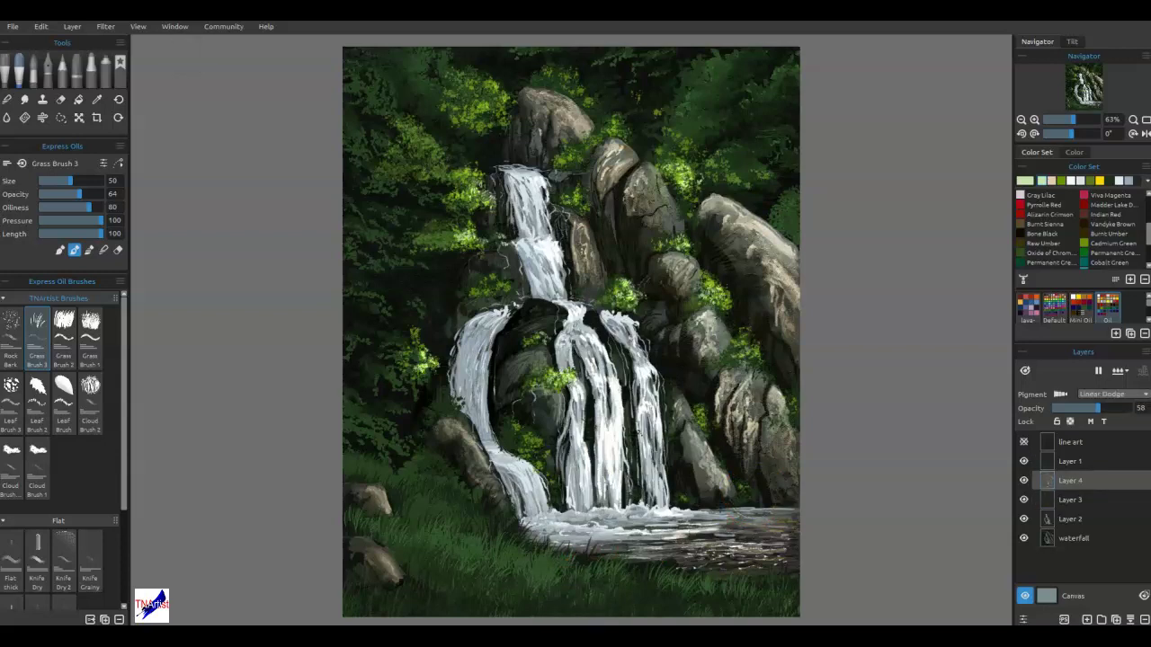
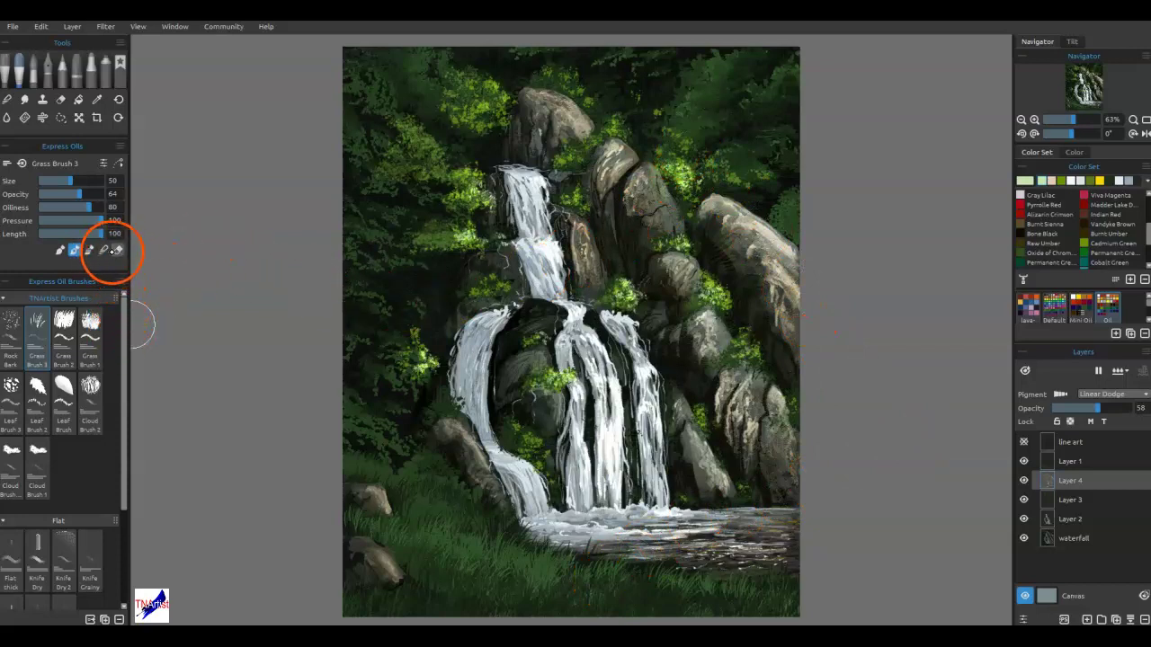
left_click(60, 99)
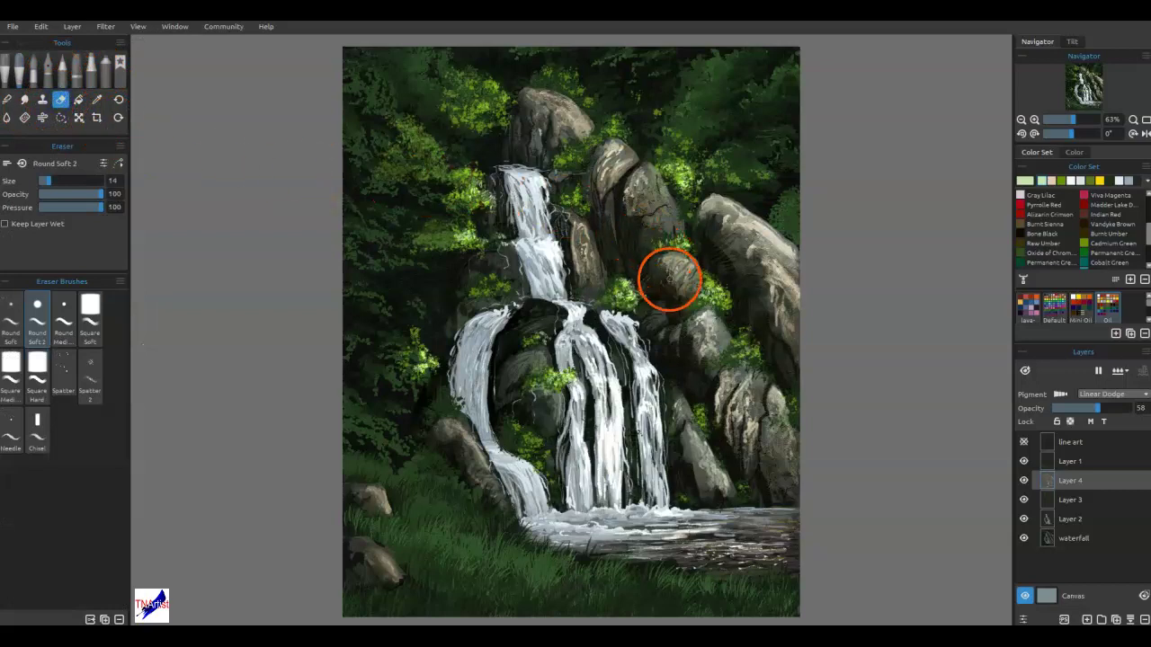
key("bracketright")
key("bracketright")
key("bracketright")
key("bracketright")
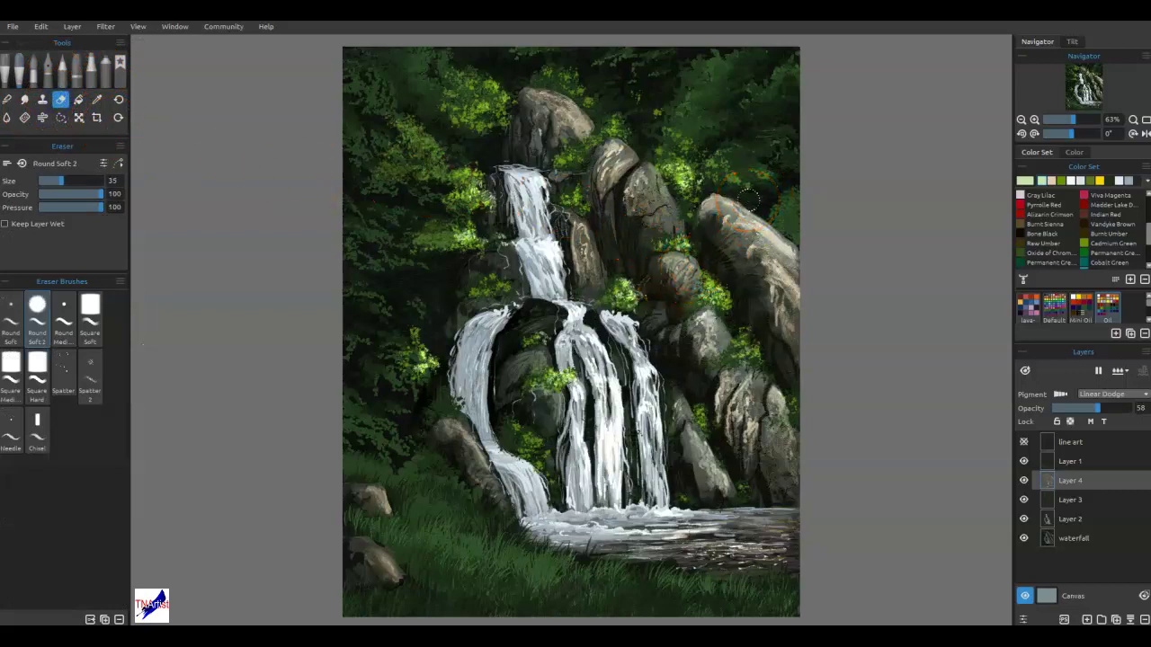
left_click_drag(753, 126, 765, 179)
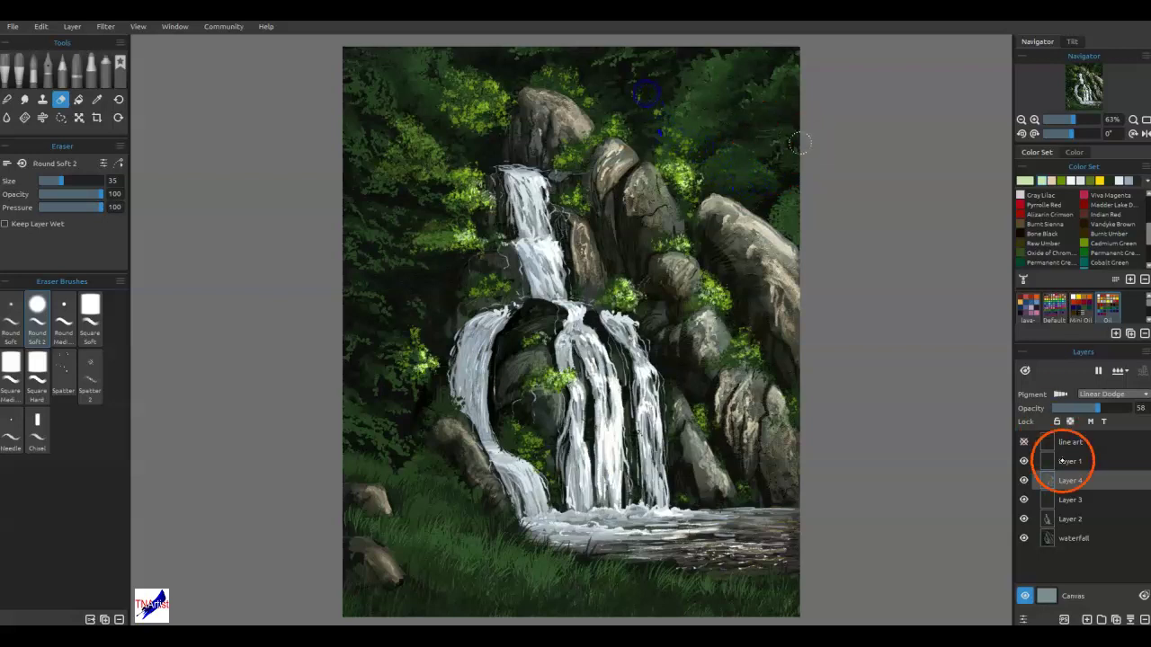
Check Layers 4 and 3 by toggling their visibility, and erase foliage highlights around the upper background on Layer 3.
left_click(1023, 480)
left_click(1023, 480)
left_click(1023, 480)
left_click(1023, 480)
left_click(1023, 500)
left_click(1023, 499)
left_click(1069, 499)
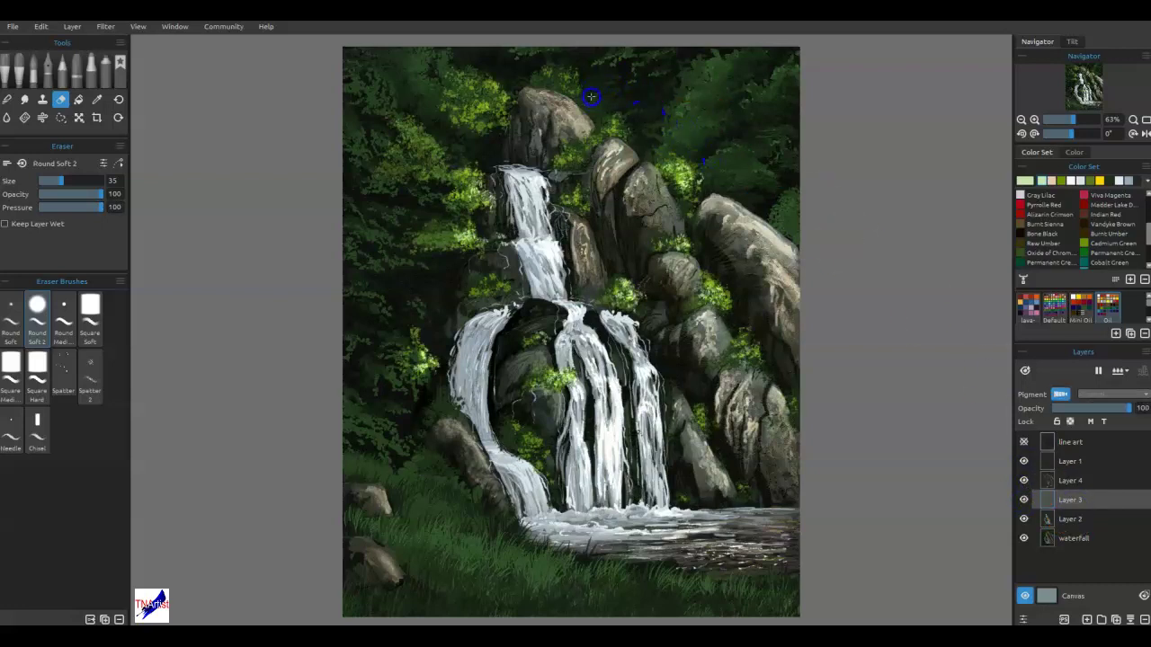
left_click_drag(796, 355, 817, 410)
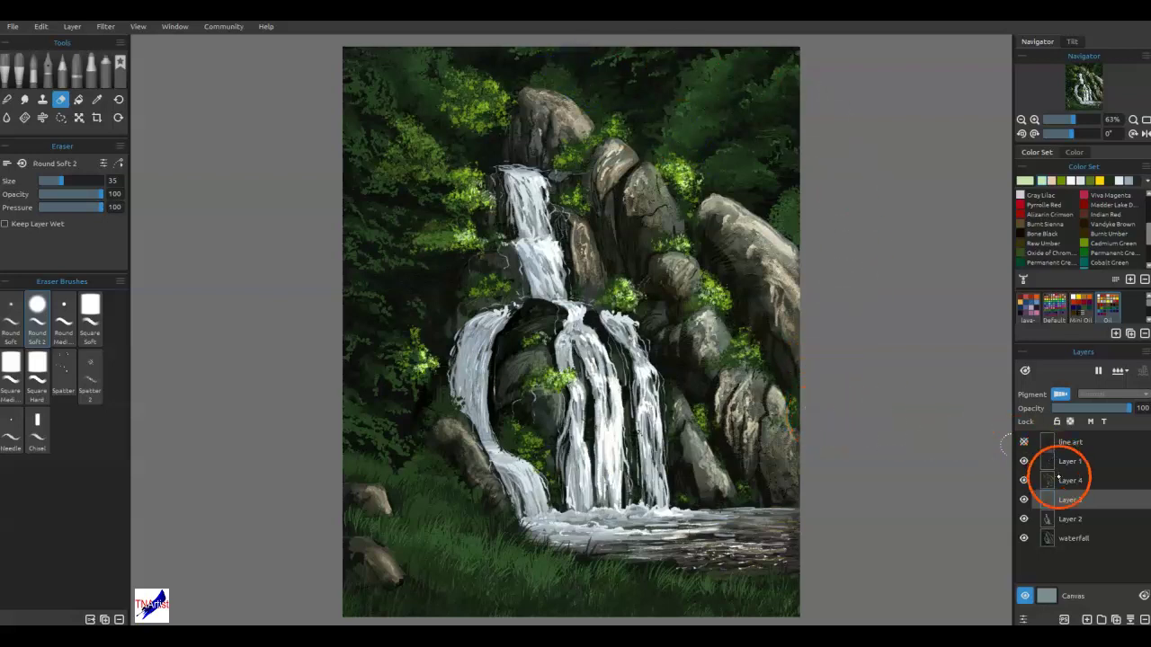
left_click(1023, 500)
left_click(1023, 500)
left_click(1064, 500)
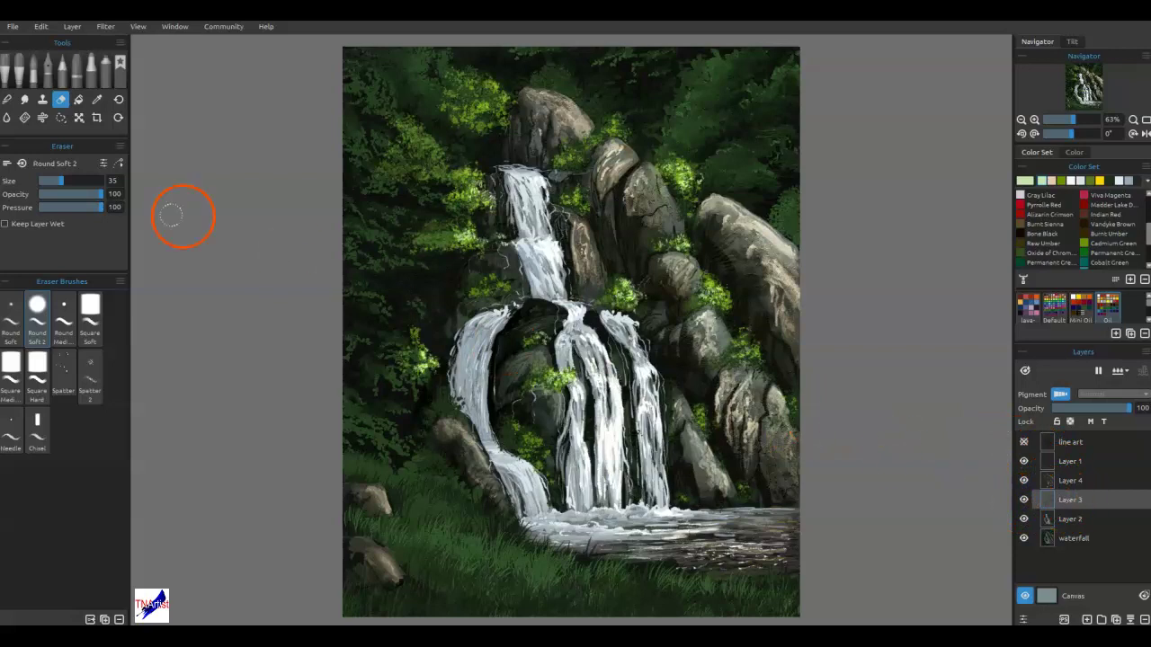
Soften the foliage on Layer 3 along the upper background with the Sea Foam brush in blend mode.
left_click(116, 69)
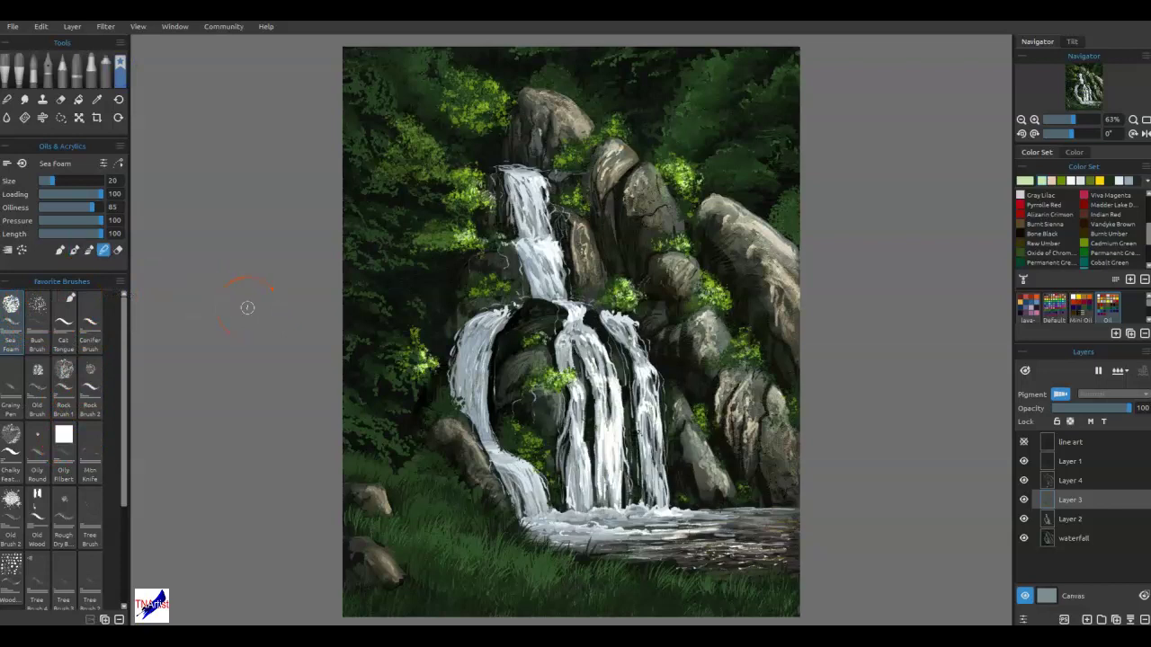
left_click_drag(689, 158, 703, 170)
left_click(625, 115)
left_click(549, 77)
left_click(459, 72)
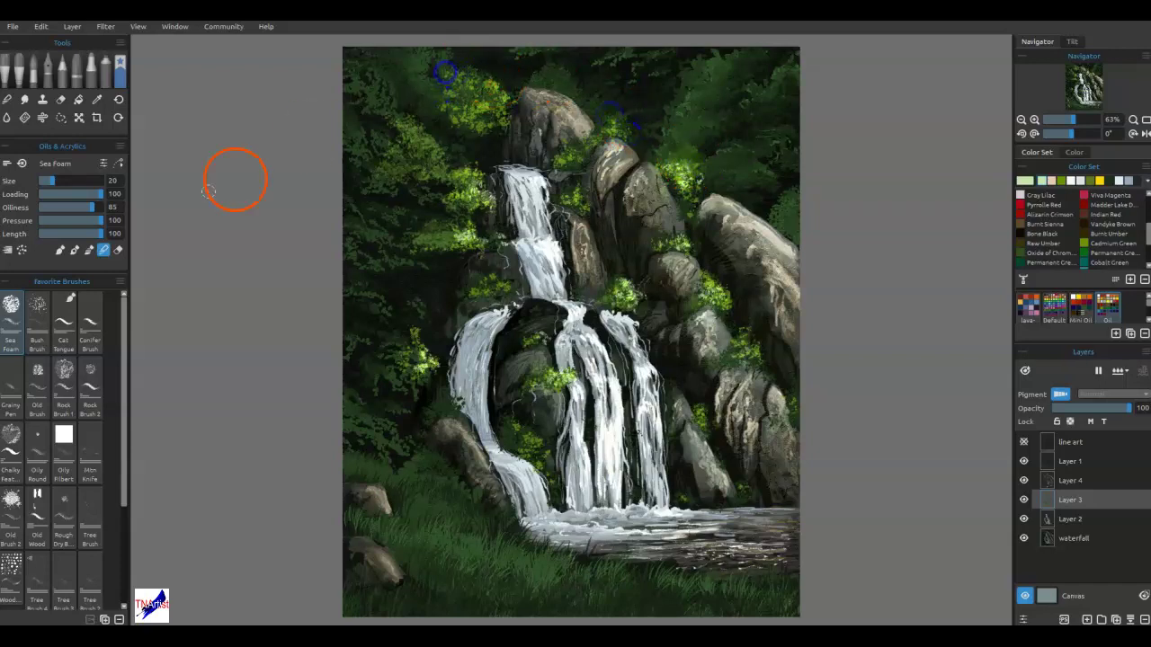
Switch to the Bush Brush from the favourite brushes and blend the foliage around the top rocks on Layer 3.
mouse_move(121, 501)
left_mouse_down()
mouse_move(121, 570)
mouse_move(121, 480)
mouse_move(120, 578)
left_mouse_up()
left_click(19, 55)
left_click(89, 250)
left_click(119, 64)
mouse_move(116, 526)
left_mouse_down()
mouse_move(122, 599)
mouse_move(121, 470)
left_mouse_up()
left_click(37, 315)
mouse_move(678, 131)
left_mouse_down()
mouse_move(638, 186)
mouse_move(593, 141)
mouse_move(614, 116)
mouse_move(622, 130)
left_mouse_up()
mouse_move(680, 153)
left_mouse_down()
mouse_move(773, 189)
mouse_move(725, 281)
mouse_move(733, 306)
mouse_move(492, 80)
mouse_move(452, 99)
left_mouse_up()
Check Layer 4 by toggling its visibility and blend its bush highlights around the upper rocks and the left foliage.
left_click(1072, 481)
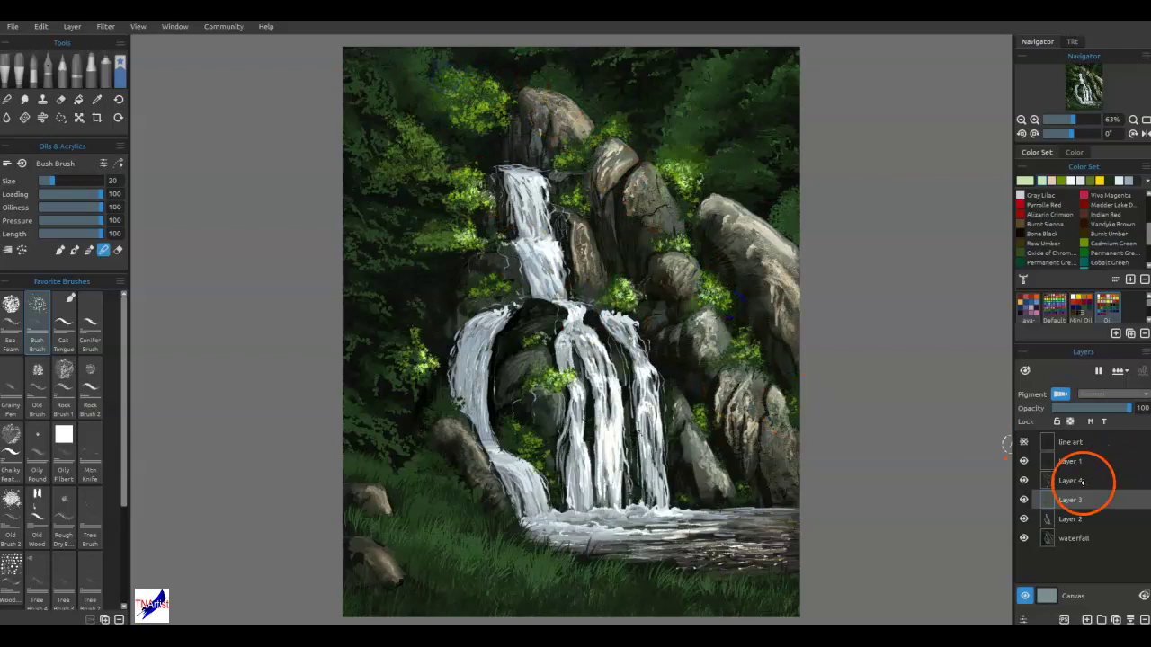
left_click(1023, 480)
left_click(1023, 481)
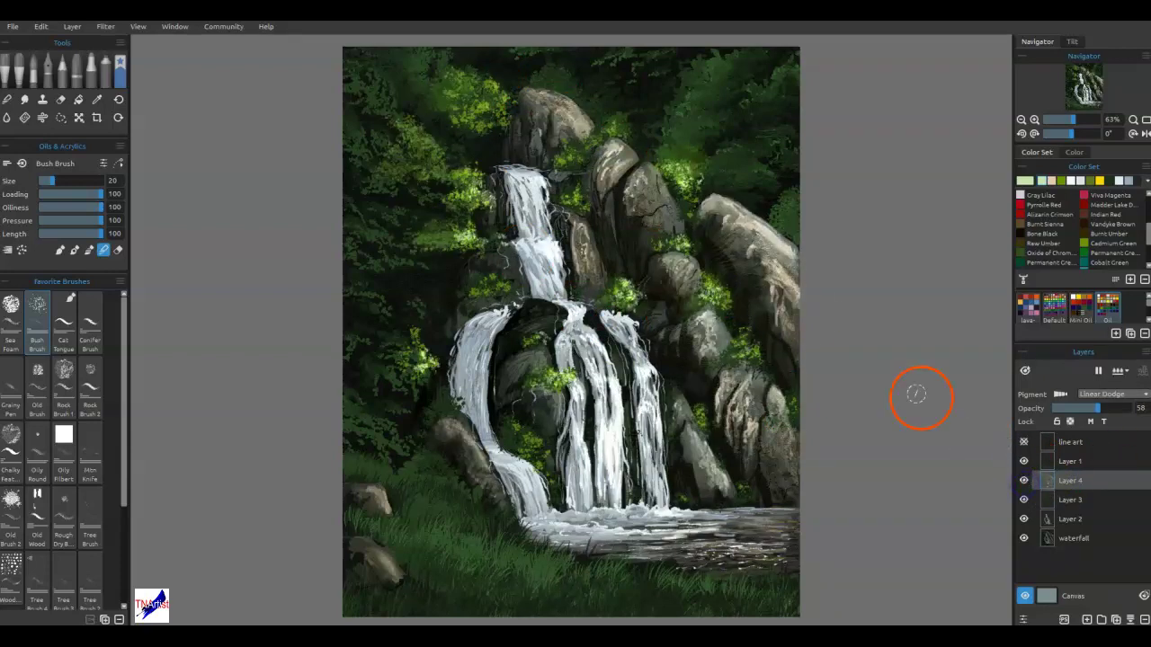
mouse_move(434, 106)
left_mouse_down()
mouse_move(437, 93)
mouse_move(387, 165)
mouse_move(404, 152)
mouse_move(818, 433)
left_mouse_up()
mouse_move(819, 198)
left_mouse_down()
mouse_move(685, 172)
mouse_move(697, 186)
mouse_move(674, 156)
mouse_move(667, 166)
mouse_move(694, 160)
left_mouse_up()
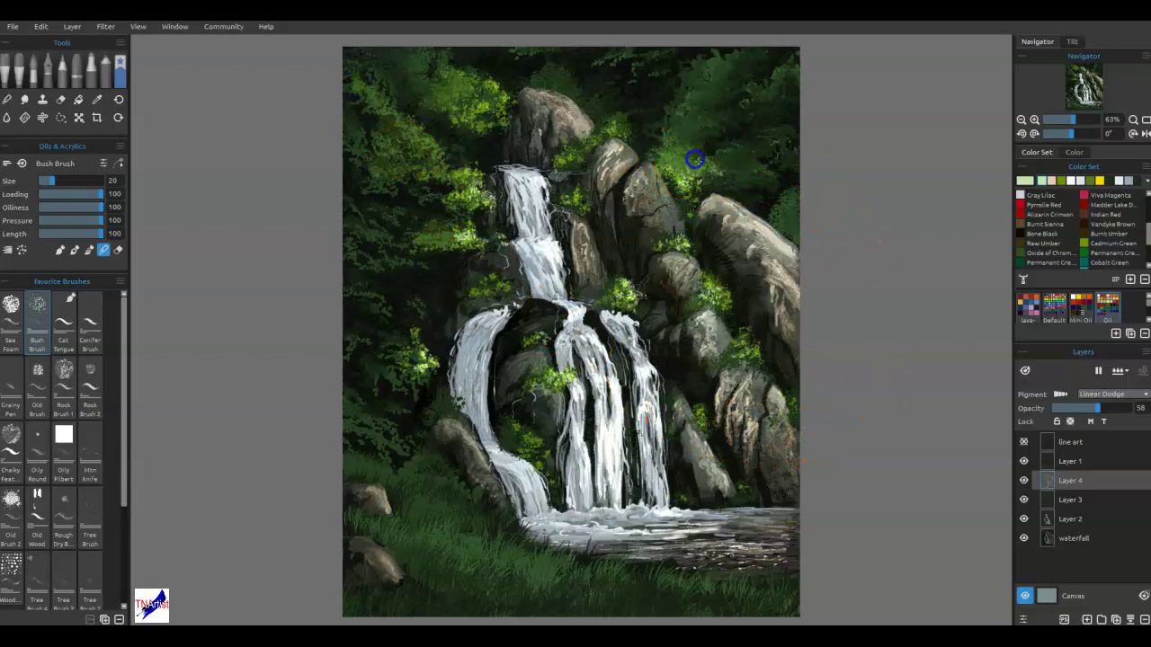
mouse_move(675, 119)
left_mouse_down()
mouse_move(700, 106)
mouse_move(682, 153)
mouse_move(617, 129)
mouse_move(582, 97)
mouse_move(641, 119)
mouse_move(645, 146)
mouse_move(589, 100)
mouse_move(596, 144)
left_mouse_up()
mouse_move(596, 151)
left_mouse_down()
mouse_move(566, 121)
mouse_move(450, 70)
mouse_move(464, 203)
mouse_move(400, 193)
mouse_move(441, 239)
mouse_move(399, 213)
mouse_move(504, 283)
mouse_move(521, 382)
mouse_move(419, 362)
left_mouse_up()
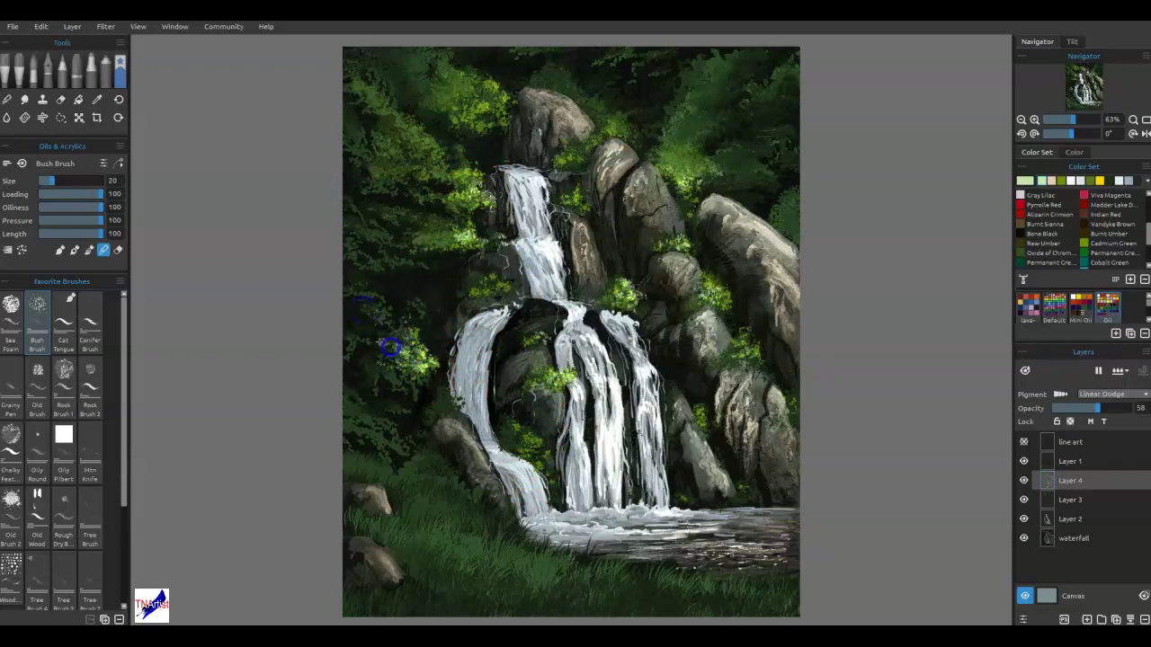
Blend the Layer 4 highlights on the bushes around the lower waterfall and the right-hand rocks.
left_click(459, 454)
left_click(550, 387)
left_click(515, 434)
left_click(750, 405)
left_click(753, 356)
left_click(774, 385)
mouse_move(717, 366)
left_mouse_down()
mouse_move(686, 484)
mouse_move(883, 498)
left_mouse_up()
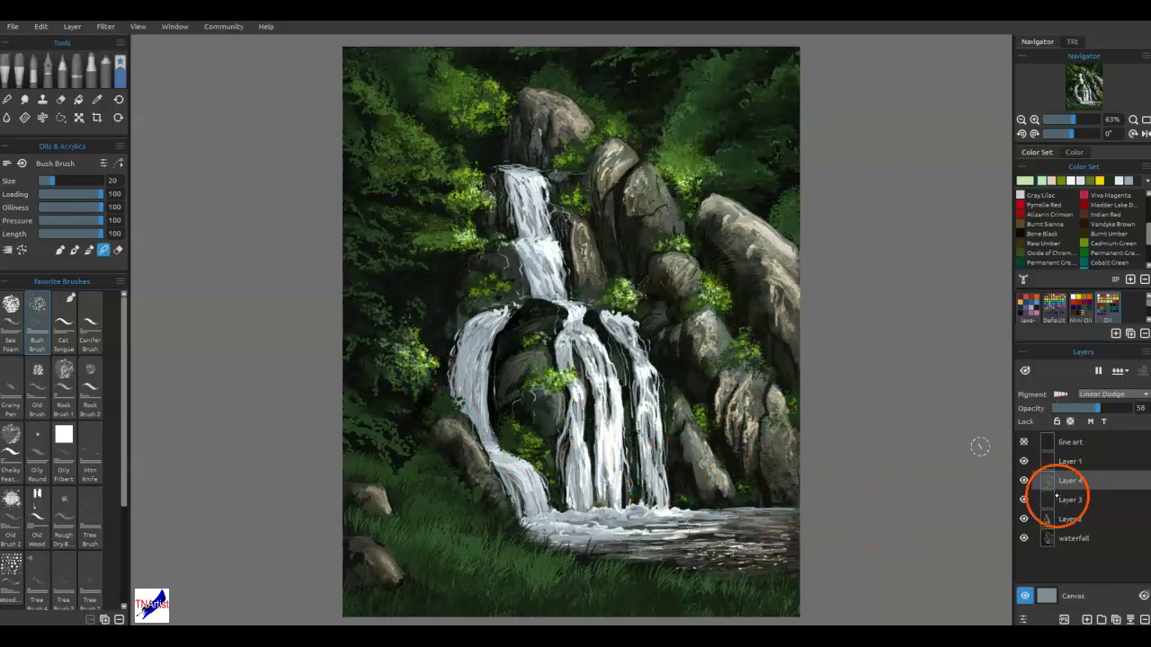
Check the contents of Layers 1 and 3 by toggling their visibility, and make Layer 3 active.
left_click(1072, 461)
left_click(1024, 462)
left_click(1027, 462)
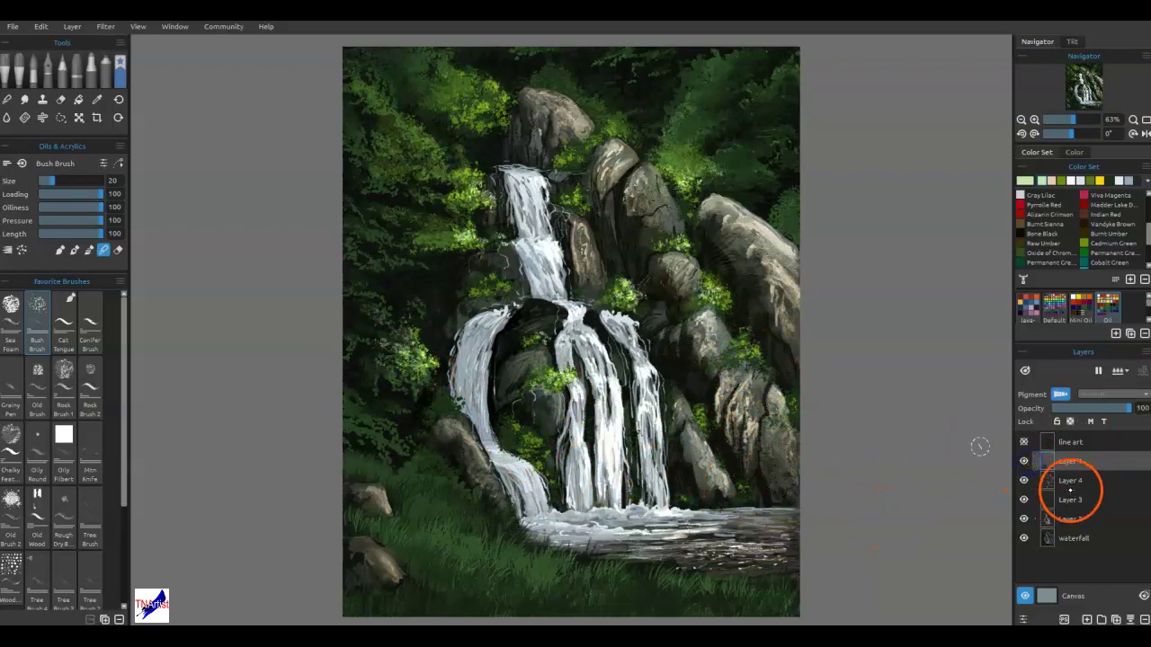
left_click(1071, 485)
left_click(1063, 499)
left_click(1026, 500)
left_click(1024, 500)
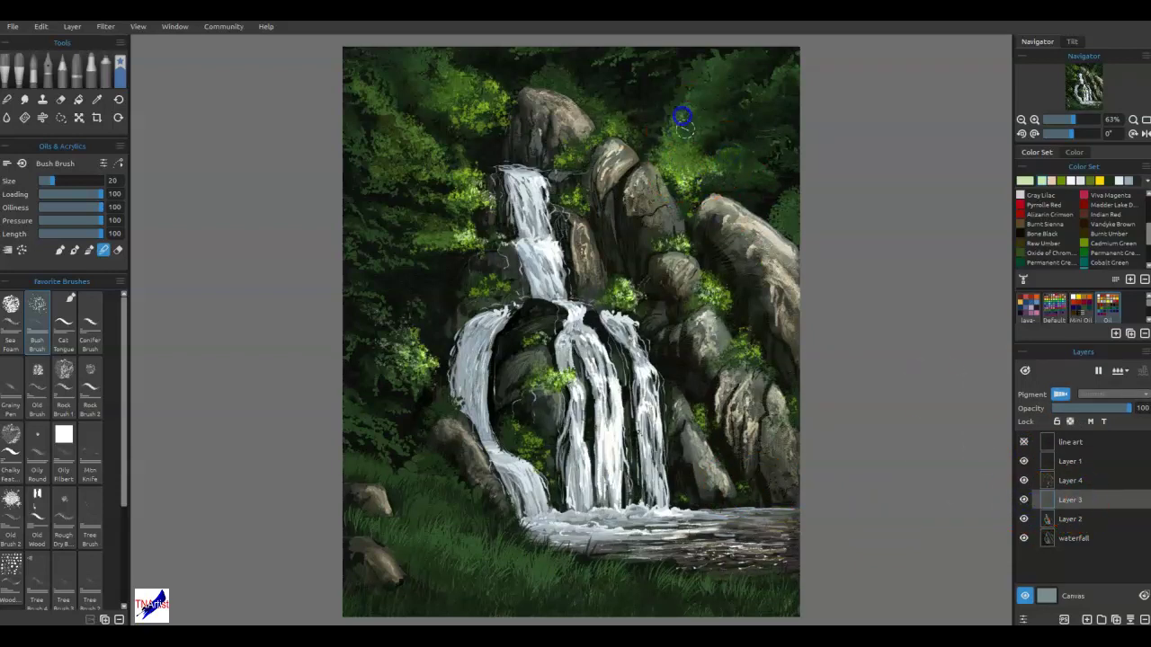
Blend the foliage highlights along the left side of the waterfall on Layer 3 with the Bush Brush.
left_click(419, 156)
left_click(372, 123)
mouse_move(475, 194)
left_mouse_down()
mouse_move(477, 180)
mouse_move(465, 202)
left_mouse_up()
left_click(441, 239)
left_click(408, 338)
left_click(409, 305)
mouse_move(377, 308)
left_mouse_down()
mouse_move(419, 336)
mouse_move(411, 359)
left_mouse_up()
mouse_move(355, 326)
left_mouse_down()
mouse_move(466, 436)
mouse_move(535, 482)
mouse_move(527, 426)
mouse_move(570, 472)
mouse_move(601, 416)
left_mouse_up()
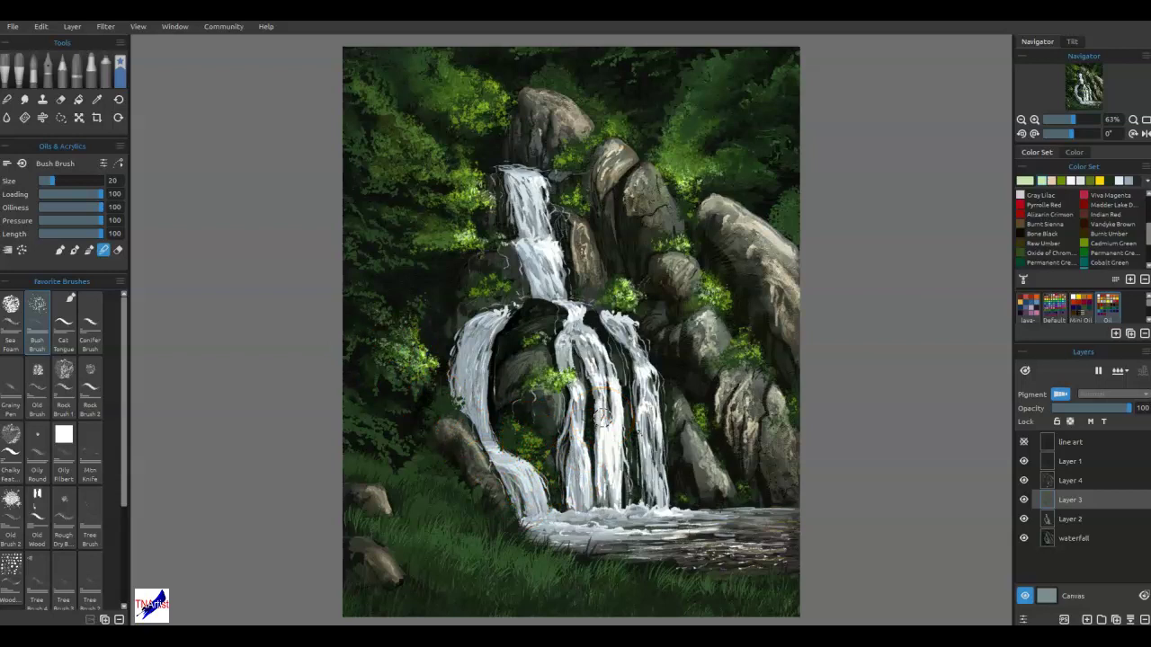
Soften the bush highlights beside the lower-left cascade and the foliage left of the upper fall.
left_click(420, 355)
mouse_move(453, 357)
left_mouse_down()
mouse_move(492, 282)
mouse_move(460, 244)
left_mouse_up()
left_click(457, 238)
left_click(472, 246)
left_click(463, 242)
left_click(429, 222)
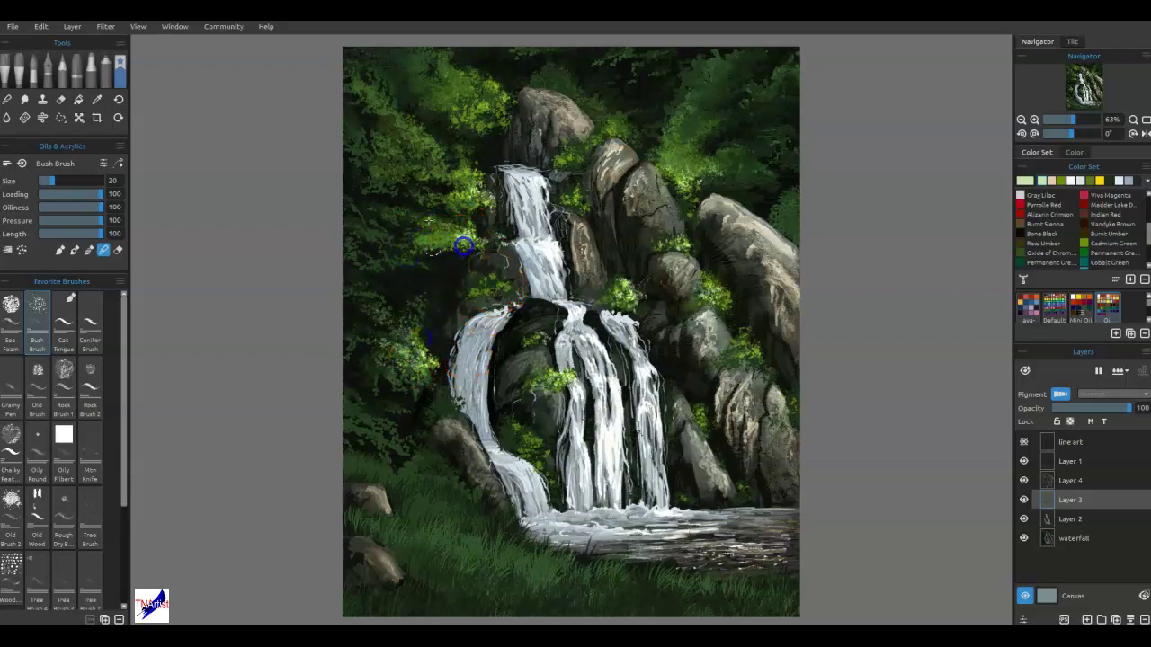
Make Layer 4 active and blend its highlights on the left foliage and the bush beneath the central rock.
left_click(1070, 480)
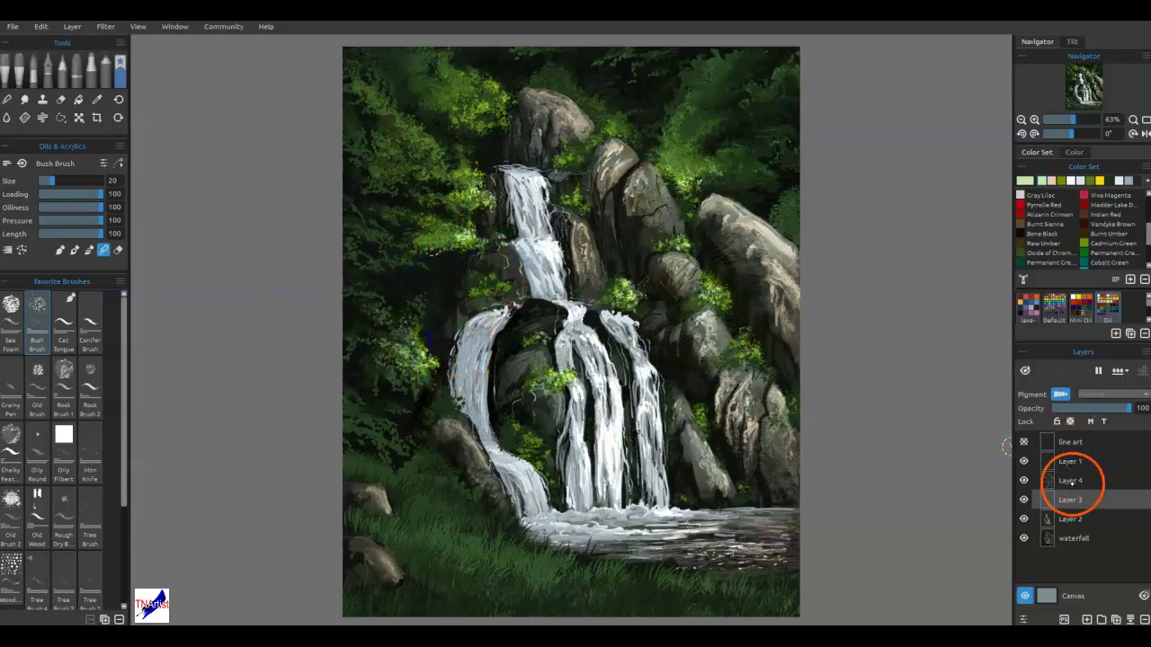
left_click(464, 246)
left_click(389, 264)
left_click(458, 345)
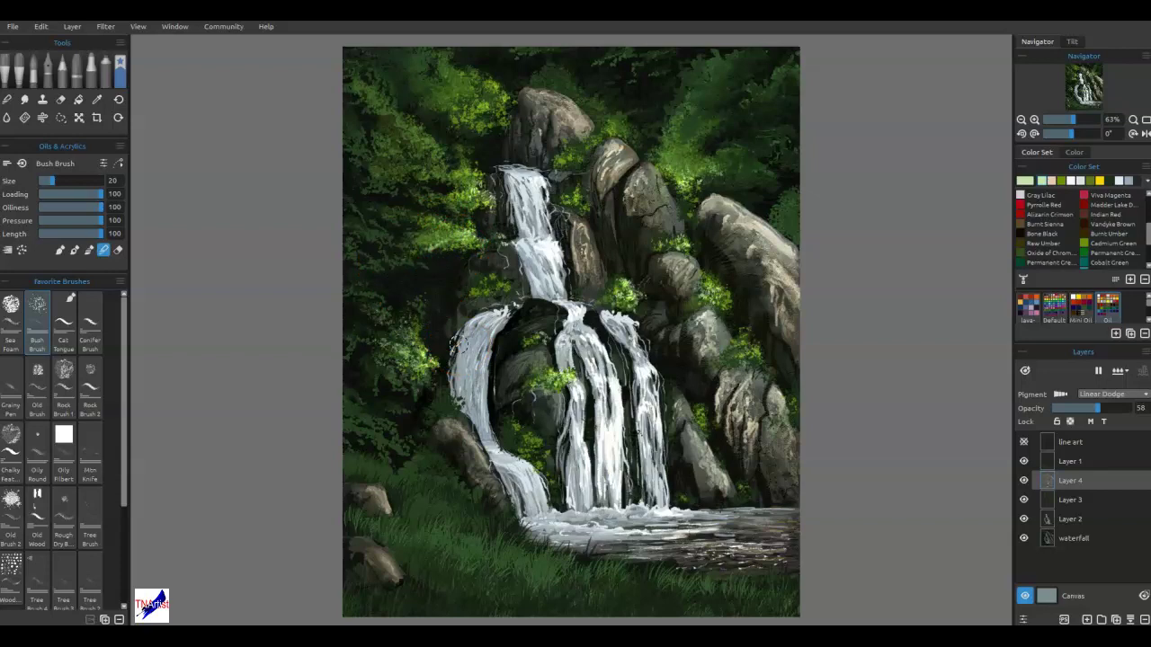
left_click(527, 441)
Return to Layer 3 and blend the bushes around the central rock and between the lower right-hand rocks.
left_click(1070, 500)
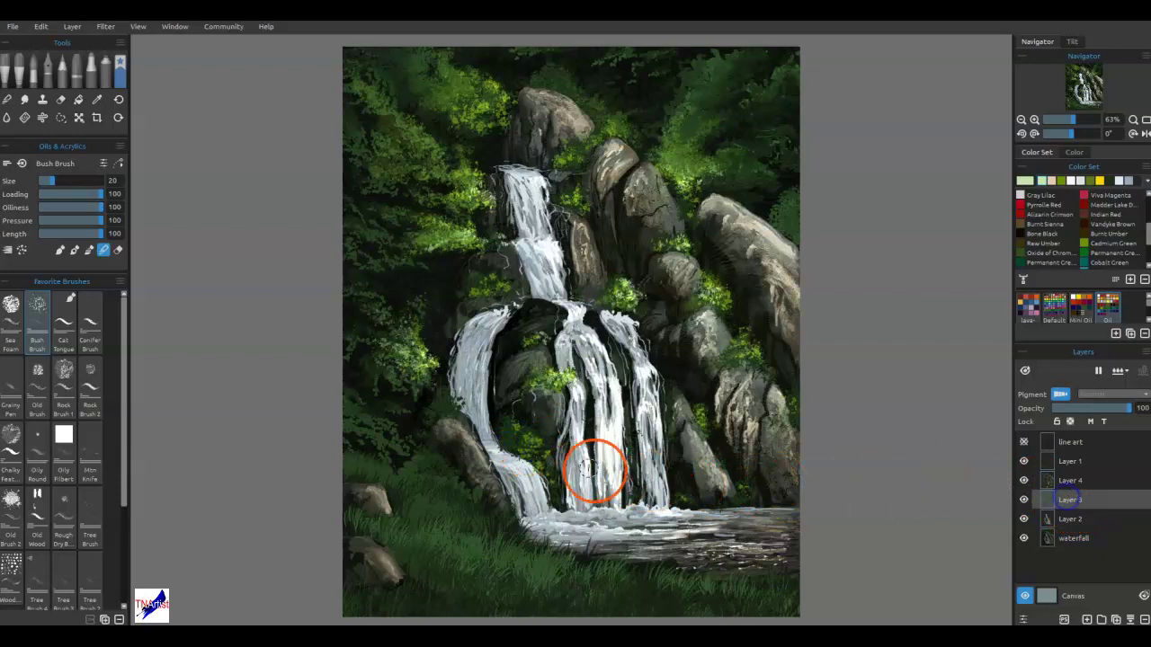
left_click_drag(532, 440, 533, 454)
left_click(591, 387)
left_click(556, 378)
left_click(794, 402)
left_click(705, 425)
left_click(714, 412)
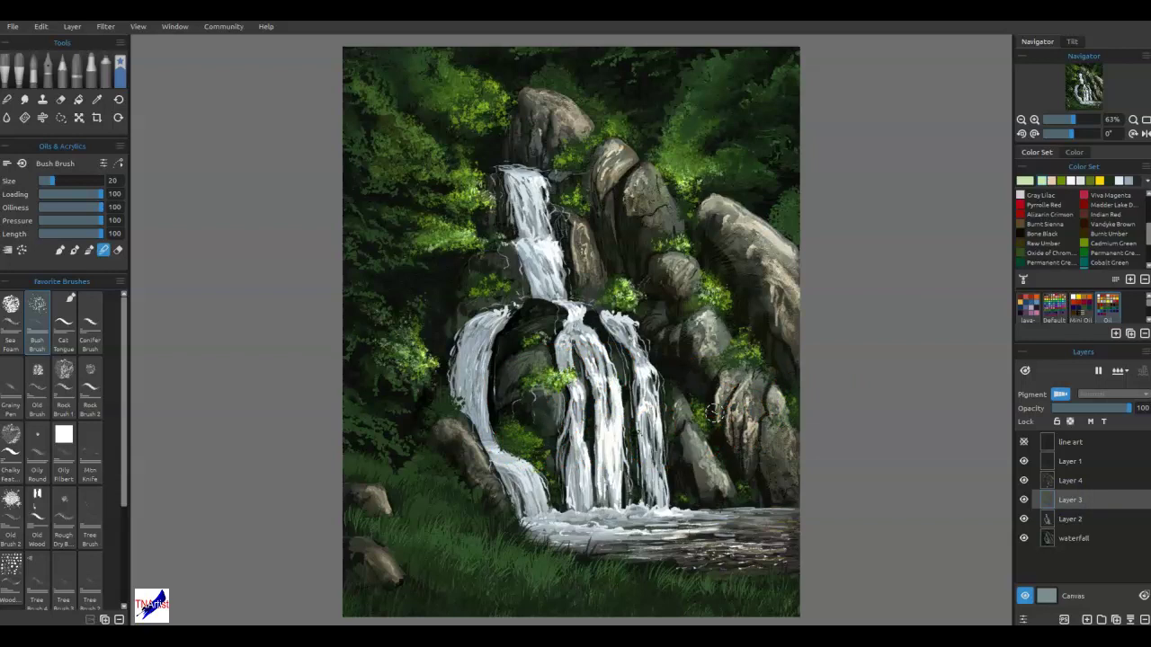
left_click(508, 389)
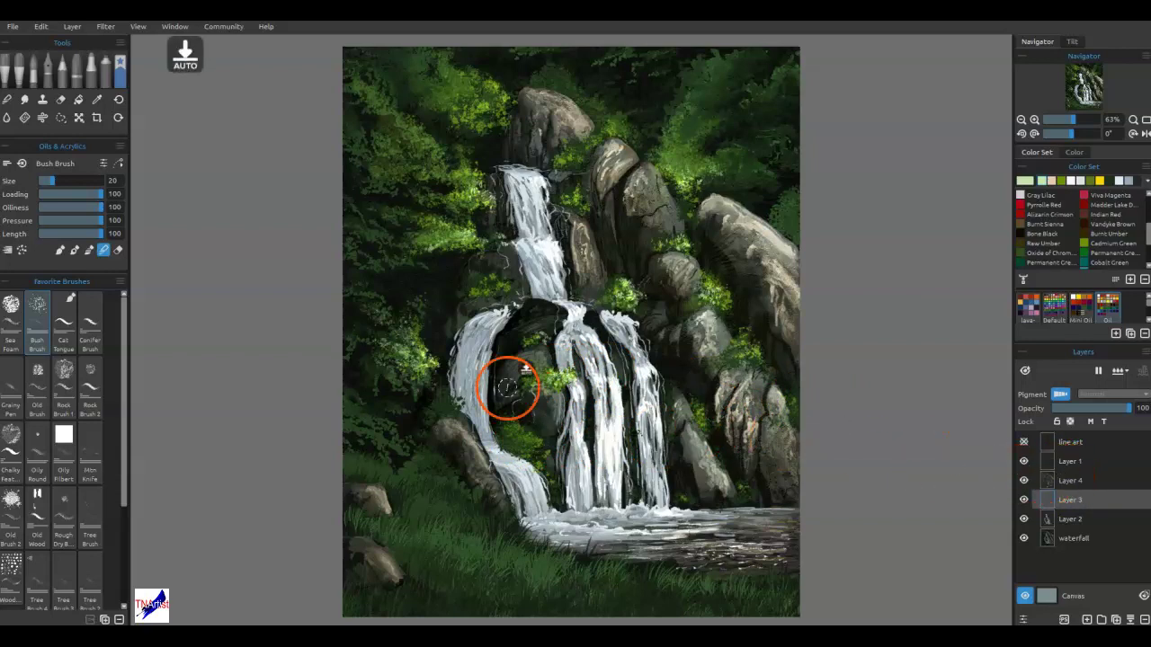
Choose the Dip Pen from the ink brushes with an olive green swatch and make Layer 1 active.
left_click(49, 72)
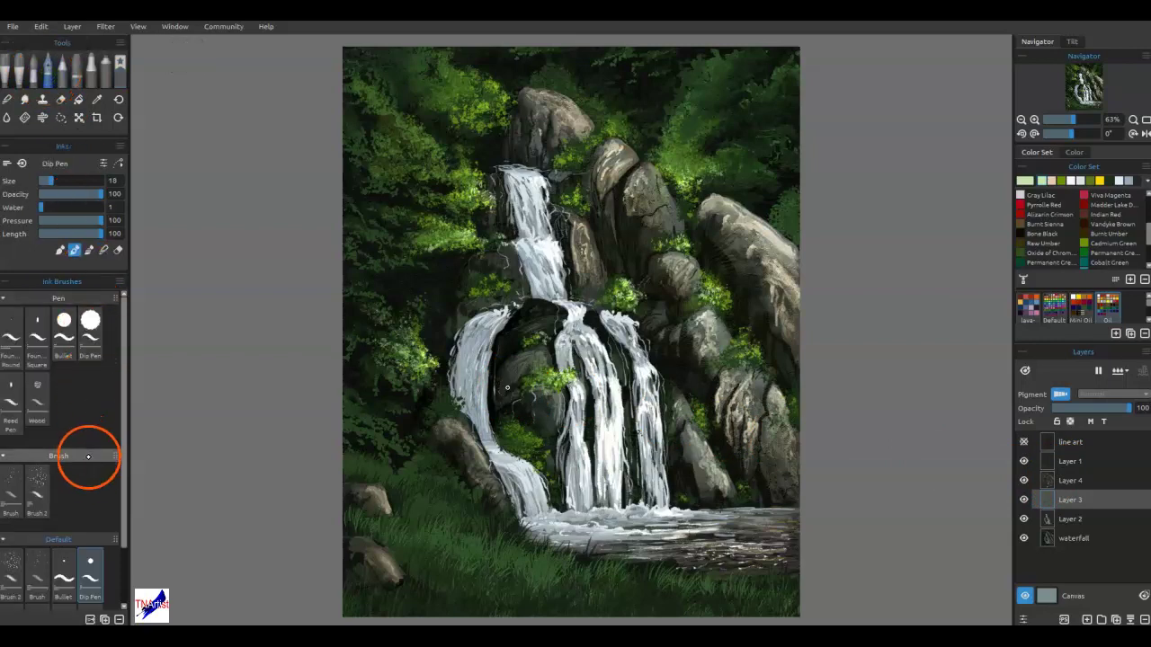
left_click_drag(550, 582, 581, 578)
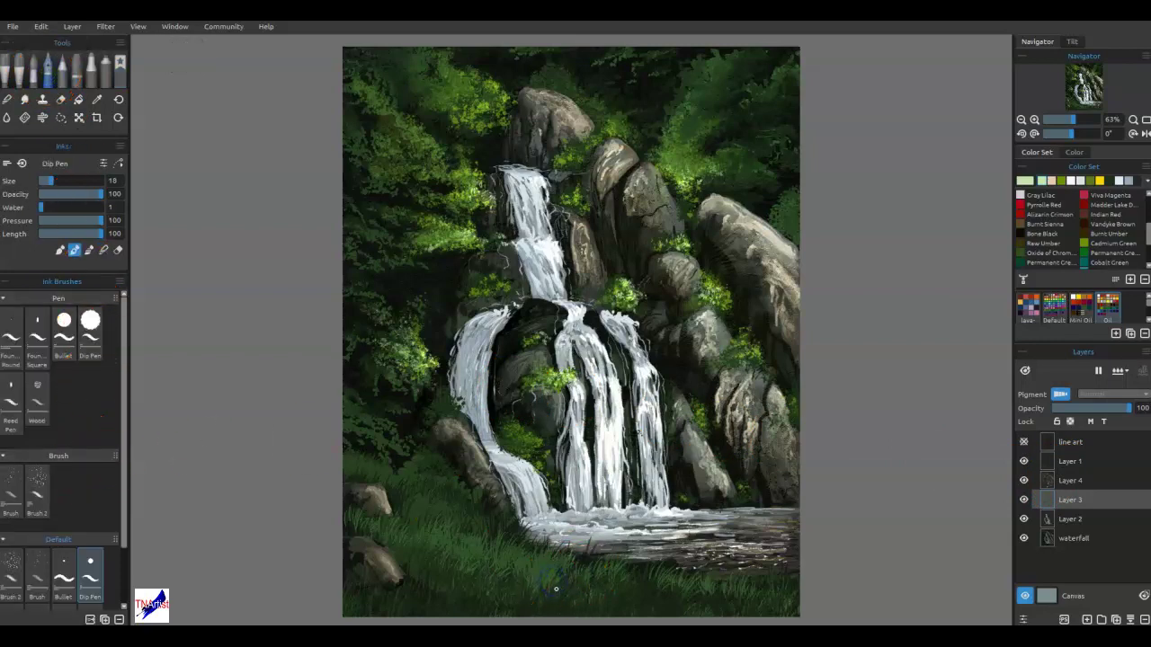
left_click(1089, 181)
left_click_drag(555, 546, 554, 587)
left_click(1069, 460)
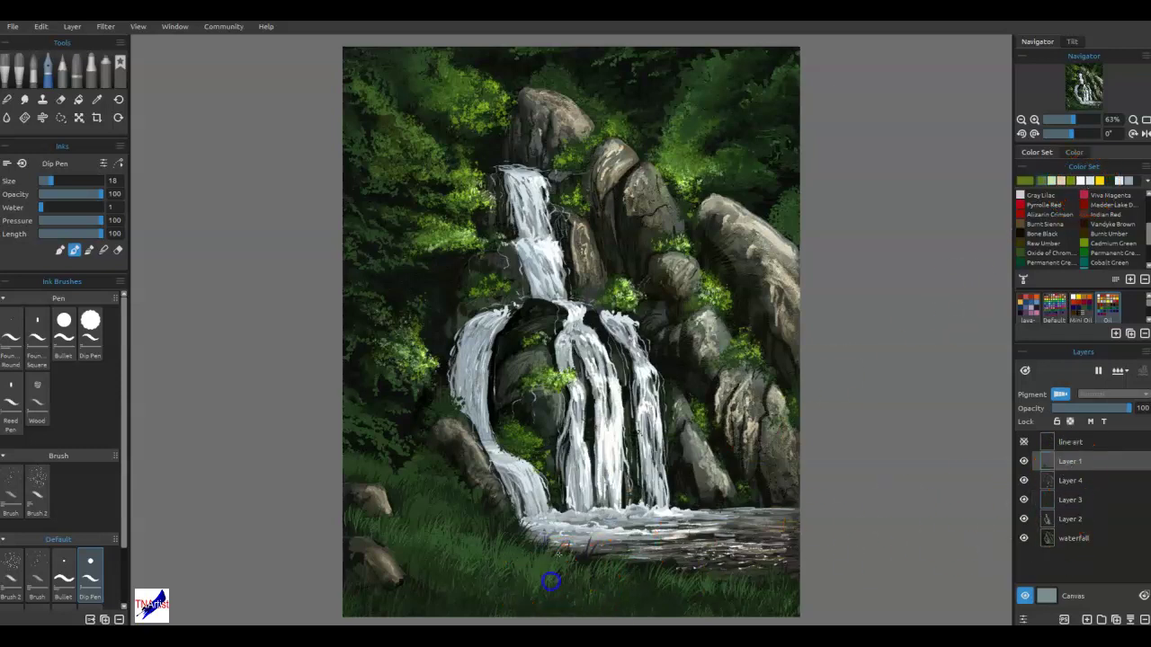
Paint fine olive-green grass blades over the left bank below the pool on Layer 1.
left_click(495, 596)
left_click(403, 519)
left_click(585, 547)
left_click(506, 598)
left_click(480, 547)
left_click(516, 545)
left_click(501, 564)
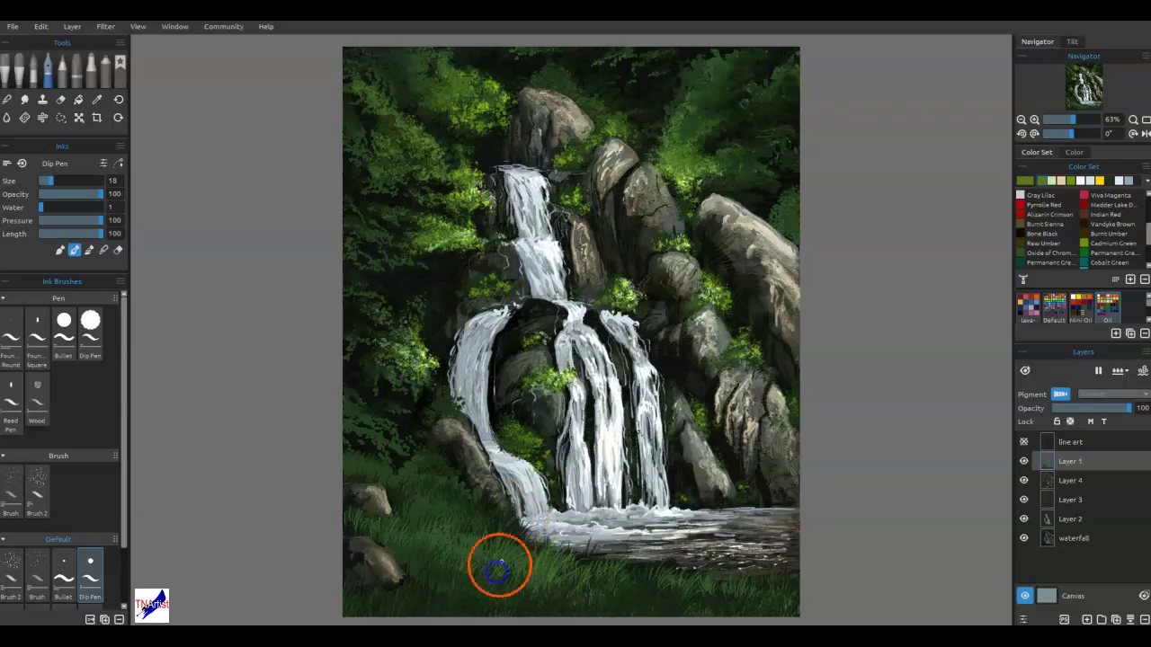
Extend the grass blades across the foreground toward both sides of the bank.
left_click(593, 592)
left_click(652, 581)
left_click(444, 582)
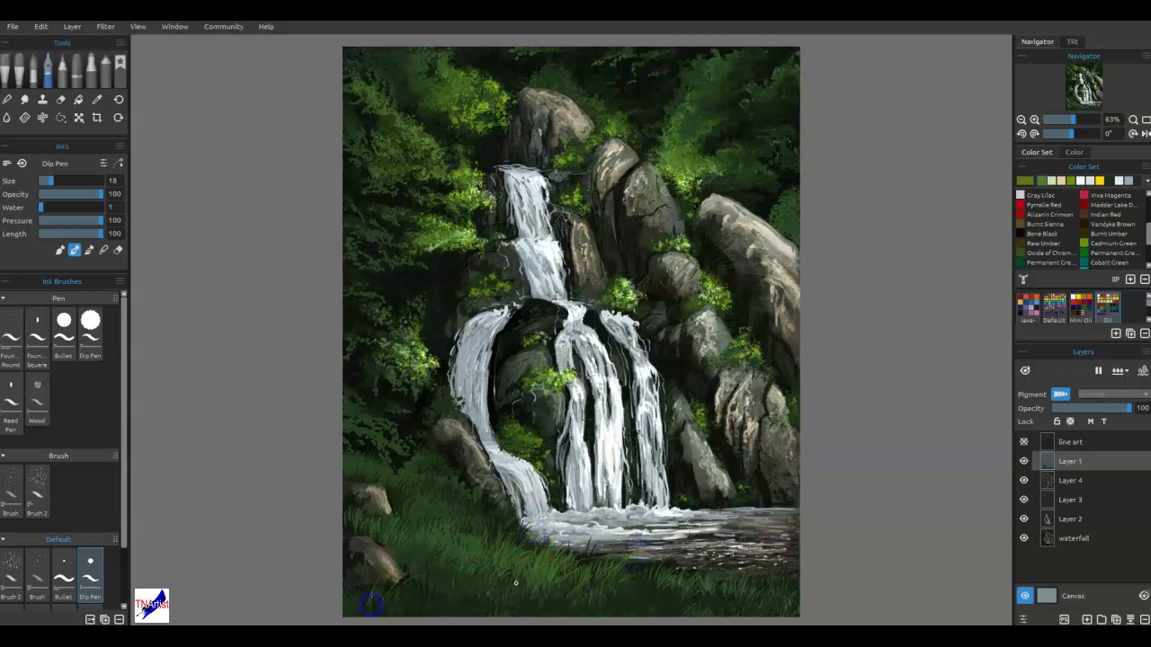
left_click(483, 596)
left_click_drag(491, 586, 500, 502)
left_click(506, 514)
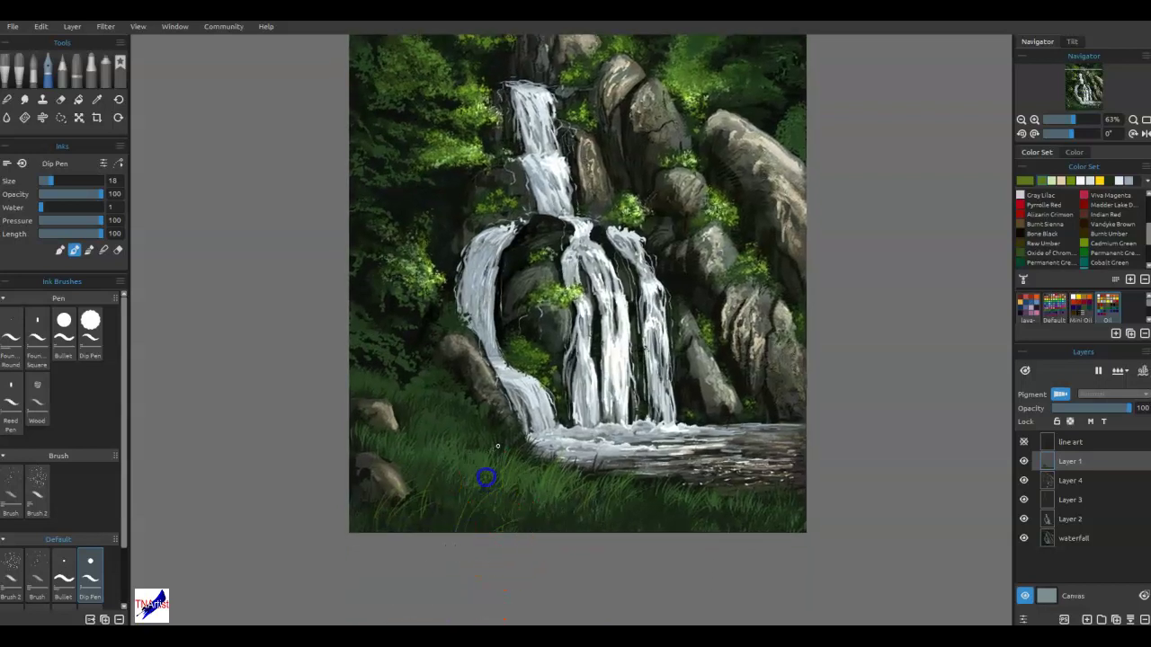
Add more olive-green blades along the pool's edge and around the left-hand foreground rocks.
left_click(539, 488)
left_click(598, 500)
left_click(655, 505)
left_click(592, 484)
left_click(502, 479)
left_click(505, 500)
left_click(427, 453)
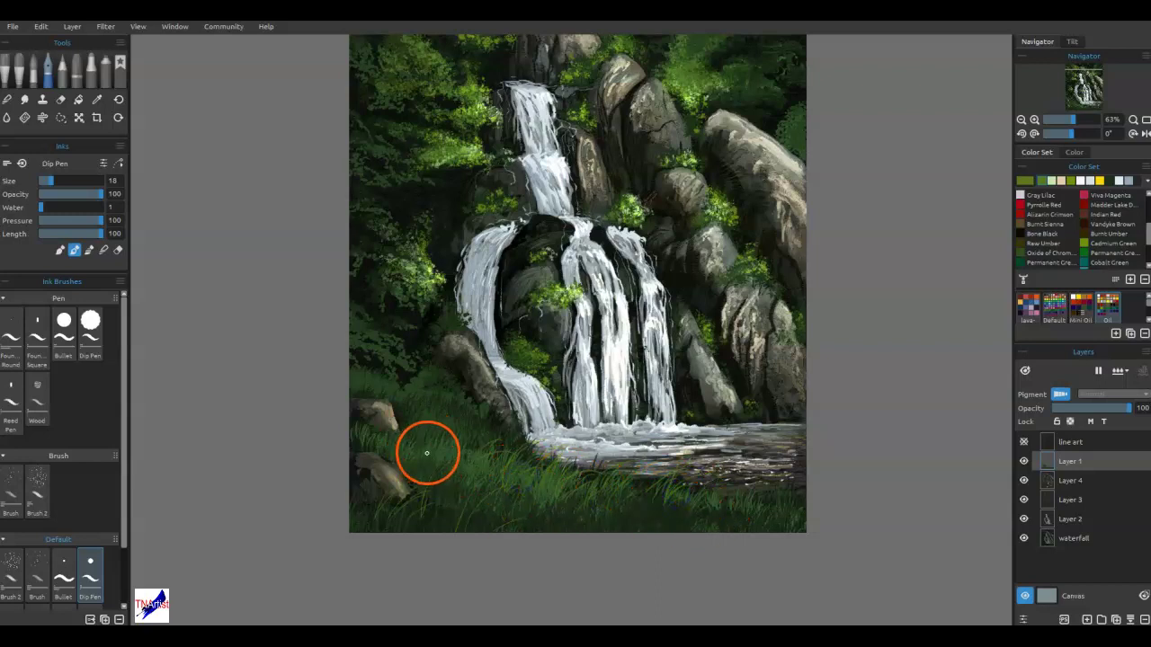
left_click(491, 434)
Sample a brighter green from the left bush and paint lighter grass blades along the water's edge.
left_click(429, 280, "alt")
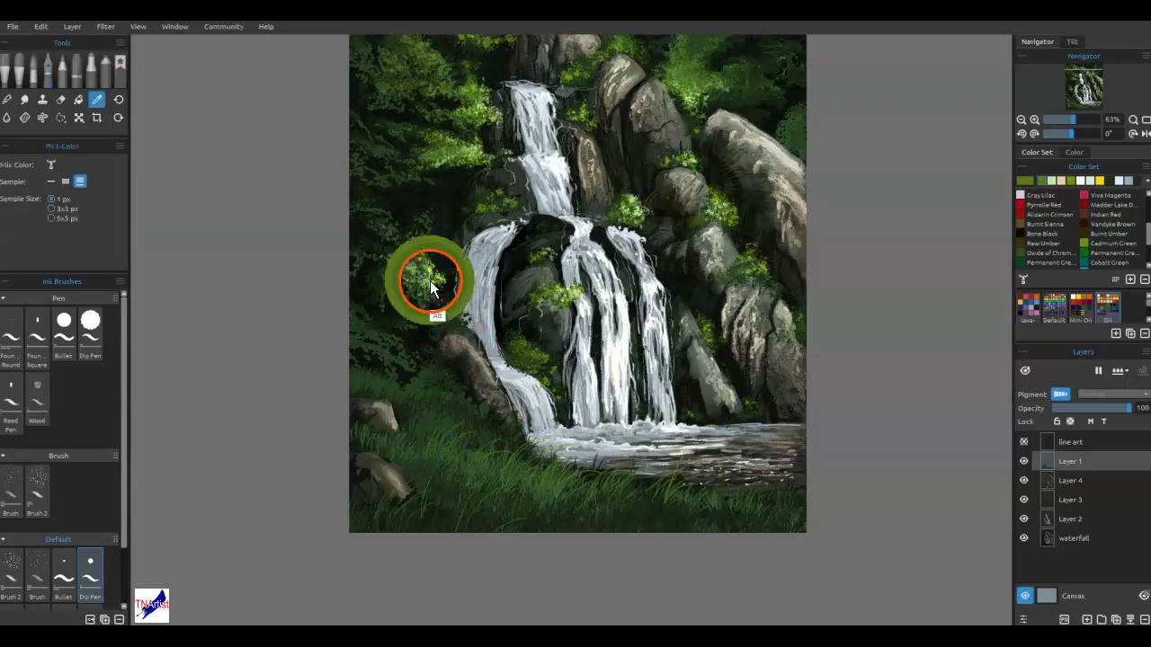
left_click(478, 405)
left_click(531, 466)
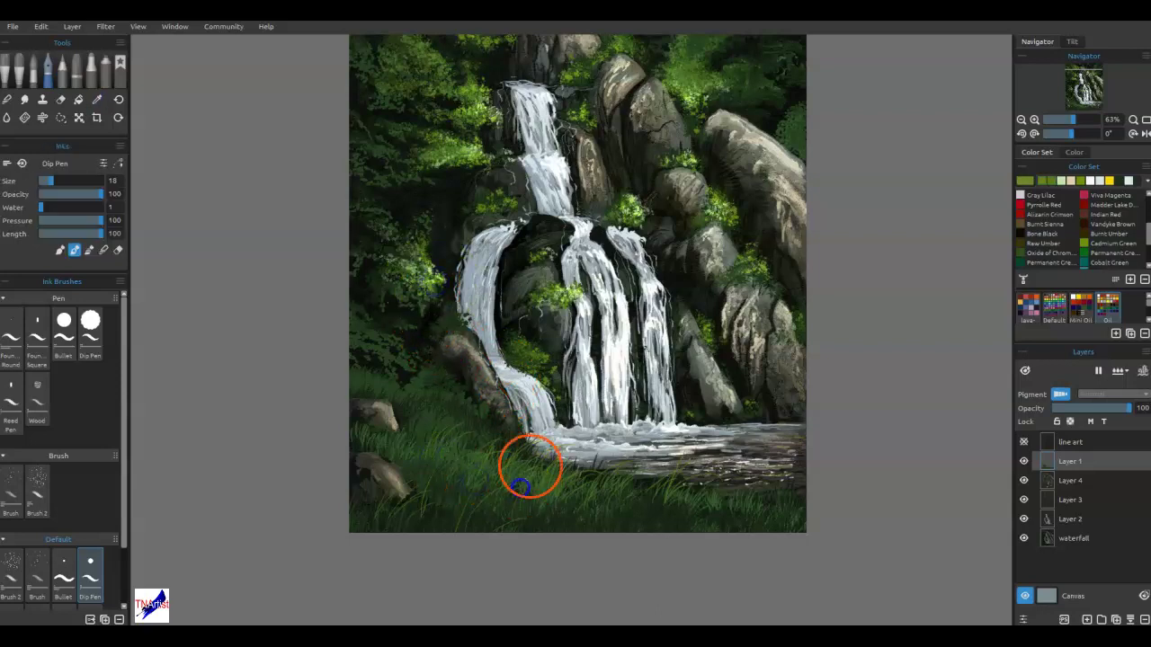
left_click(573, 477)
left_click(350, 490)
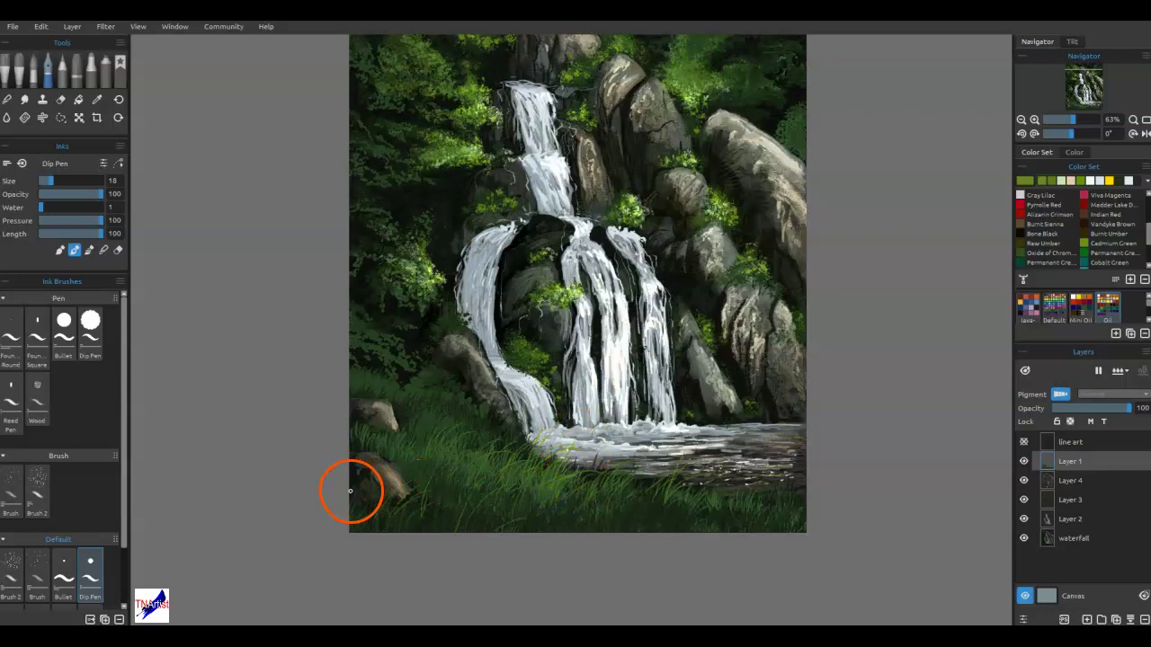
Switch to the Grainy Pen from the favourite brushes and blend the new blades across the foreground grass.
left_click(118, 63)
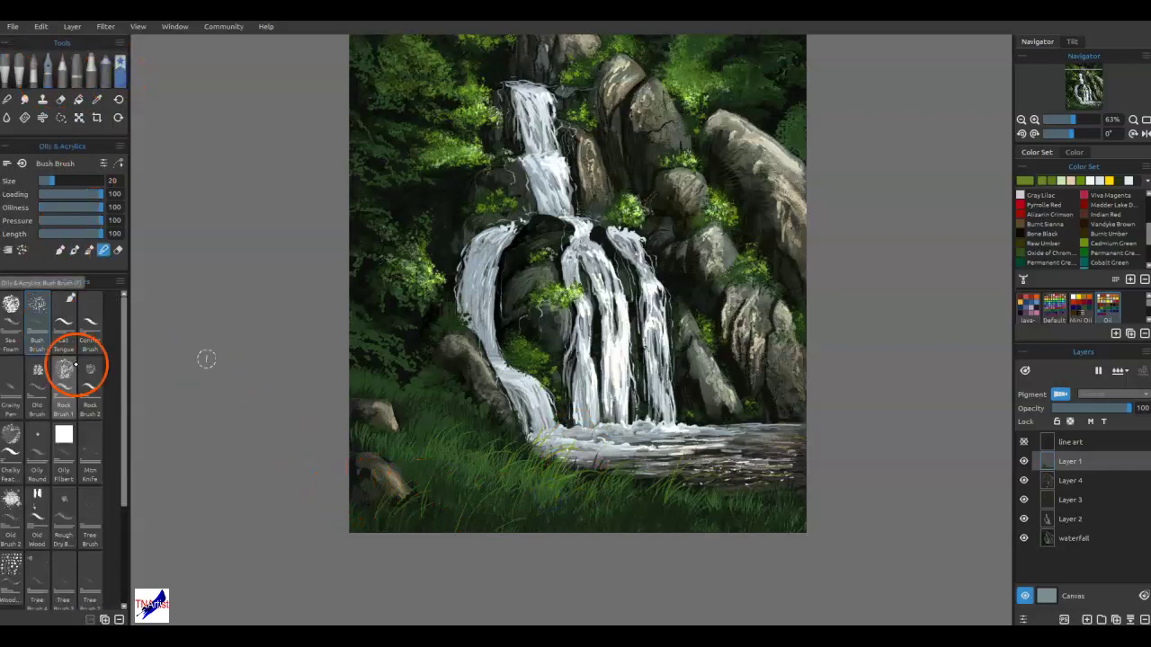
left_click(11, 377)
left_click_drag(441, 463, 451, 440)
mouse_move(503, 491)
left_mouse_down()
mouse_move(561, 486)
mouse_move(576, 448)
mouse_move(590, 486)
mouse_move(591, 444)
left_mouse_up()
left_click_drag(595, 503, 620, 467)
left_click(647, 486)
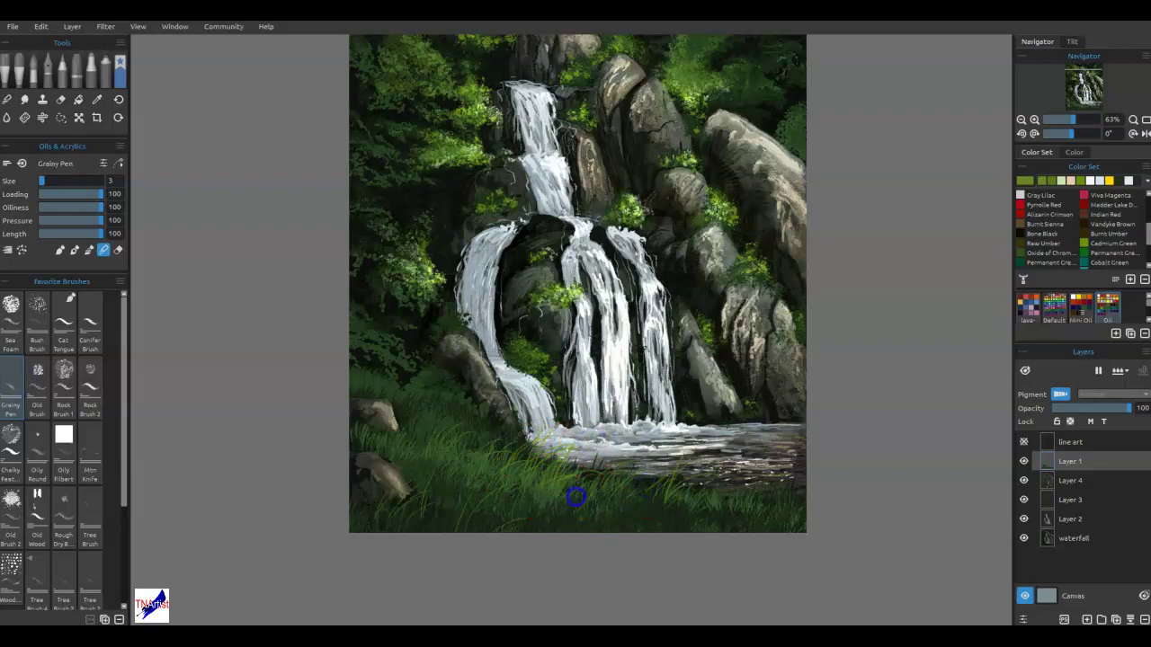
left_click(423, 519)
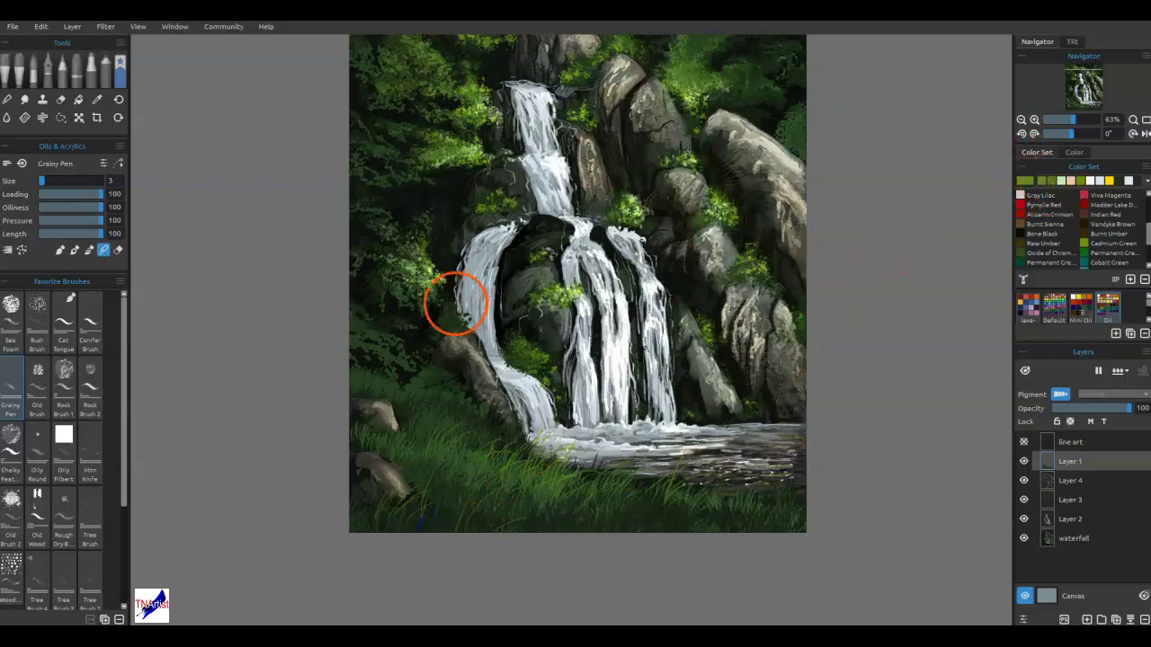
Paint long light-green blades across the foreground grass with the Cat Tongue brush at size 8 and save the painting.
left_click(74, 313)
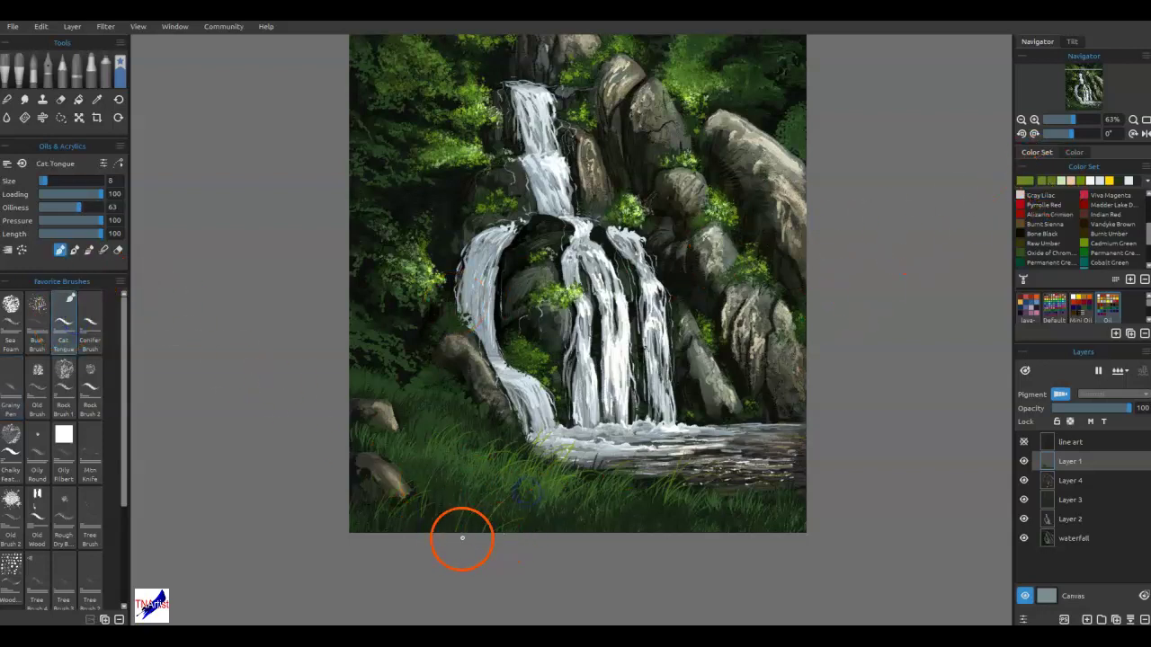
mouse_move(387, 532)
left_mouse_down()
mouse_move(417, 497)
mouse_move(402, 491)
left_mouse_up()
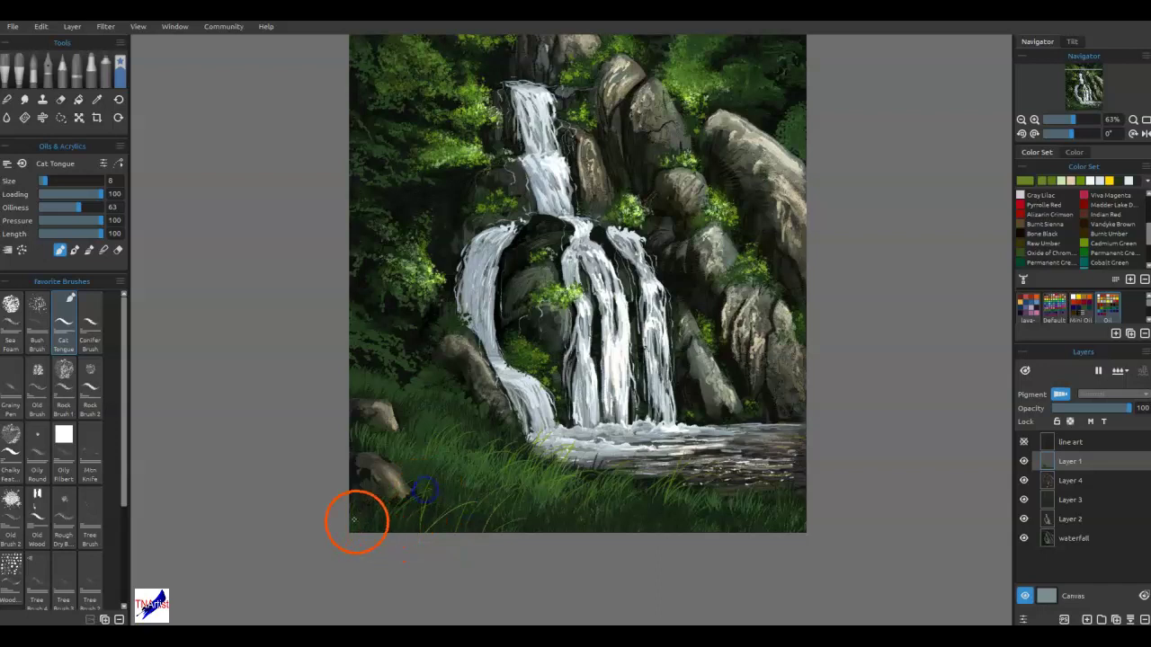
left_click_drag(351, 539, 412, 482)
left_click_drag(583, 500, 617, 463)
left_click_drag(521, 504, 535, 452)
left_click_drag(485, 506, 477, 470)
mouse_move(359, 444)
left_mouse_down()
mouse_move(403, 439)
mouse_move(422, 420)
mouse_move(469, 490)
mouse_move(569, 508)
left_mouse_up()
key("ctrl+s")
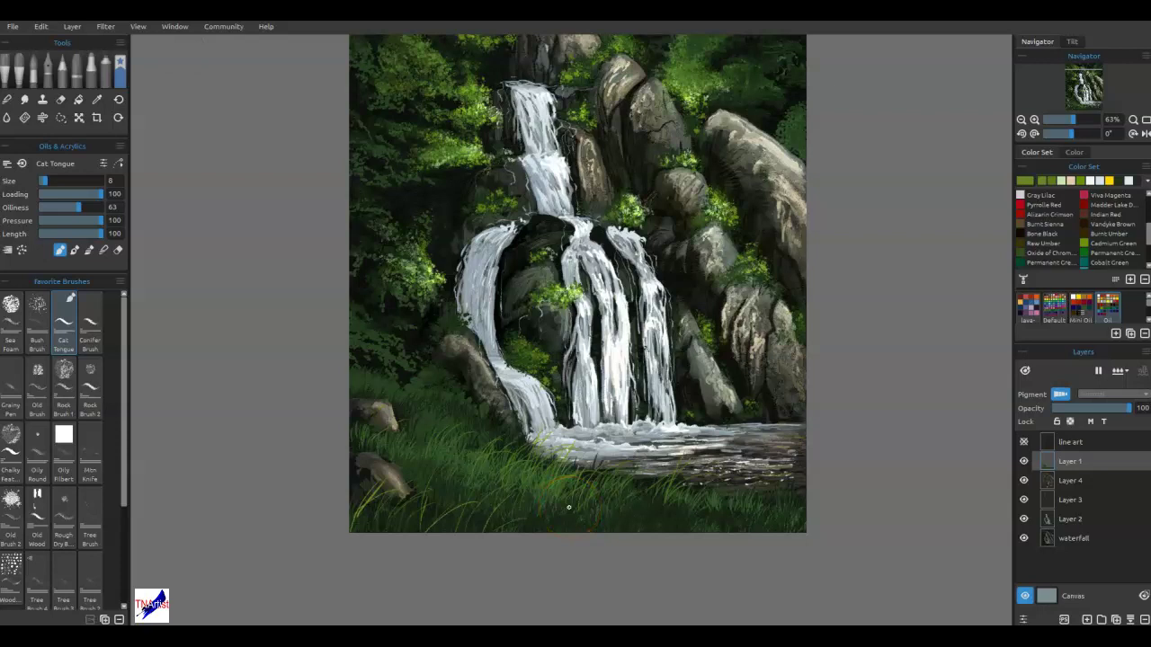
Set the Cat Tongue brush to blend mode and soften the long blades along the canvas's lower edge.
key("b")
left_click_drag(364, 521, 362, 516)
left_click_drag(423, 550, 448, 530)
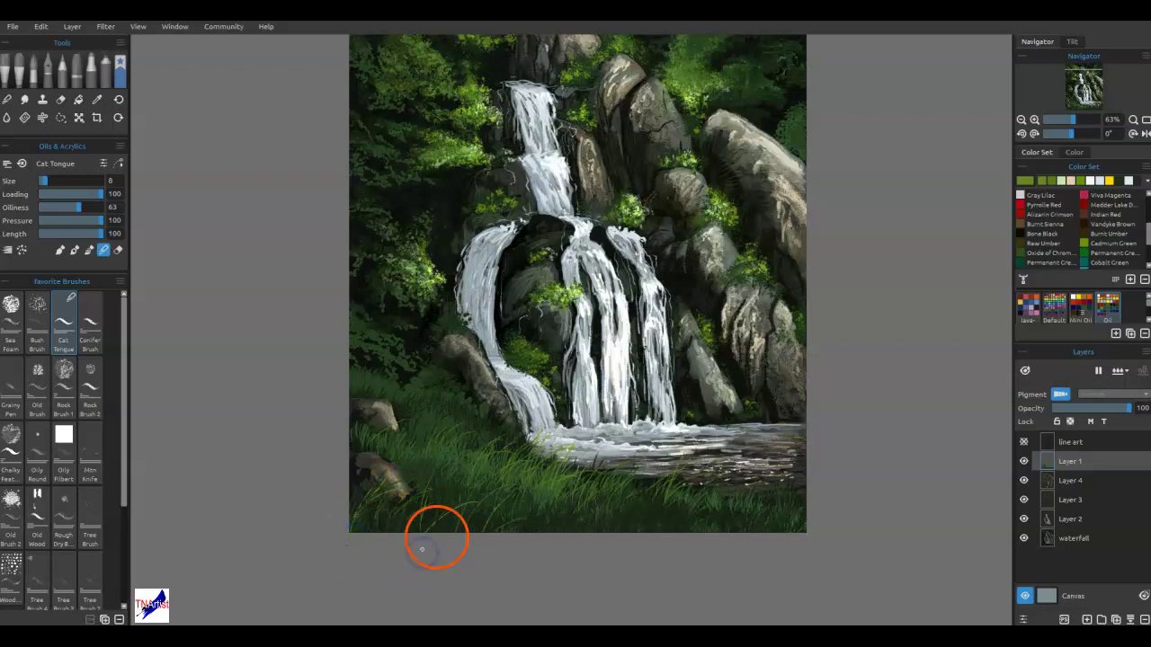
left_click_drag(590, 563, 658, 516)
left_click_drag(581, 520, 552, 508)
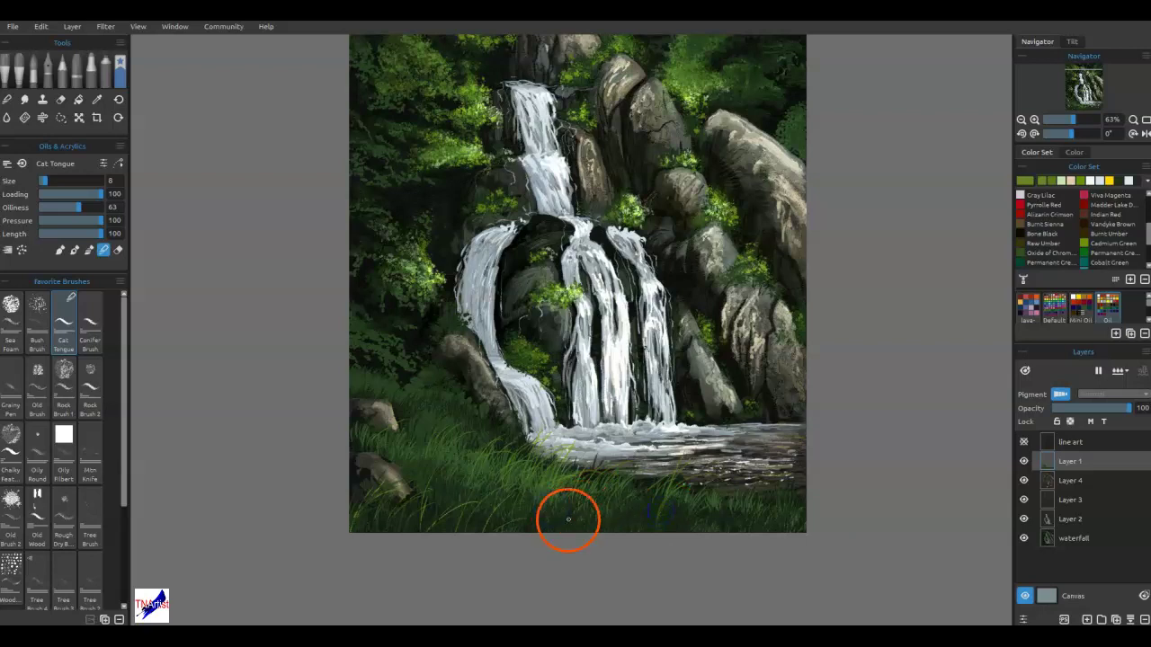
left_click_drag(499, 476, 485, 483)
key("ctrl+0")
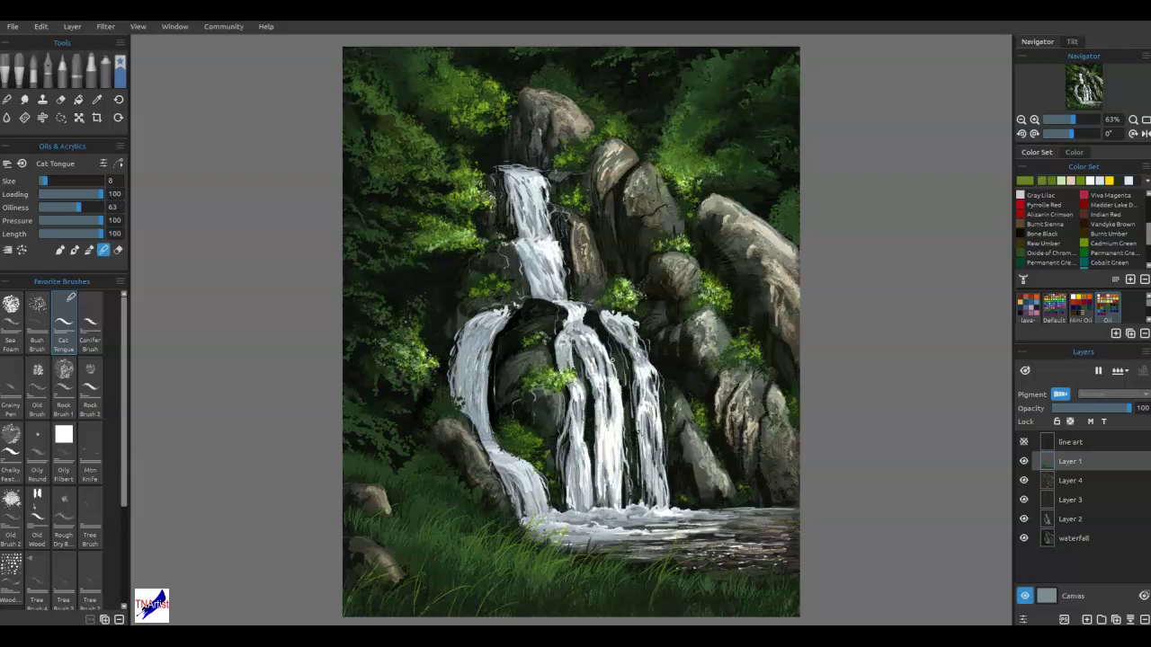
Blend the grass blades in detail along the bank and around the two left-hand foreground rocks.
scroll(591, 552, "up", 6)
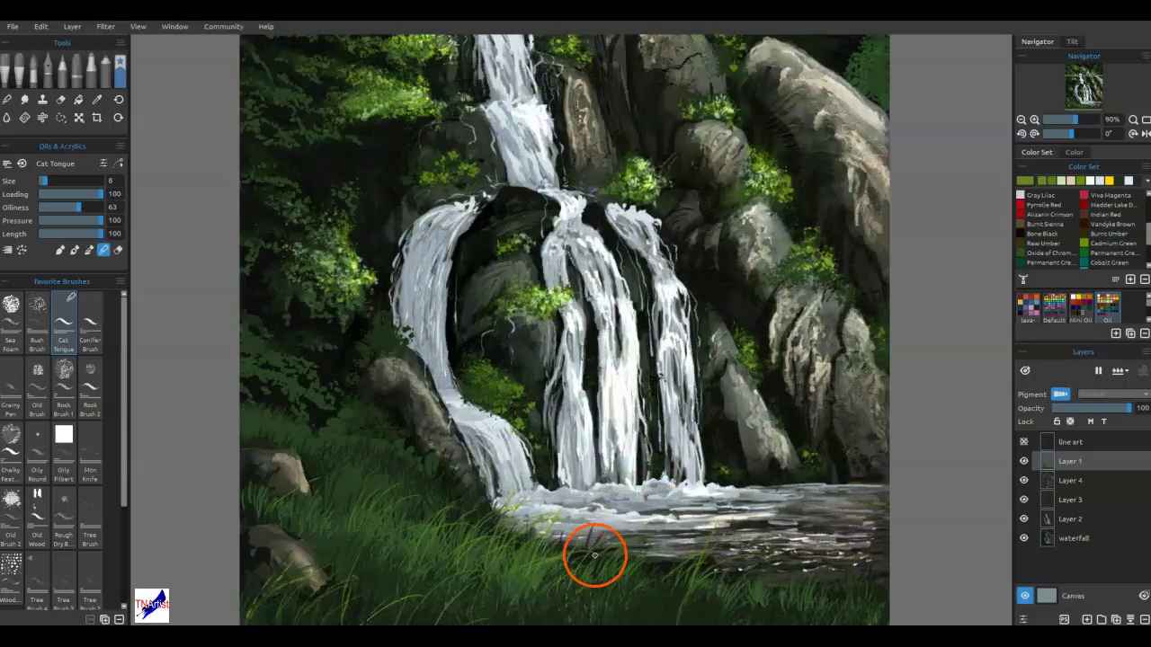
scroll(528, 455, "down", 1)
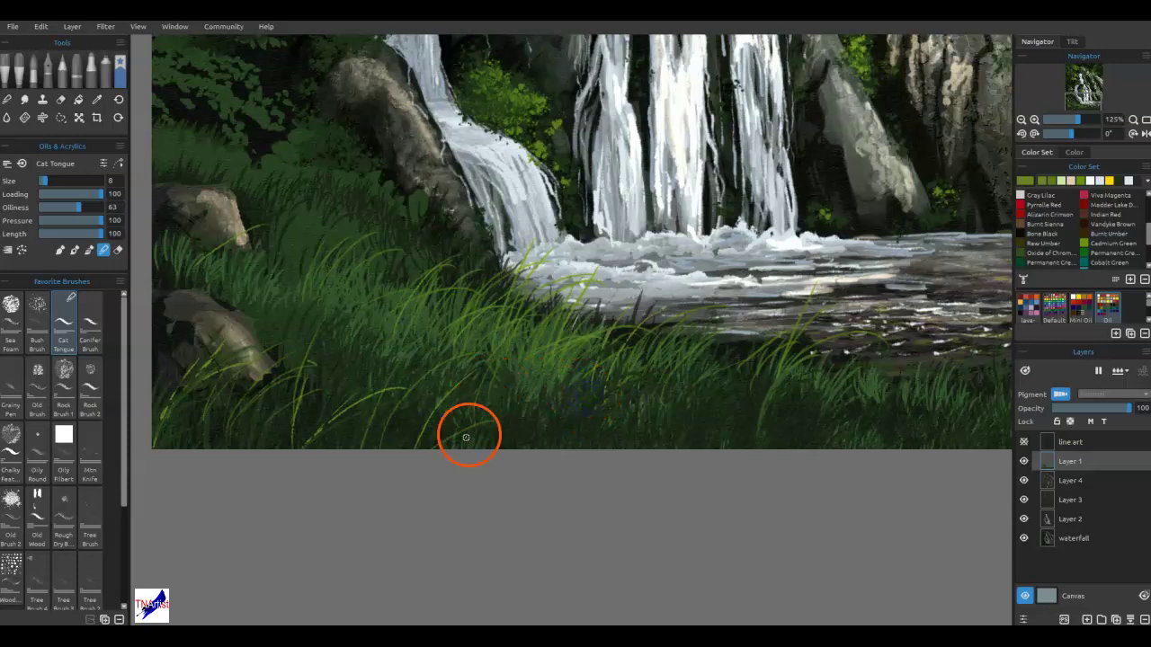
left_click_drag(390, 320, 382, 329)
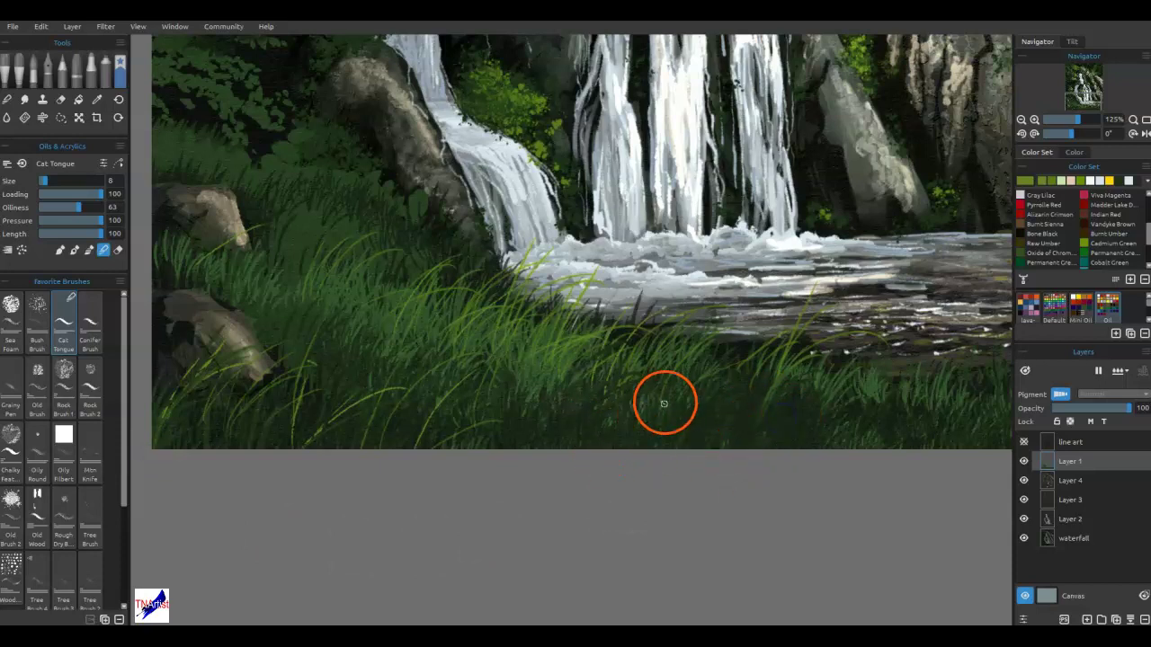
mouse_move(646, 415)
left_mouse_down()
mouse_move(621, 450)
mouse_move(635, 457)
mouse_move(229, 279)
mouse_move(225, 260)
mouse_move(174, 274)
left_mouse_up()
left_click(153, 278)
left_click_drag(307, 229, 303, 224)
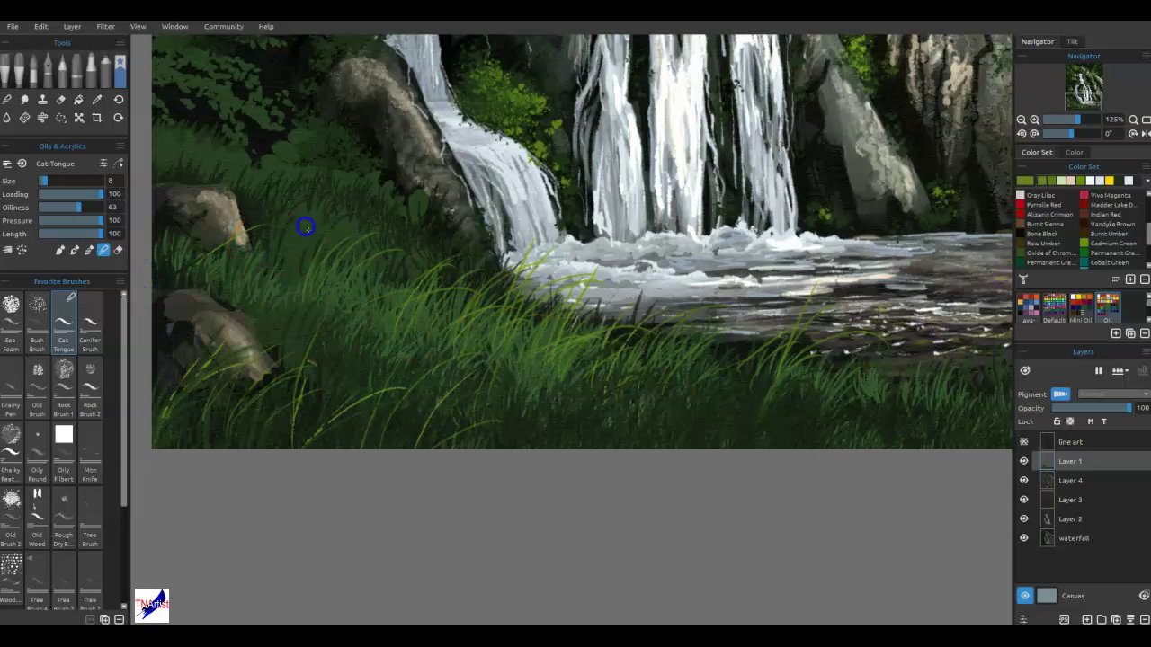
mouse_move(306, 267)
left_mouse_down()
mouse_move(316, 263)
mouse_move(278, 311)
mouse_move(320, 259)
mouse_move(291, 255)
mouse_move(375, 285)
mouse_move(311, 244)
mouse_move(311, 254)
left_mouse_up()
Switch from blending with the Cat Tongue to painting with the Inks Dip Pen at size 1.
left_click(259, 220, "alt")
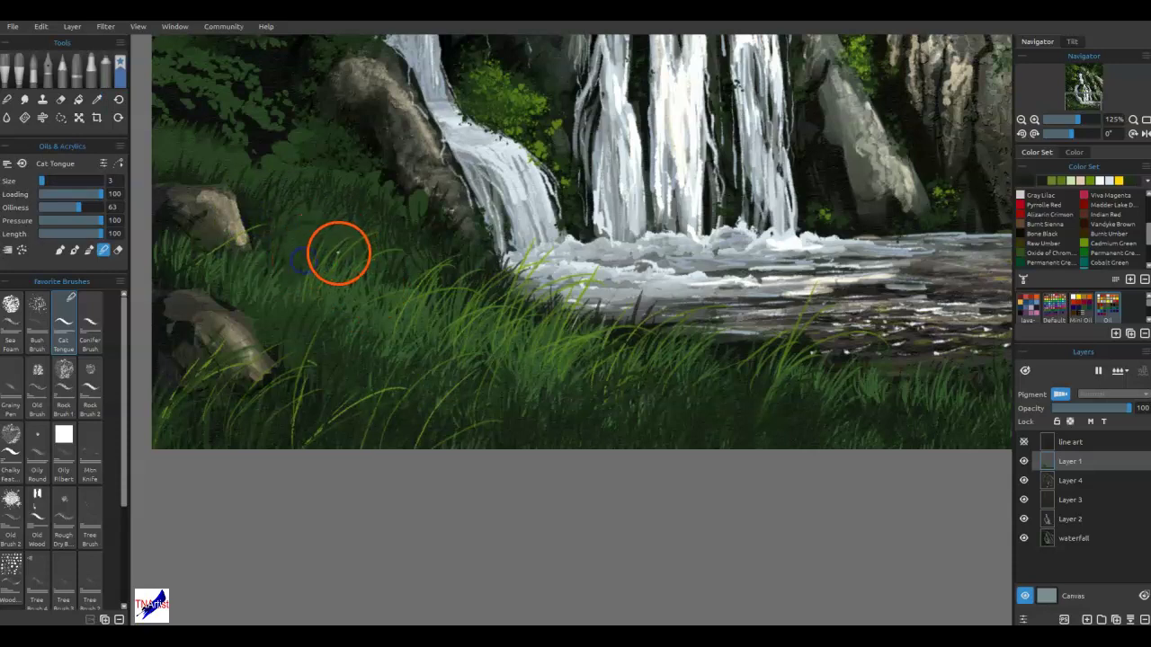
left_click(60, 250)
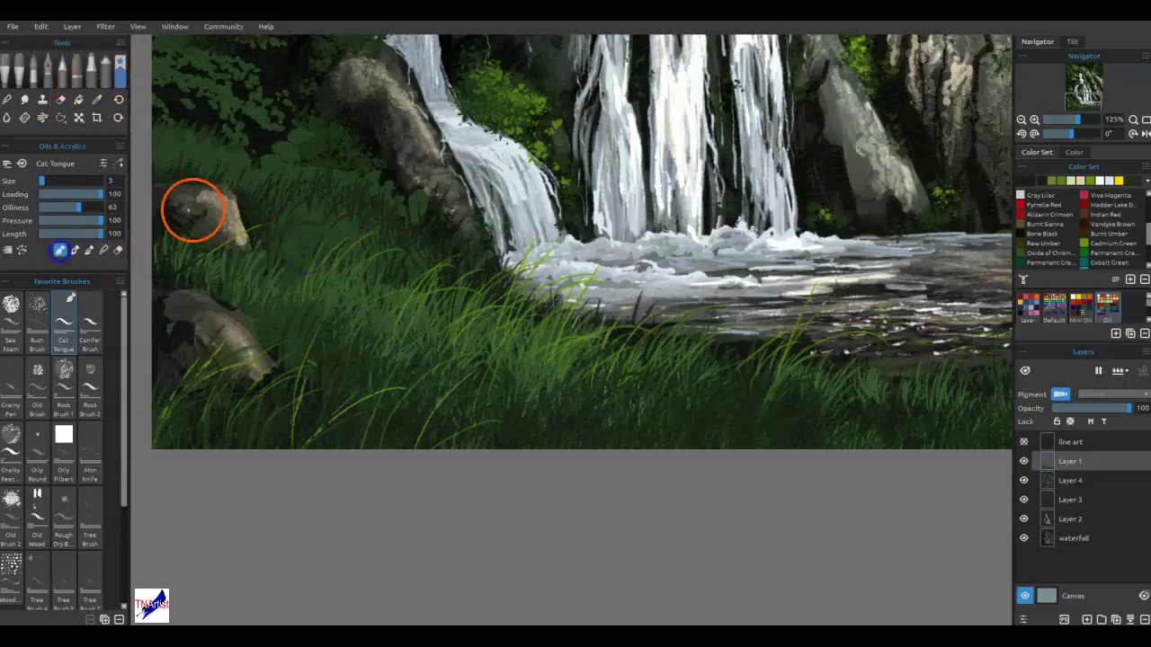
left_click(48, 72)
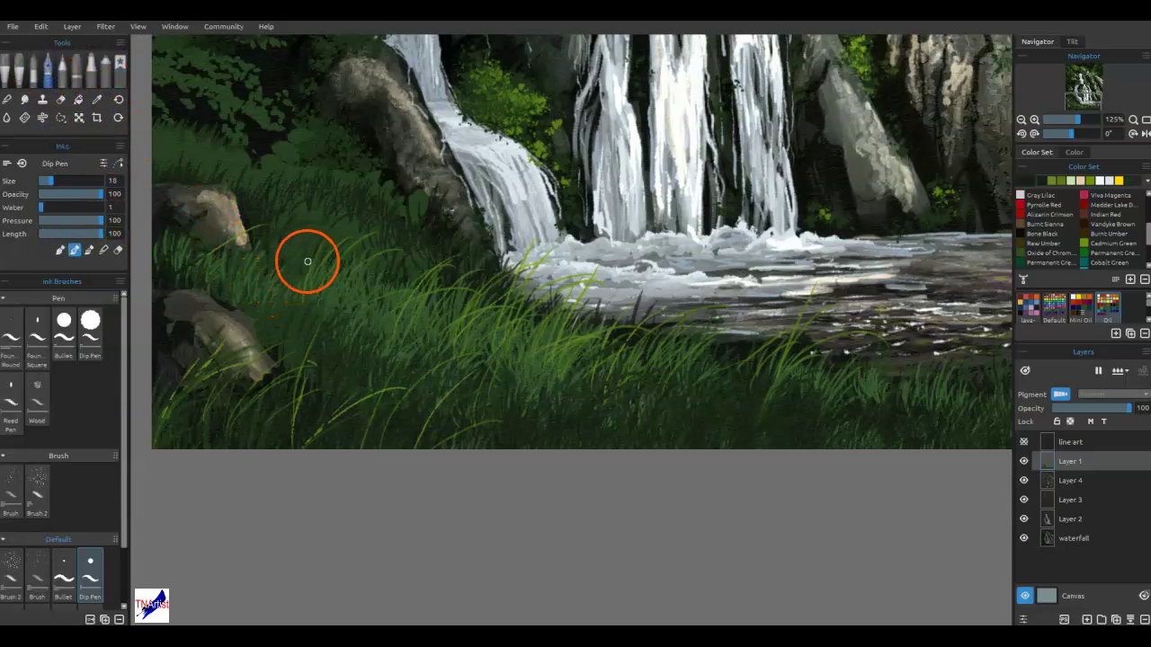
key("bracketleft")
key("bracketleft")
key("bracketleft")
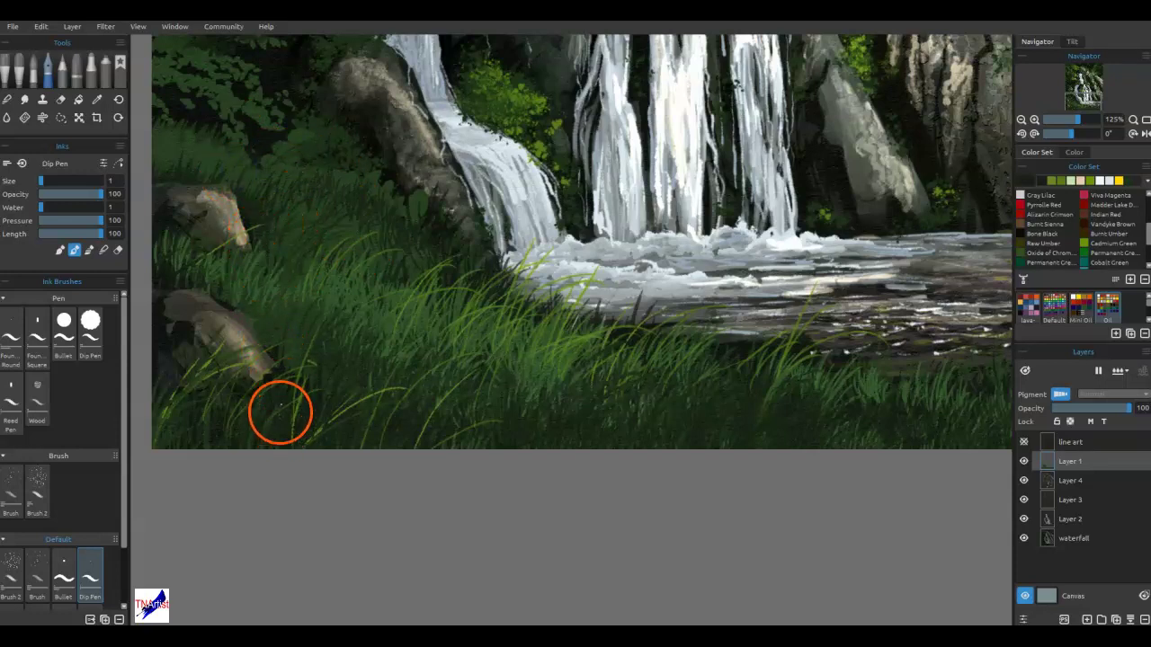
Sample dark green from the shaded foliage and paint fine grass strands behind the upper rock on the left bank.
left_click(200, 123, "alt")
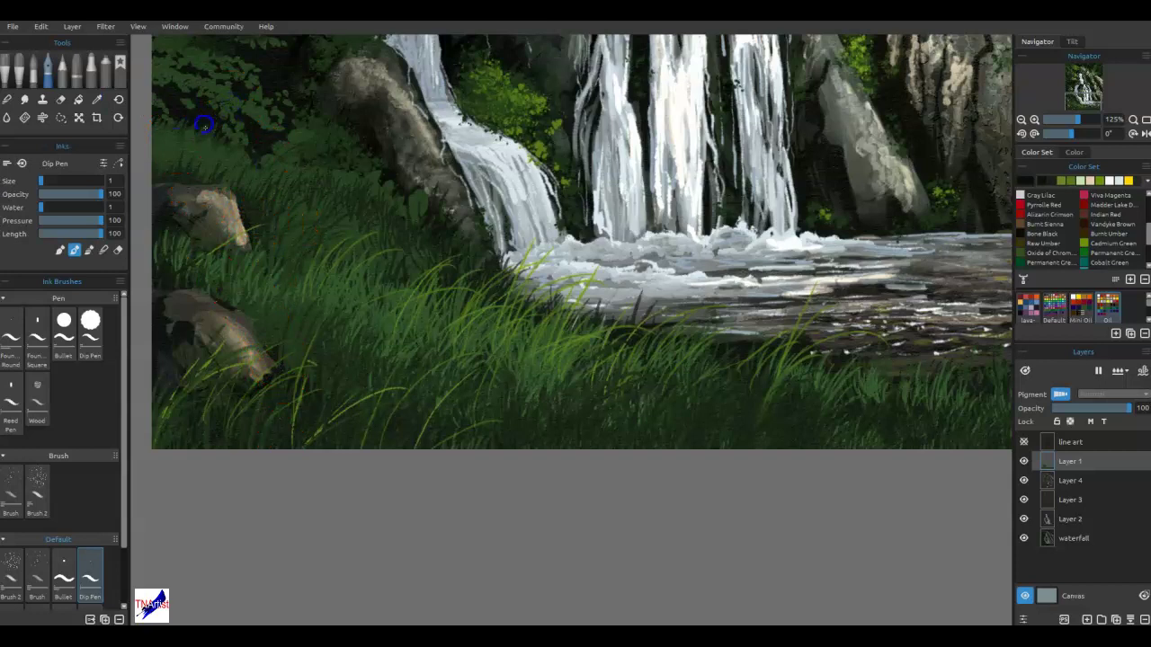
left_click(221, 181, "alt")
left_click(222, 184, "alt")
mouse_move(191, 181)
left_mouse_down()
mouse_move(231, 152)
mouse_move(250, 163)
left_mouse_up()
left_click(237, 164)
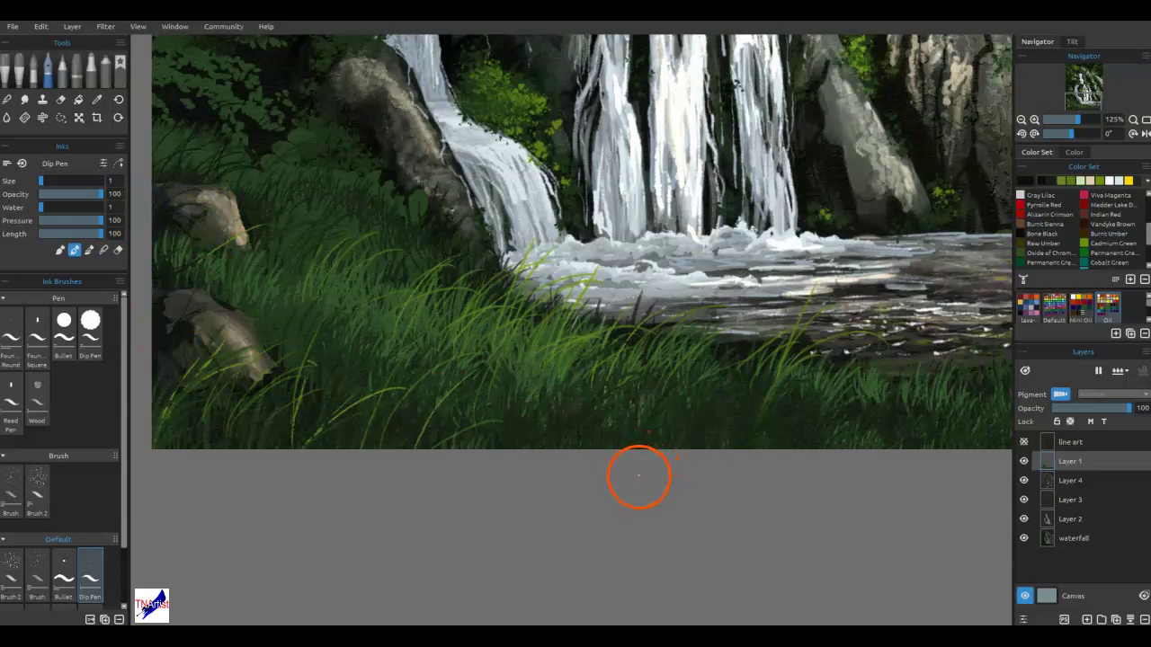
Paint dark grass blades along the canvas's lower edge to its right corner with the Dip Pen at size 4, and touch up the waterline.
mouse_move(293, 446)
left_mouse_down()
mouse_move(346, 422)
mouse_move(334, 367)
left_mouse_up()
left_click_drag(270, 385, 318, 339)
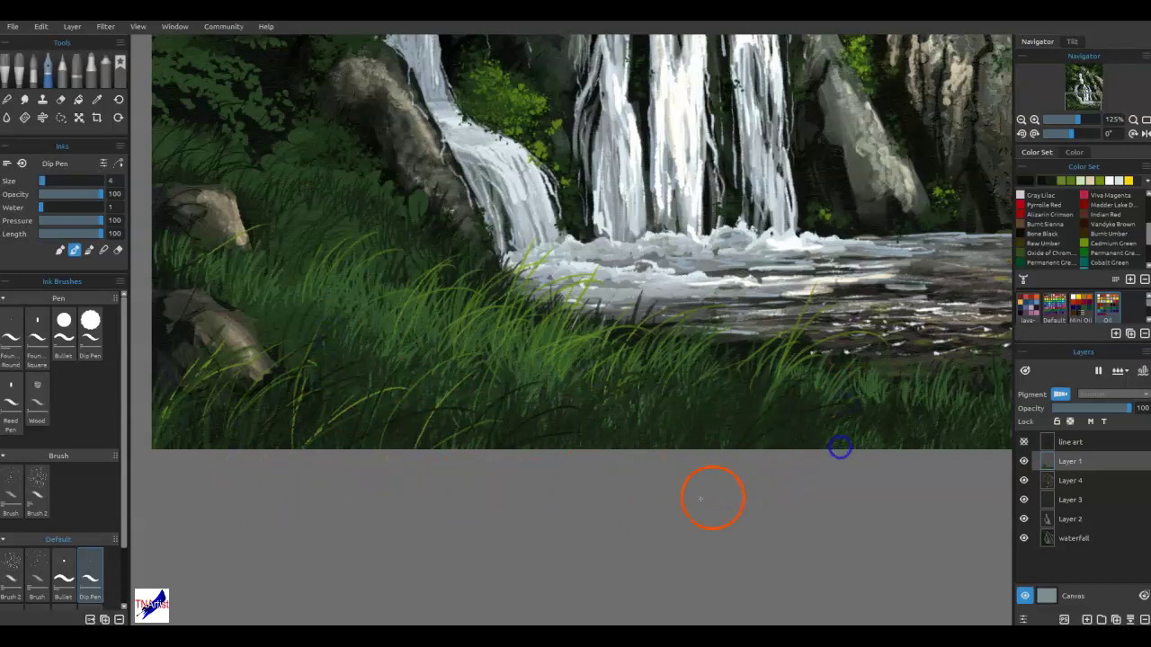
mouse_move(763, 462)
left_mouse_down()
mouse_move(498, 478)
mouse_move(509, 501)
left_mouse_up()
left_click_drag(638, 493, 622, 403)
mouse_move(601, 491)
left_mouse_down()
mouse_move(613, 376)
mouse_move(548, 532)
mouse_move(626, 376)
left_mouse_up()
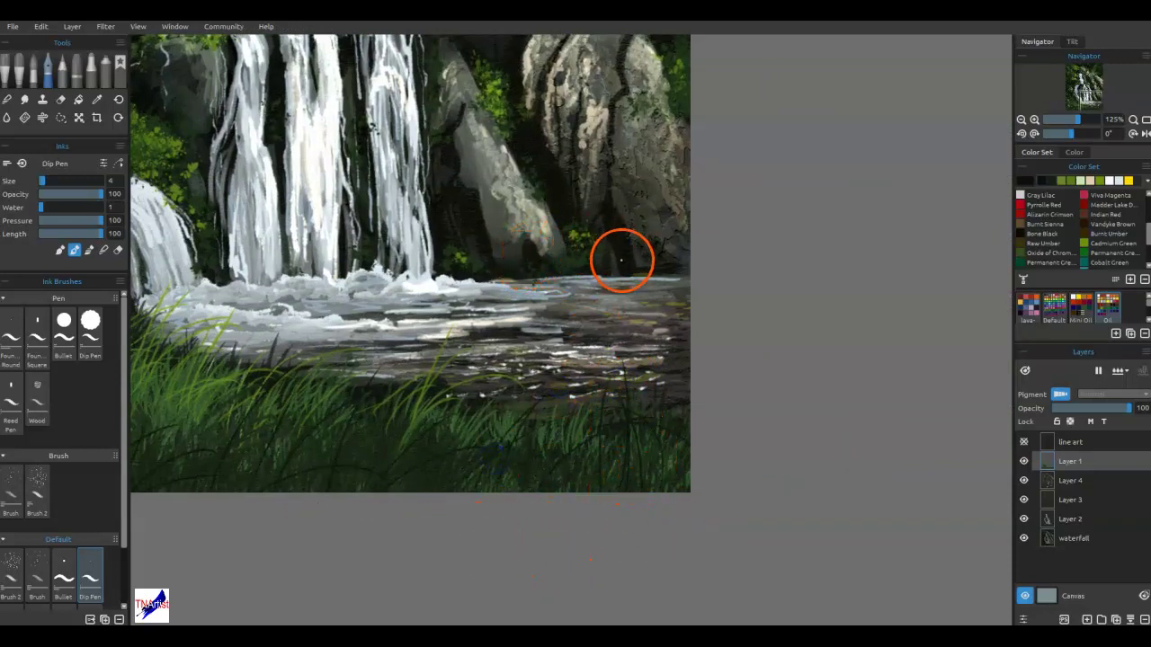
left_click(467, 278)
left_click_drag(493, 253, 477, 262)
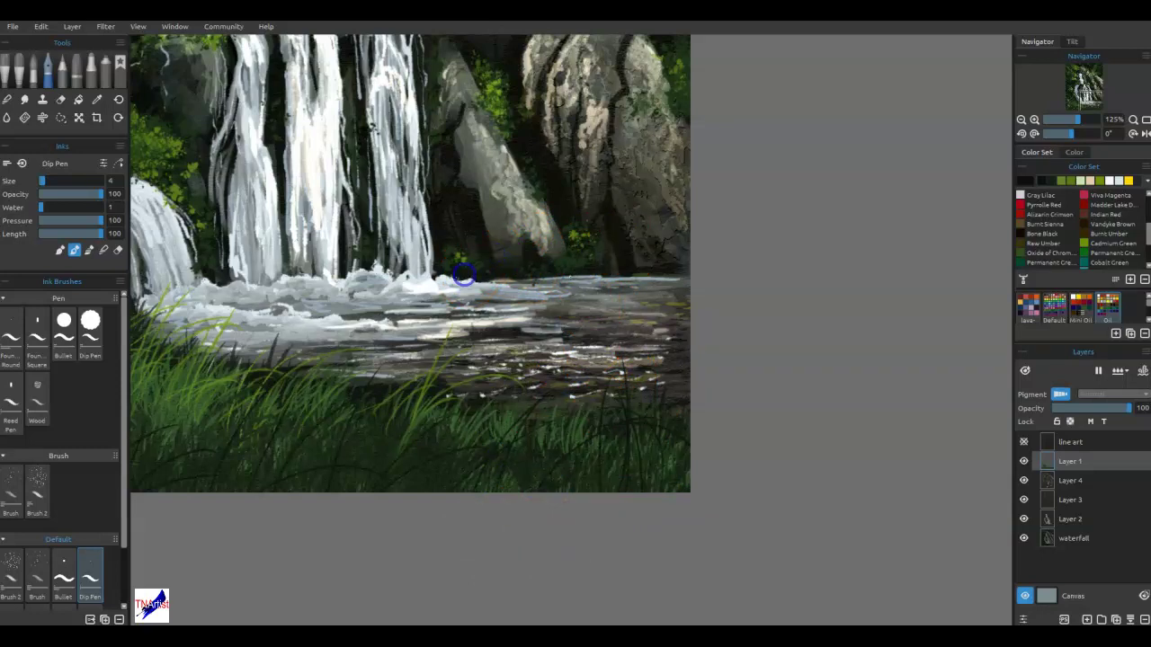
Paint fine dark strokes into the shadowed foliage on the left side, above the grassy bank.
mouse_move(547, 285)
left_mouse_down()
mouse_move(678, 506)
mouse_move(736, 533)
mouse_move(834, 488)
left_mouse_up()
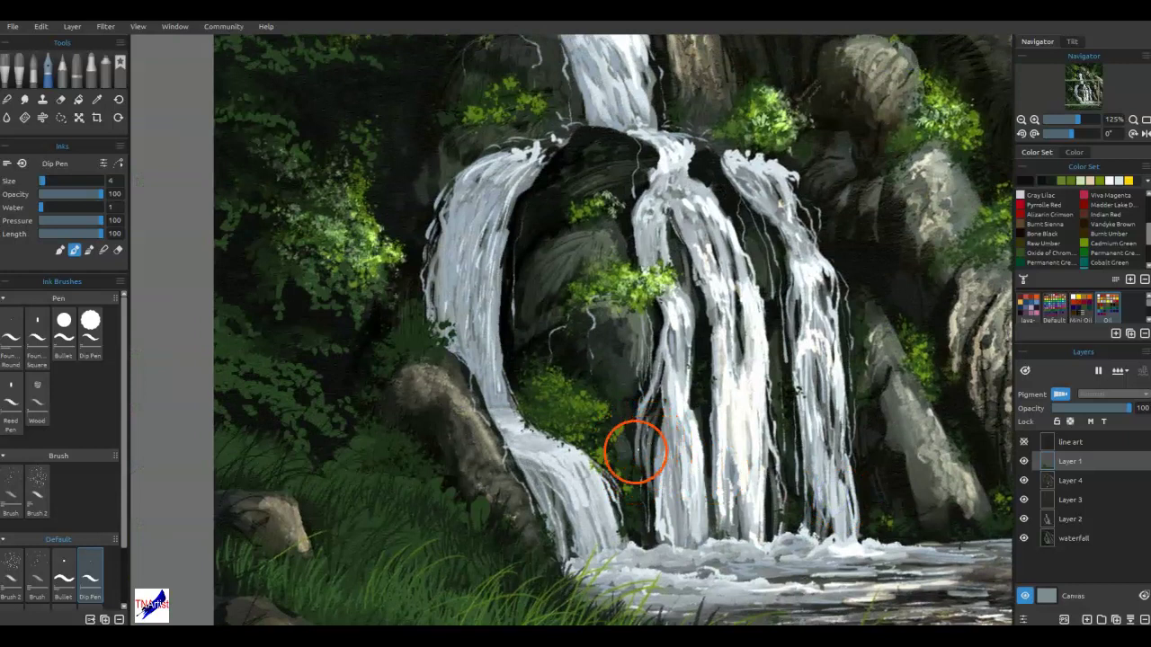
left_click_drag(334, 440, 352, 418)
left_click_drag(256, 426, 289, 396)
left_click_drag(241, 419, 239, 416)
left_click(236, 410)
left_click_drag(294, 313, 334, 279)
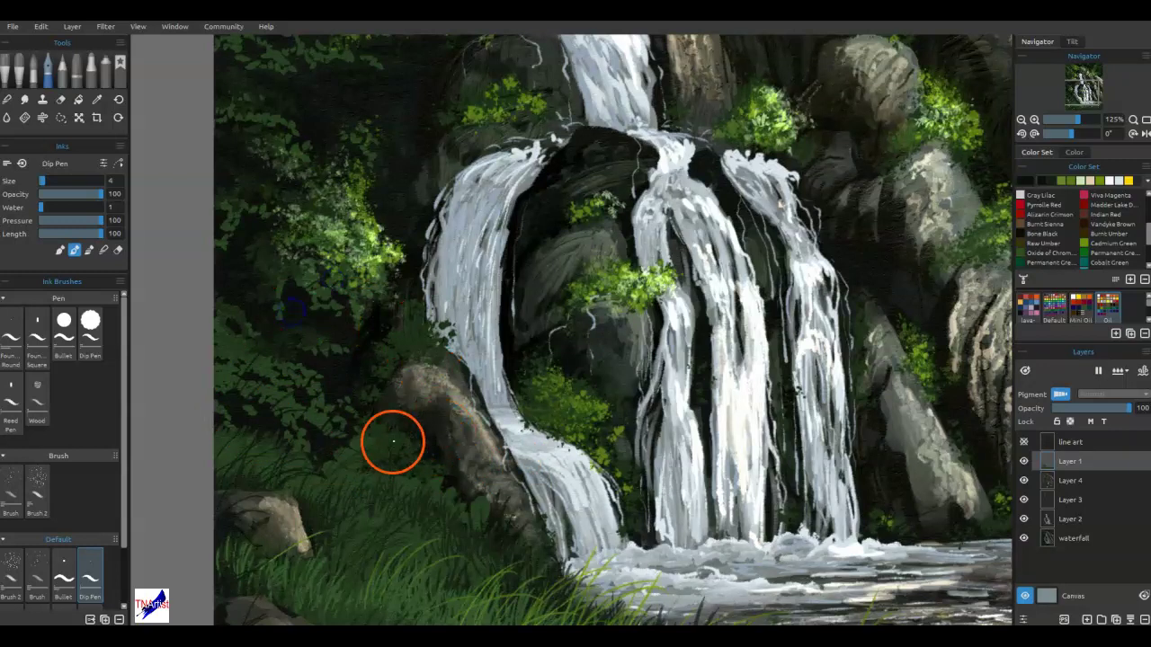
Sample the bank's green and paint fine blades behind the upper left rock and overhanging the left cascade's edge.
key("alt")
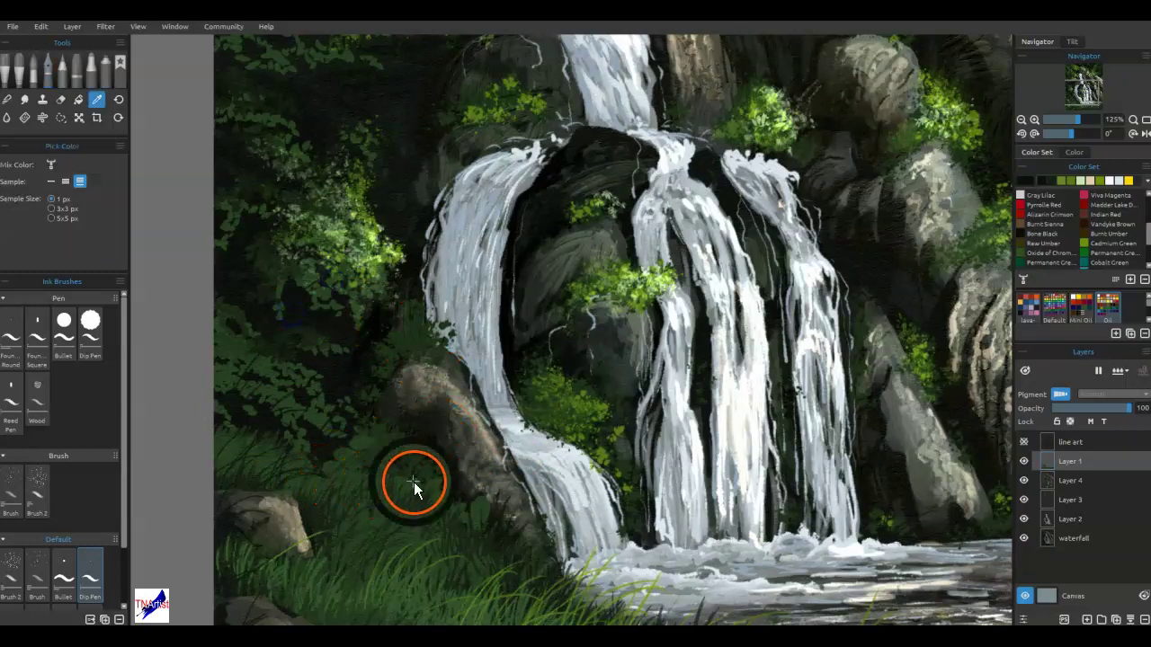
left_click(402, 483, "alt")
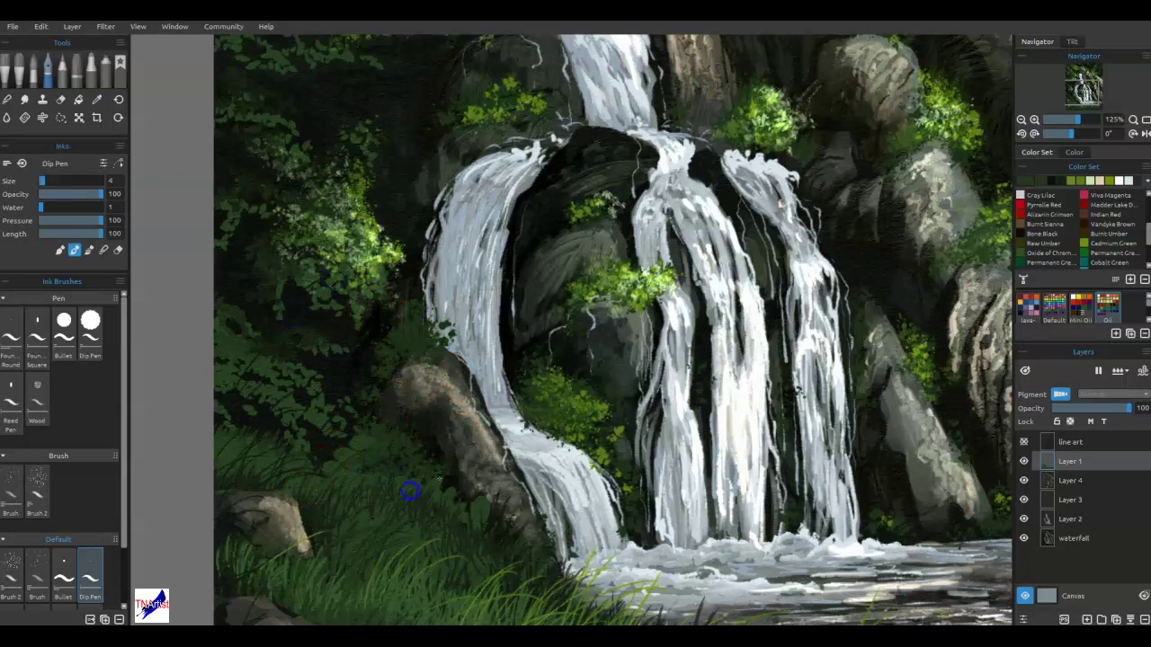
left_click(324, 466)
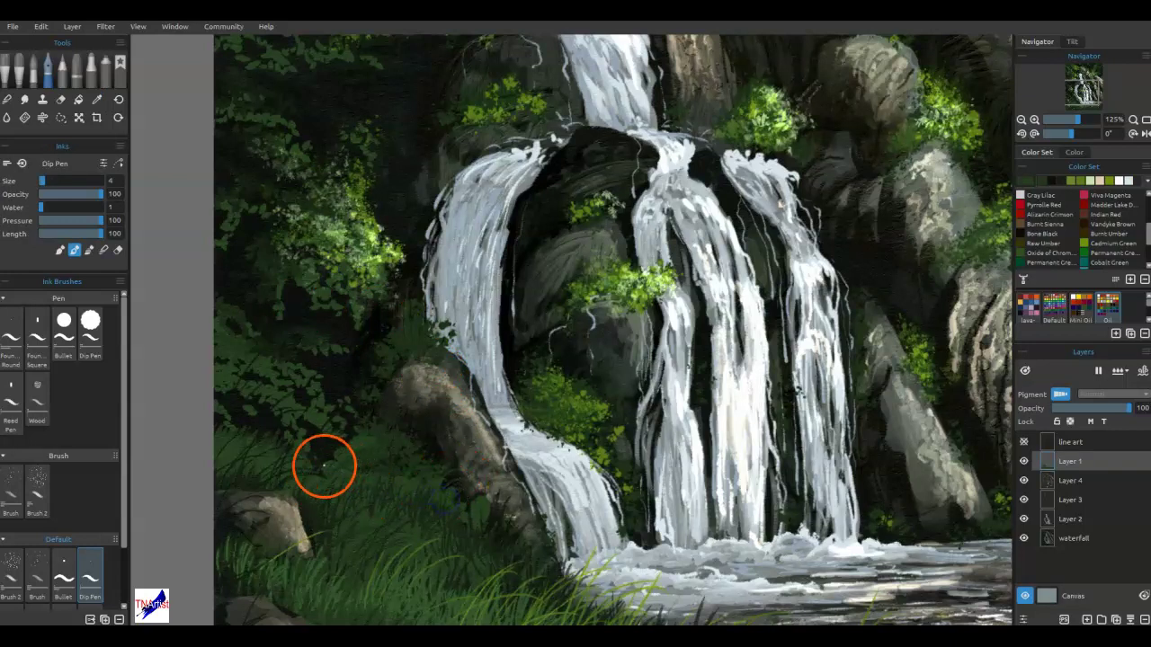
left_click(223, 445)
left_click_drag(309, 546, 304, 540)
mouse_move(240, 509)
left_mouse_down()
mouse_move(282, 492)
mouse_move(296, 586)
mouse_move(316, 594)
mouse_move(560, 448)
mouse_move(627, 460)
left_mouse_up()
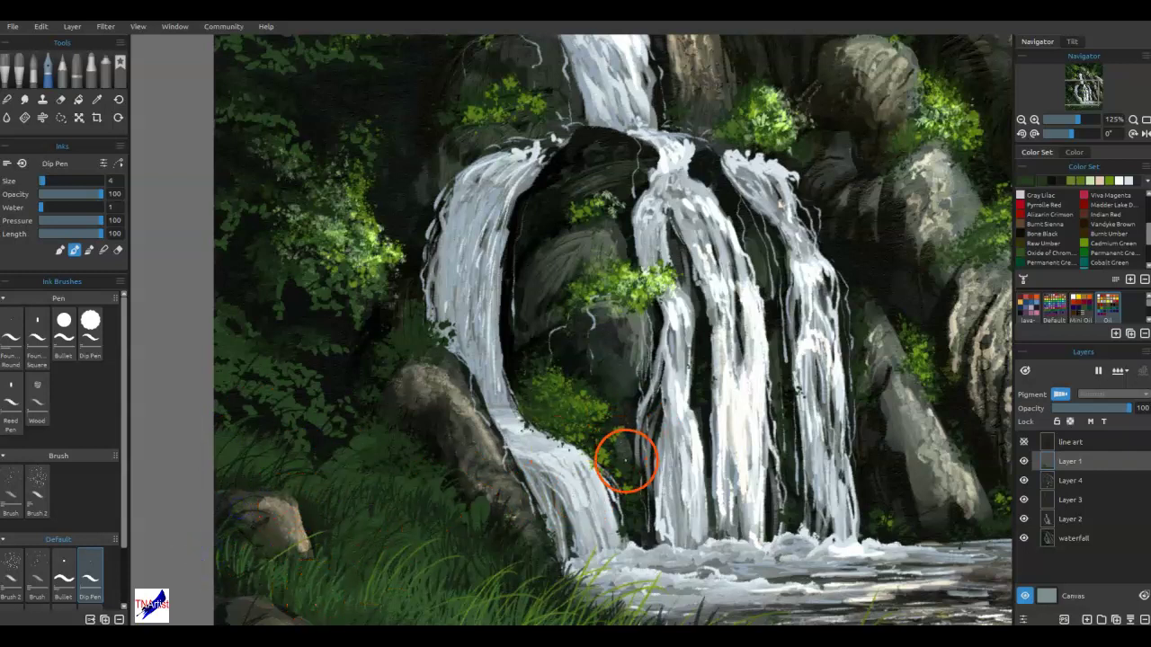
mouse_move(436, 328)
left_mouse_down()
mouse_move(464, 320)
mouse_move(409, 331)
mouse_move(424, 334)
mouse_move(405, 279)
mouse_move(433, 258)
mouse_move(445, 276)
mouse_move(415, 296)
left_mouse_up()
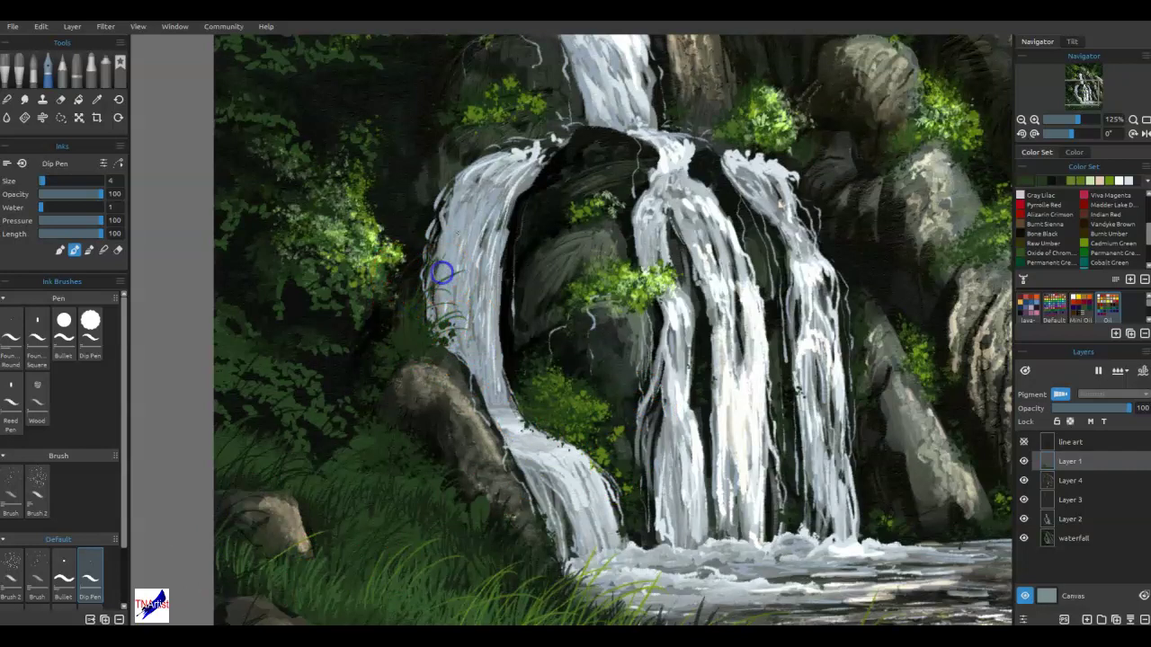
Sample dark tones from the rocks and paint thin twigs beside the lower part of the central cascades.
mouse_move(702, 437)
left_mouse_down()
mouse_move(607, 440)
mouse_move(631, 448)
mouse_move(644, 427)
mouse_move(613, 409)
mouse_move(628, 425)
mouse_move(634, 390)
left_mouse_up()
left_click(626, 418, "alt")
mouse_move(525, 352)
left_mouse_down()
mouse_move(510, 363)
mouse_move(518, 347)
mouse_move(522, 359)
left_mouse_up()
left_click(508, 357, "alt")
left_click(602, 387)
left_click(625, 463)
left_click(699, 460)
Paint thin dark twigs at the base of the right cascade and across the rocks to its right.
mouse_move(861, 433)
left_mouse_down()
mouse_move(871, 426)
mouse_move(863, 511)
left_mouse_up()
left_click(900, 525)
left_click_drag(923, 455, 948, 432)
left_click(955, 510)
left_click_drag(855, 478, 529, 475)
left_click(665, 446)
left_click(700, 415)
left_click(687, 461)
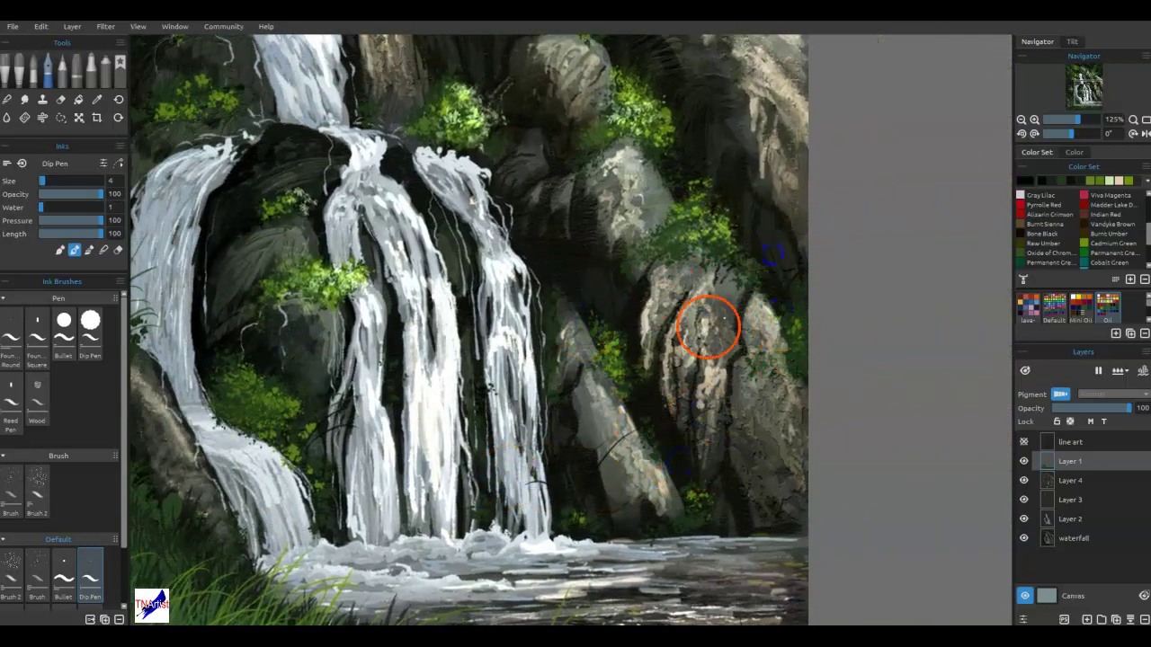
Add thin dark branches to the bushes among the upper rocks, then fit the whole painting in view.
left_click_drag(707, 328, 630, 545)
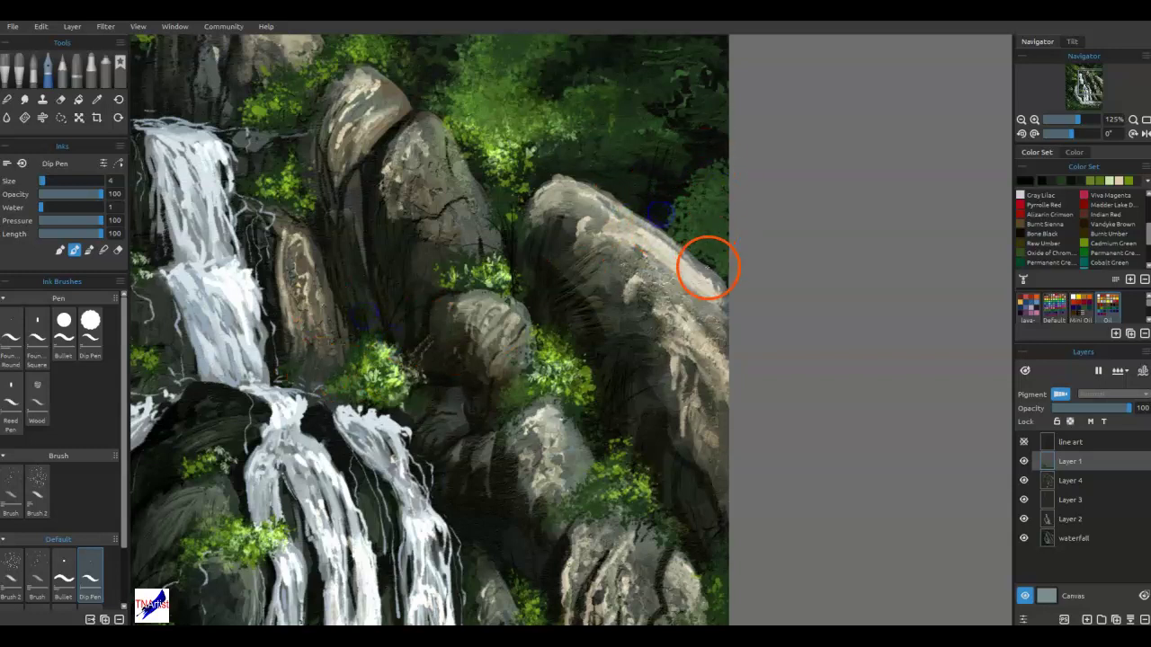
left_click_drag(628, 290, 755, 560)
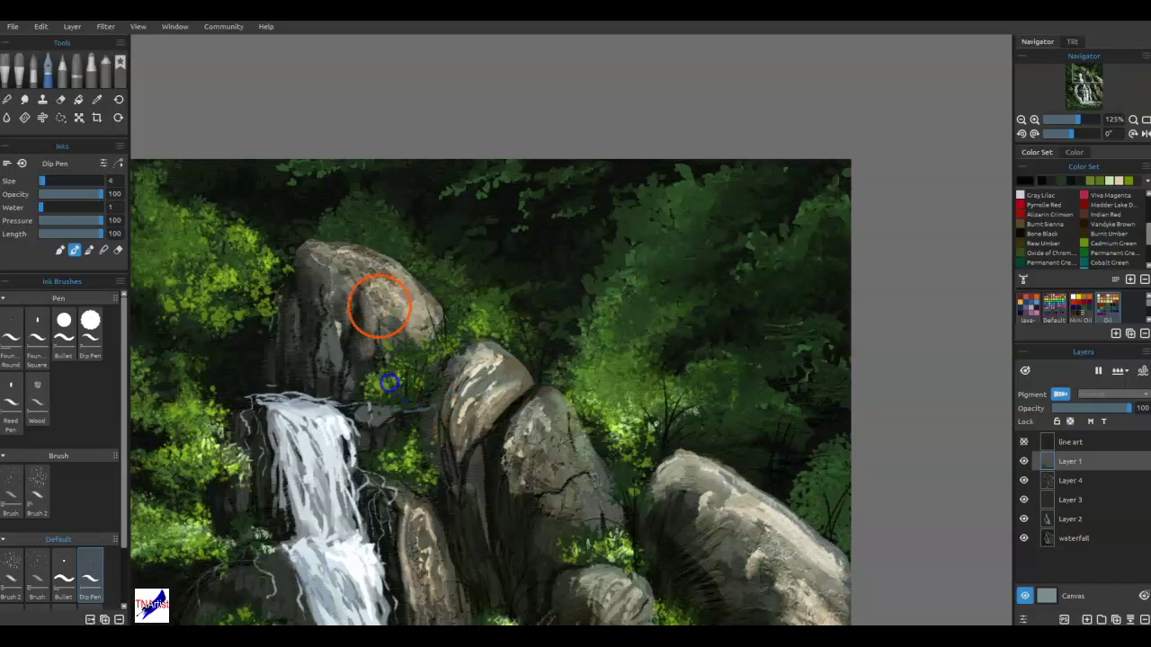
left_click_drag(550, 434, 757, 563)
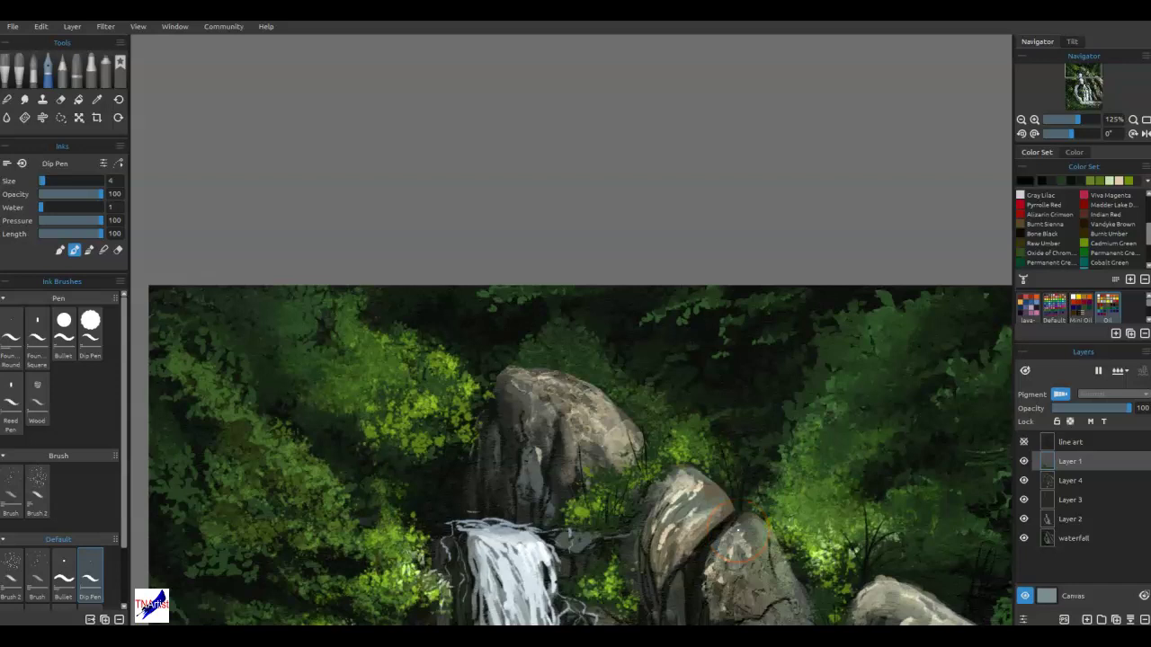
left_click_drag(516, 495, 717, 239)
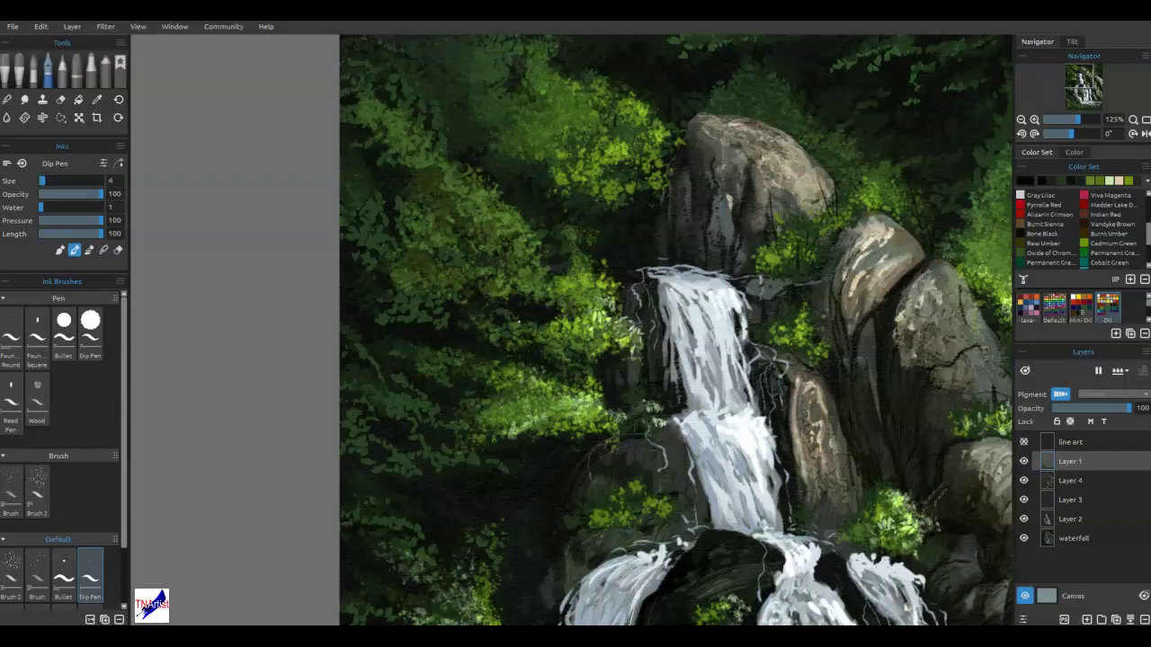
key("ctrl+0")
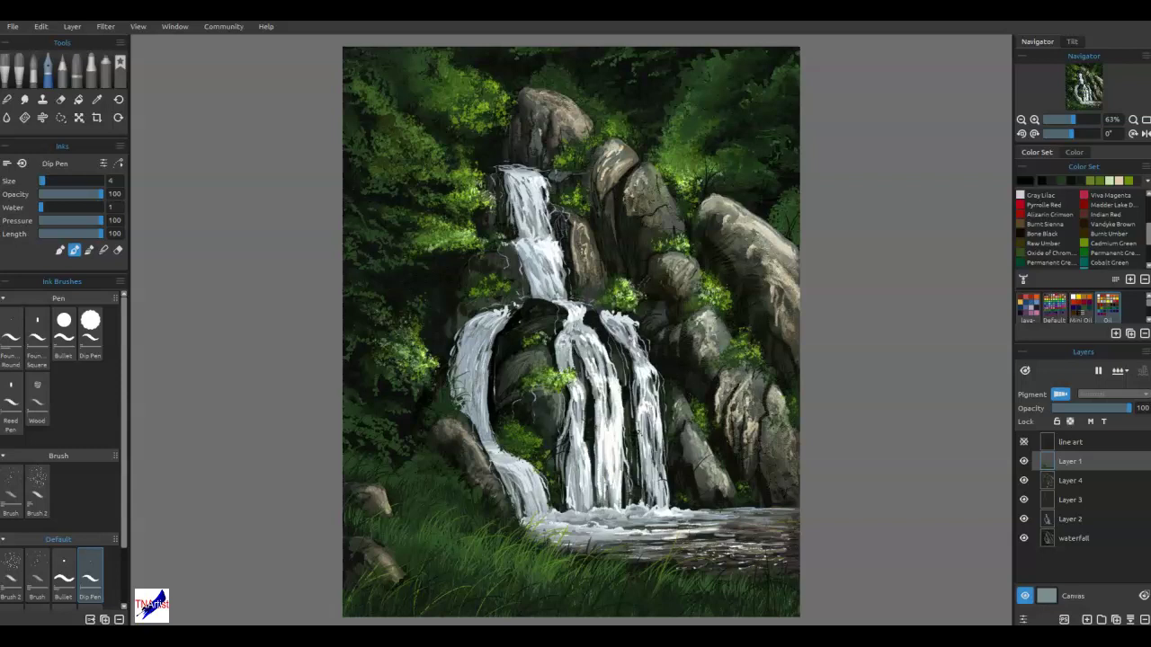
Blend the water strokes near the top of the right-hand cascade with the Dip Pen, trying Layer 4 before returning to Layer 1.
scroll(620, 292, "up", 5)
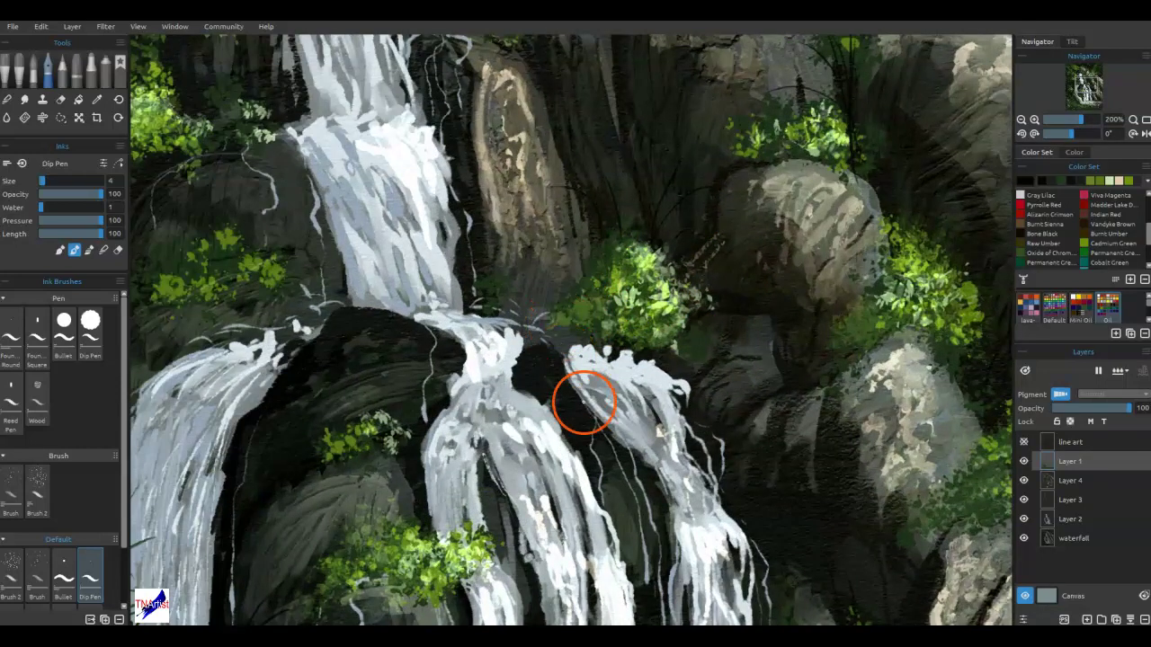
left_click(1066, 480)
key("b")
left_click(658, 434)
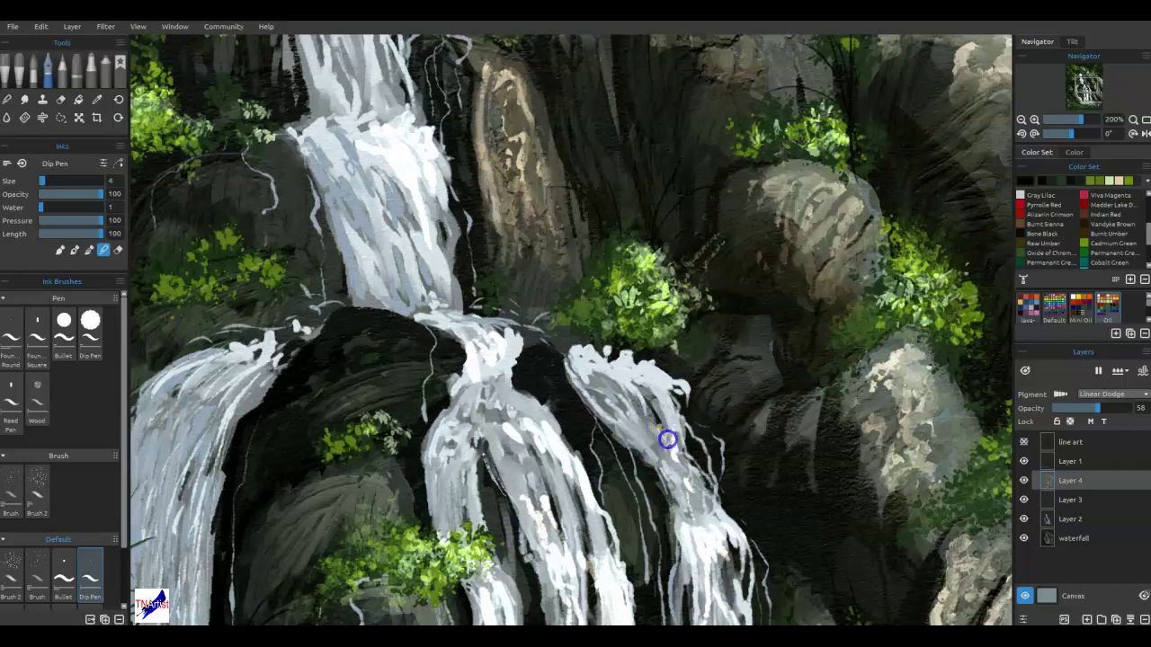
left_click(1091, 461)
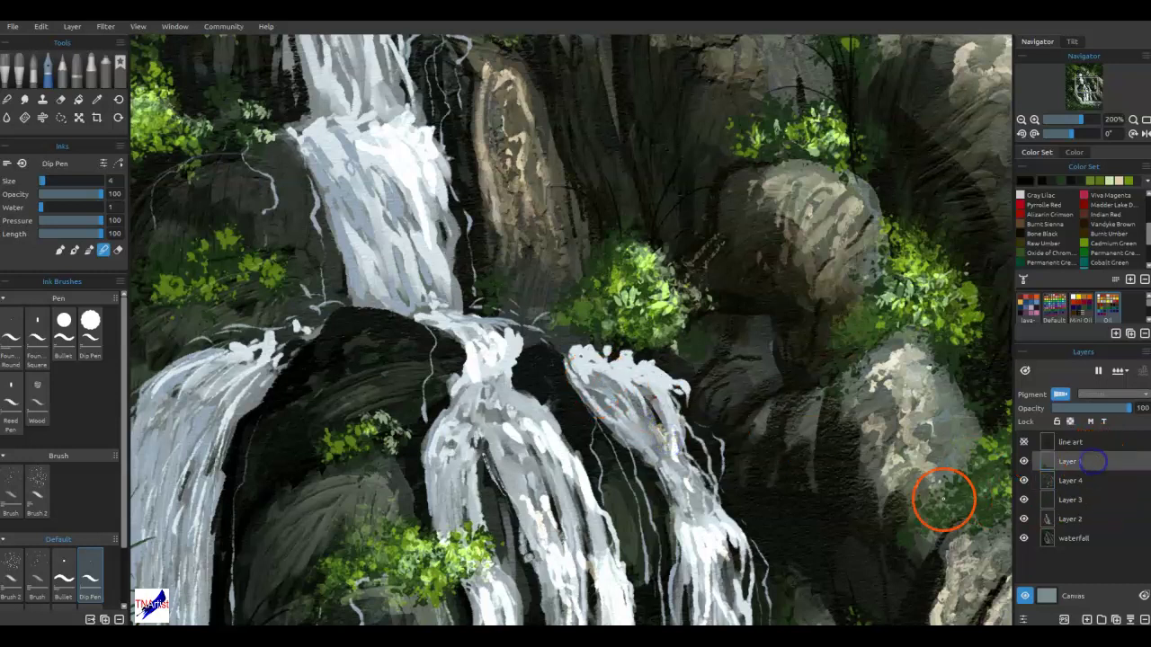
Sample near-black from the rock and darken the gaps between the cascades and along the left cascade's inner edge.
left_click(549, 366, "alt")
left_click(550, 366, "alt")
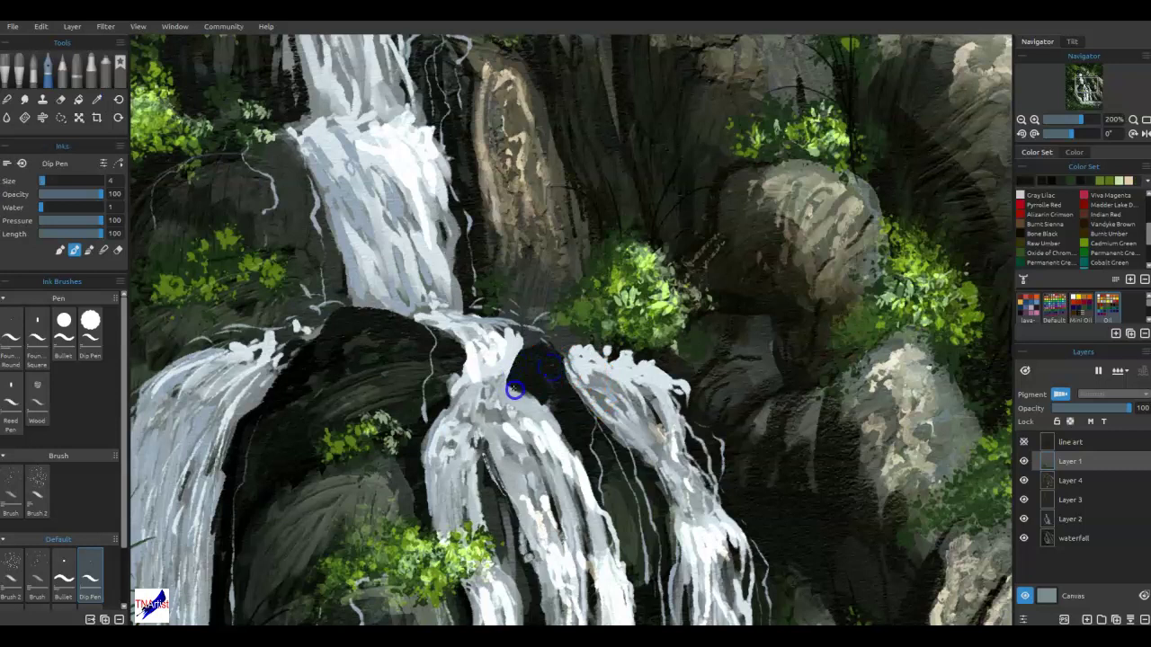
left_click_drag(315, 340, 236, 432)
left_click(279, 386, "alt")
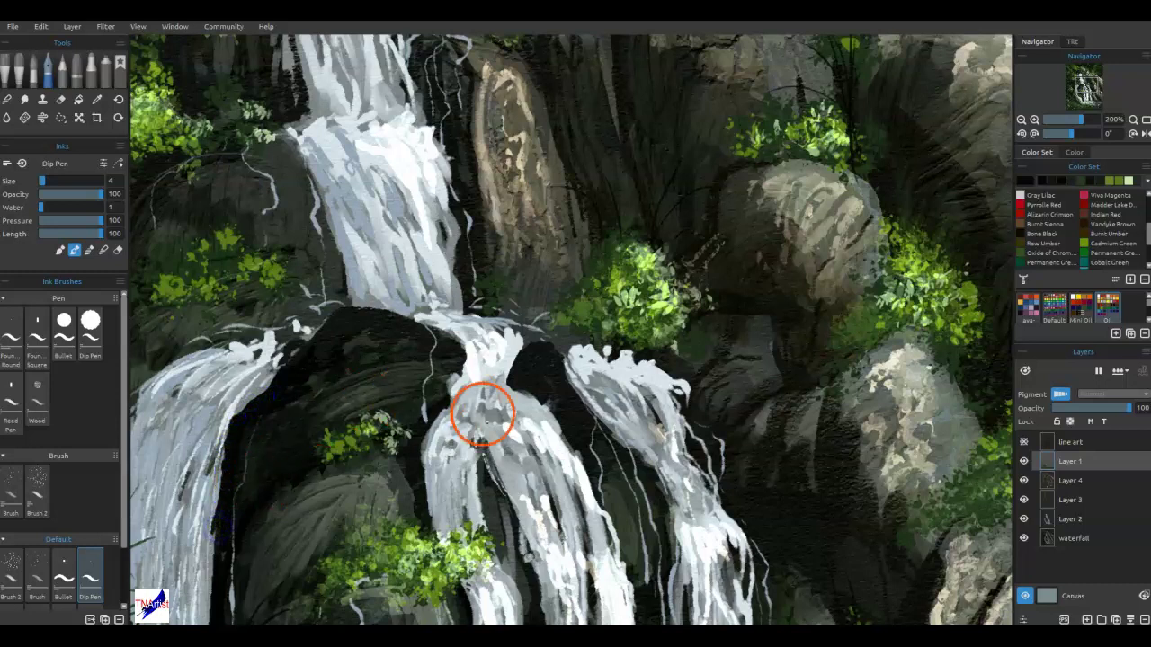
left_click_drag(527, 421, 816, 389)
mouse_move(517, 389)
left_mouse_down()
mouse_move(500, 484)
mouse_move(494, 432)
mouse_move(517, 396)
mouse_move(492, 476)
mouse_move(490, 438)
mouse_move(487, 502)
left_mouse_up()
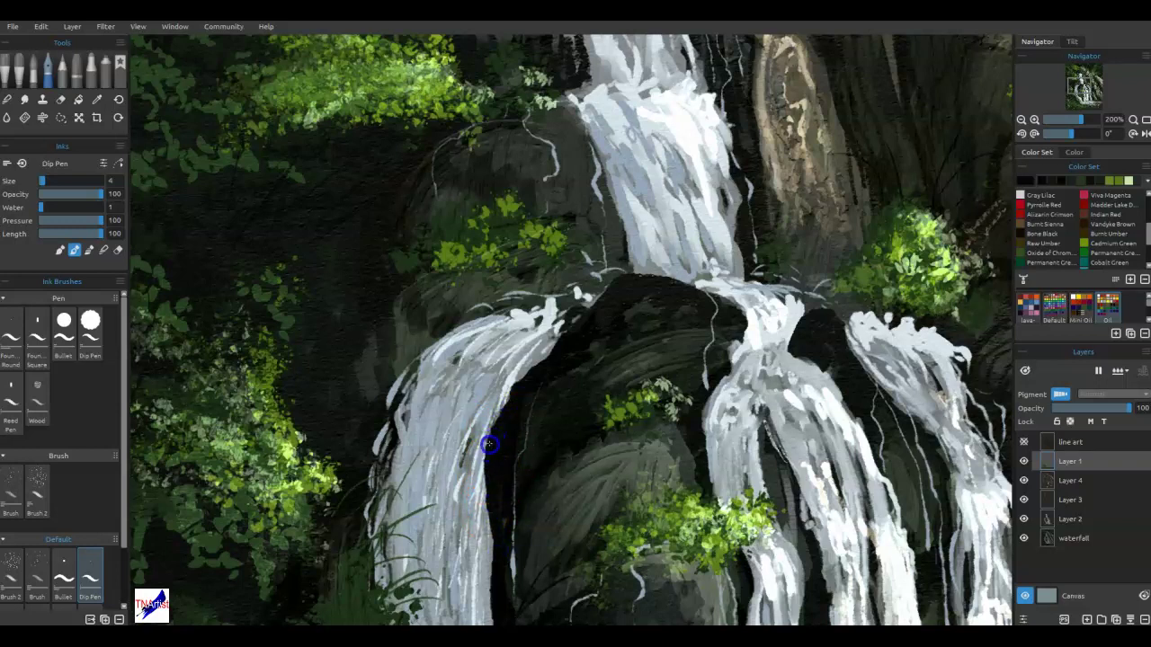
left_click_drag(490, 527, 488, 449)
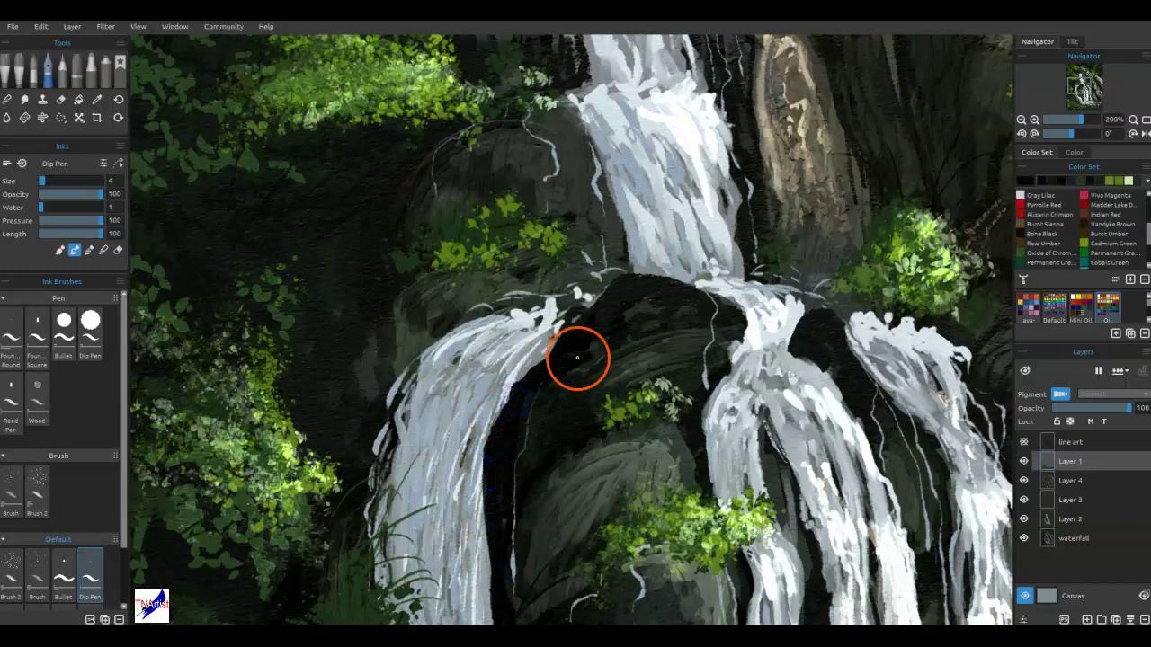
Sample grey-green from the central rock and paint thin vertical streaks in the dark gap beside the left cascade.
left_click(567, 514, "alt")
left_click_drag(498, 450, 494, 600)
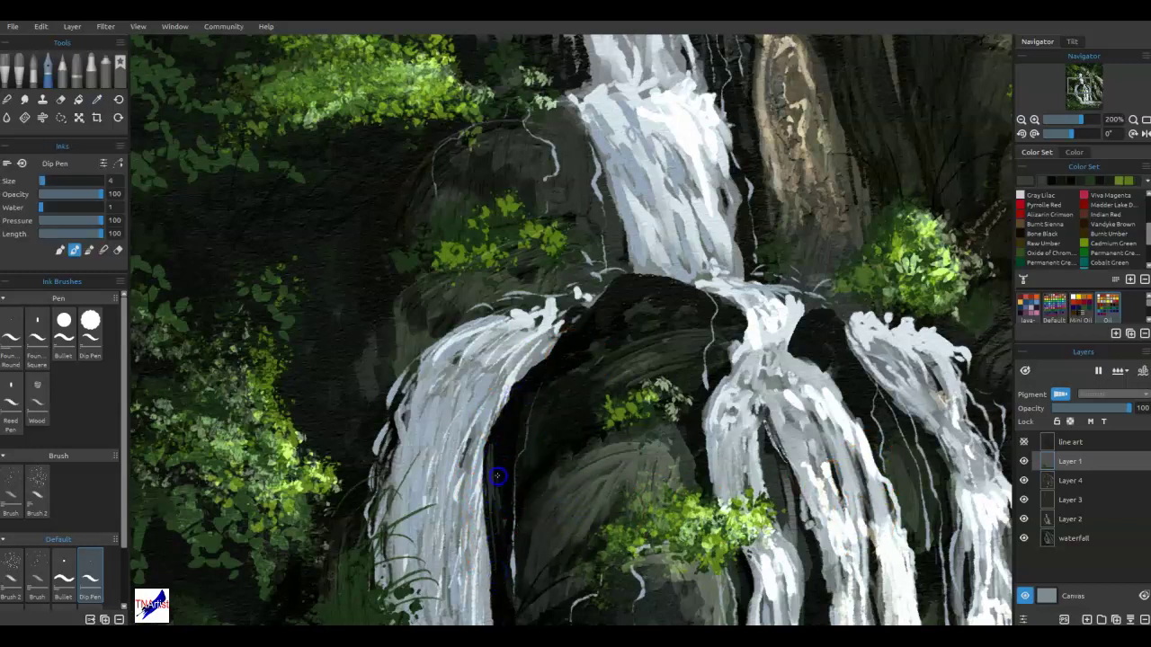
left_click(509, 468)
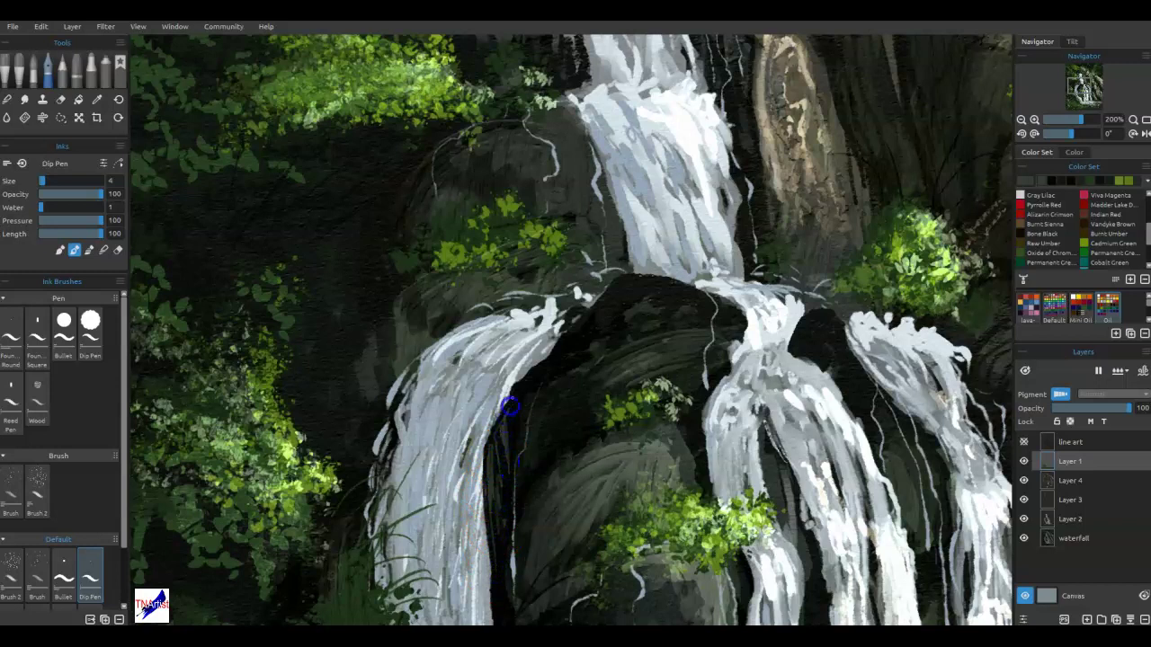
left_click_drag(517, 393, 494, 593)
Blend the streaks in the dark gap and paint over the light rim between the left cascade and the boulder below.
left_click_drag(559, 504, 604, 318)
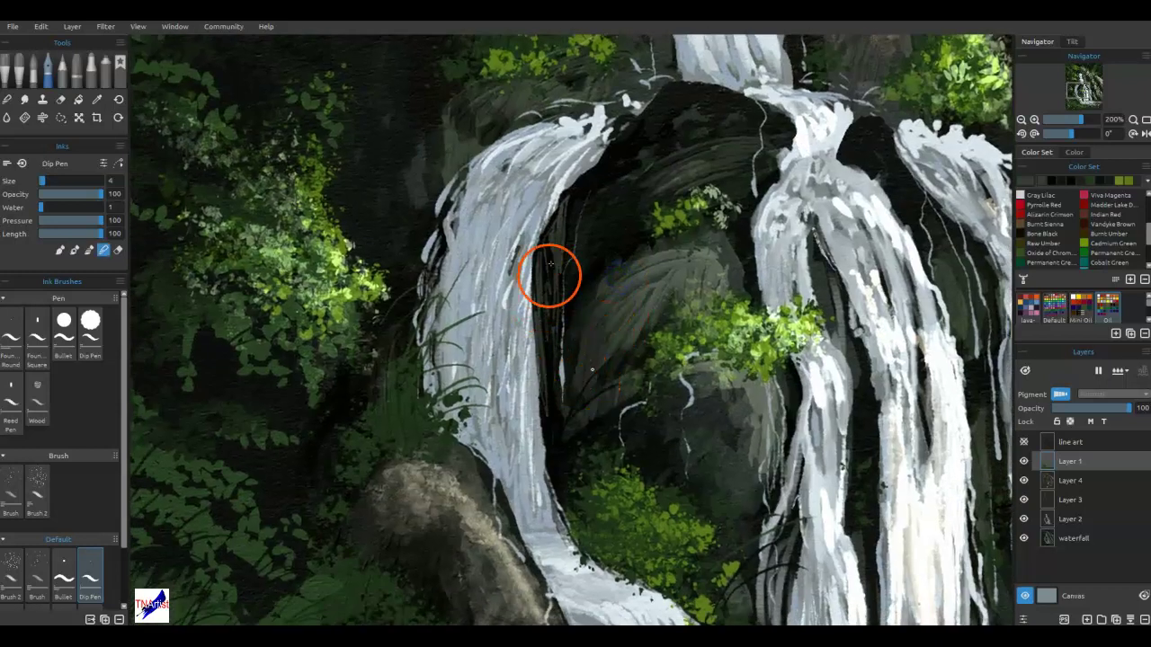
left_click_drag(560, 252, 566, 225)
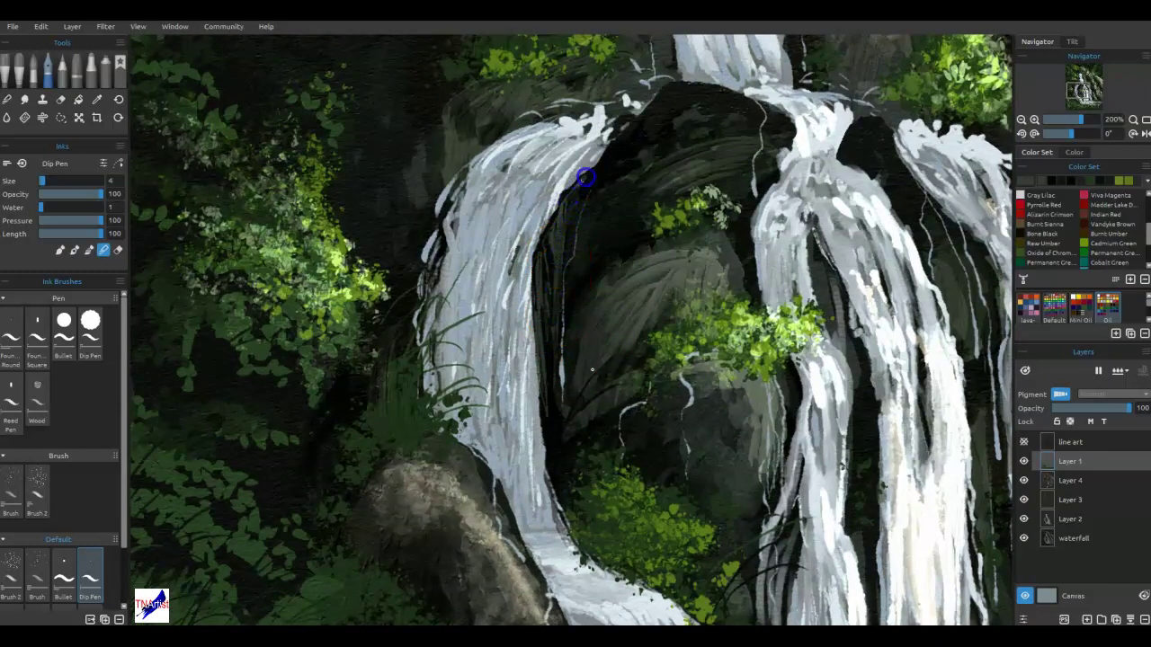
left_click_drag(547, 377, 545, 430)
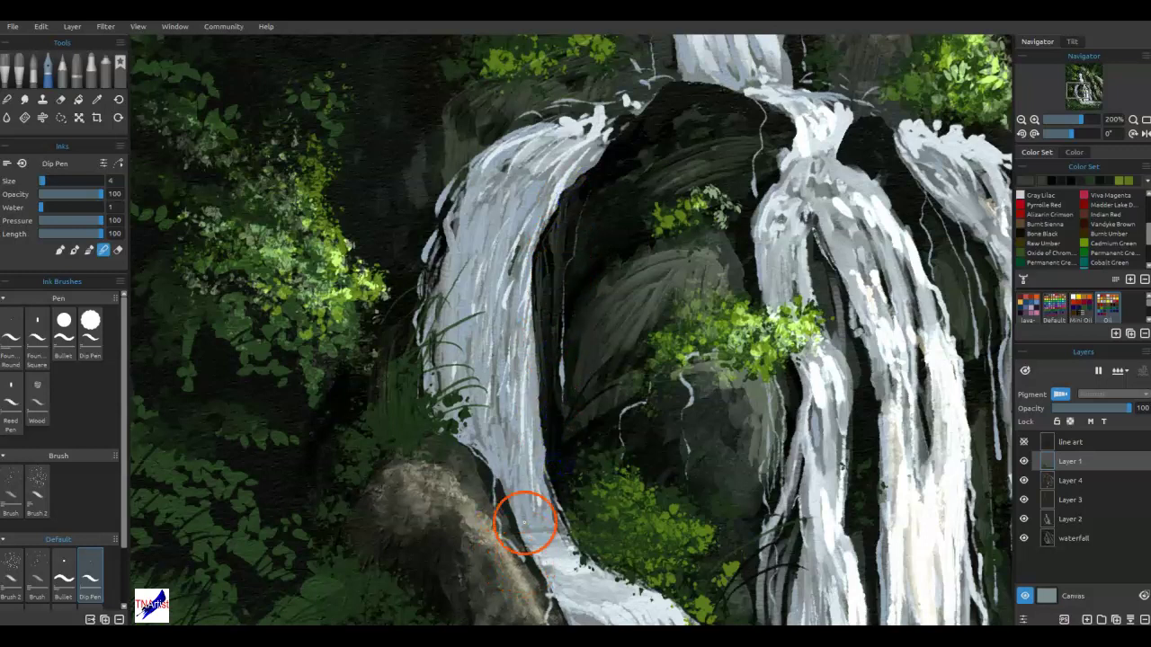
mouse_move(507, 514)
left_mouse_down()
mouse_move(499, 483)
mouse_move(502, 504)
mouse_move(491, 484)
mouse_move(478, 487)
mouse_move(488, 478)
mouse_move(506, 506)
mouse_move(487, 455)
mouse_move(457, 439)
mouse_move(498, 477)
mouse_move(526, 567)
mouse_move(500, 529)
mouse_move(517, 554)
mouse_move(510, 525)
mouse_move(532, 591)
left_mouse_up()
left_click(478, 485, "alt")
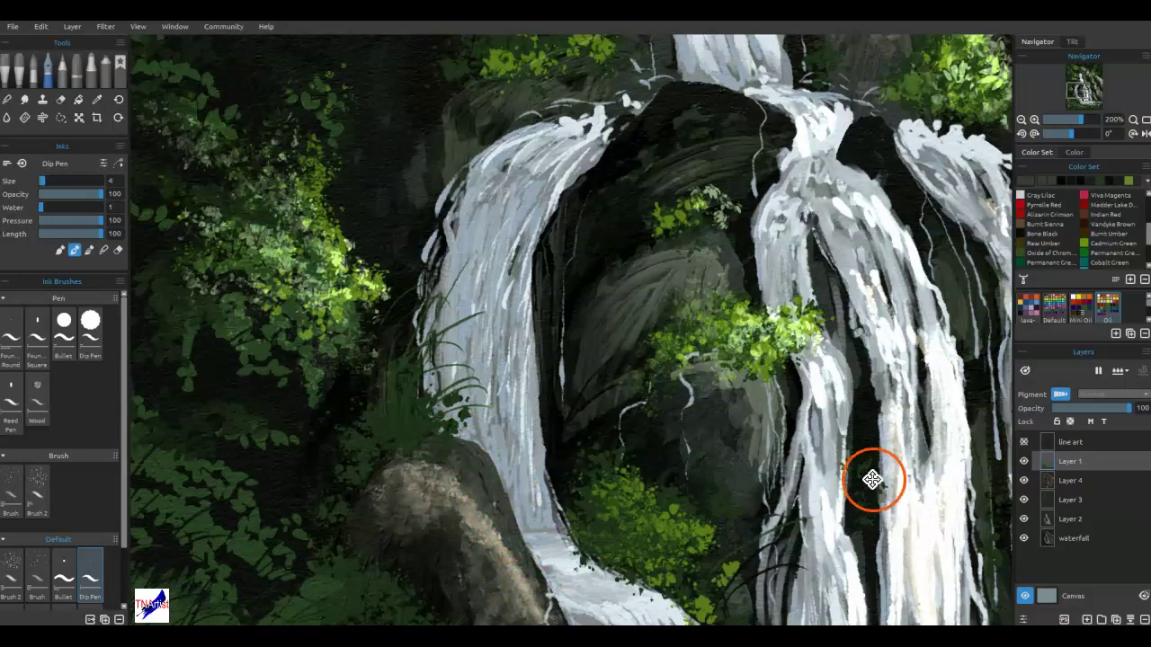
Sample dark grey from the rock and paint over the area left of where the upper waterfall meets its second tier.
mouse_move(873, 477)
left_mouse_down()
mouse_move(782, 419)
mouse_move(542, 393)
left_mouse_up()
left_click_drag(833, 478, 1055, 326)
mouse_move(713, 378)
left_mouse_down()
mouse_move(817, 494)
mouse_move(722, 300)
mouse_move(801, 333)
mouse_move(668, 569)
left_mouse_up()
left_click_drag(542, 405, 729, 519)
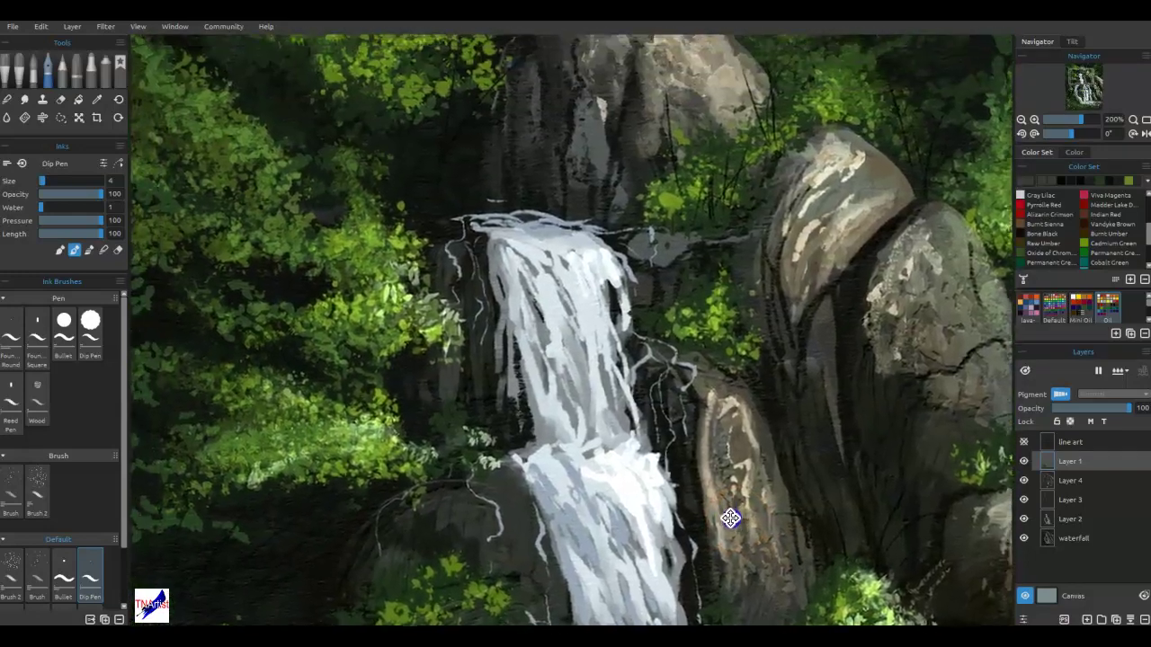
left_click(511, 491, "alt")
left_click_drag(520, 478, 503, 458)
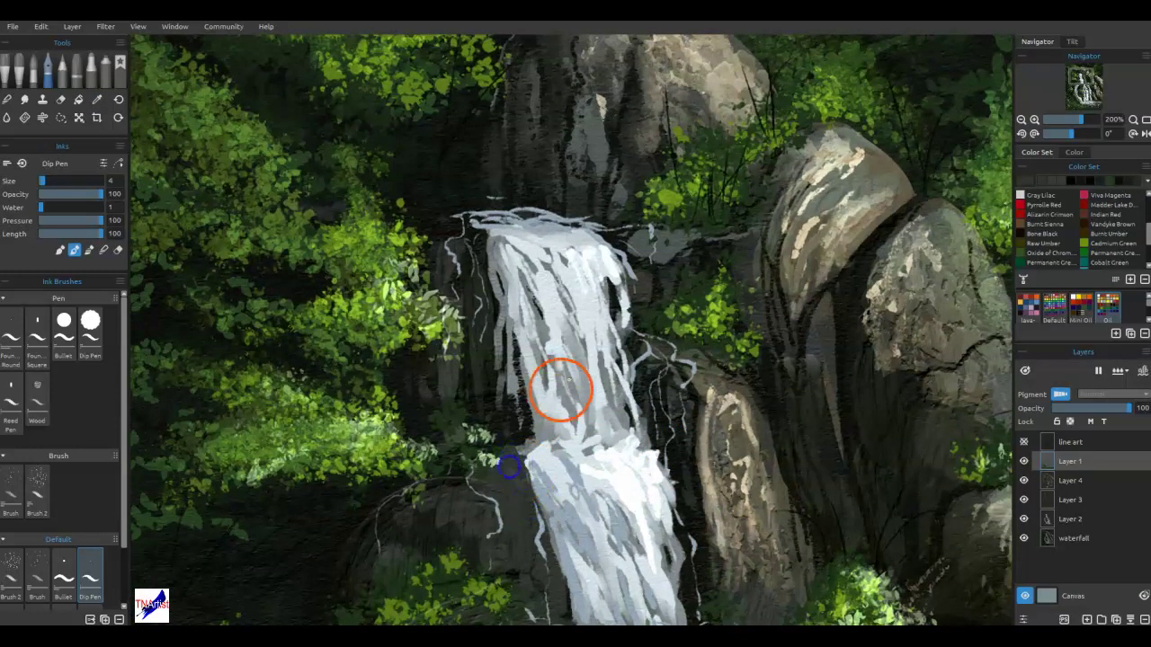
Sample near-black and darken the small rock wedged between the tops of the central and right-hand cascades.
left_click_drag(560, 390, 539, 603)
left_click_drag(608, 458, 417, 377)
left_click_drag(832, 508, 542, 177)
left_click_drag(791, 429, 804, 341)
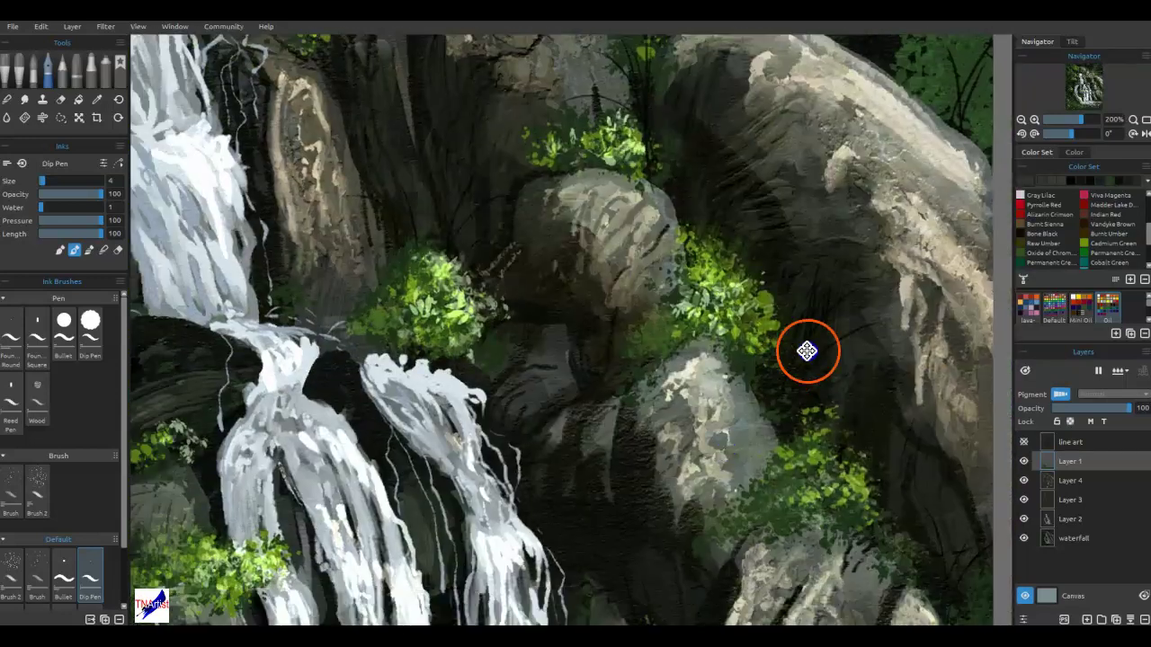
right_click(412, 392)
mouse_move(412, 392)
left_mouse_down()
mouse_move(395, 328)
mouse_move(369, 336)
mouse_move(399, 330)
mouse_move(406, 368)
mouse_move(375, 319)
mouse_move(365, 340)
mouse_move(367, 307)
mouse_move(390, 331)
mouse_move(386, 317)
mouse_move(365, 316)
mouse_move(399, 323)
mouse_move(402, 344)
mouse_move(387, 313)
left_mouse_up()
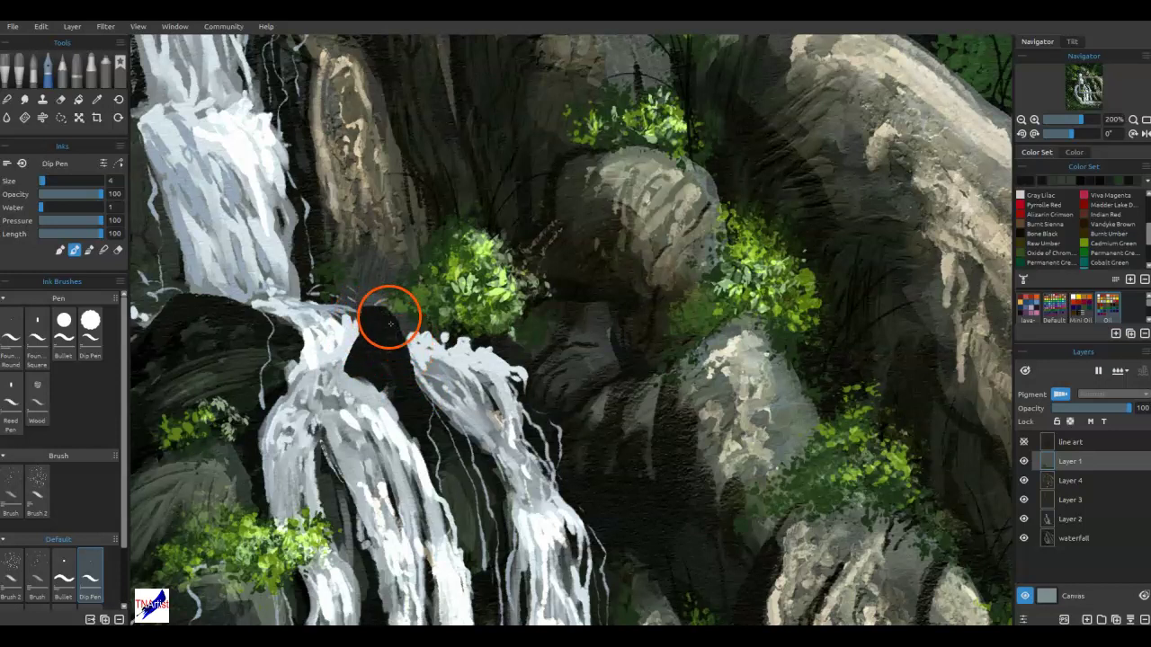
left_click(467, 494, "alt")
left_click_drag(387, 332, 376, 313)
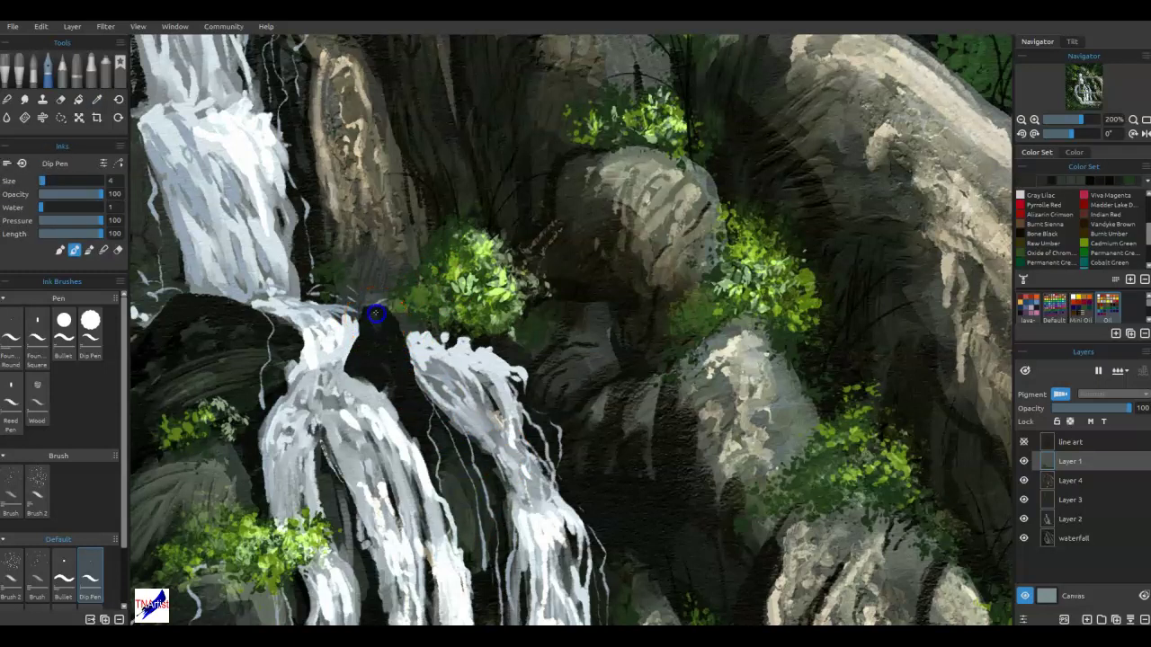
mouse_move(403, 362)
left_mouse_down()
mouse_move(347, 273)
mouse_move(370, 341)
left_mouse_up()
Paint and blend soft grey highlights along the edge of the small dark rock, using tones sampled from the surrounding rocks.
left_click(447, 486, "alt")
key("b")
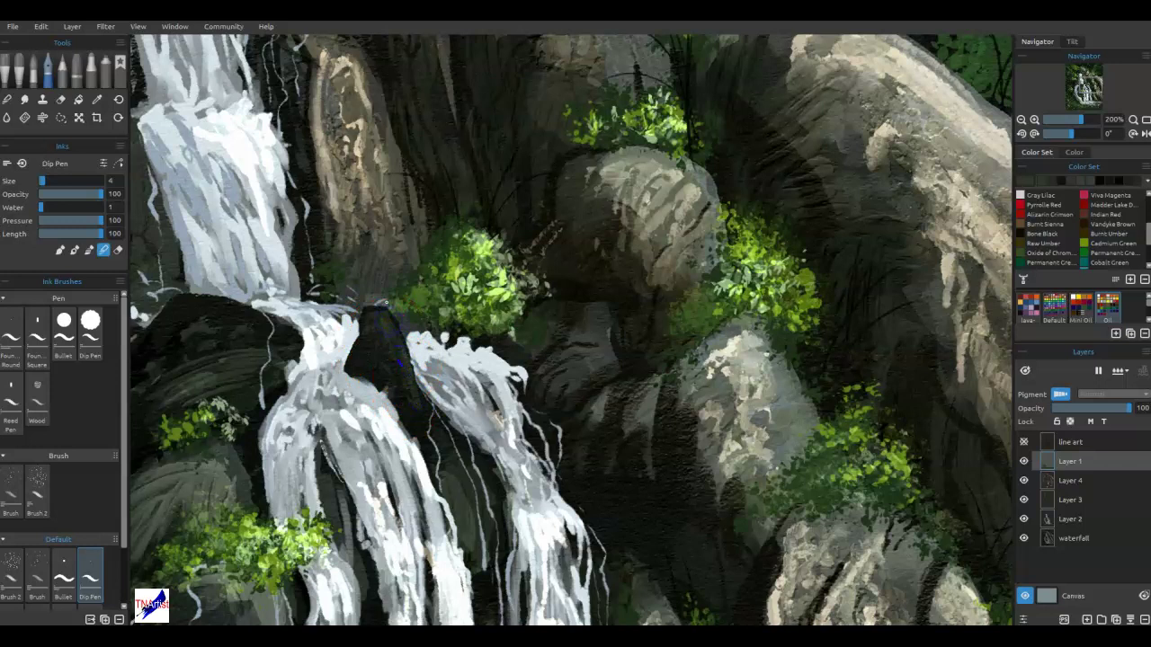
left_click(745, 398, "alt")
left_click(383, 324, "alt")
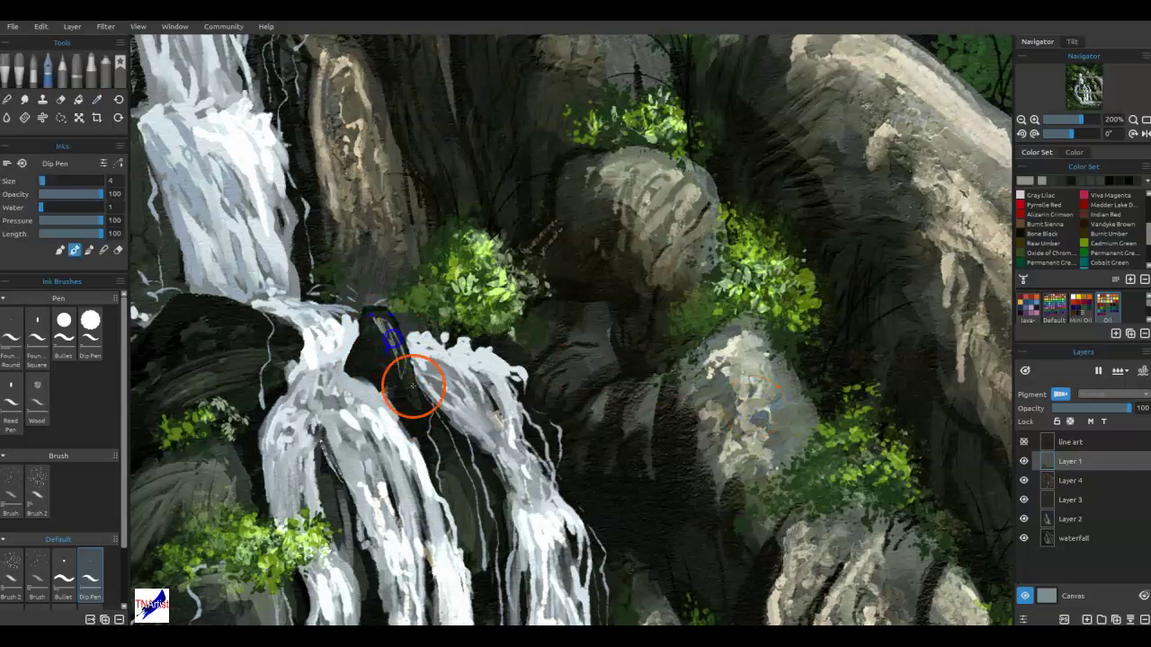
left_click(376, 325, "alt")
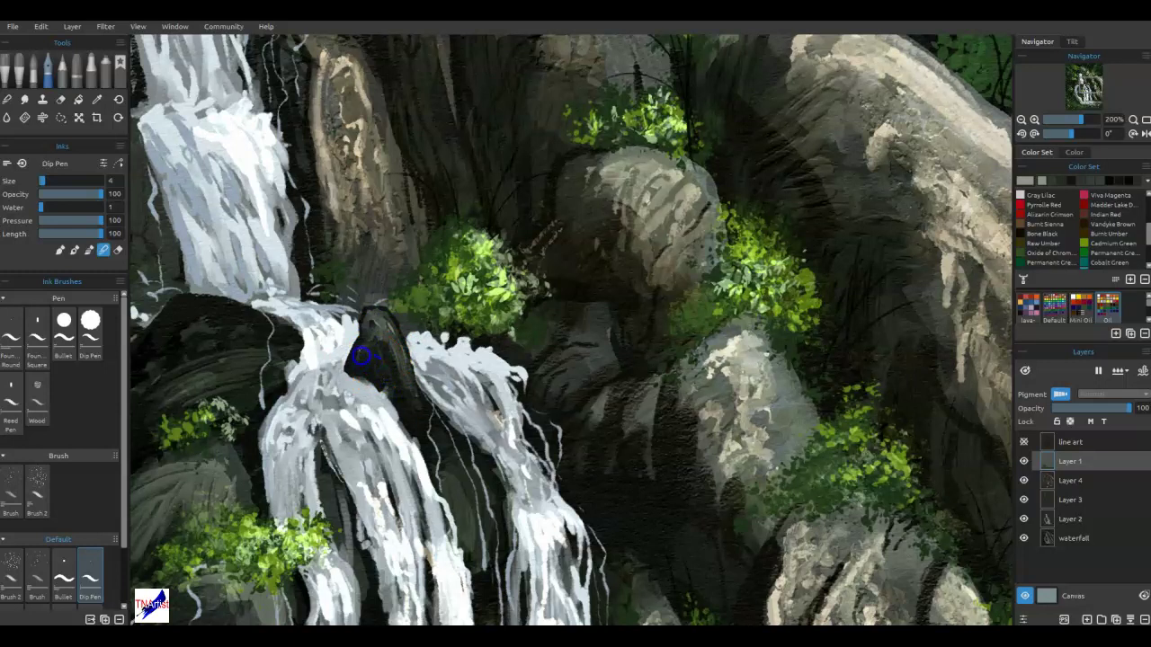
Sample white from the water and paint thin strands along the edges of the central cascade and its lip.
left_click(428, 332)
mouse_move(359, 376)
left_mouse_down()
mouse_move(343, 350)
mouse_move(351, 380)
mouse_move(363, 389)
mouse_move(348, 370)
mouse_move(400, 423)
mouse_move(395, 412)
mouse_move(413, 456)
mouse_move(381, 399)
left_mouse_up()
mouse_move(353, 350)
left_mouse_down()
mouse_move(365, 399)
mouse_move(329, 385)
mouse_move(338, 354)
mouse_move(288, 321)
left_mouse_up()
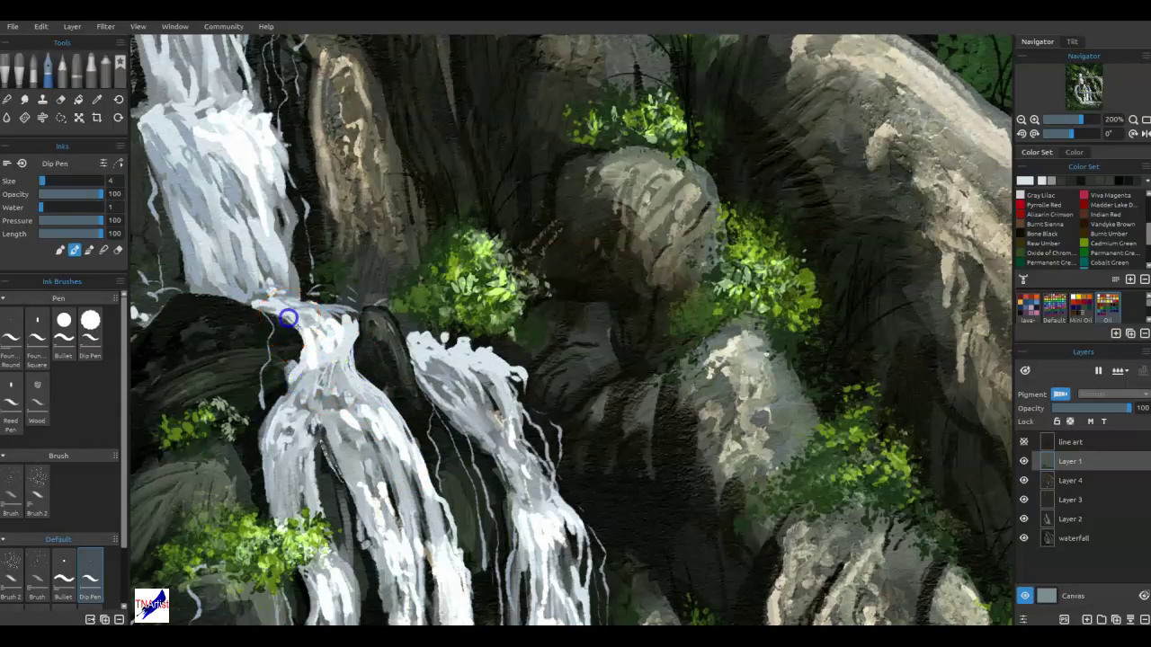
mouse_move(281, 383)
left_mouse_down()
mouse_move(270, 434)
mouse_move(242, 448)
mouse_move(268, 486)
mouse_move(268, 431)
left_mouse_up()
left_click_drag(275, 520, 288, 388)
left_click_drag(263, 476, 299, 368)
left_click_drag(334, 329, 389, 299)
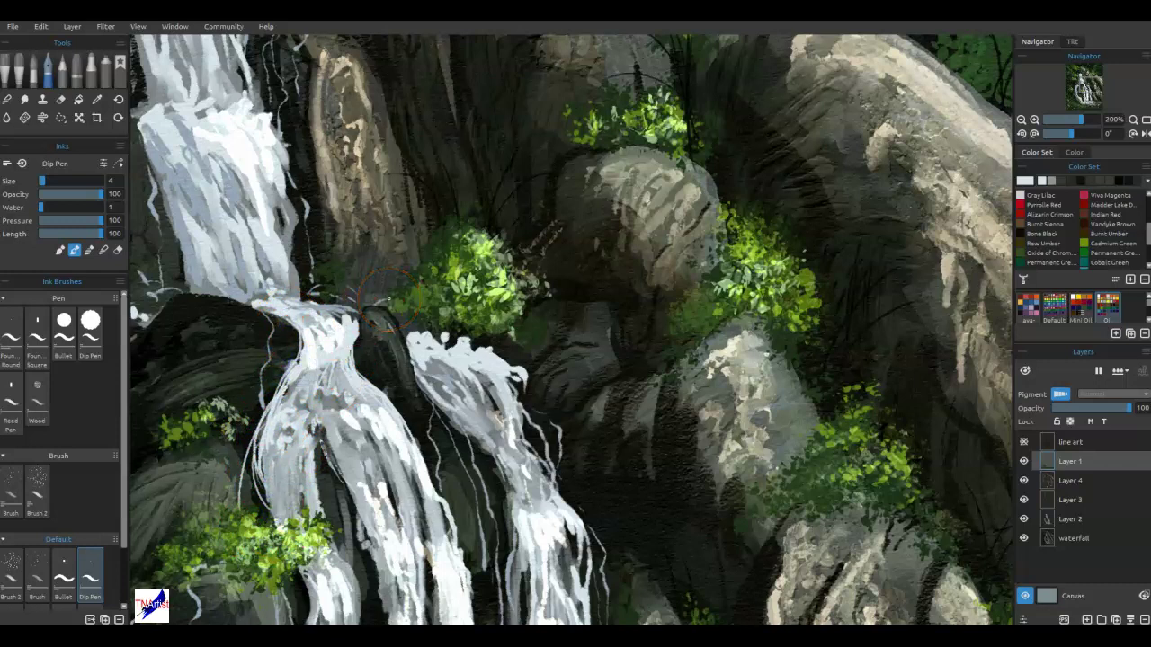
Erase the stray white strand left of the central cascade with the Round Soft 2 eraser at size 9.
key("e")
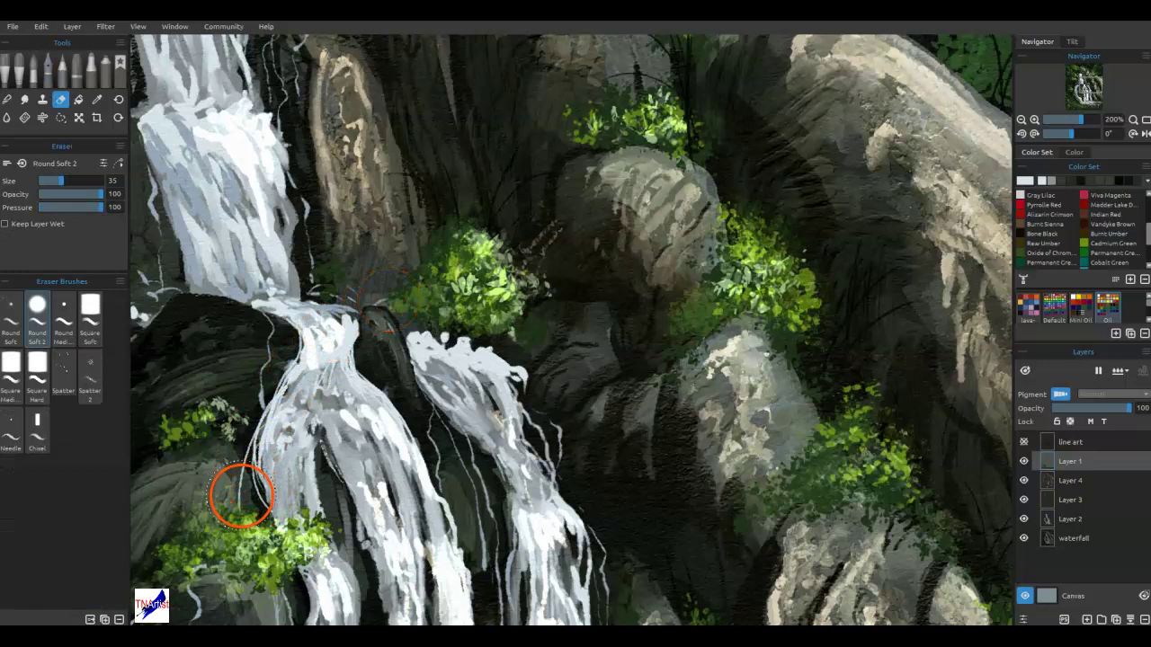
key("bracketleft")
key("bracketleft")
key("bracketleft")
key("bracketleft")
key("bracketleft")
mouse_move(234, 491)
left_mouse_down()
mouse_move(257, 422)
mouse_move(249, 500)
mouse_move(249, 446)
mouse_move(285, 409)
left_mouse_up()
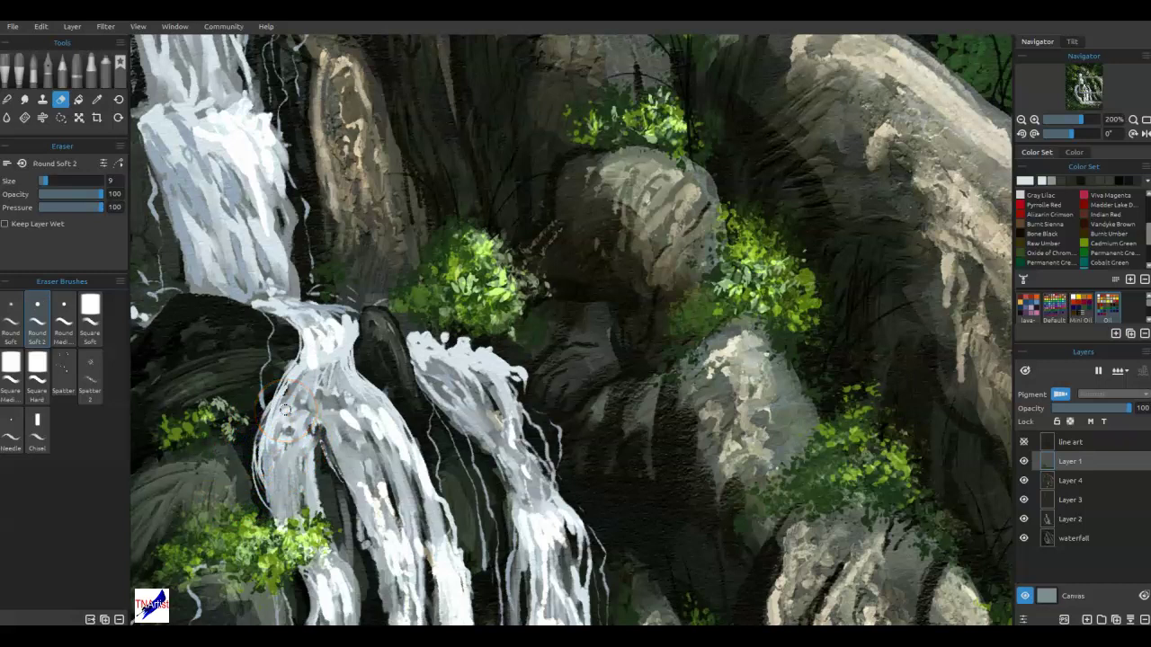
key("e")
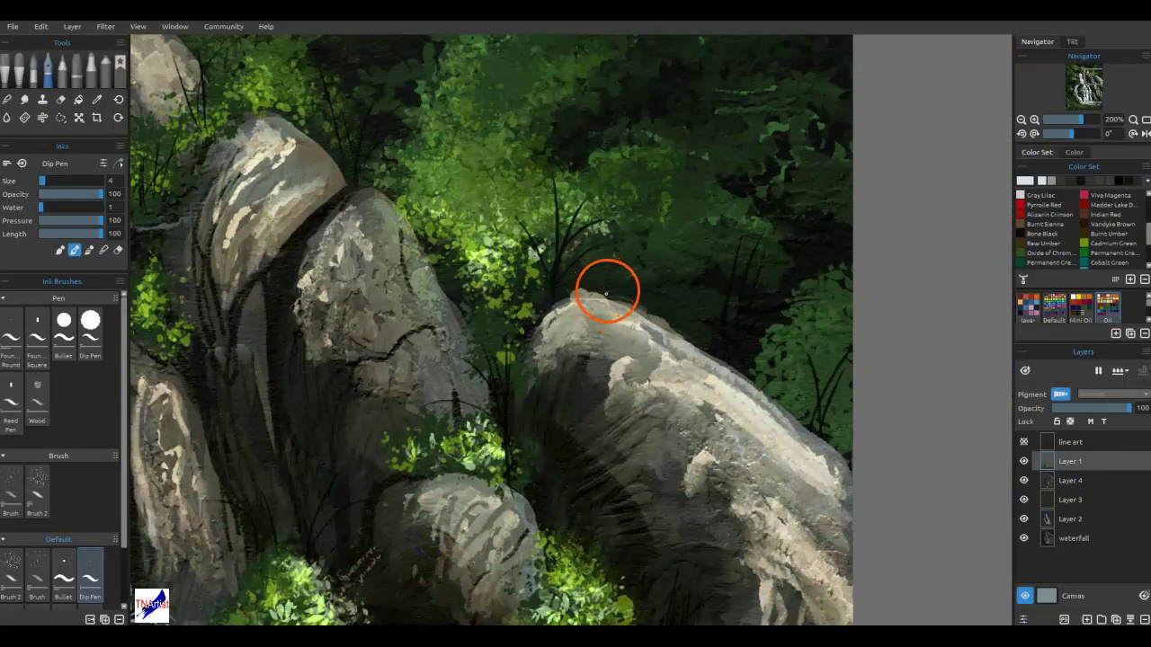
Sample dark green from the background and trim the top edge of the large right-hand boulder.
left_click(612, 286, "alt")
left_click(596, 288)
mouse_move(575, 301)
left_mouse_down()
mouse_move(560, 300)
mouse_move(586, 296)
left_mouse_up()
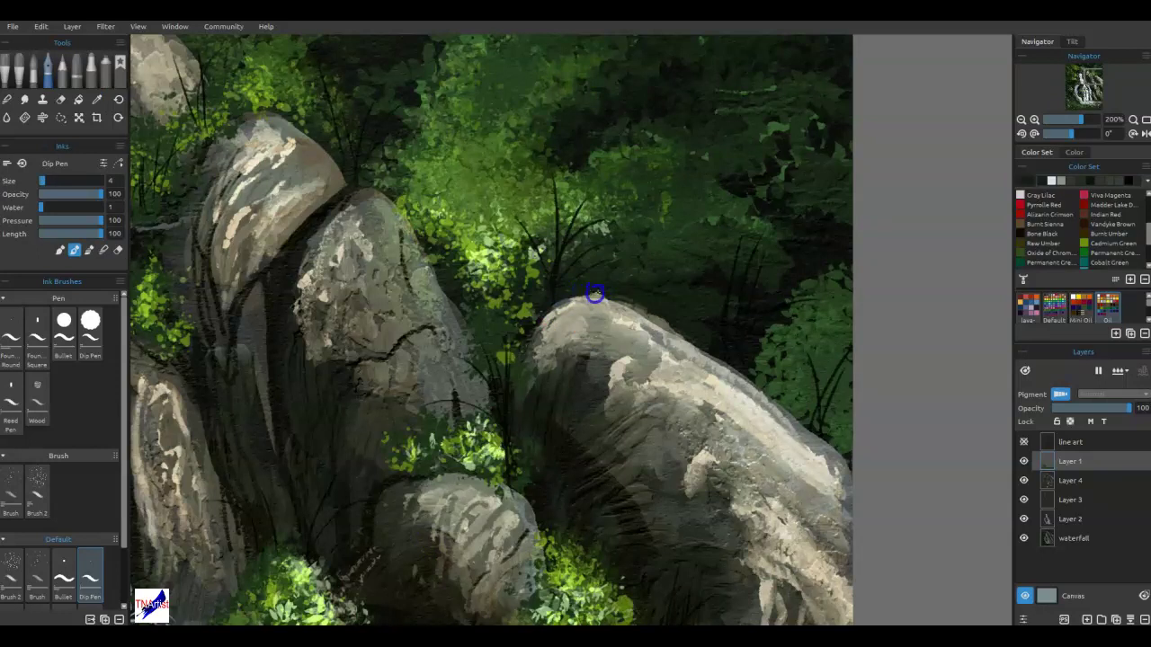
key("ctrl+0")
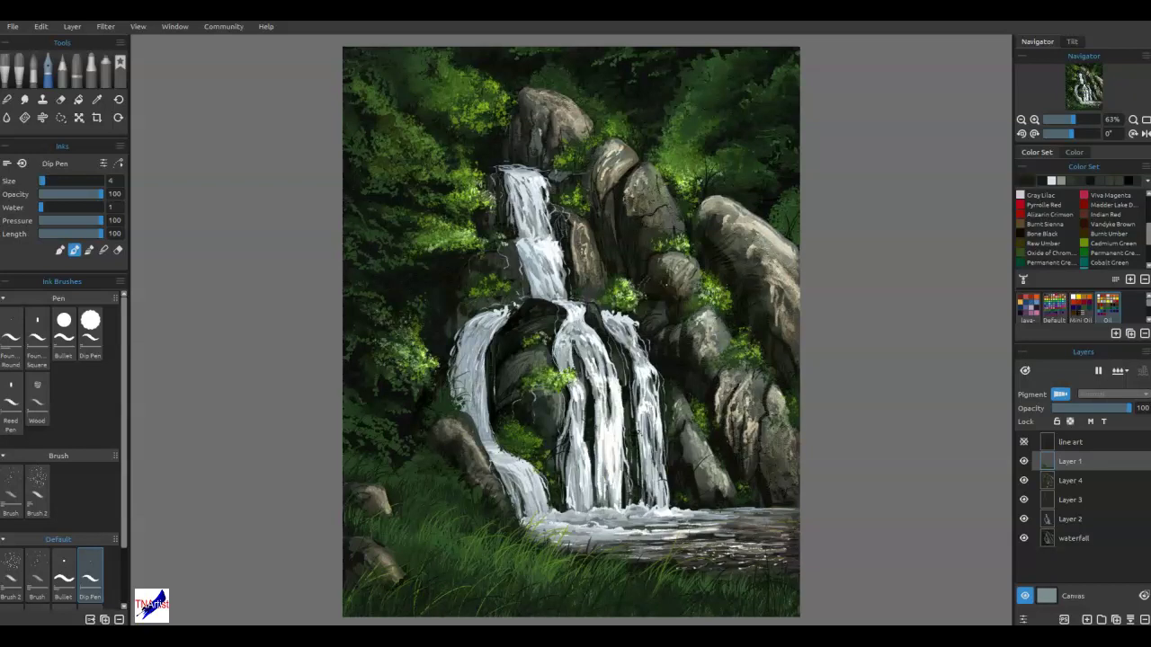
left_click(1035, 207)
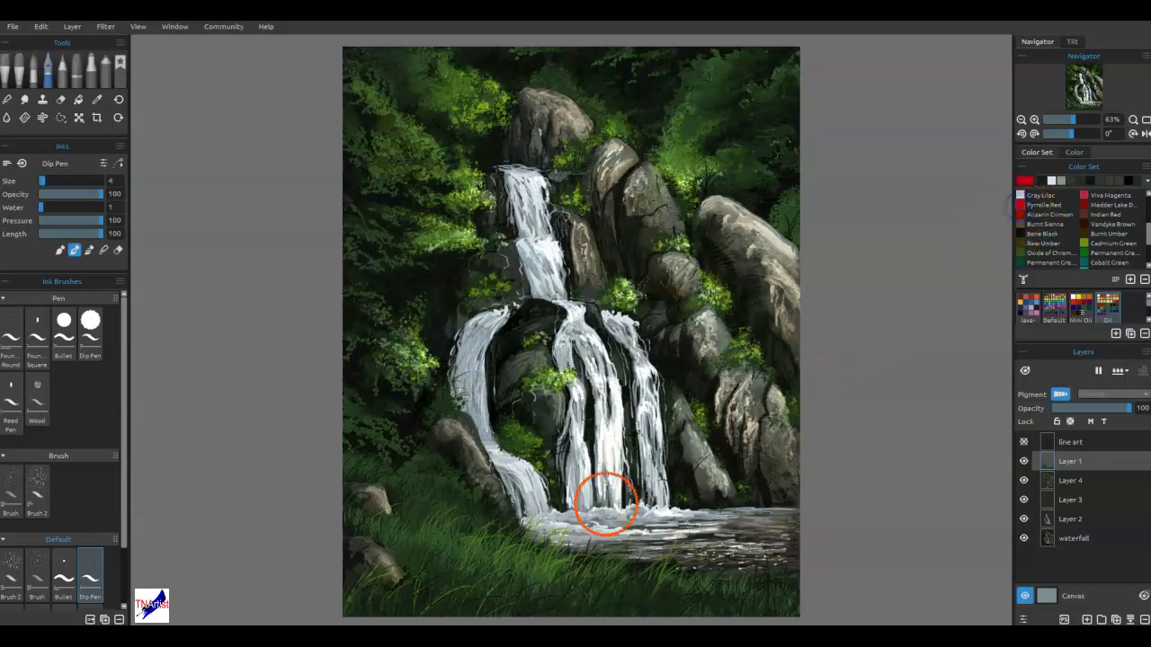
left_click(513, 567)
left_click(565, 585)
mouse_move(635, 586)
left_mouse_down()
mouse_move(597, 580)
mouse_move(571, 560)
mouse_move(629, 359)
left_mouse_up()
scroll(601, 575, "up", 5)
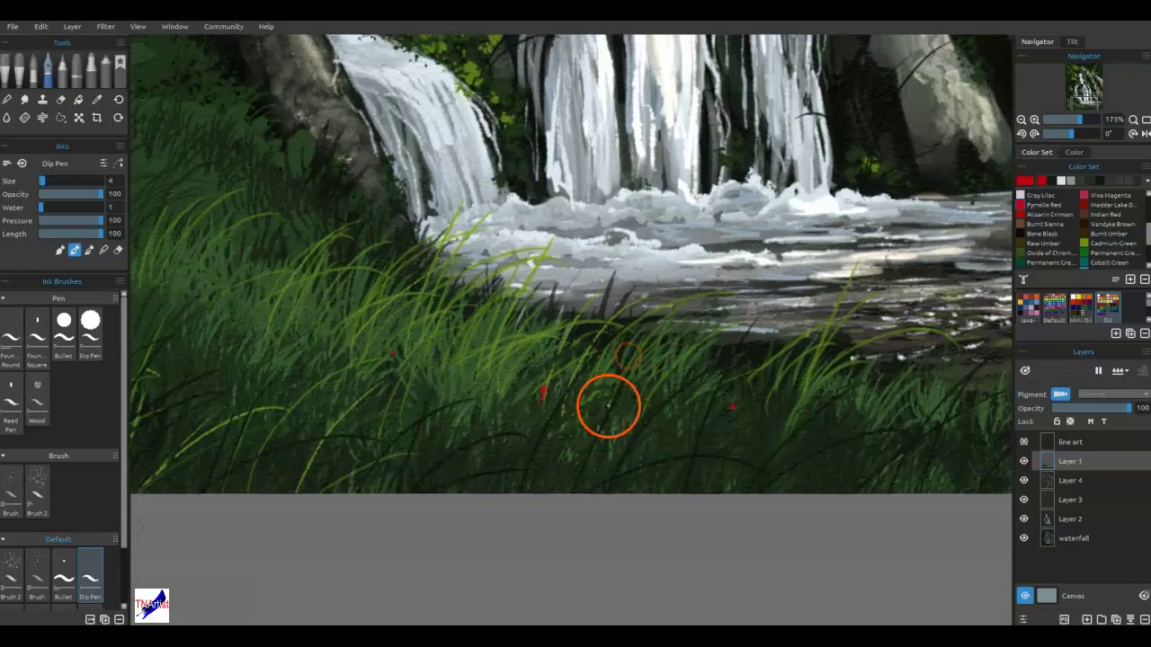
key("ctrl+z")
key("ctrl+z")
key("ctrl+z")
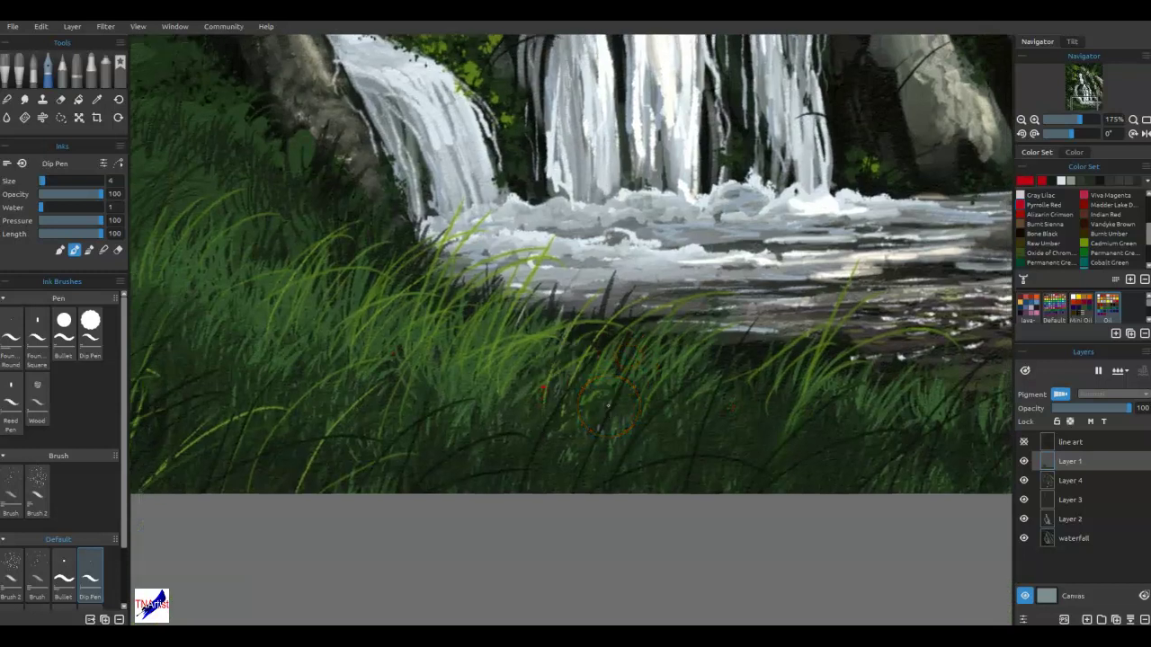
Paint small four-petalled flowers in Titanium White, scattered across the foreground grass.
left_click_drag(1147, 231, 1147, 207)
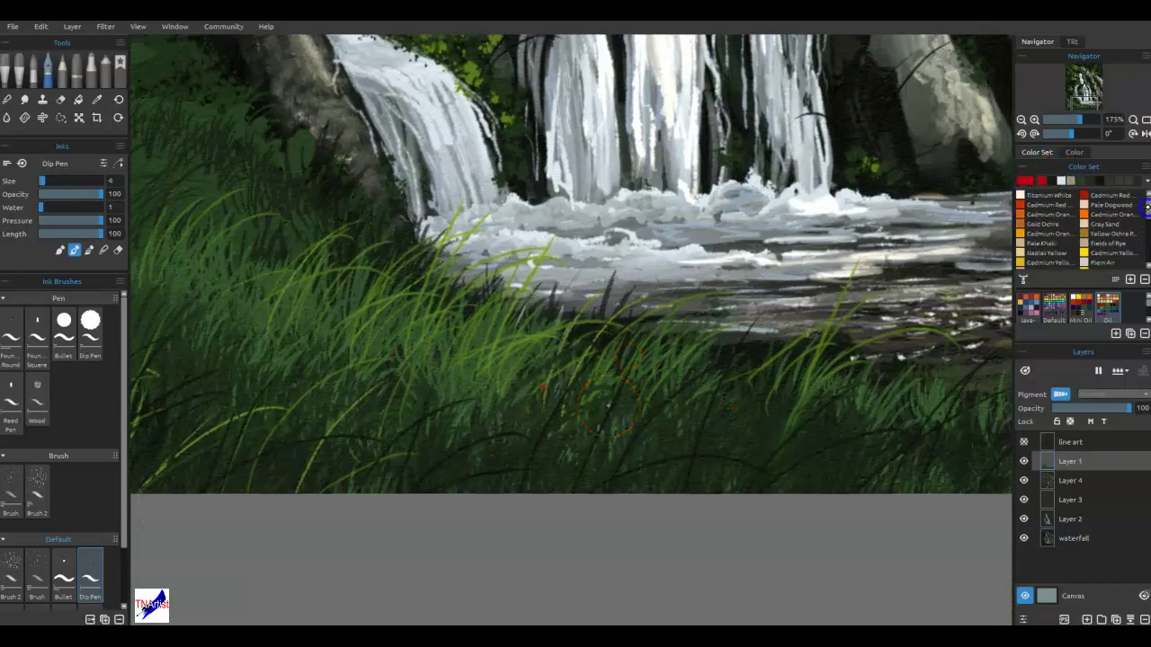
left_click(499, 376)
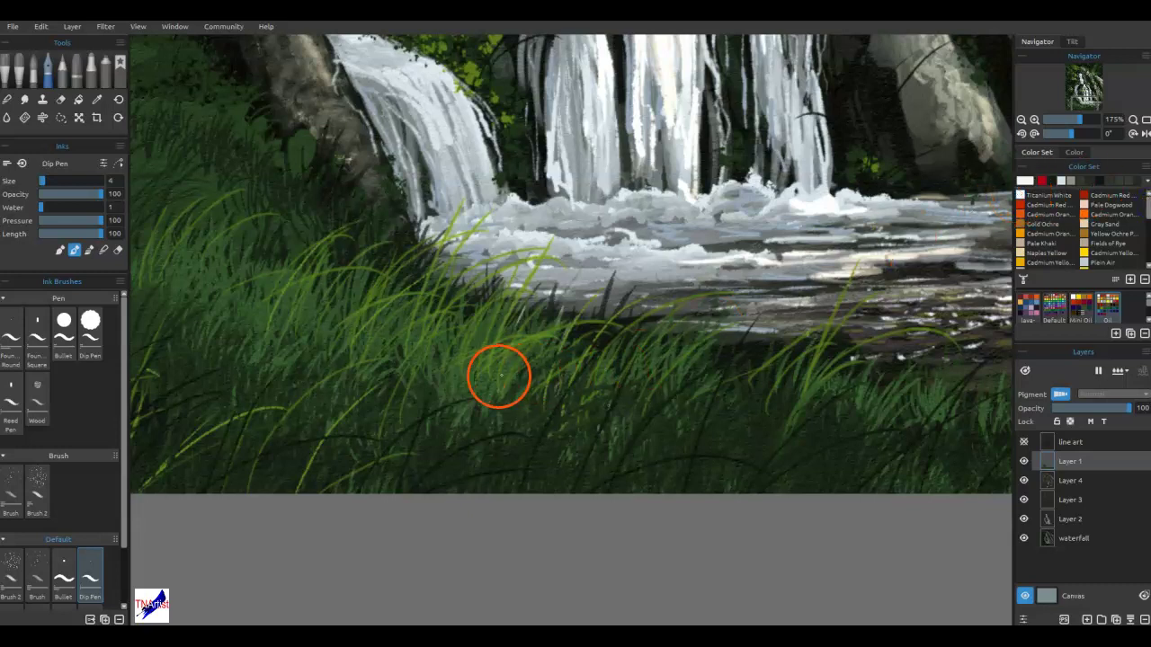
left_click(499, 377)
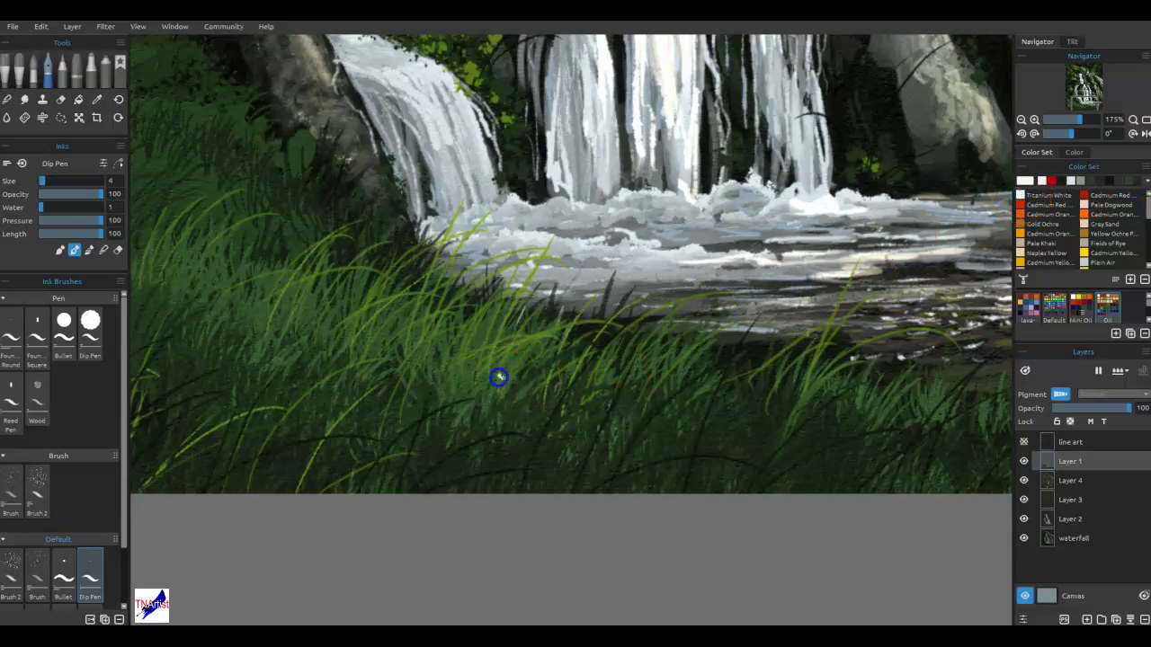
left_click(695, 403)
left_click(306, 292)
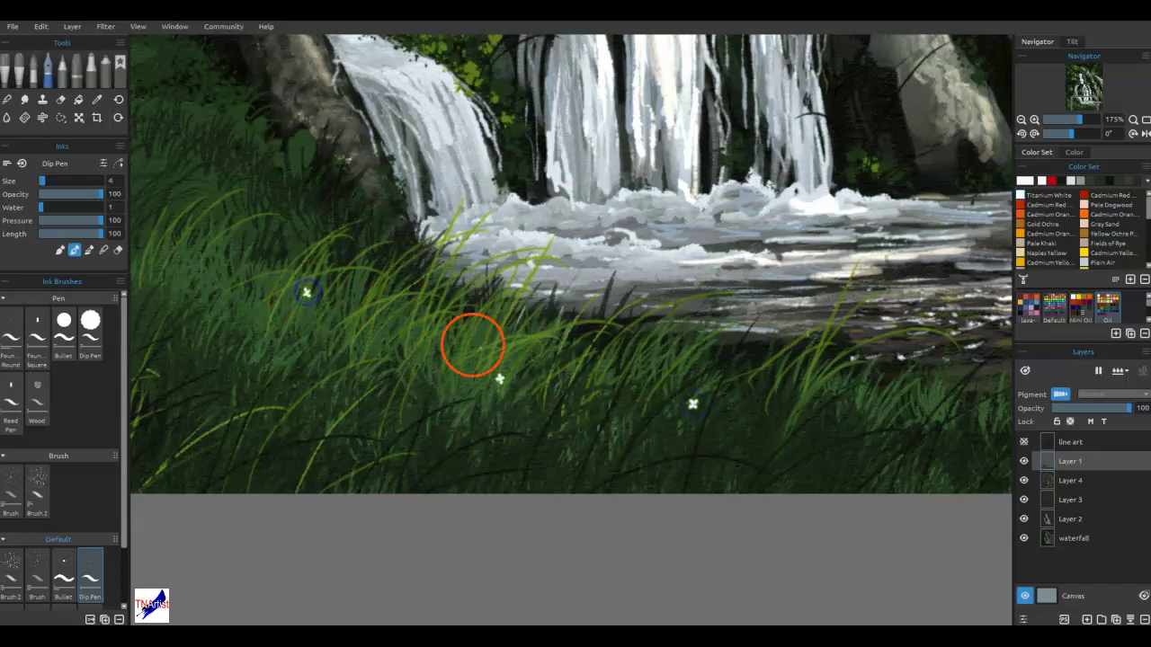
left_click(364, 383)
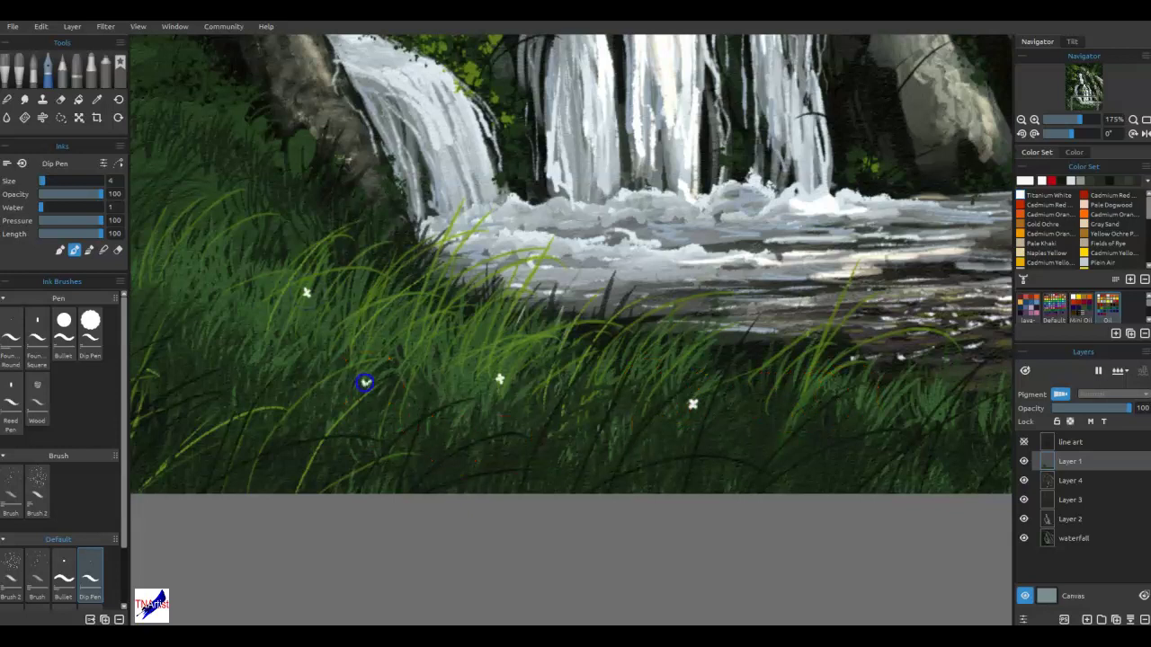
left_click(435, 321)
left_click(208, 309)
left_click(203, 384)
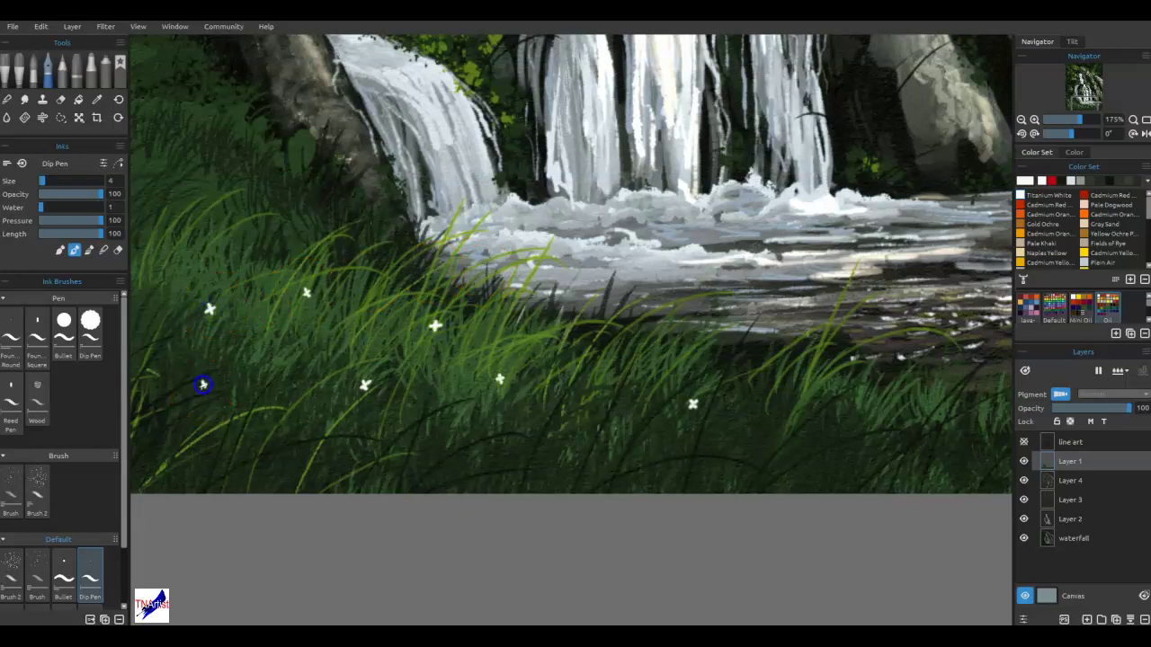
left_click(895, 442)
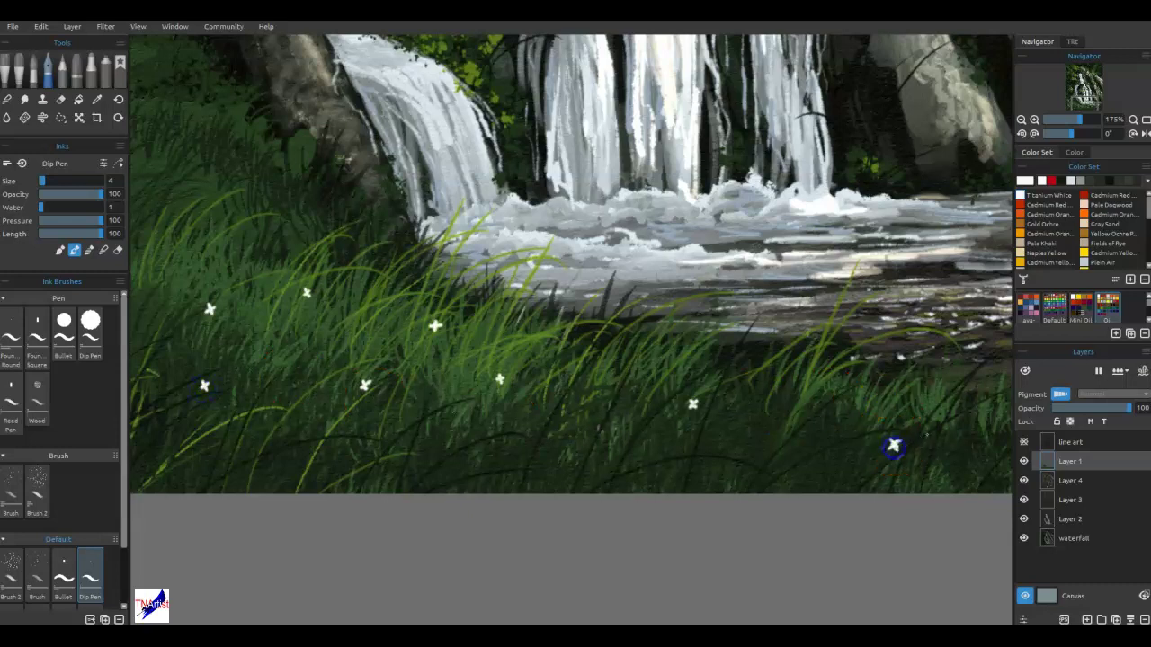
left_click(584, 445)
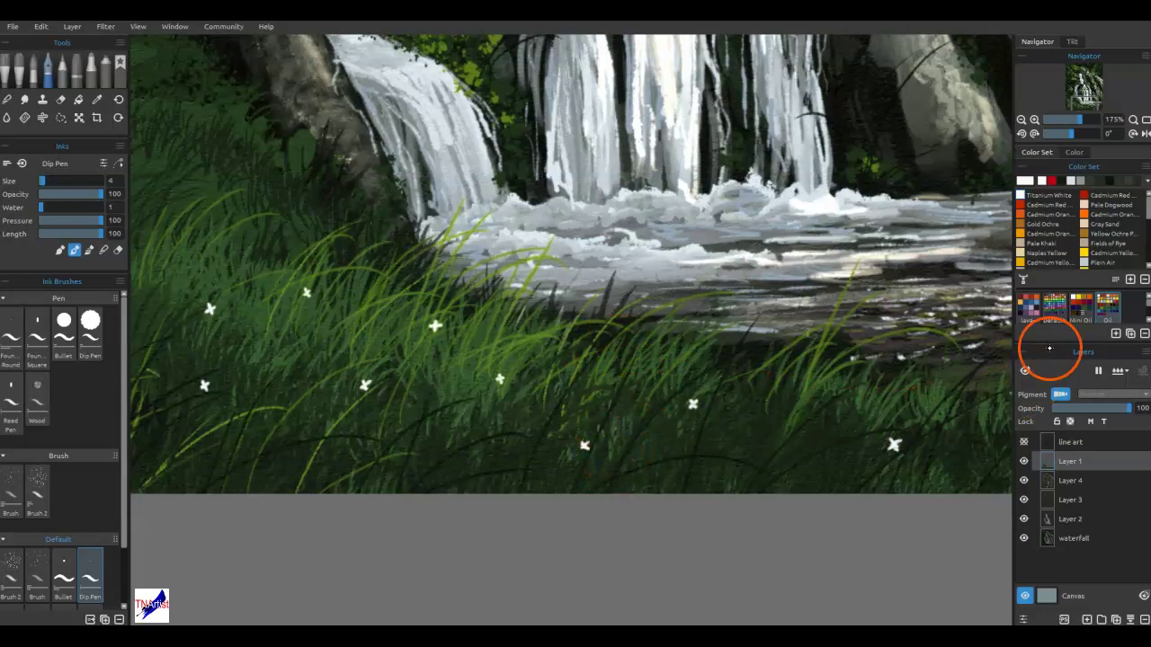
Choose the pale blue-grey Plein Air colour and add three dimmer flowers low in the foreground grass.
left_click(1098, 263)
left_click(432, 447)
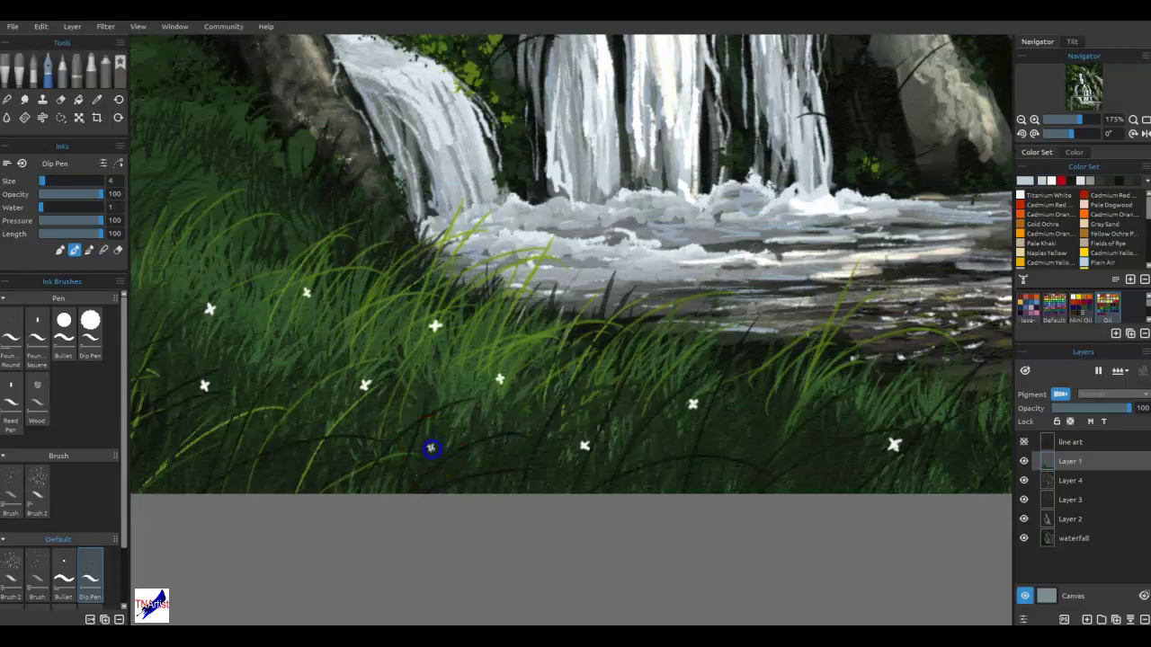
left_click(255, 435)
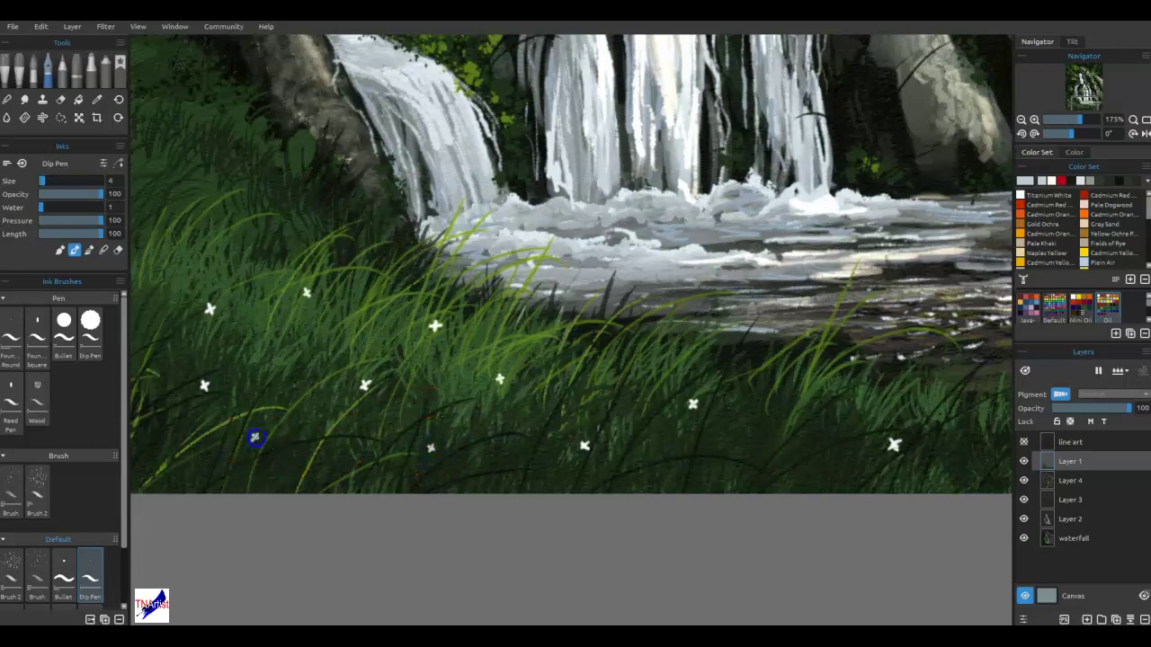
left_click(829, 468)
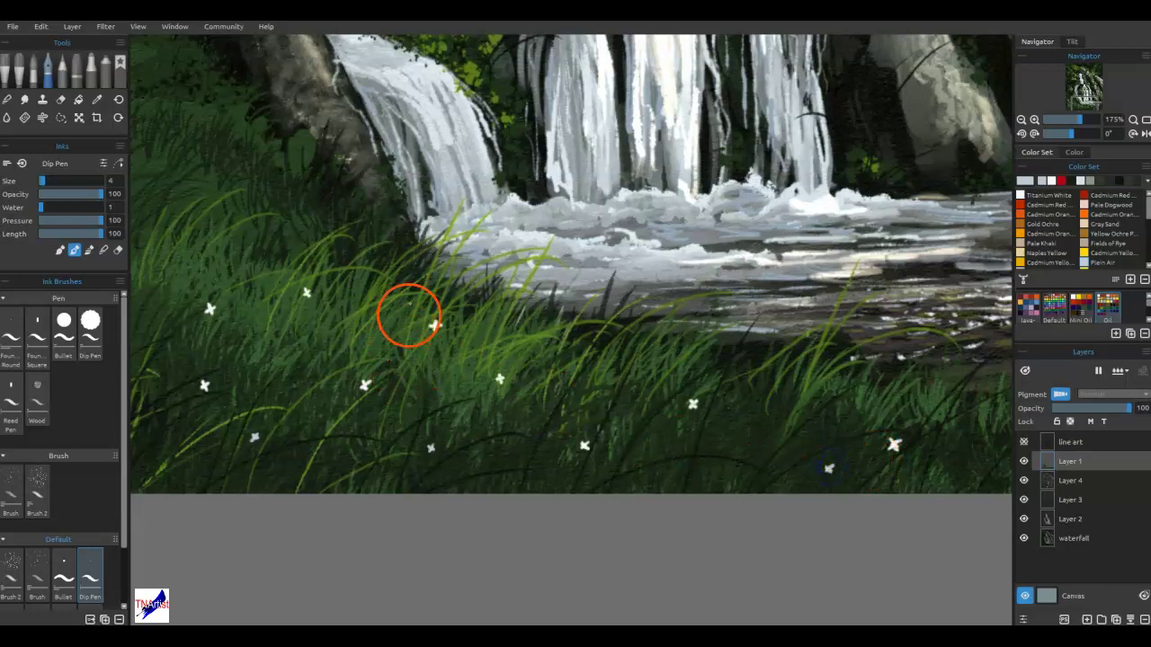
Dot four tiny pale flowers in the shaded grass around and behind the two rocks on the left bank.
left_click_drag(393, 352, 701, 444)
left_click(475, 242)
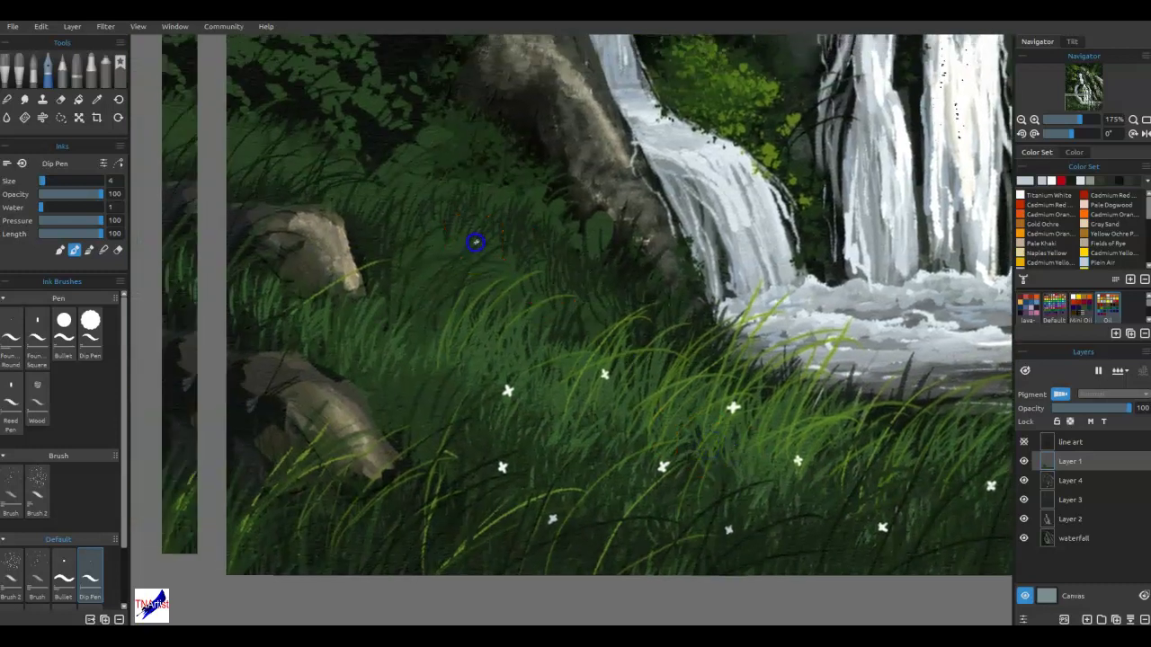
left_click(401, 318)
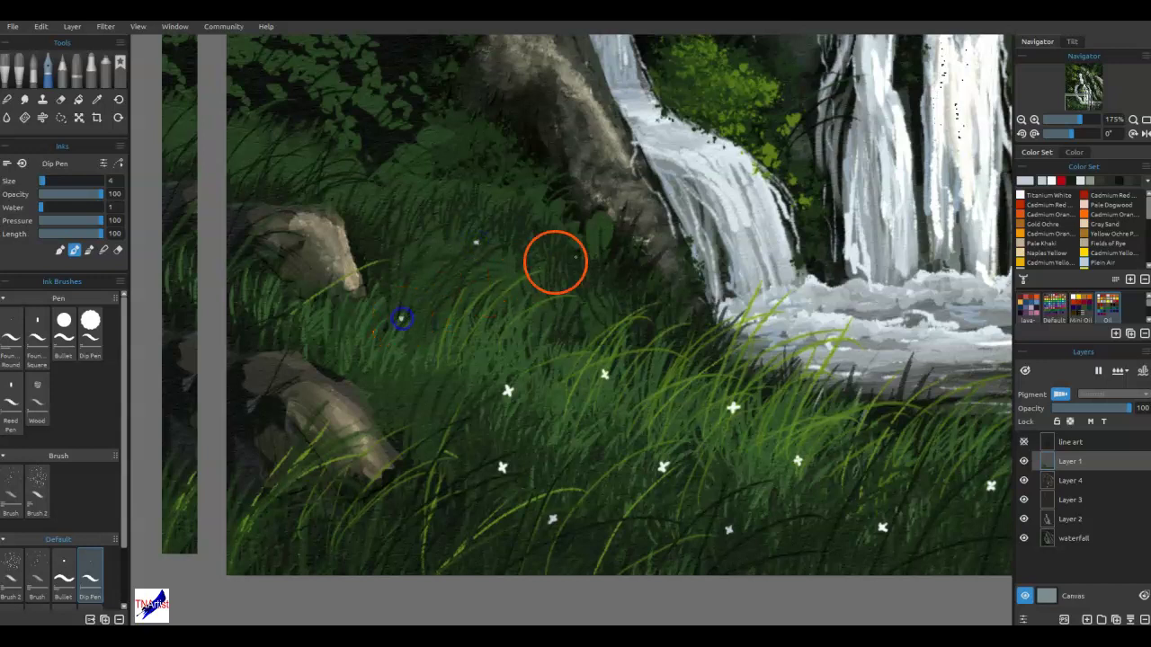
left_click(570, 254)
left_click(401, 380)
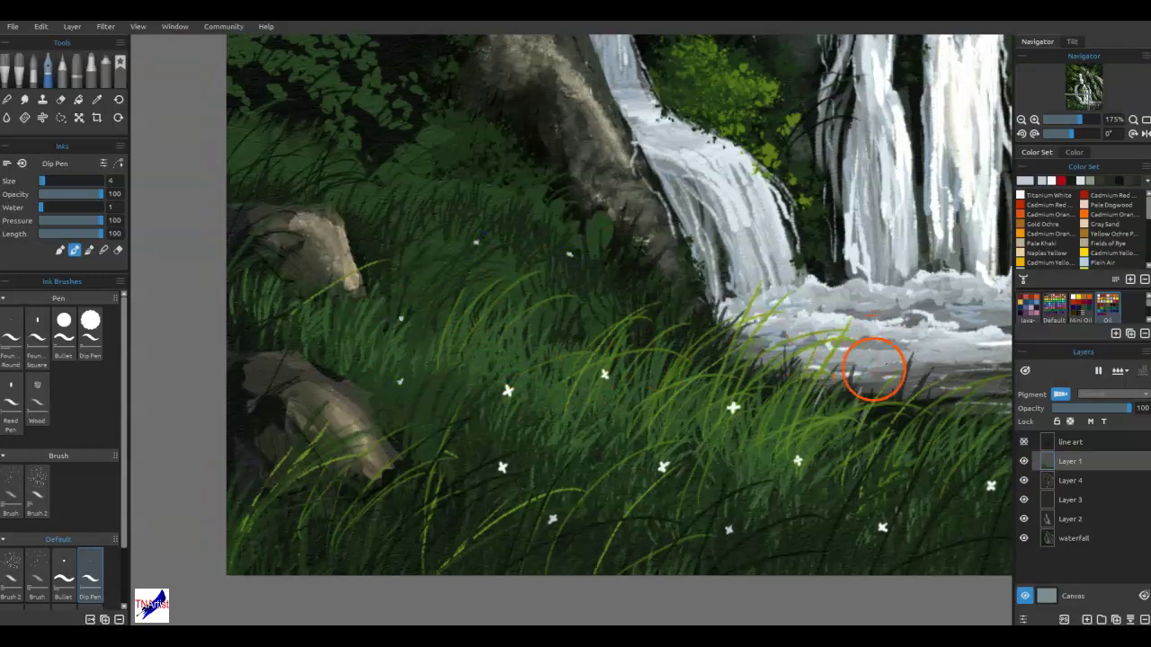
Choose Cadmium Yellow and dot centres onto three of the flowers in the middle of the grass.
left_click(1085, 253)
left_click(733, 406)
left_click(661, 469)
left_click(728, 531)
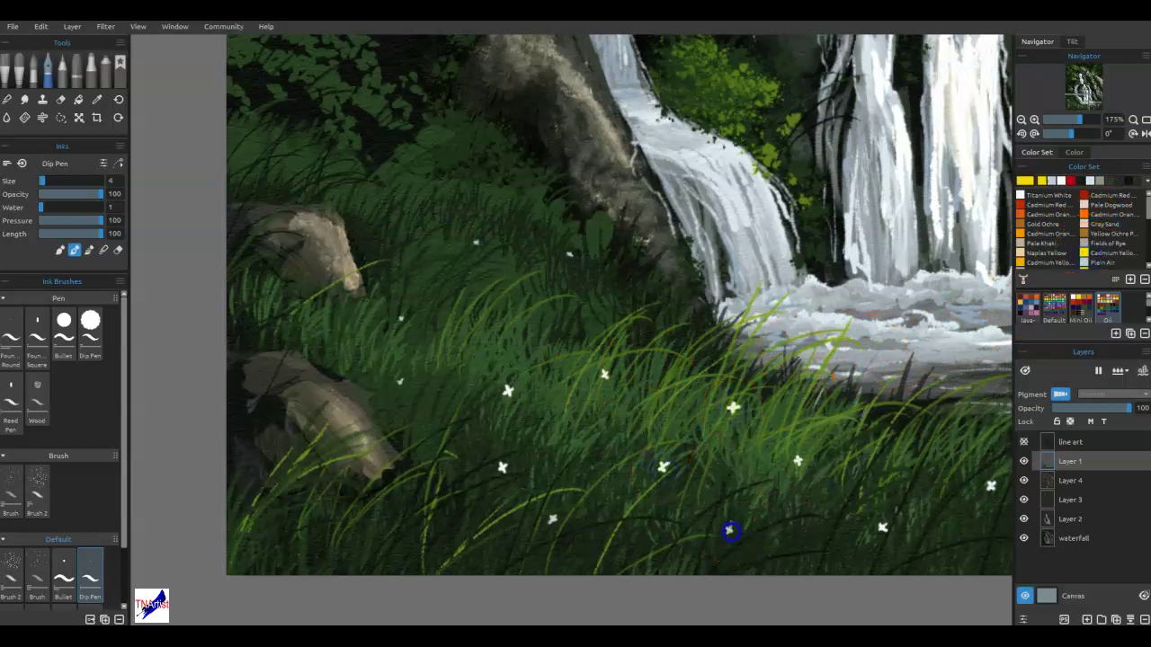
Choose a turquoise colour and dot tiny flowers in the foreground grass to the right of the lower rock.
left_click(1146, 251)
scroll(1147, 233, "down", 3)
left_click(1056, 214)
left_click(593, 468)
left_click(552, 476)
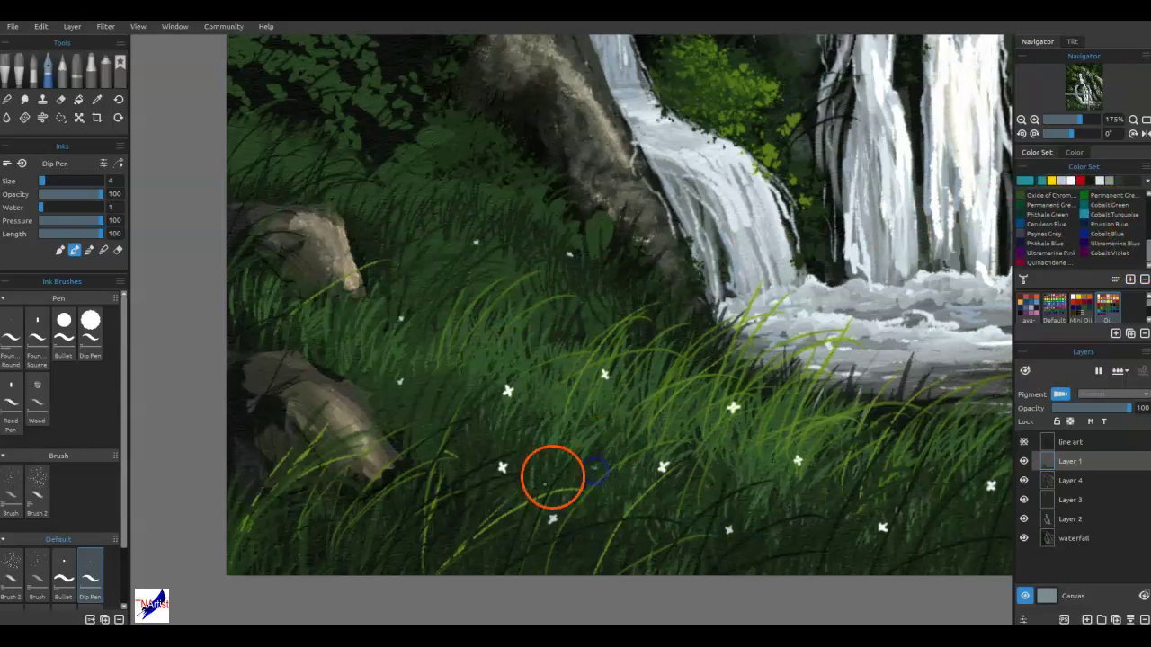
left_click(474, 518)
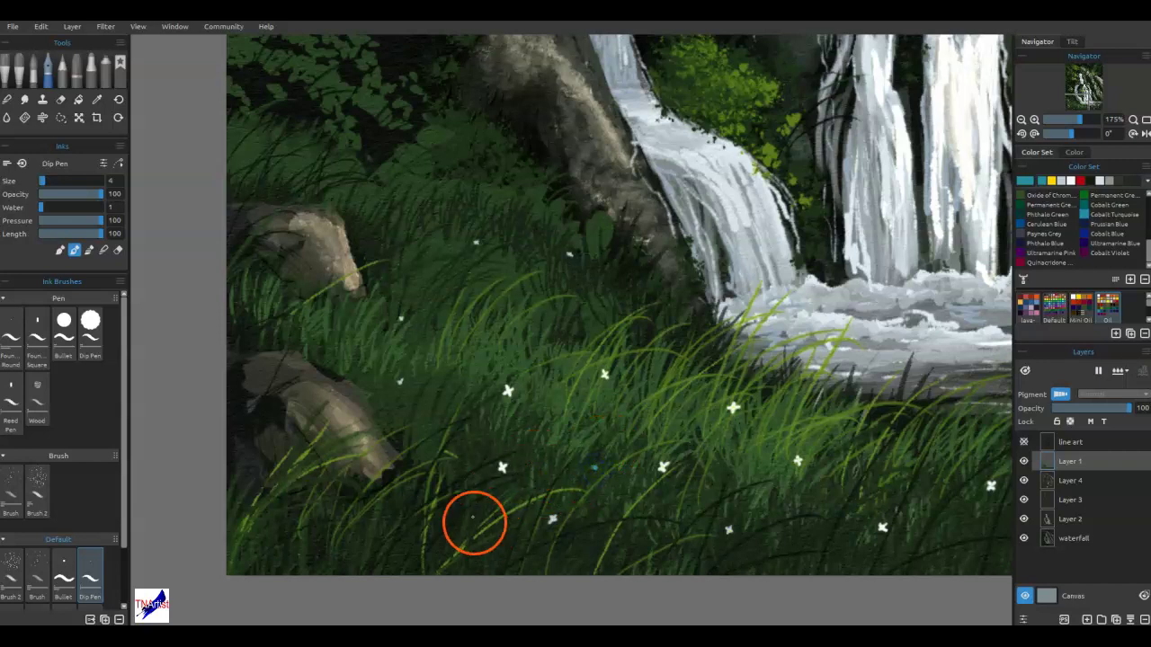
left_click(442, 391)
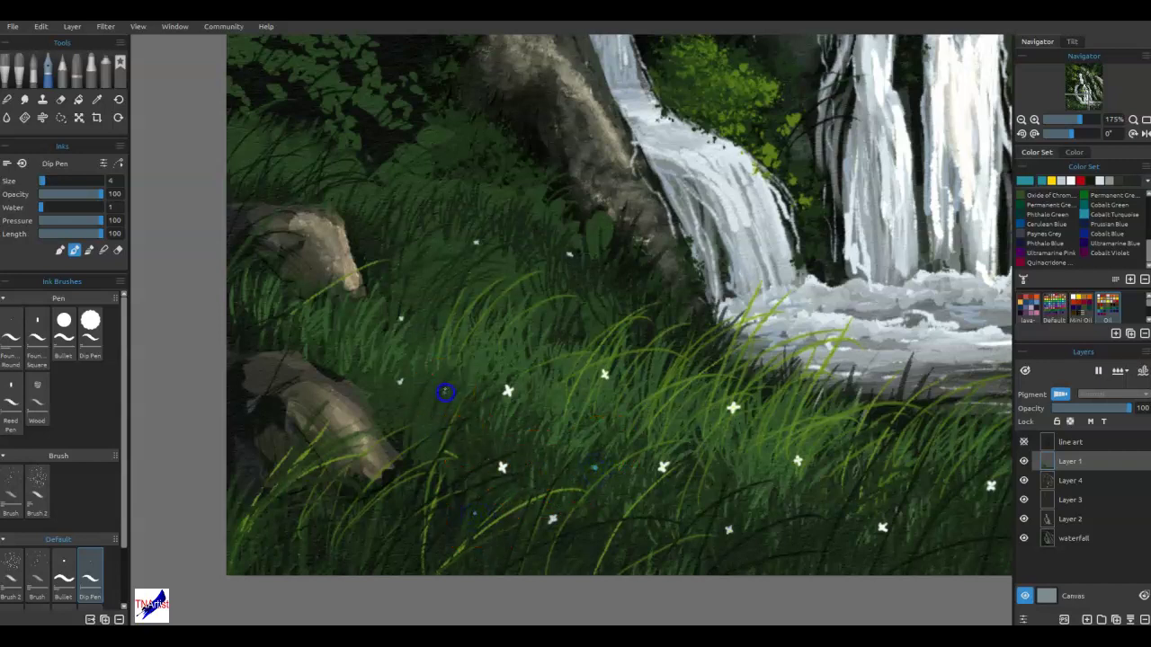
left_click(423, 364)
left_click(459, 420)
Scatter more tiny turquoise flowers through the middle and lower-right foreground grass, among the white ones.
left_click(609, 460)
left_click(742, 483)
left_click(706, 429)
left_click(848, 524)
left_click(879, 504)
left_click(778, 551)
left_click(653, 422)
Dot tiny turquoise flowers in the shaded grass beside the upper rock, plus a few among the foreground blades.
left_click(538, 315)
left_click(484, 279)
left_click(438, 269)
left_click(422, 296)
left_click(349, 314)
left_click(554, 398)
left_click(858, 504)
Extend the turquoise flower dots into the grass along the stream at the far right of the painting.
mouse_move(820, 497)
left_mouse_down()
mouse_move(705, 449)
mouse_move(414, 372)
left_mouse_up()
left_click(691, 369)
left_click(616, 433)
left_click(615, 387)
left_click_drag(922, 433, 694, 443)
left_click(598, 460)
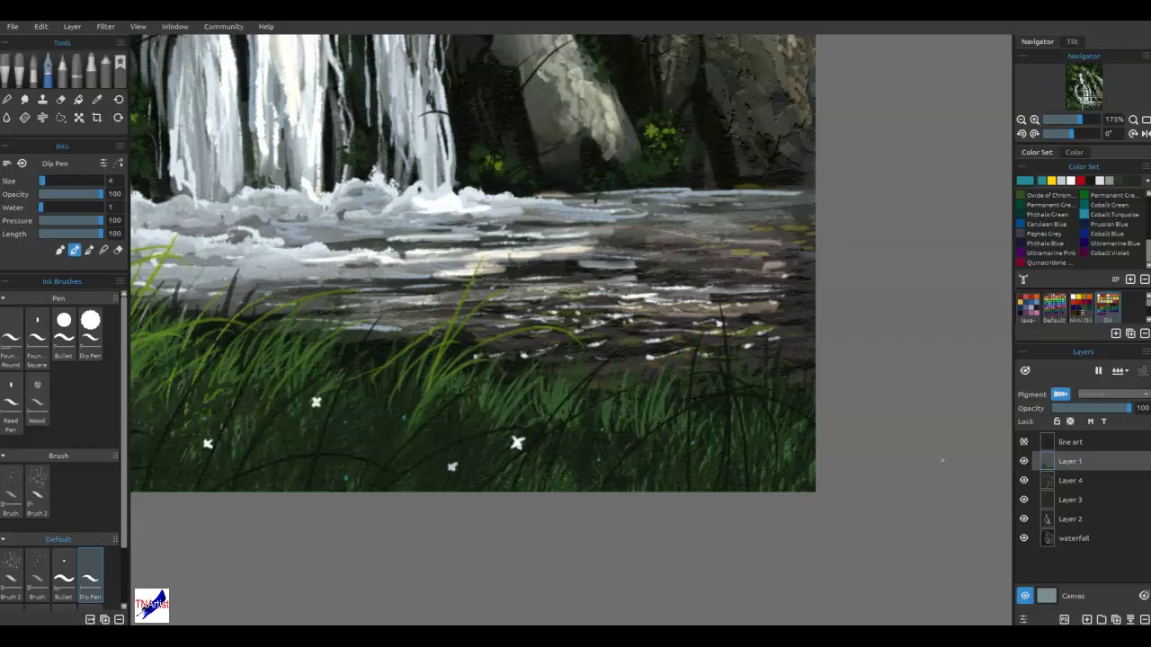
Try to scatter Ultramarine Pink specks over the foreground grass with the ink splatter Brush at size 30.
left_click(1061, 253)
left_click(1093, 254)
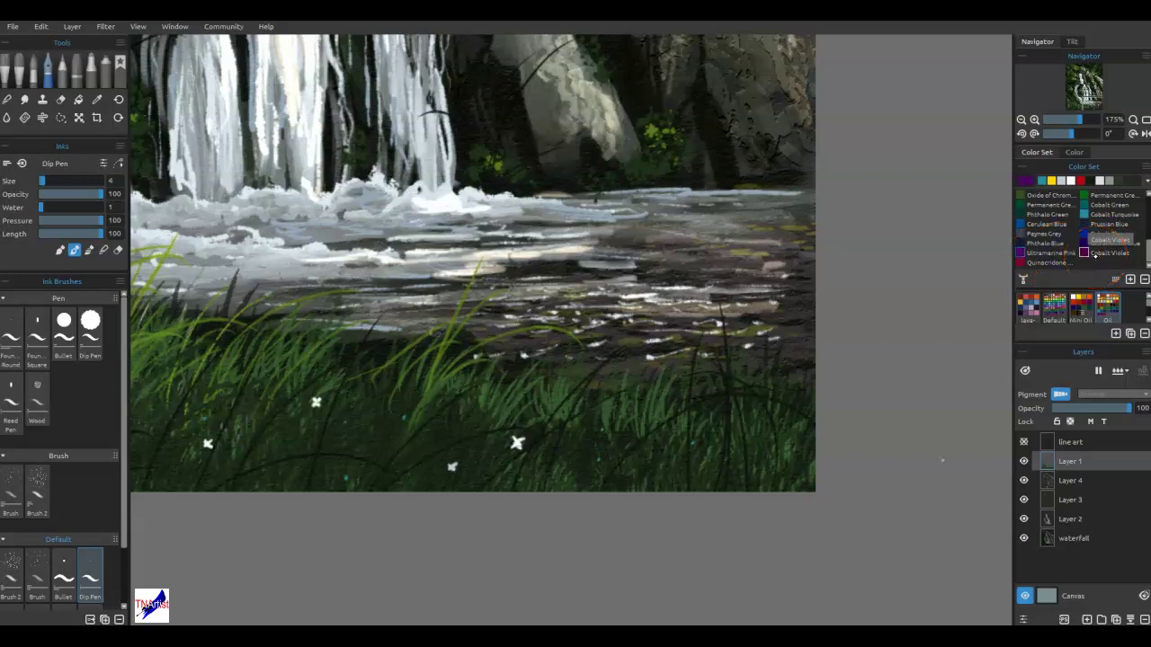
key("ctrl+0")
left_click(1066, 259)
left_click(919, 347)
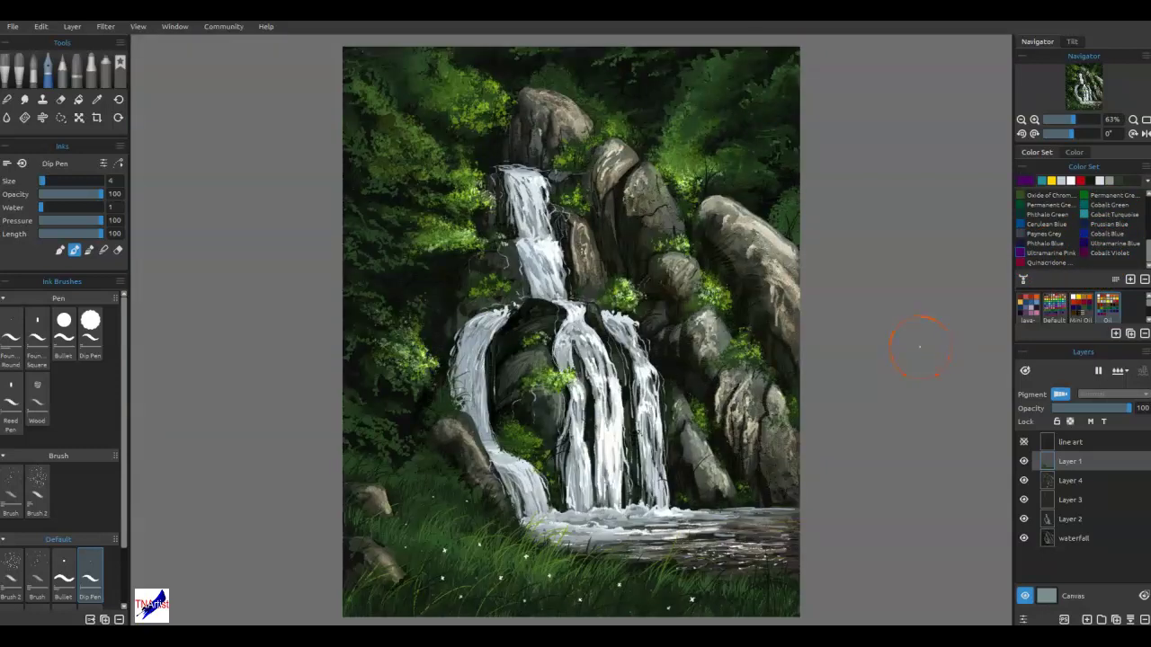
left_click(10, 490)
left_click(440, 578)
left_click(552, 614)
left_click(555, 607)
left_click(673, 604)
left_click(727, 611)
left_click(736, 594)
left_click(674, 616)
left_click(586, 610)
left_click(452, 521)
left_click(415, 499)
Undo the purple specks scattered over the grass.
key("ctrl+z")
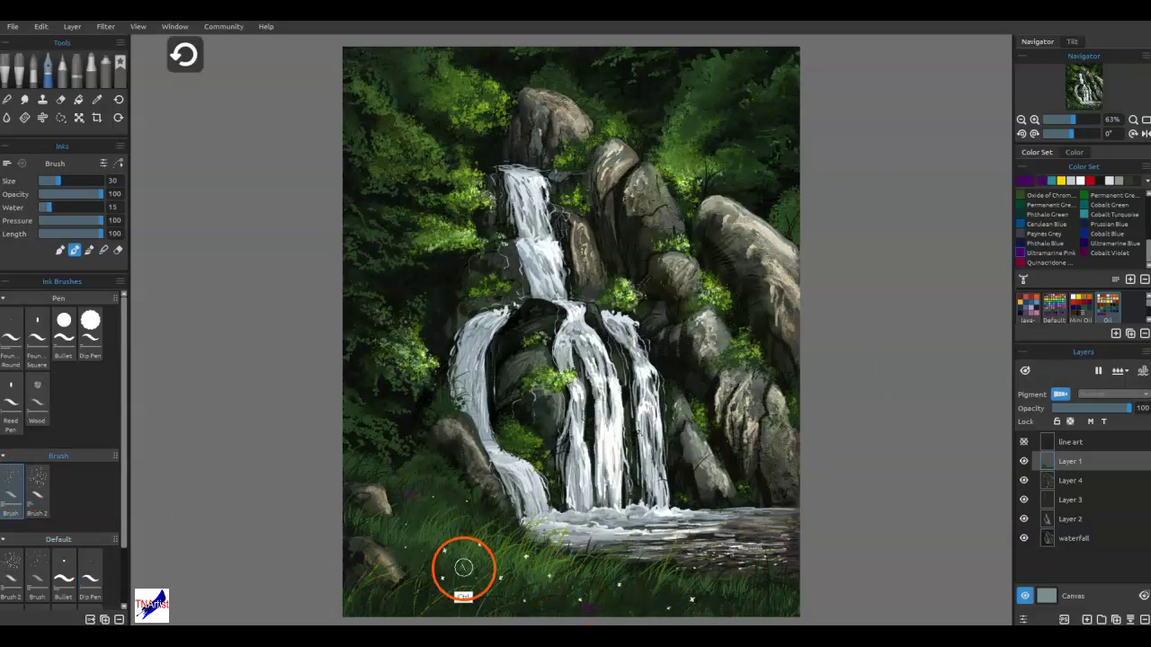
key("shift")
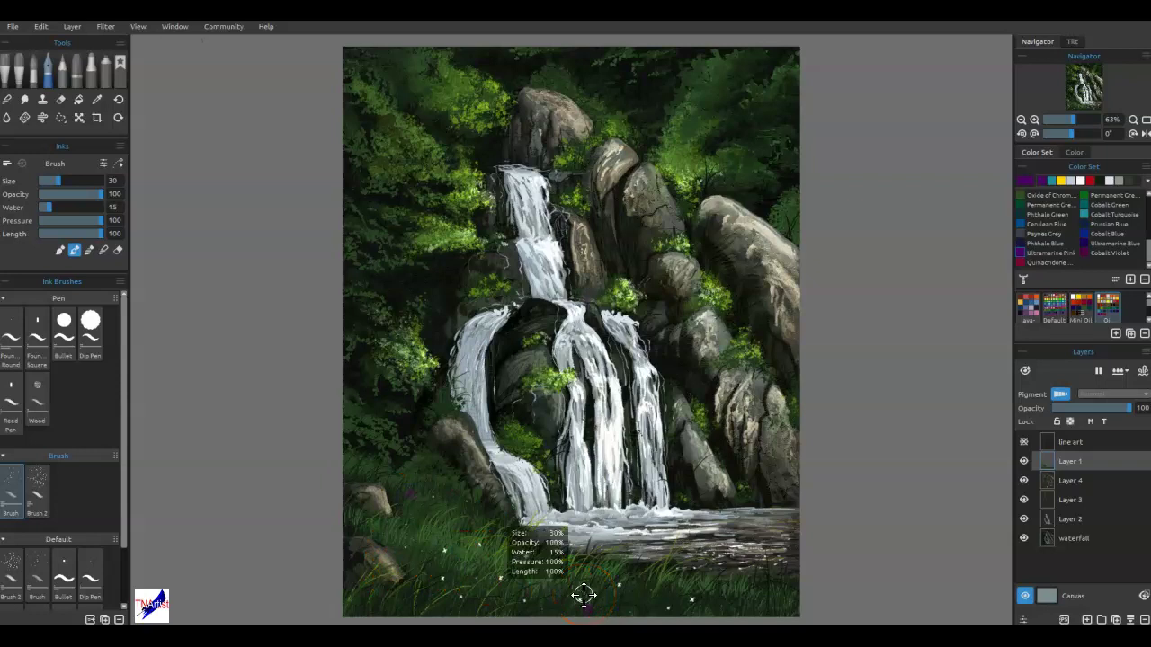
left_click(475, 585)
left_click(474, 564)
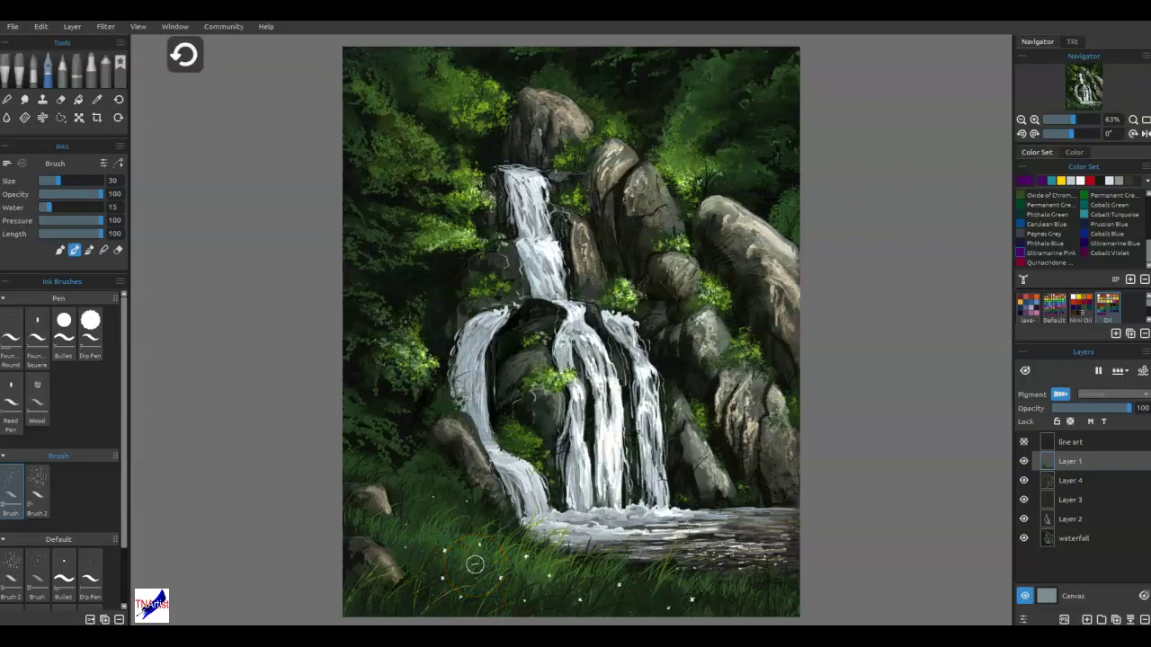
left_click(486, 428)
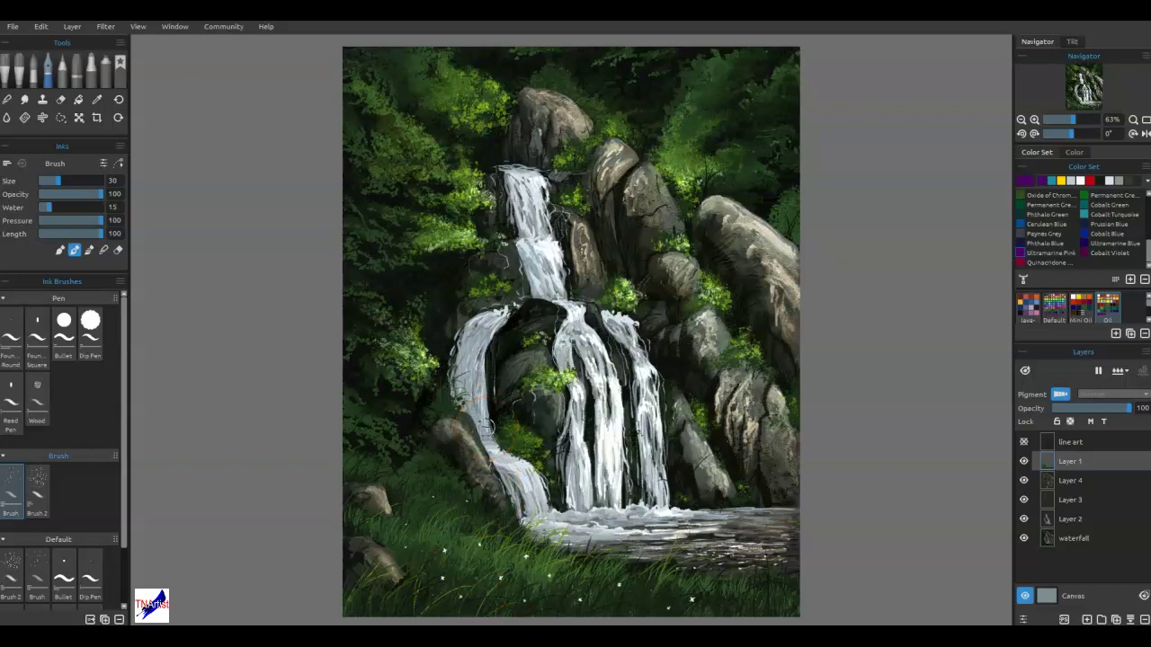
Add a new layer above Layer 1 and set its blending mode to Linear Dodge.
scroll(486, 428, "up", 1)
scroll(486, 428, "down", 1)
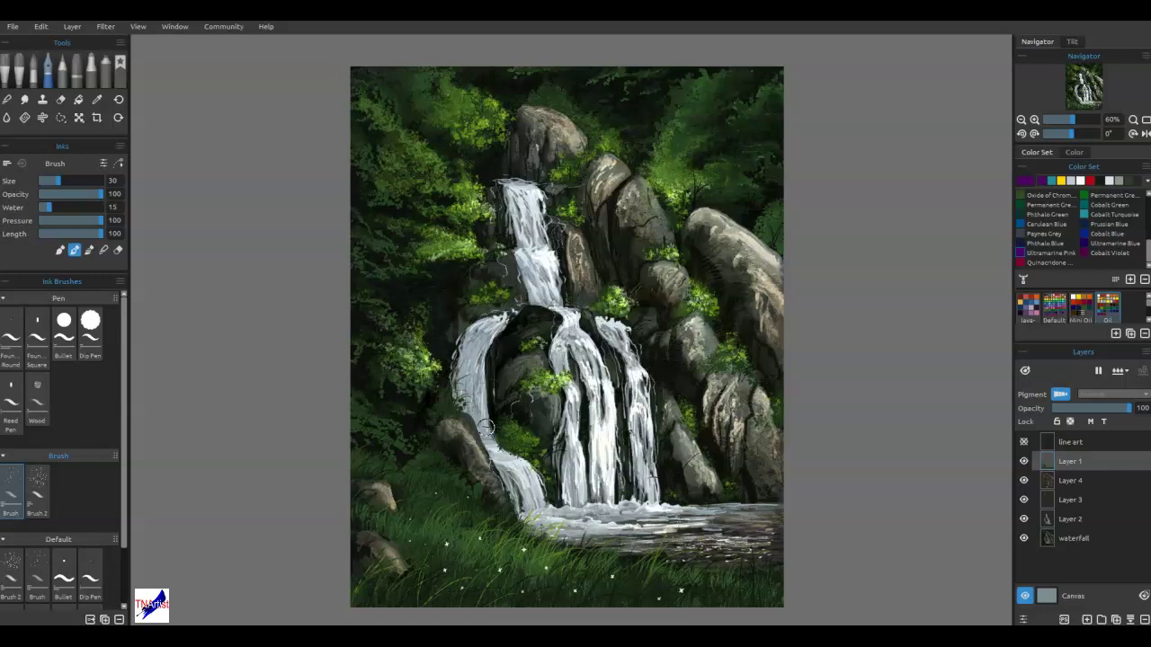
left_click(1086, 620)
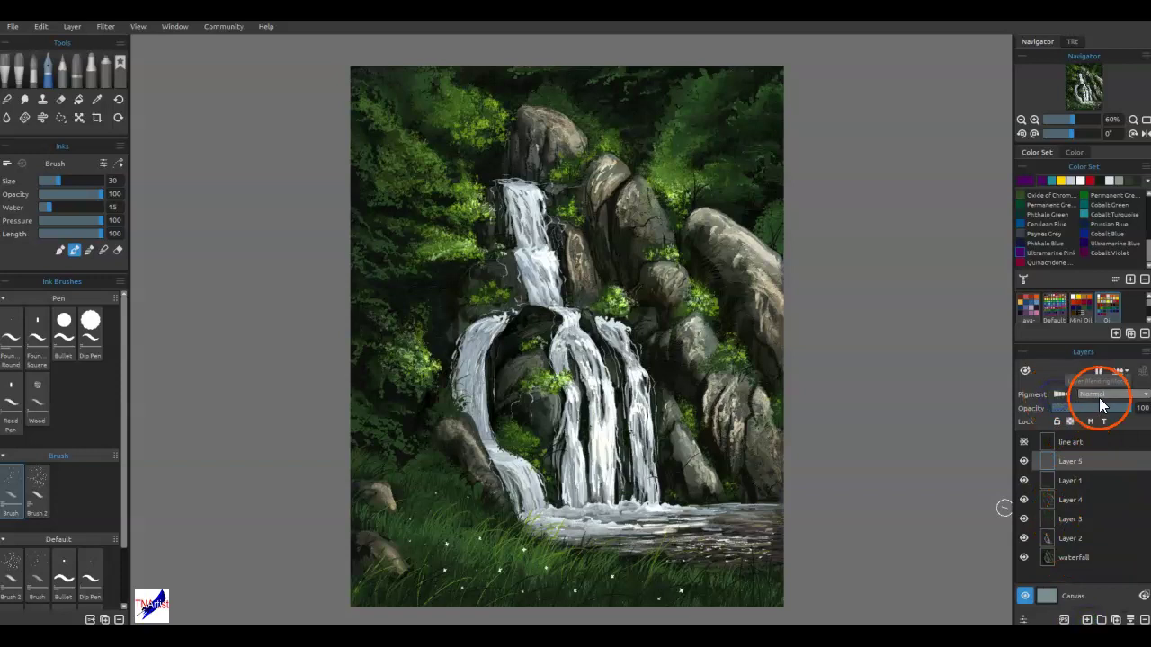
left_click(1099, 402)
left_click(1096, 473)
left_click(441, 384)
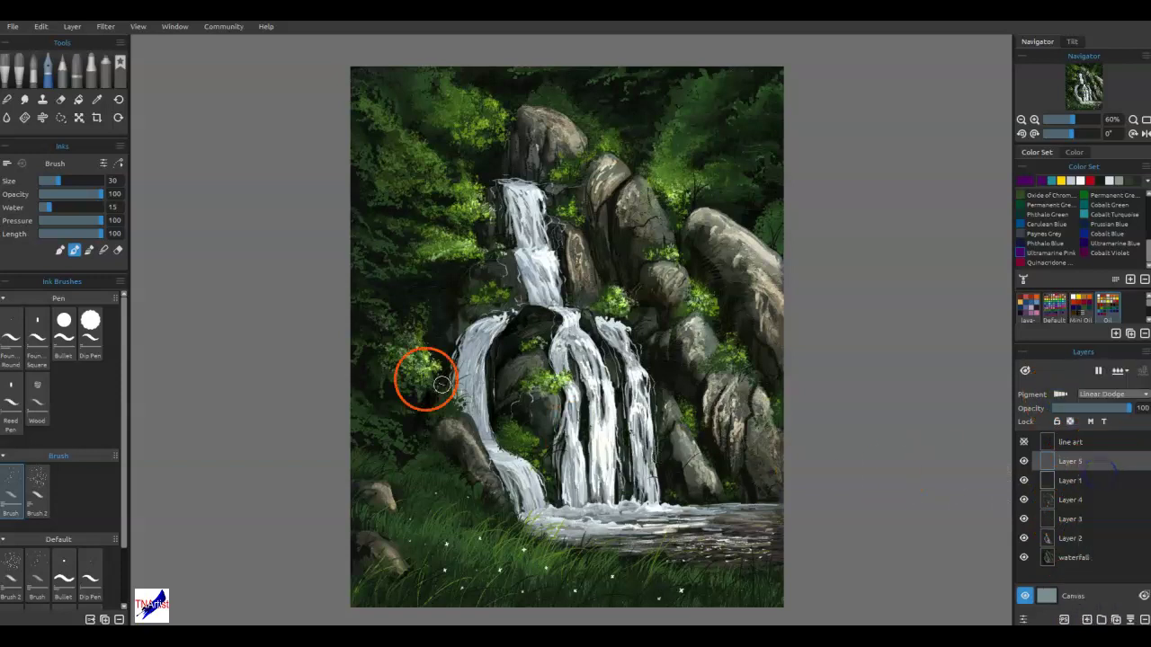
Outline a polygonal light-beam selection from the painting's upper-right corner across the waterfall to beyond its lower-left edge.
left_click(62, 119)
left_click(36, 164)
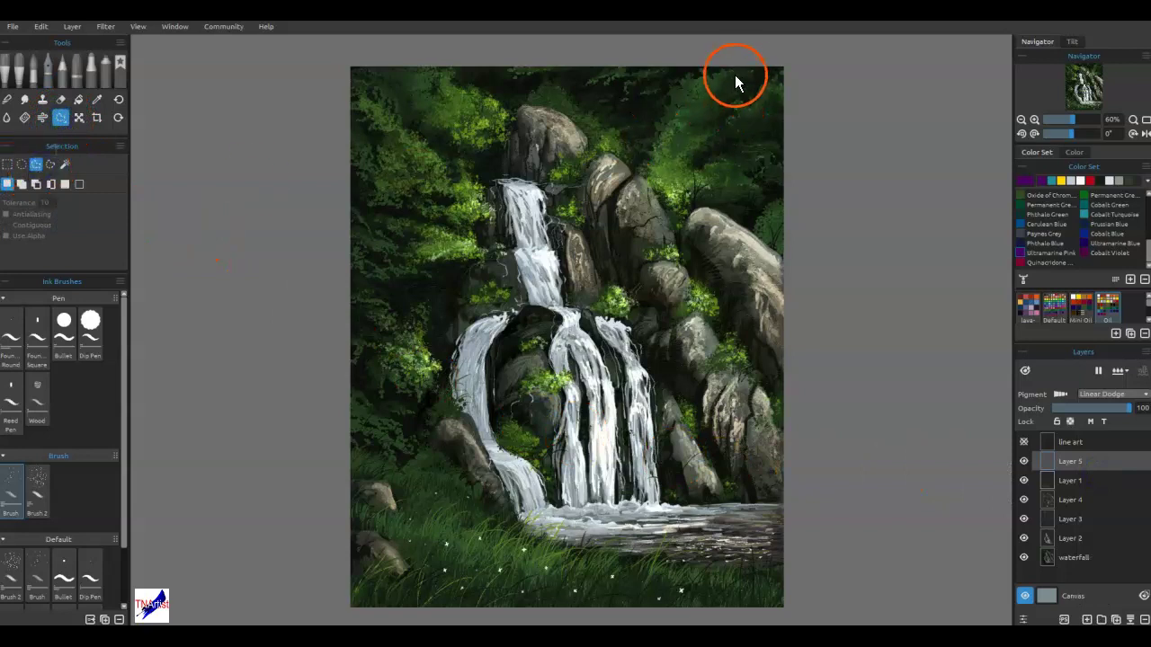
left_click(788, 38)
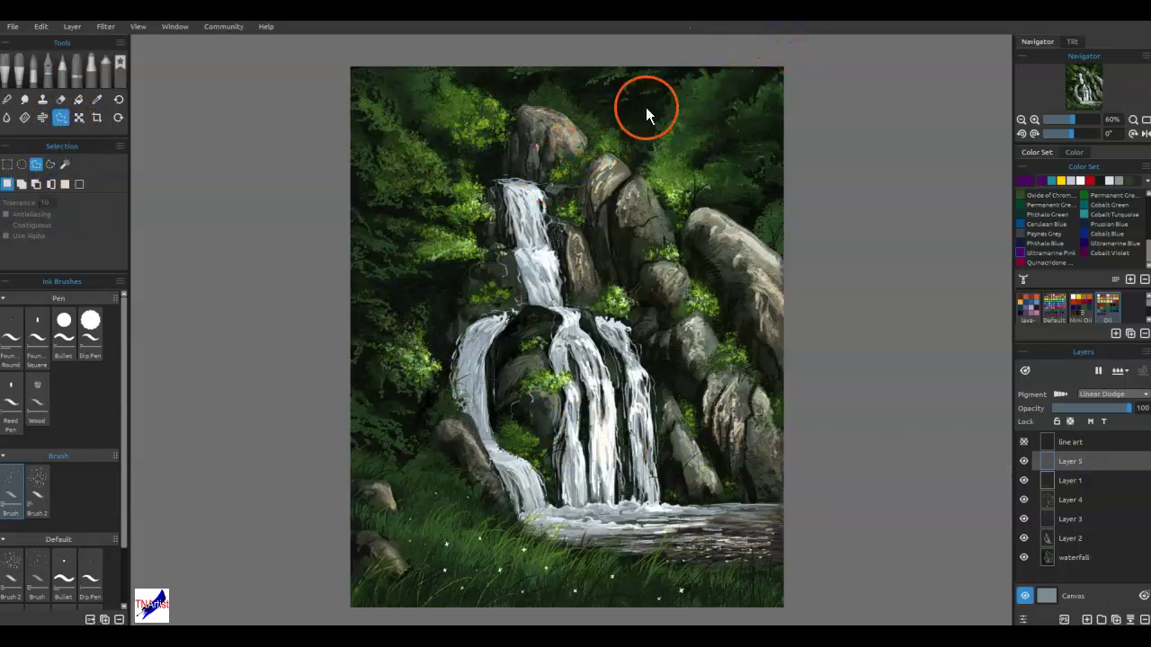
left_click(437, 287)
left_click(748, 41)
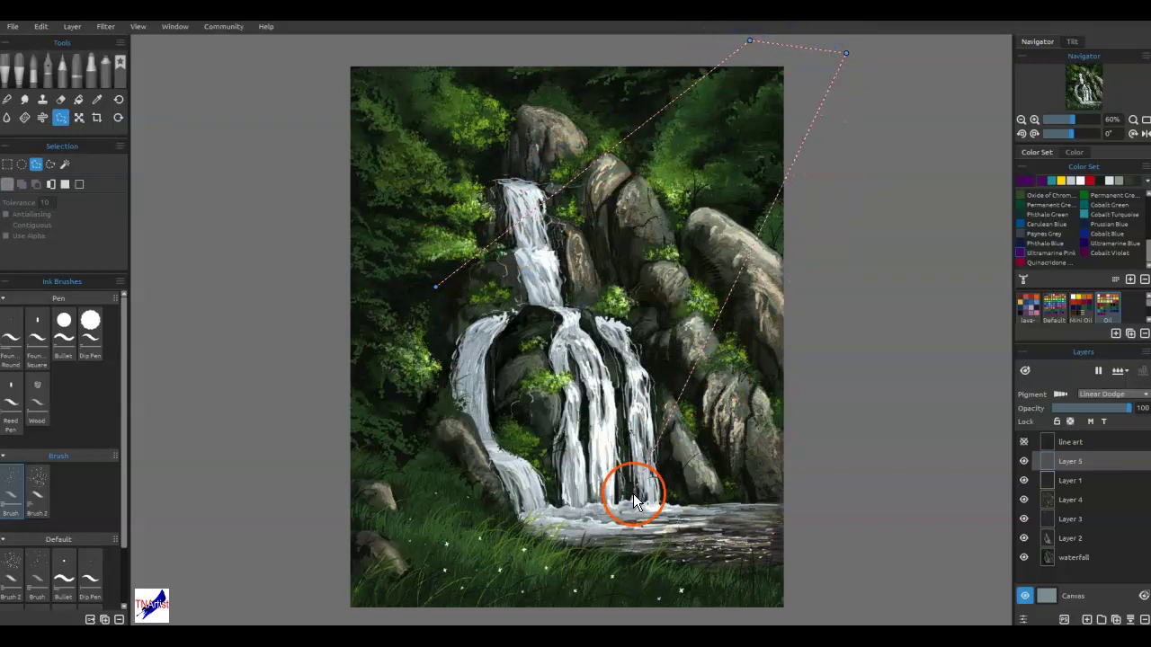
left_click(699, 524)
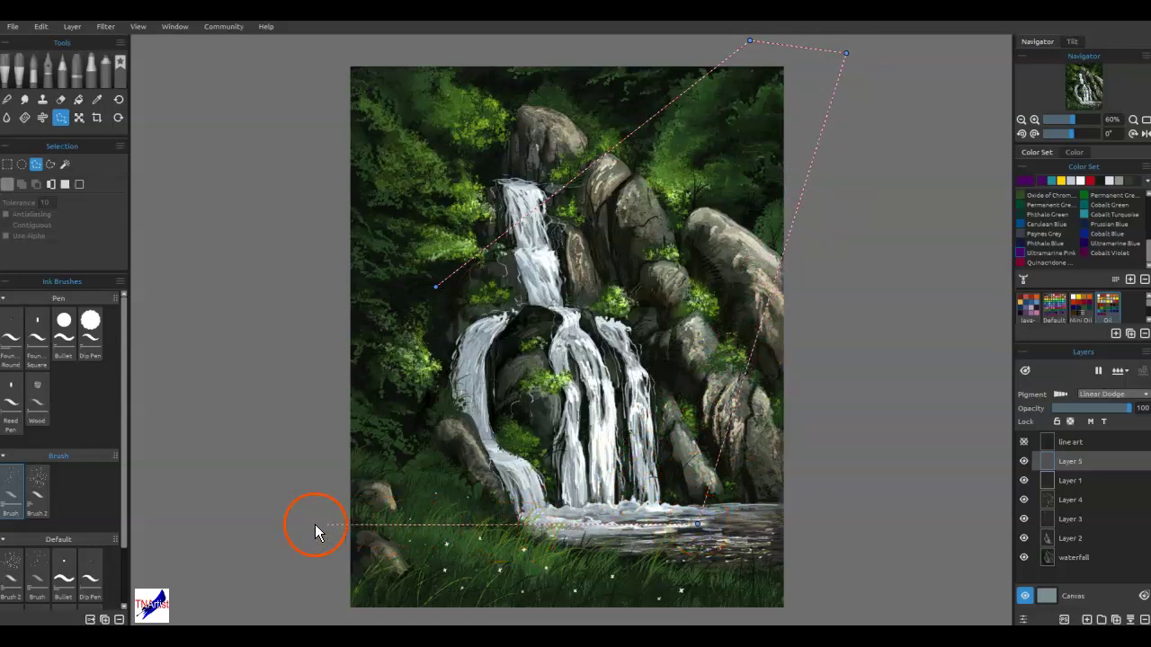
left_click(218, 524)
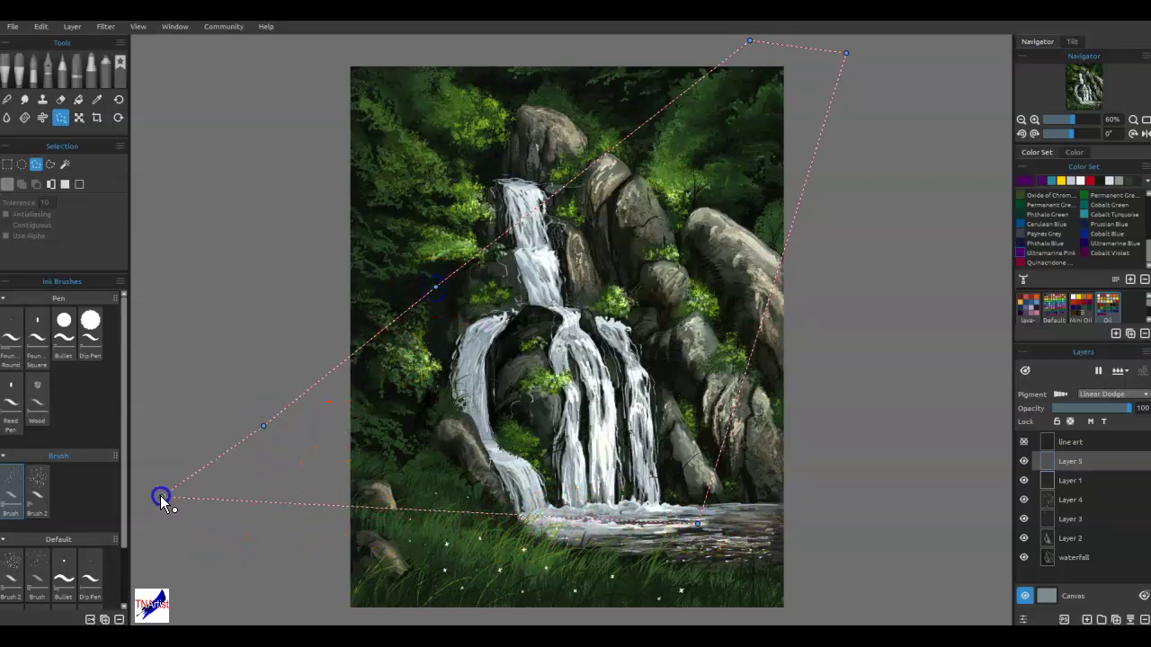
left_click(137, 519)
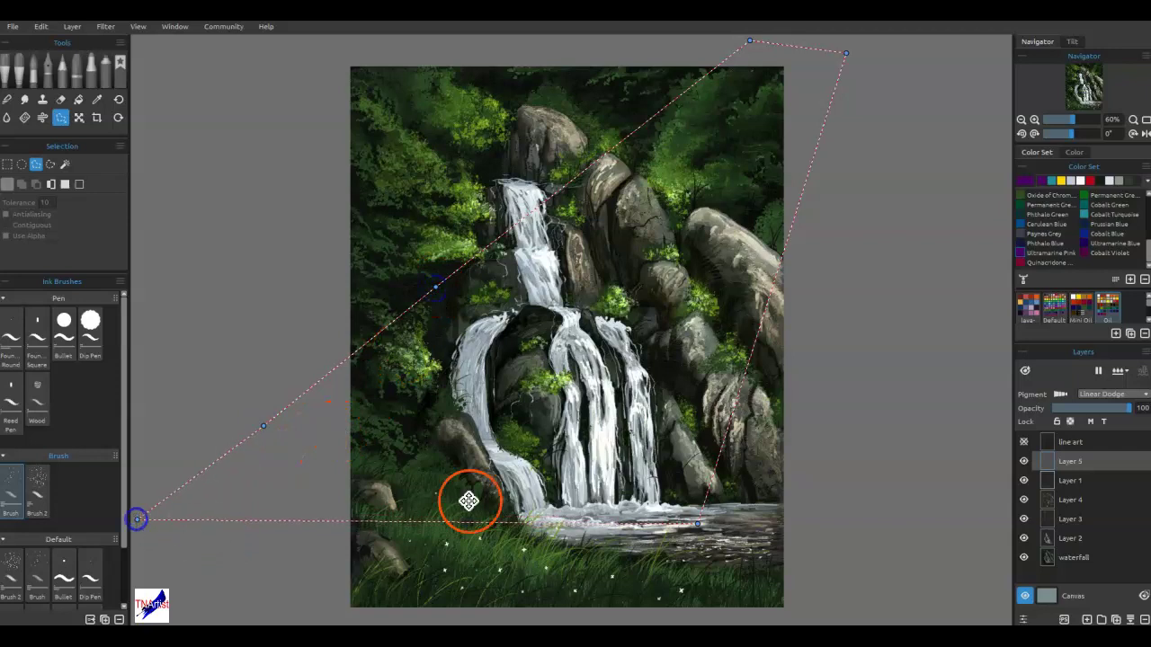
Adjust the selection's corner points to narrow the light beam, ending its lower edge at the waterfall's base.
left_click(803, 38)
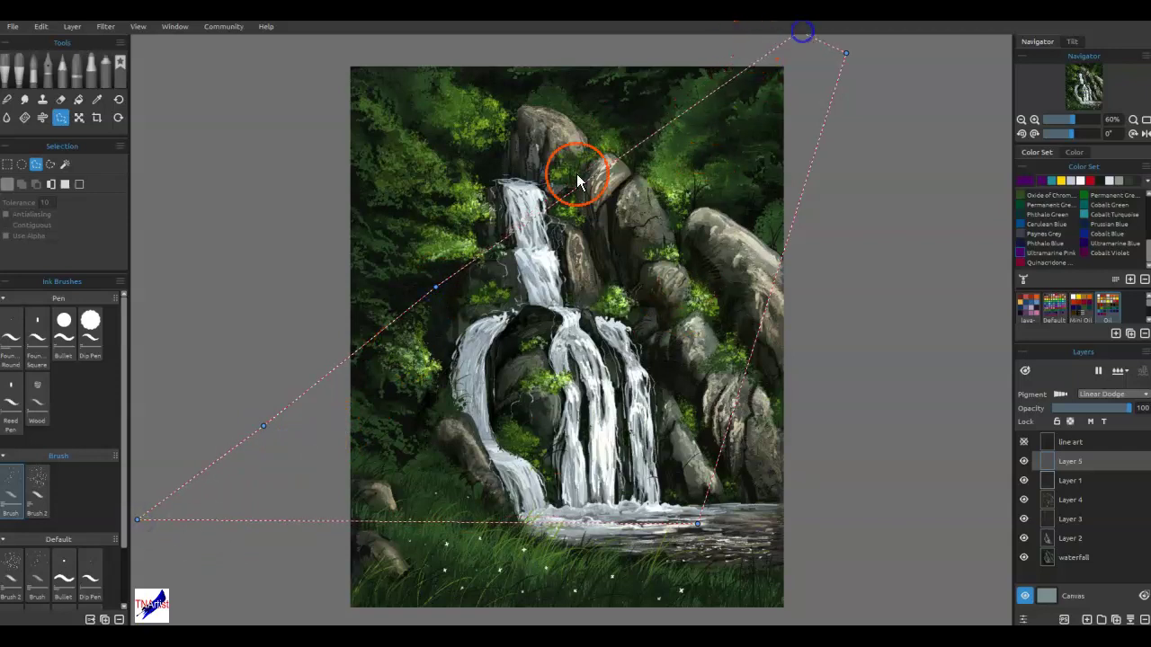
left_click_drag(436, 286, 477, 311)
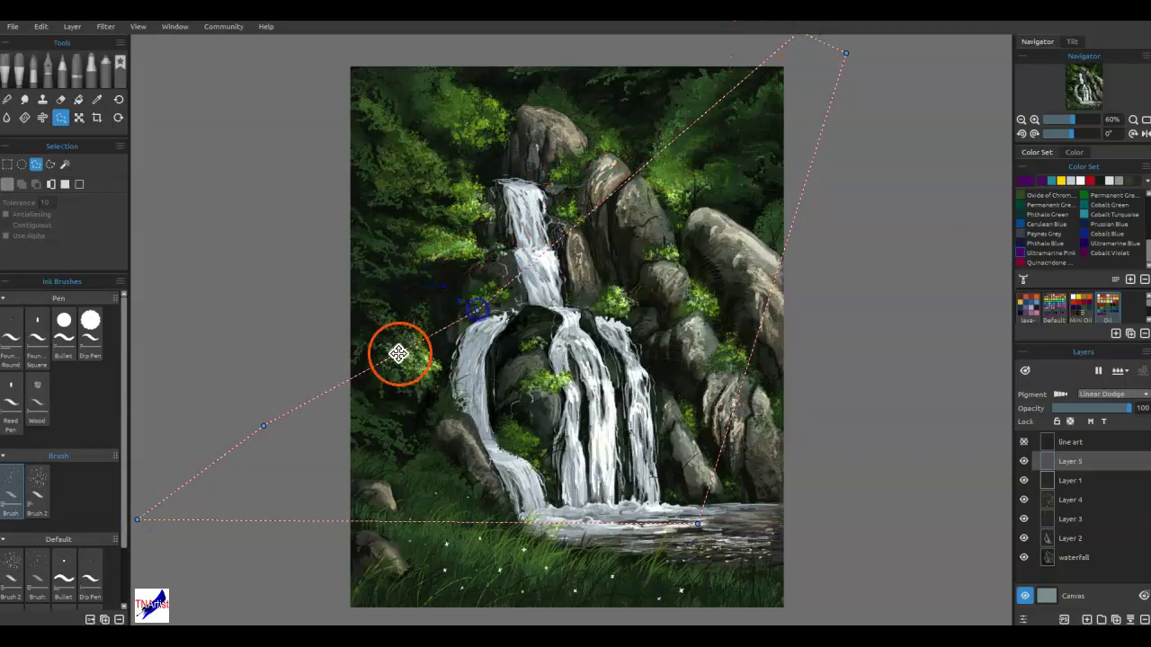
left_click_drag(263, 426, 283, 485)
left_click_drag(698, 524, 568, 525)
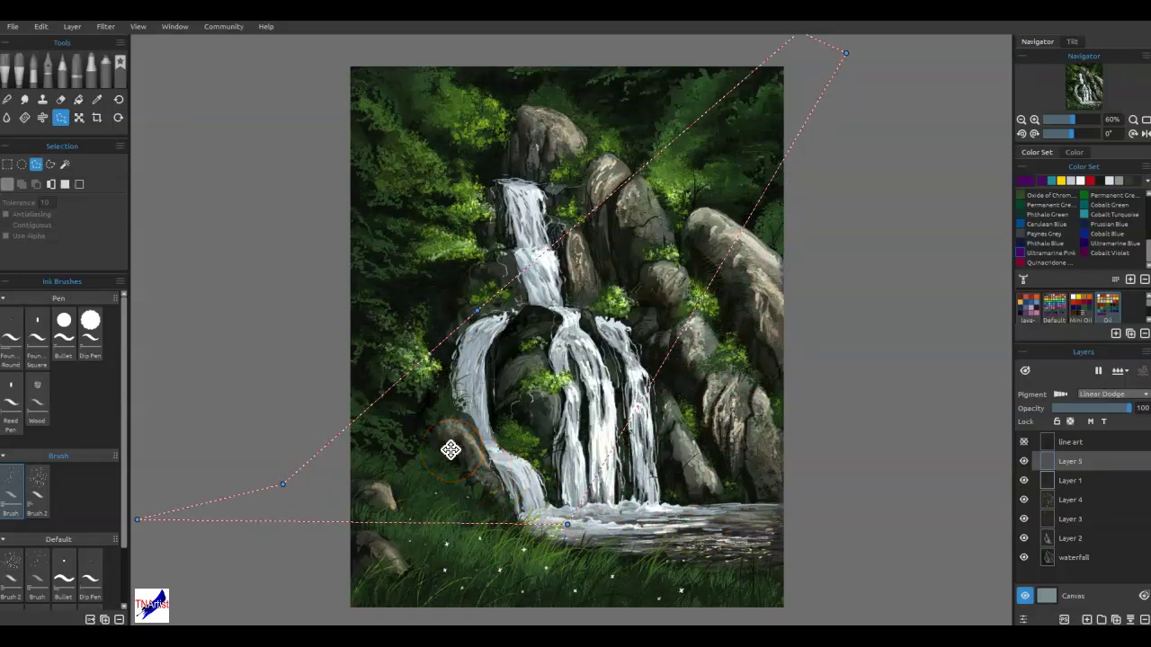
Choose the Spray airbrush with Naples Yellow and enlarge it to size 90.
left_click(105, 63)
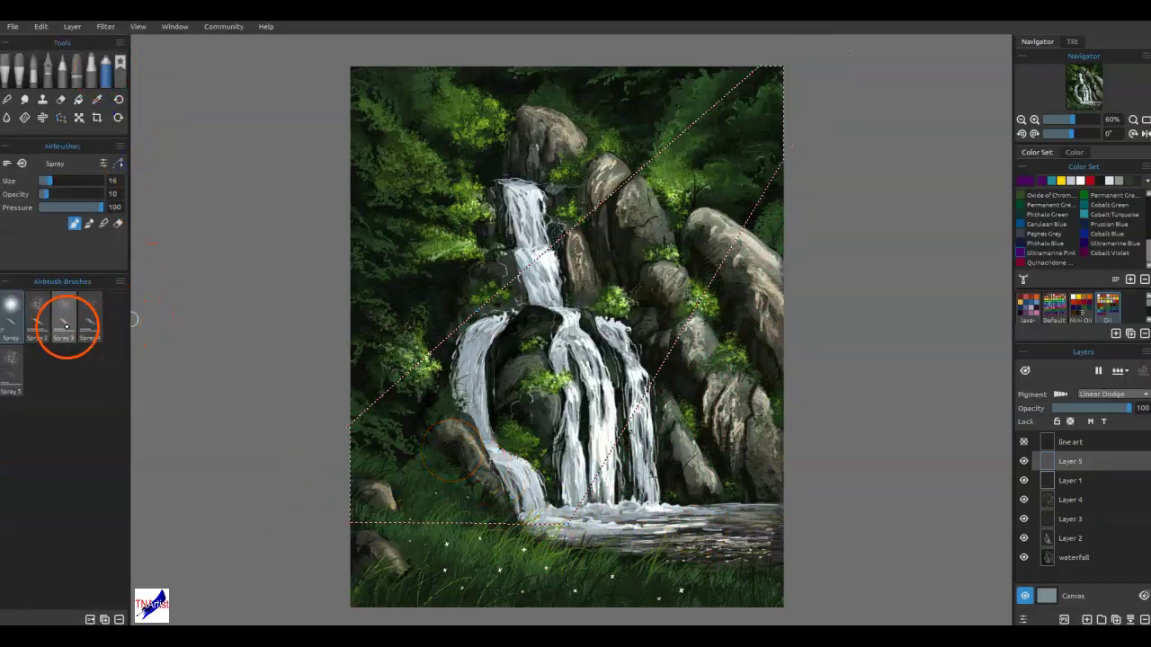
left_click(1147, 213)
left_click_drag(1147, 213, 1147, 196)
left_click(1022, 254)
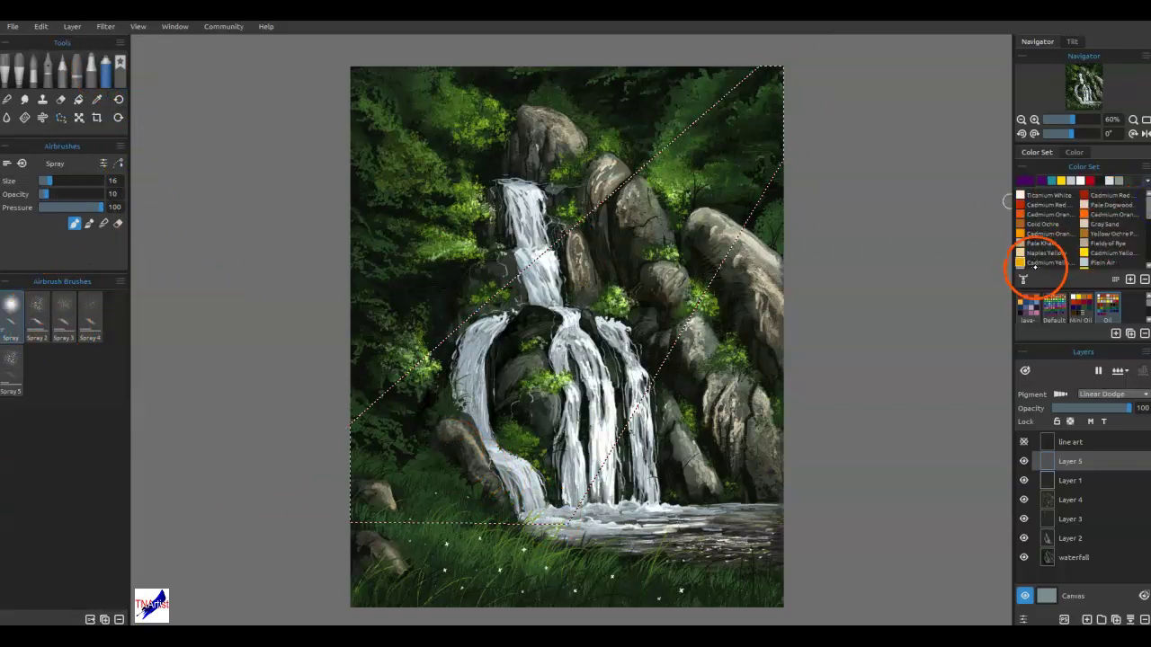
left_click(1029, 253)
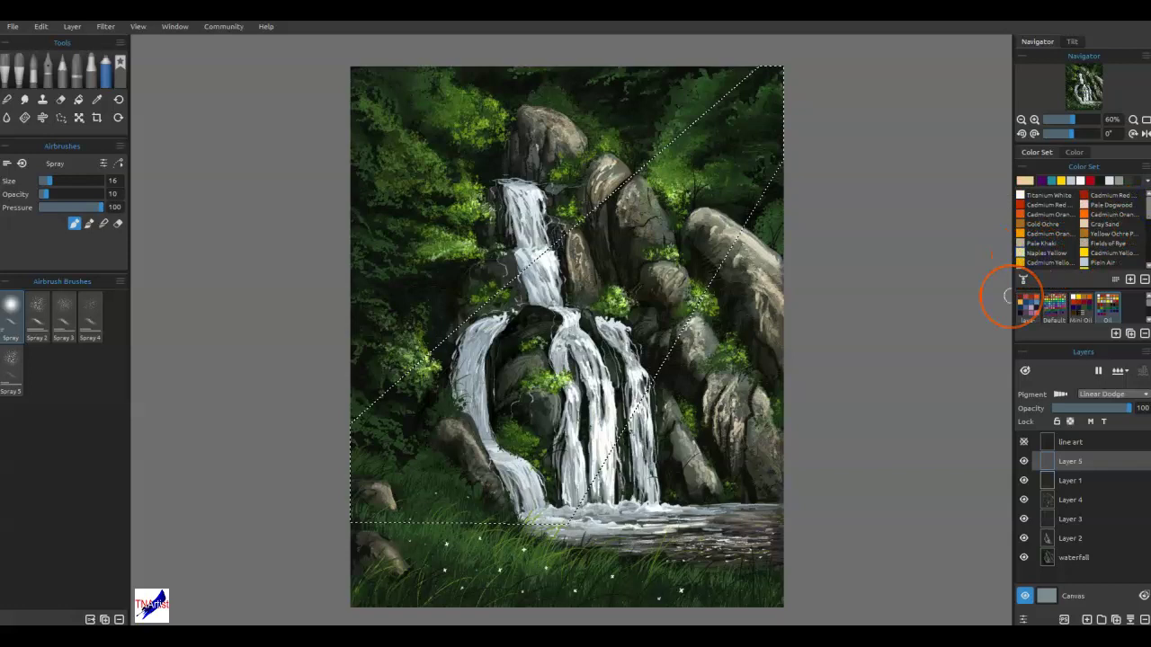
left_click(648, 261)
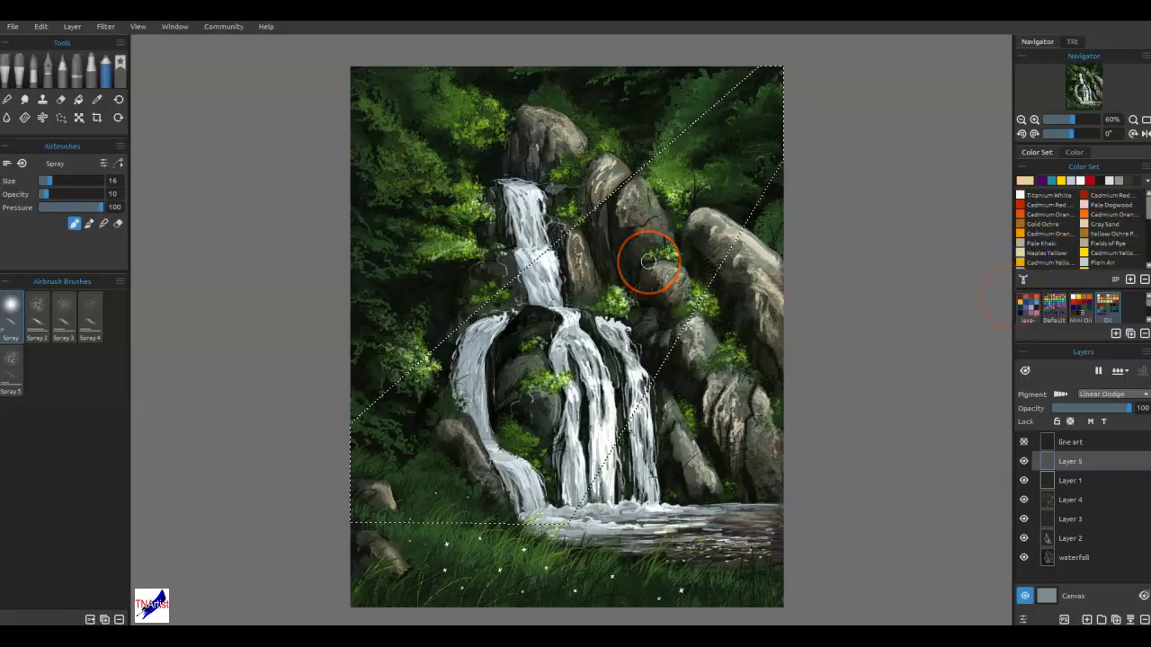
key("]")
key("]")
key("]")
key("]")
key("]")
key("]")
key("]")
key("]")
key("]")
key("]")
key("bracketleft")
Spray soft light along the selected beam, strongest in the upper-right corner, and clear the selection.
mouse_move(783, 83)
left_mouse_down()
mouse_move(521, 416)
mouse_move(797, 82)
mouse_move(369, 587)
mouse_move(527, 581)
left_mouse_up()
mouse_move(791, 135)
left_mouse_down()
mouse_move(539, 566)
mouse_move(558, 539)
left_mouse_up()
left_click_drag(755, 96, 726, 144)
left_click_drag(858, 36, 752, 144)
left_click_drag(822, 54, 749, 147)
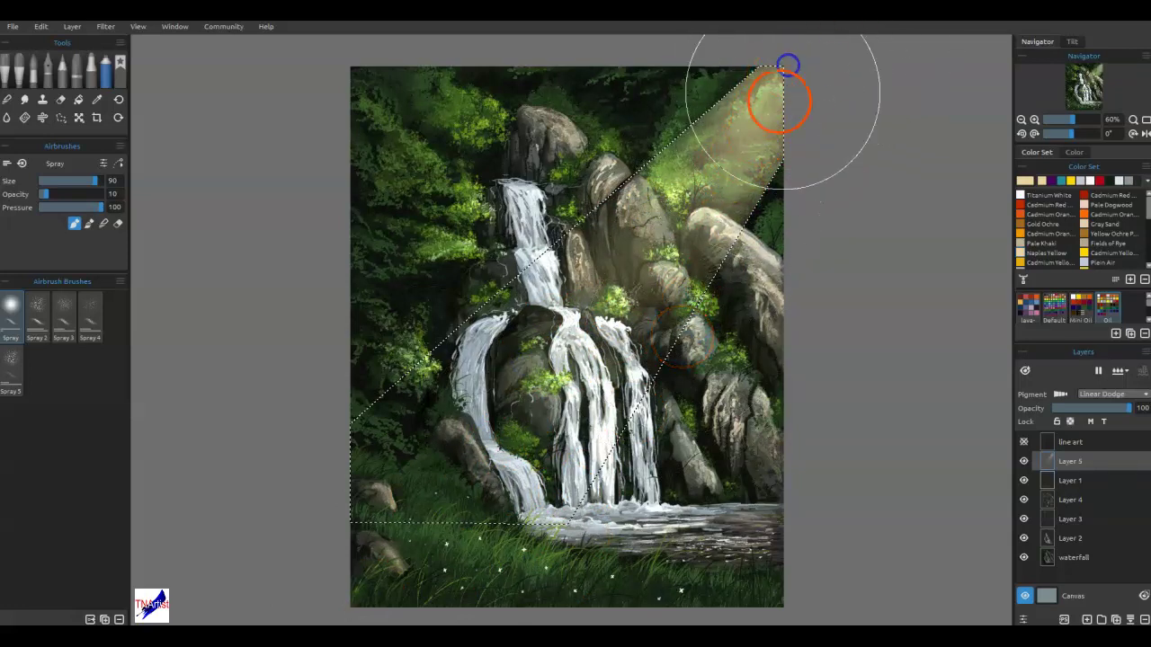
mouse_move(528, 492)
left_mouse_down()
mouse_move(797, 103)
mouse_move(727, 206)
mouse_move(686, 152)
left_mouse_up()
left_click_drag(351, 581, 714, 241)
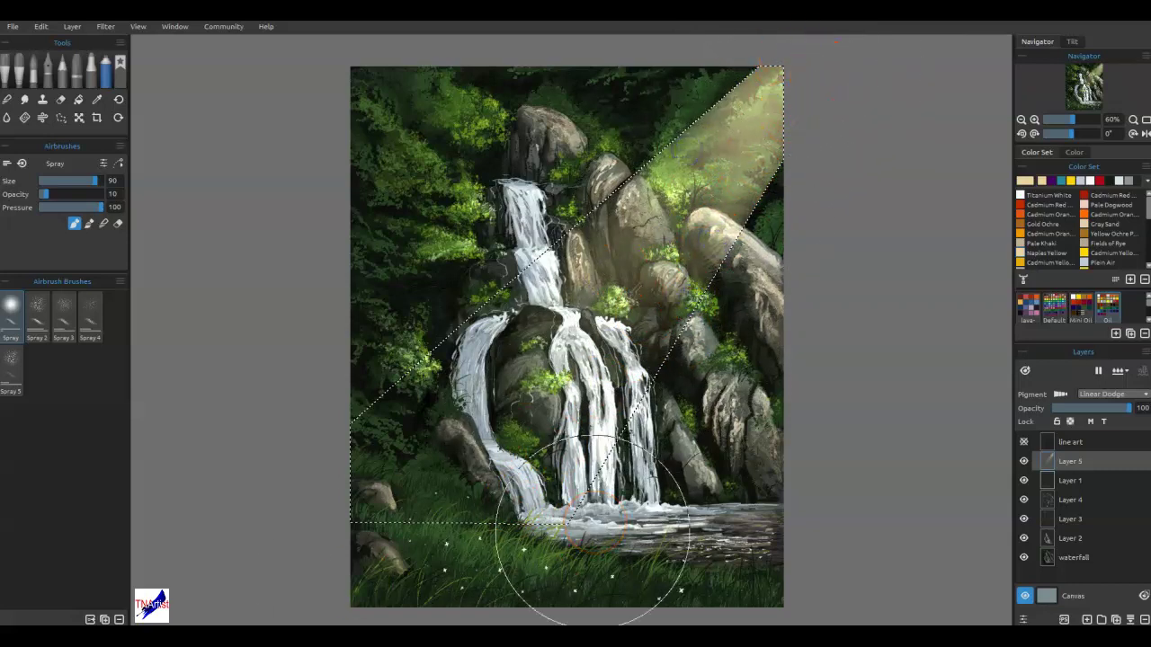
key("ctrl+d")
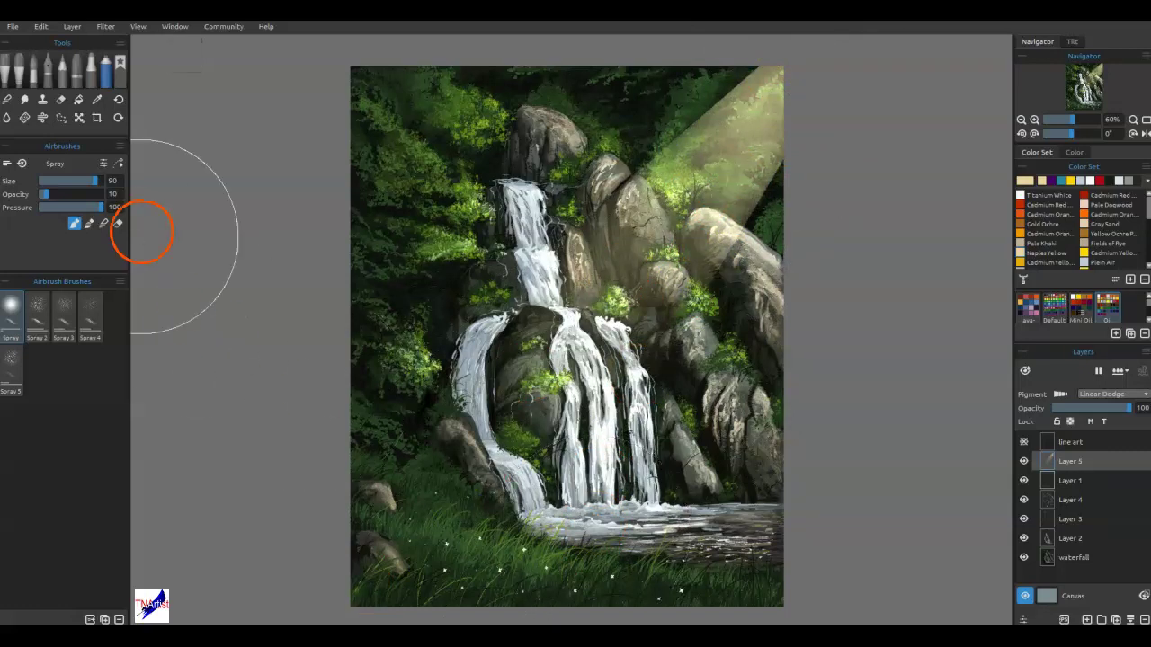
Apply a Gaussian Blur with radius 40 to the light-beam layer and reduce its opacity to 50.
left_click(137, 27)
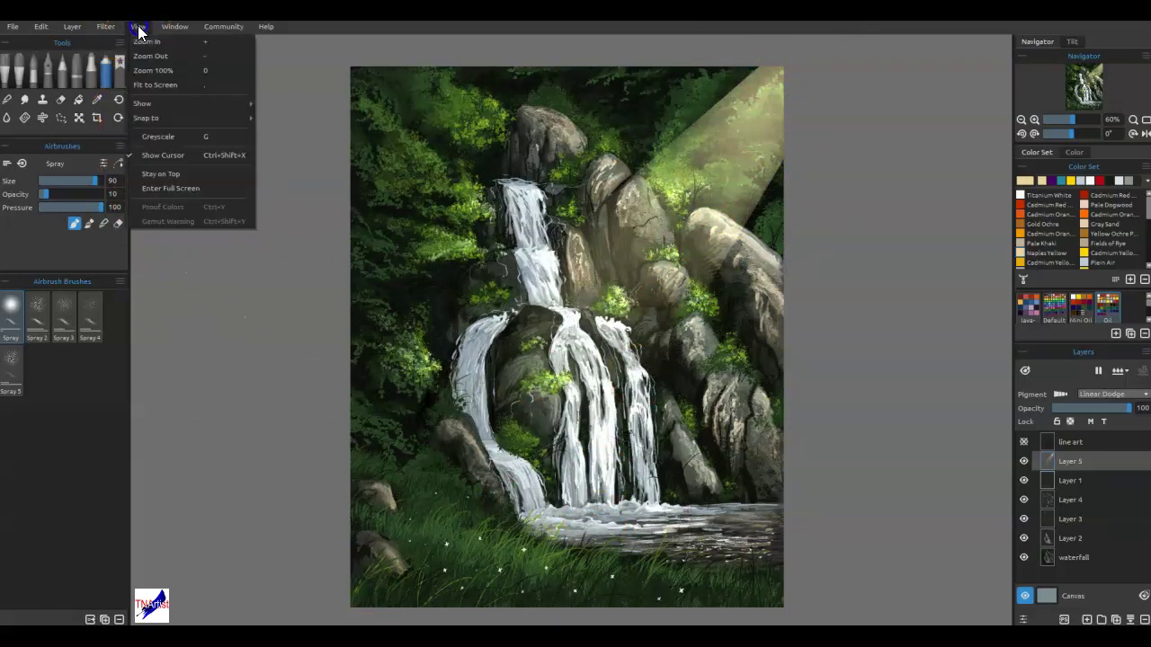
mouse_move(105, 27)
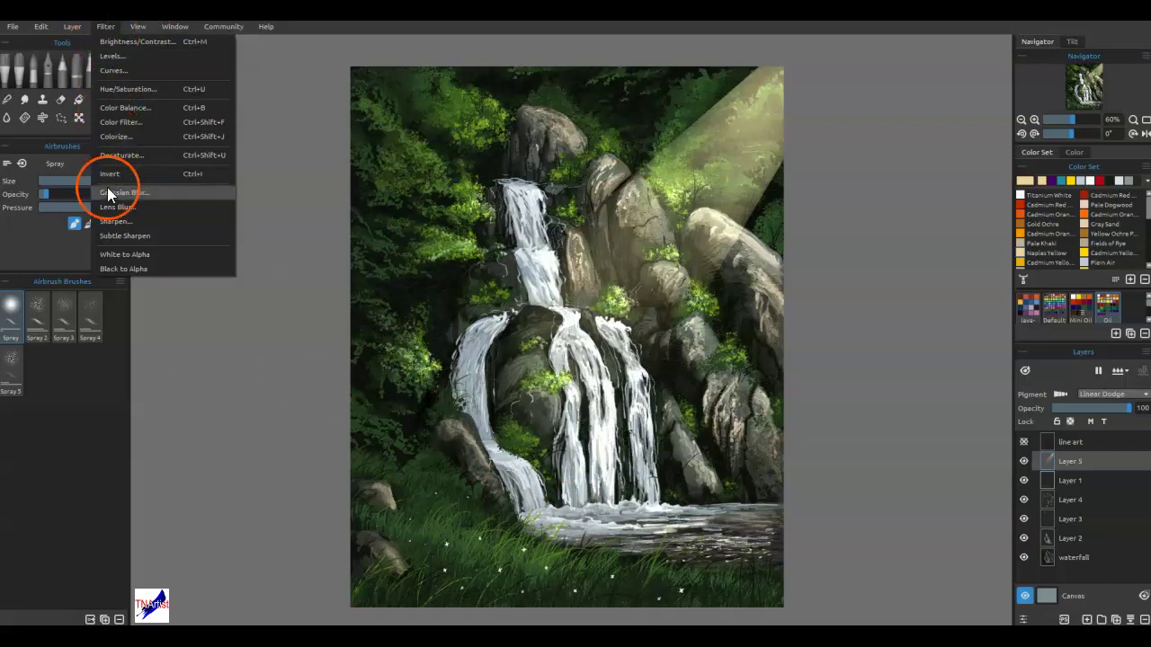
left_click(109, 189)
left_click(515, 307)
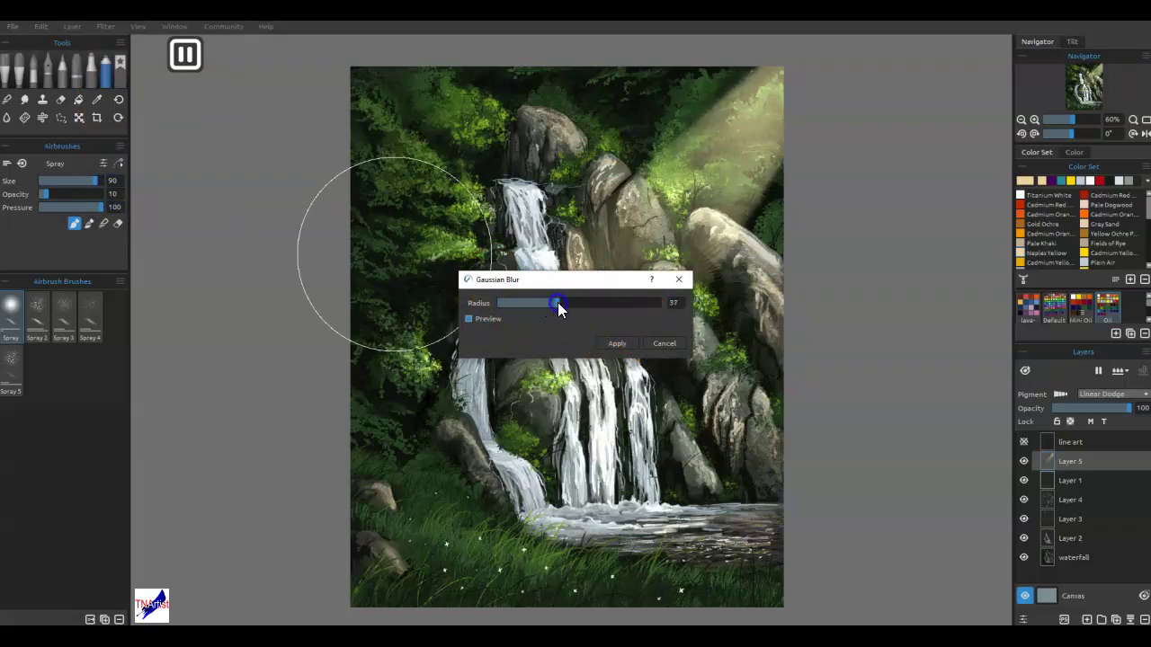
left_click_drag(557, 306, 563, 305)
left_click(619, 344)
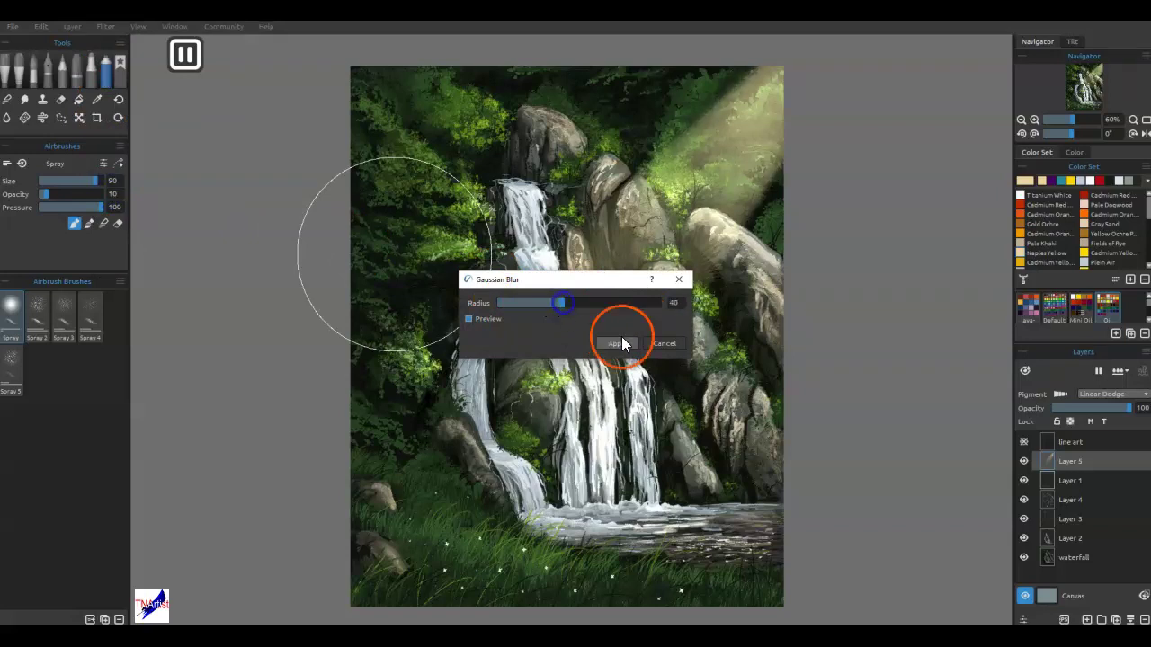
left_click_drag(1060, 409, 1082, 413)
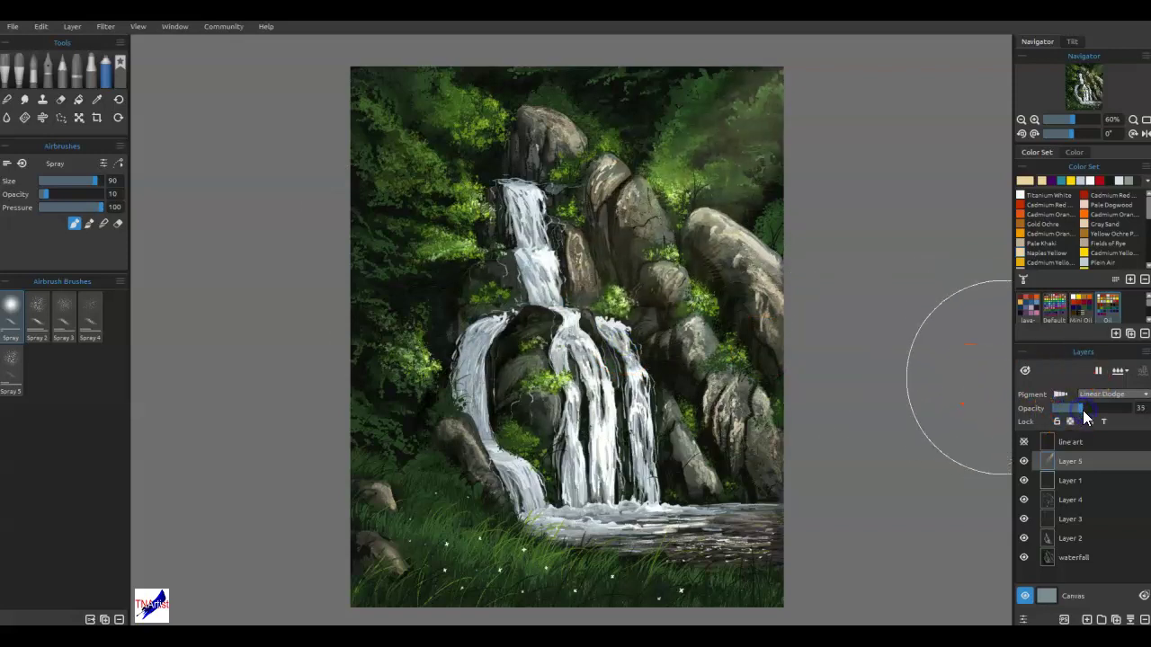
left_click_drag(1084, 416, 1092, 412)
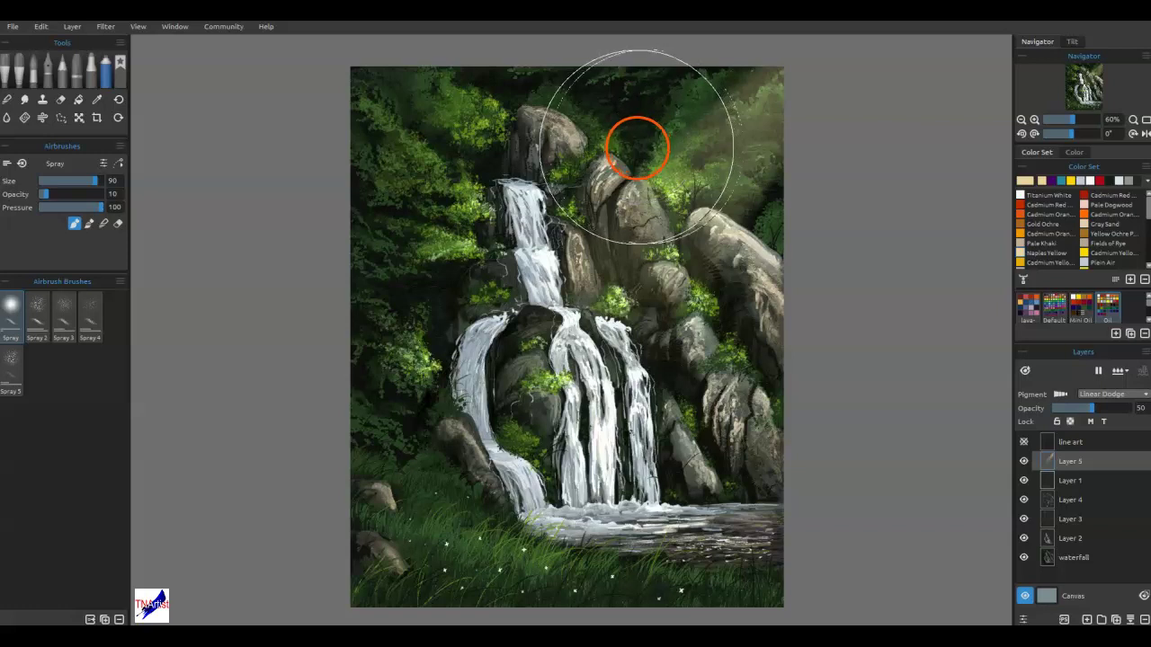
Rotate the light-beam layer to about -6.36° and shift it toward the painting's upper-right corner.
key("ctrl+t")
left_click_drag(467, 67, 521, 87)
left_click_drag(801, 470, 817, 443)
left_click_drag(738, 298, 747, 277)
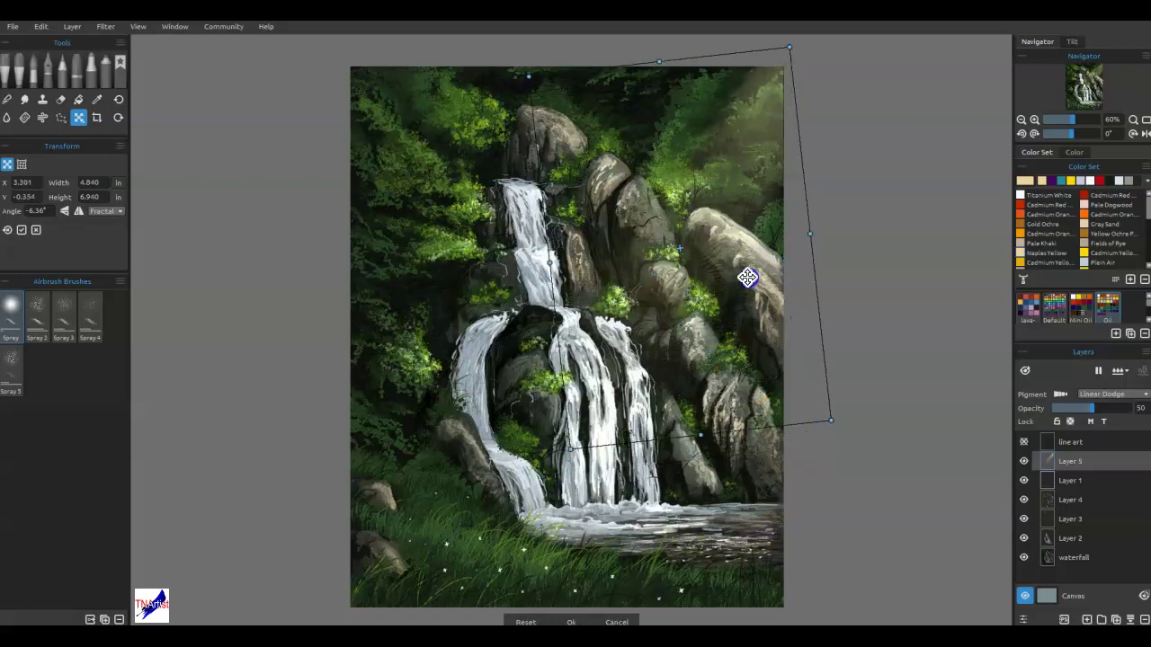
Scale the rotated light beam to about 5.8 by 8.3 in, reposition it toward the upper-right, and apply the transformation.
left_click(662, 383)
left_click(564, 453)
left_click_drag(565, 453, 453, 522)
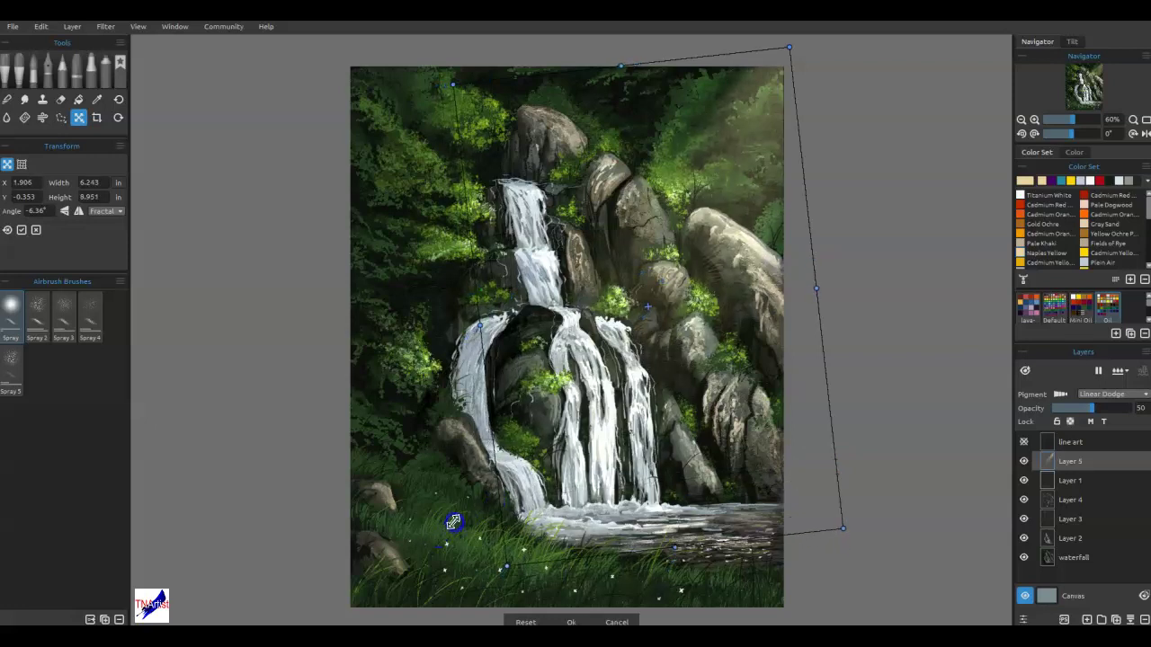
left_click_drag(839, 526, 816, 512)
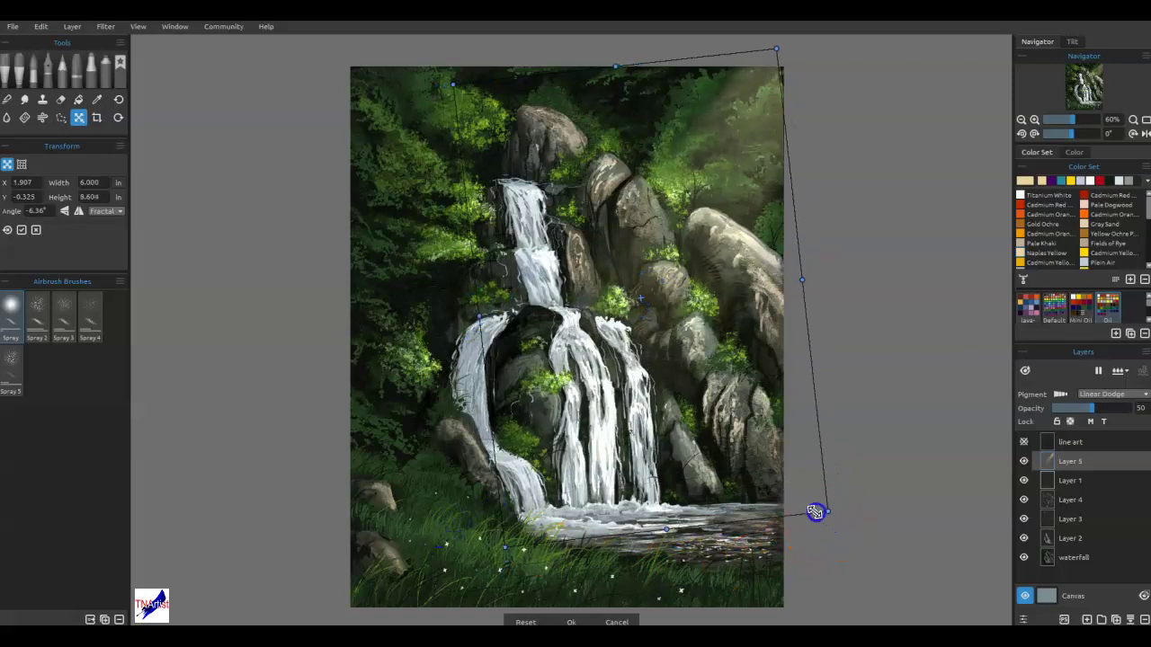
left_click_drag(780, 412, 804, 383)
mouse_move(843, 467)
left_mouse_down()
mouse_move(853, 478)
mouse_move(837, 468)
left_mouse_up()
left_click_drag(727, 411, 728, 425)
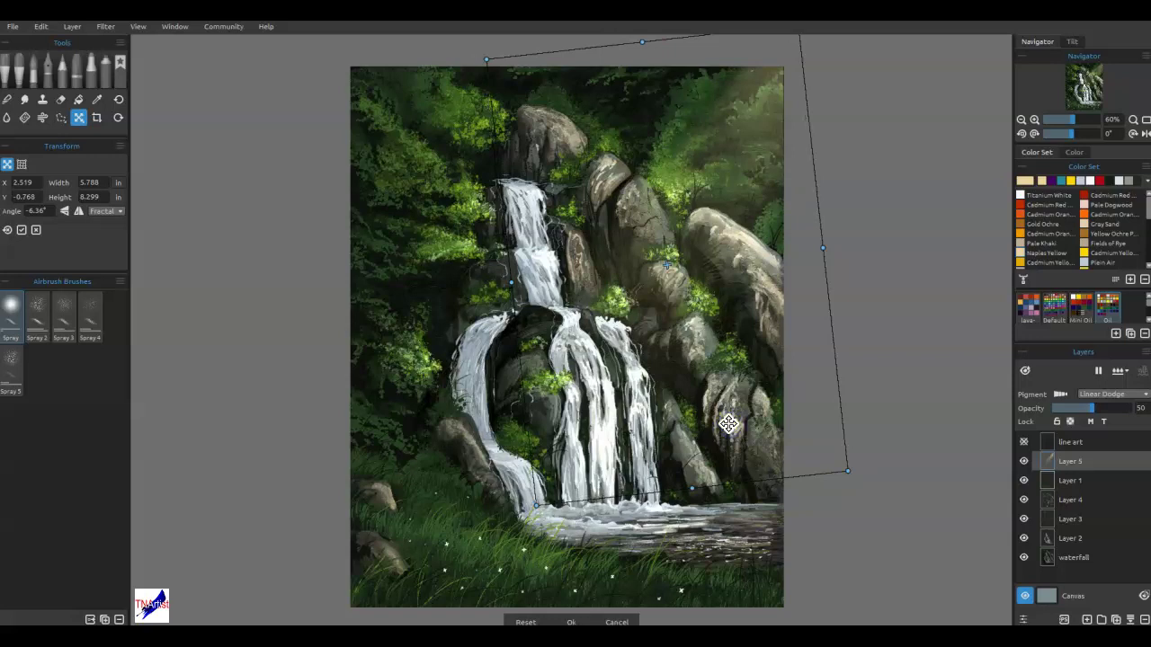
key("a")
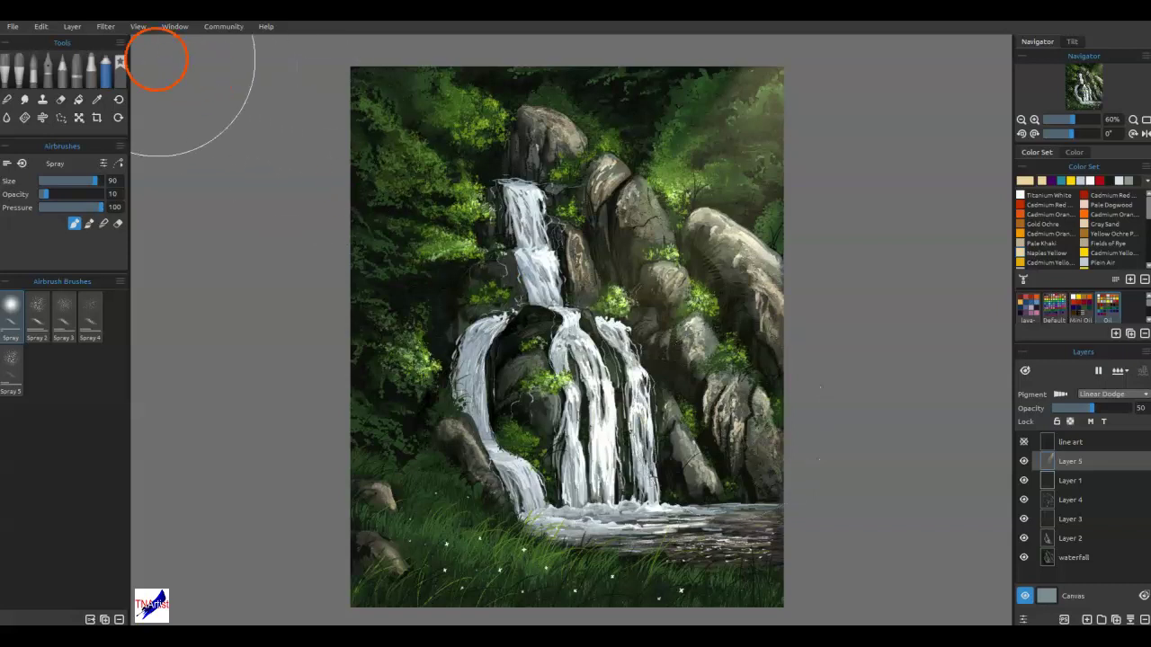
Try a Brightness and Contrast adjustment on the light-beam layer, raising the brightness.
left_click(106, 26)
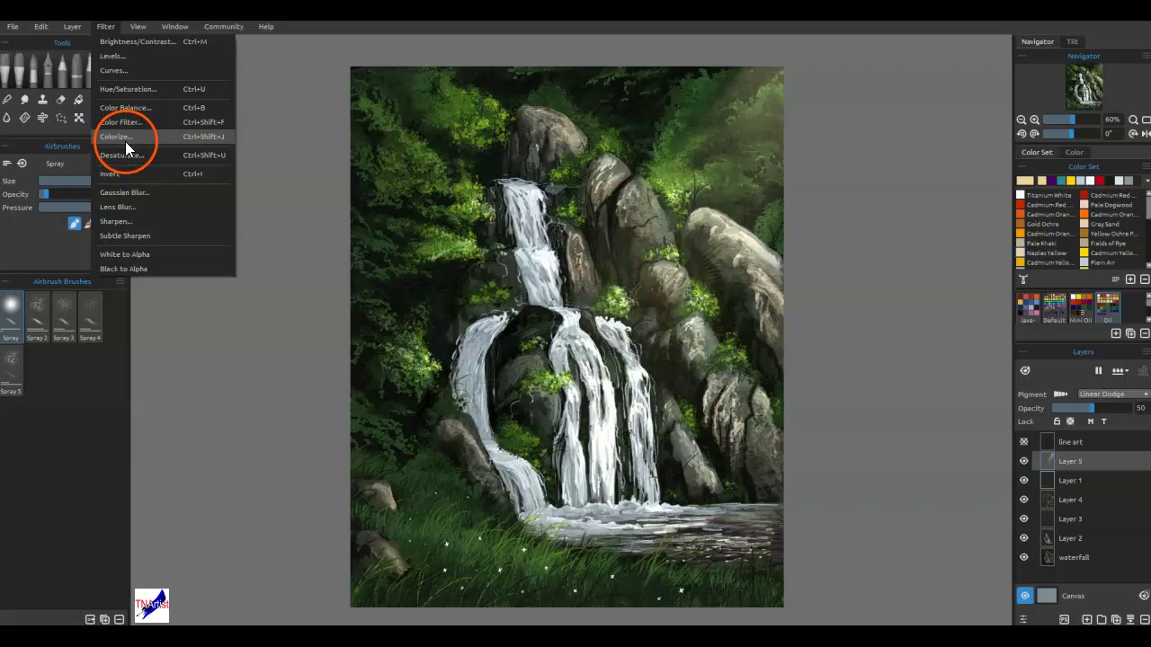
left_click(130, 41)
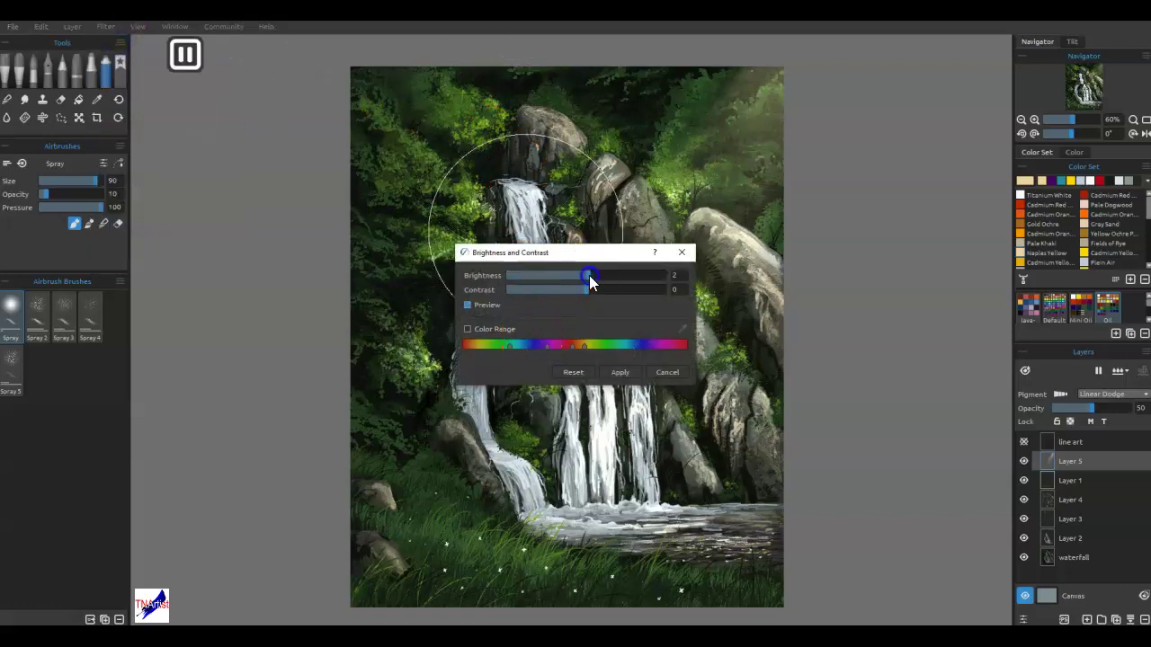
left_click_drag(608, 281, 561, 282)
left_click_drag(583, 274, 642, 291)
left_click(619, 372)
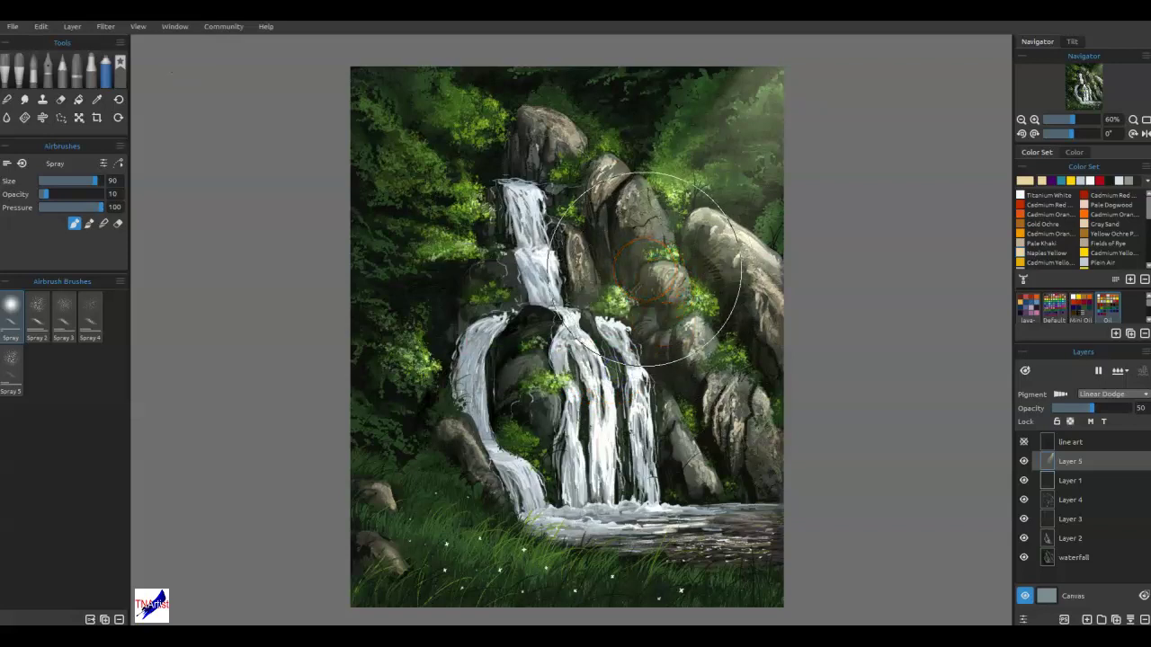
Remove the old light beam from Layer 5 and outline a wider polygonal selection from the upper-right corner to the grass.
left_click_drag(644, 269, 719, 260)
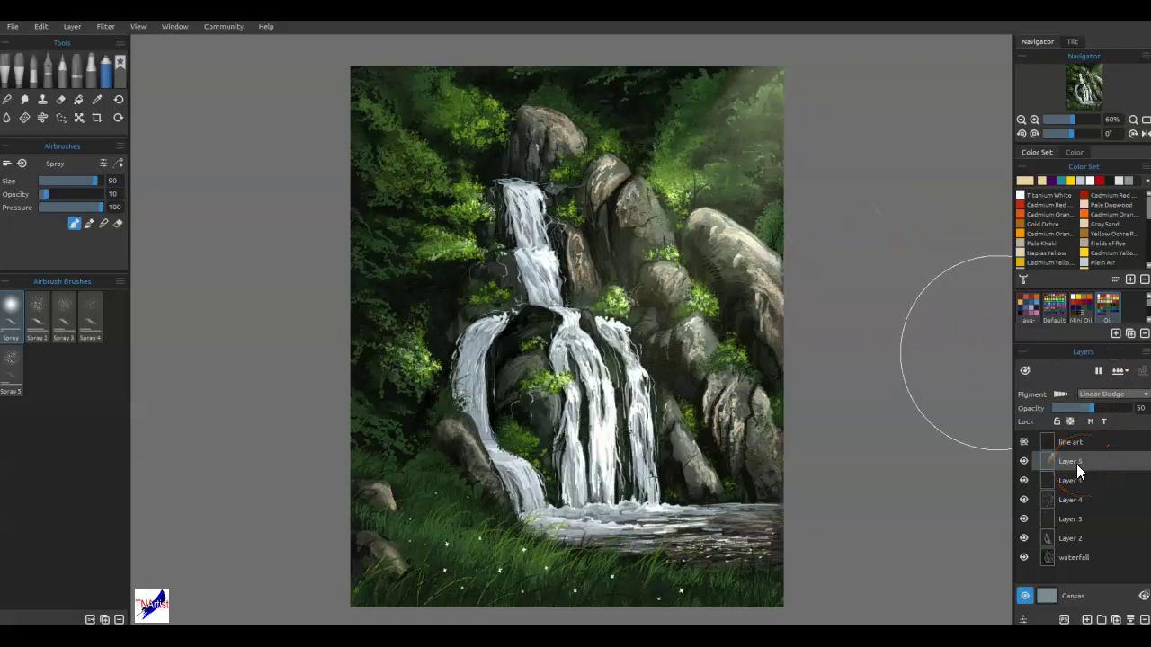
key("ctrl+z")
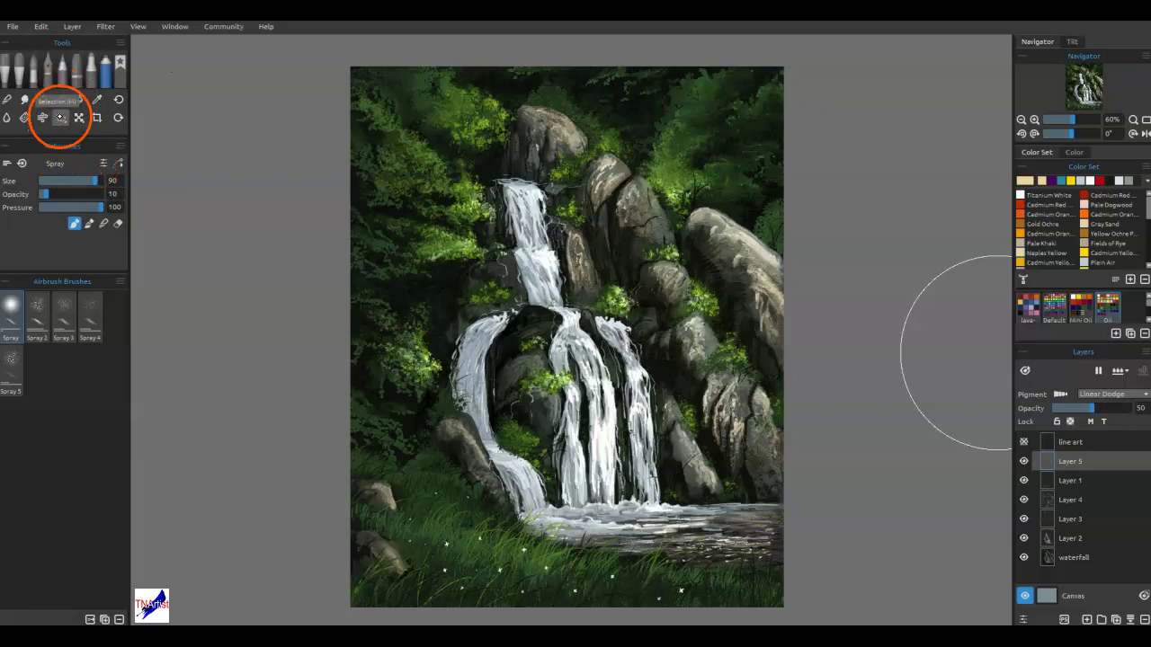
left_click(60, 117)
left_click_drag(752, 67, 351, 552)
left_click(339, 570)
left_click(696, 584)
left_click_drag(768, 399, 793, 54)
left_click(751, 65)
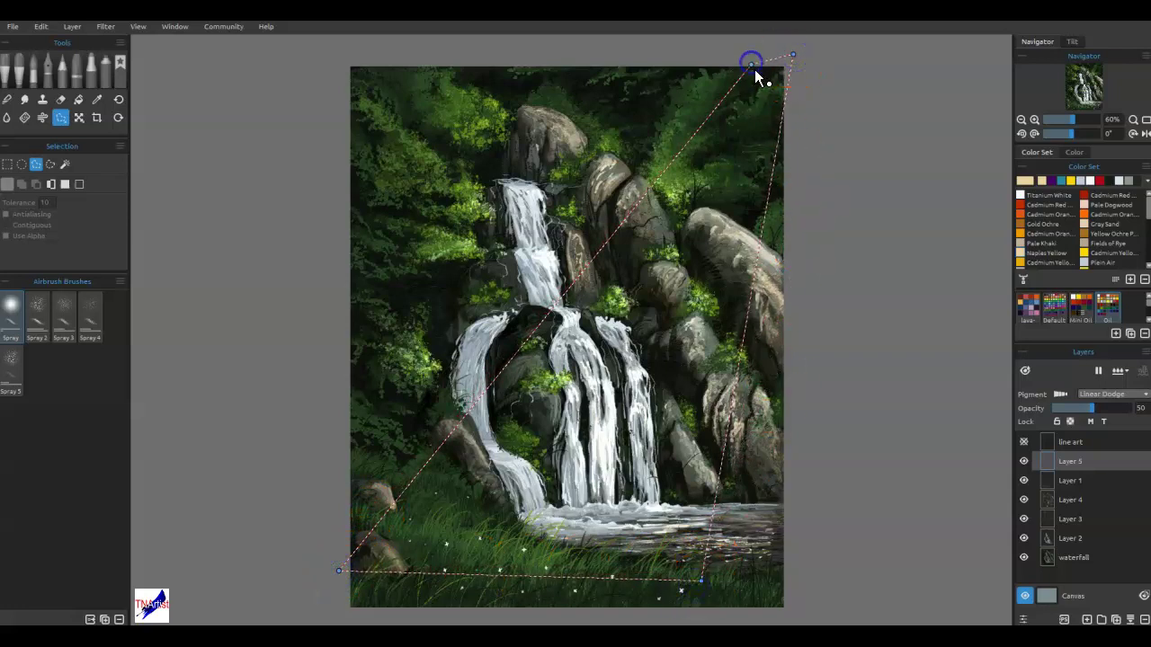
Spray soft white light inside the new beam selection with the size 90 Spray airbrush, starting from the upper-right corner.
left_click(105, 67)
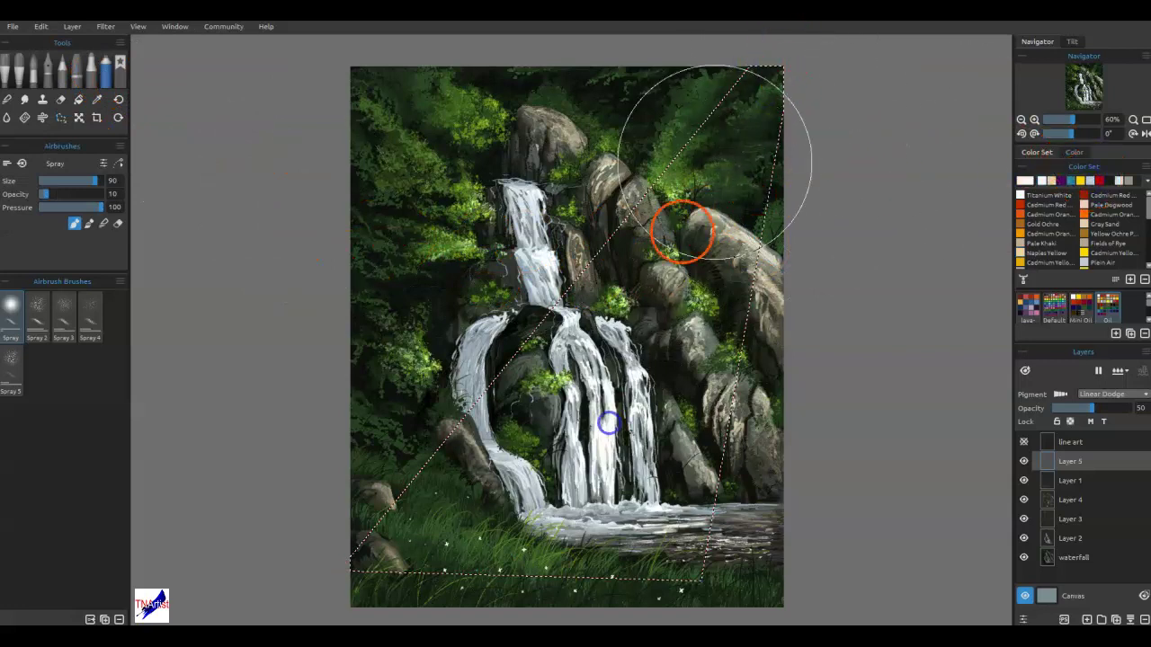
left_click_drag(714, 162, 655, 224)
left_click_drag(722, 141, 696, 231)
left_click_drag(786, 95, 722, 316)
mouse_move(794, 69)
left_mouse_down()
mouse_move(724, 177)
mouse_move(686, 182)
mouse_move(731, 126)
mouse_move(789, 103)
mouse_move(786, 171)
left_mouse_up()
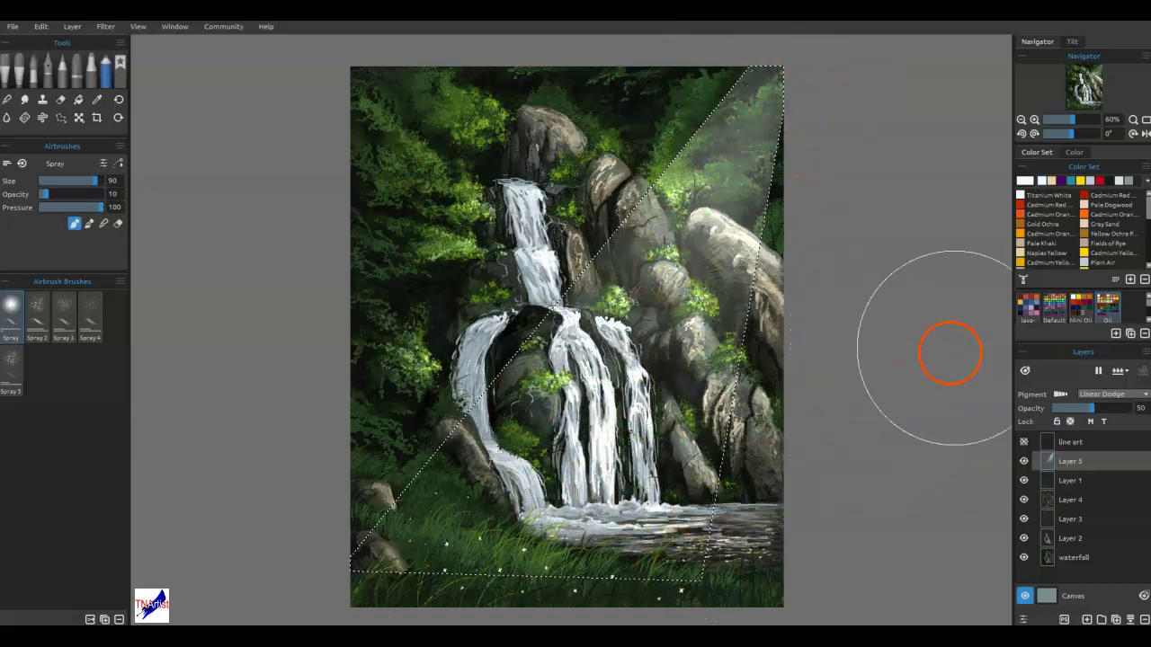
Spray Cadmium Yellow light along the selected beam down to the grass and waterfall base, and clear the selection.
left_click(1051, 180)
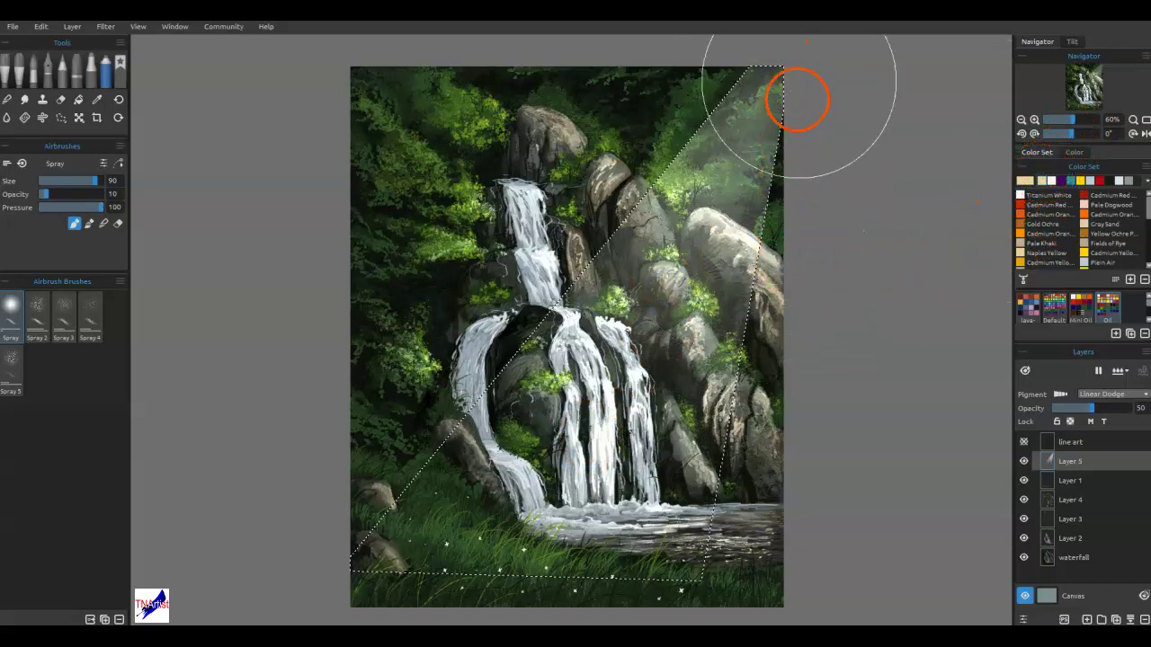
left_click(1087, 254)
left_click_drag(656, 235, 539, 422)
left_click_drag(790, 65, 689, 416)
left_click_drag(755, 200, 745, 332)
left_click_drag(803, 52, 673, 287)
mouse_move(700, 483)
left_mouse_down()
mouse_move(579, 575)
mouse_move(626, 437)
mouse_move(523, 563)
mouse_move(392, 590)
mouse_move(506, 549)
mouse_move(524, 580)
mouse_move(627, 551)
mouse_move(729, 398)
mouse_move(681, 564)
mouse_move(693, 382)
mouse_move(550, 560)
mouse_move(486, 571)
mouse_move(582, 425)
mouse_move(549, 565)
mouse_move(618, 481)
mouse_move(622, 458)
mouse_move(538, 485)
mouse_move(362, 585)
mouse_move(481, 527)
mouse_move(617, 572)
mouse_move(736, 458)
mouse_move(715, 239)
mouse_move(594, 514)
mouse_move(643, 331)
mouse_move(633, 435)
mouse_move(701, 339)
mouse_move(661, 468)
mouse_move(721, 333)
mouse_move(761, 126)
mouse_move(724, 399)
left_mouse_up()
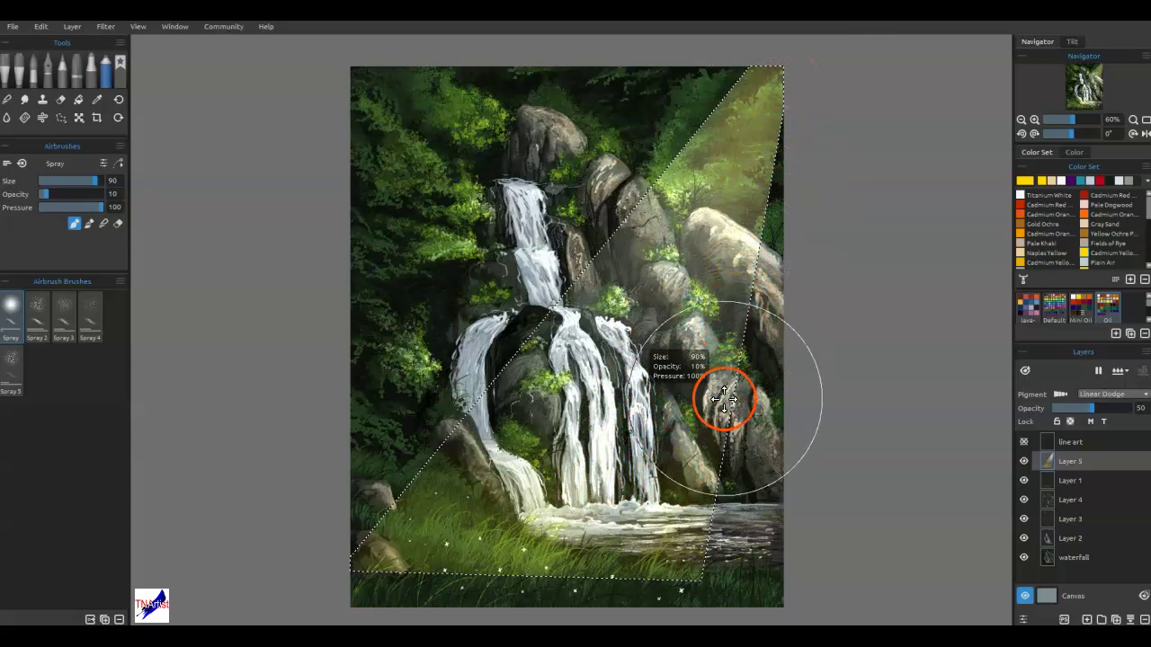
key("ctrl+d")
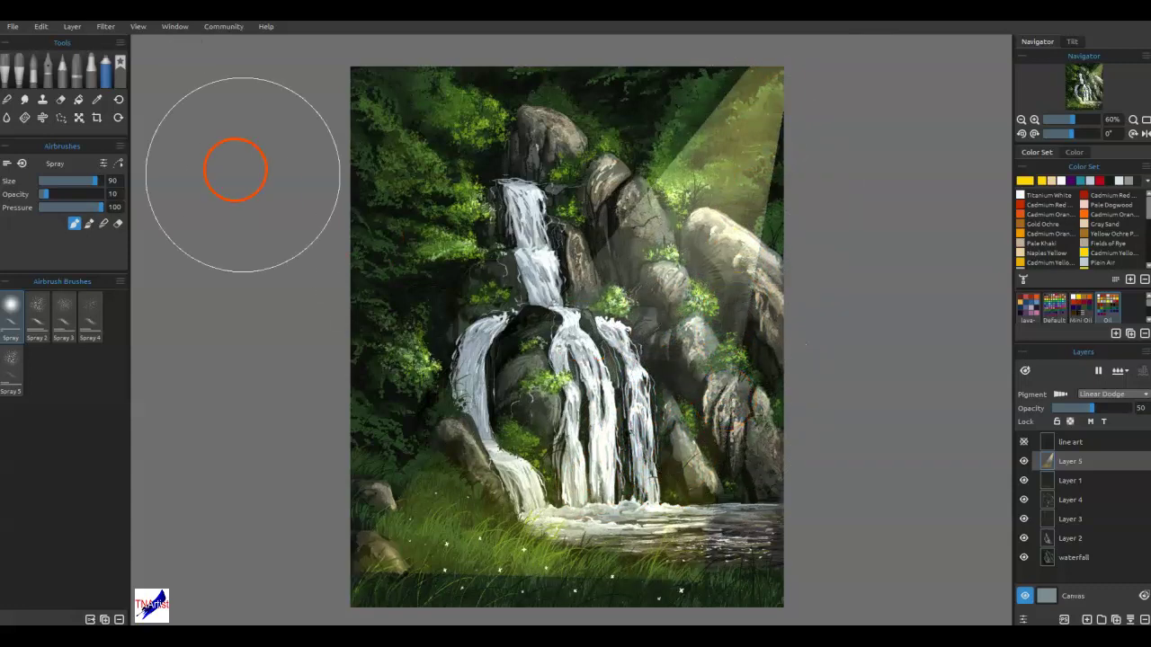
Apply a Gaussian Blur to the new light-beam layer to soften its edges.
left_click(108, 26)
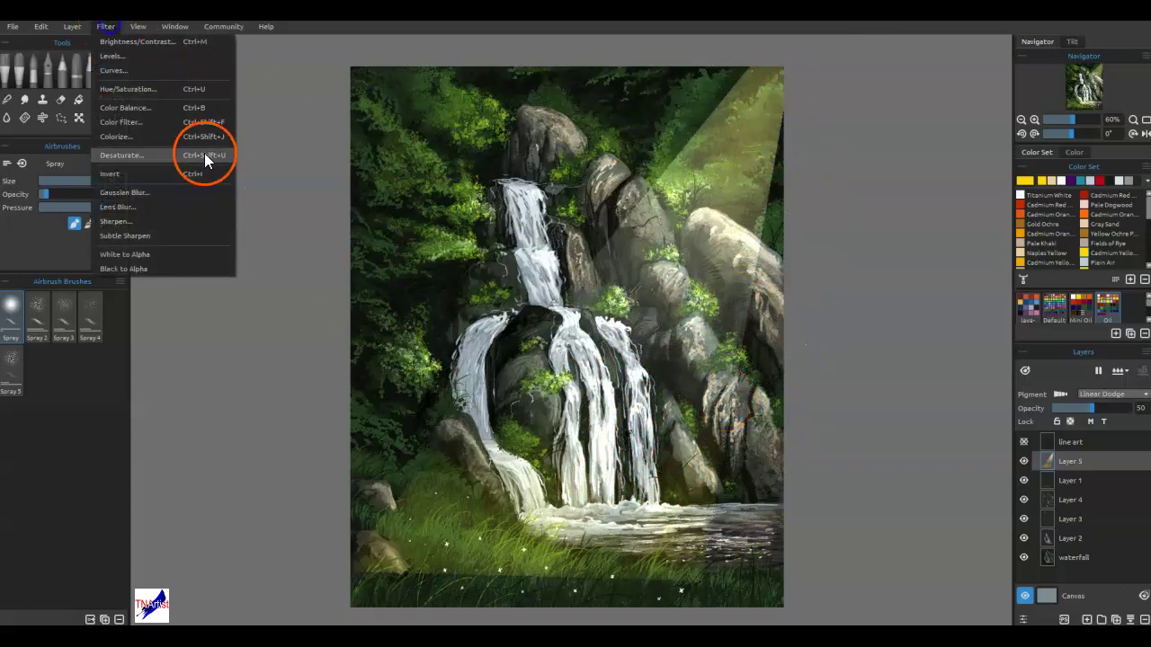
left_click(122, 192)
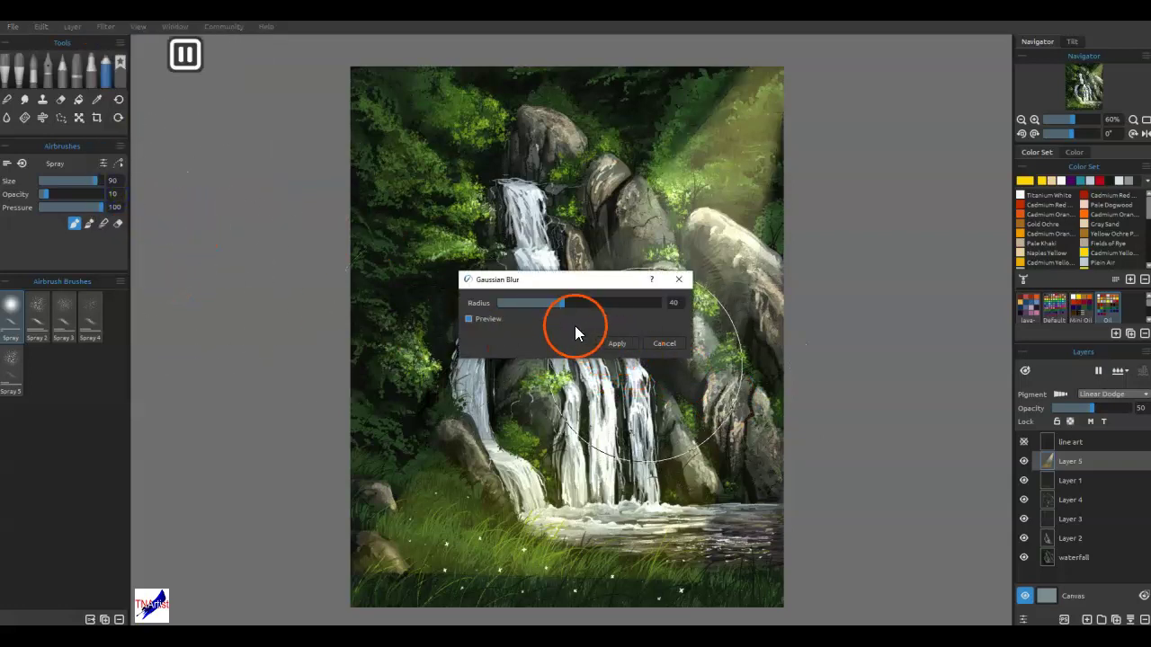
mouse_move(551, 309)
left_mouse_down()
mouse_move(529, 305)
mouse_move(546, 308)
left_mouse_up()
left_click(615, 343)
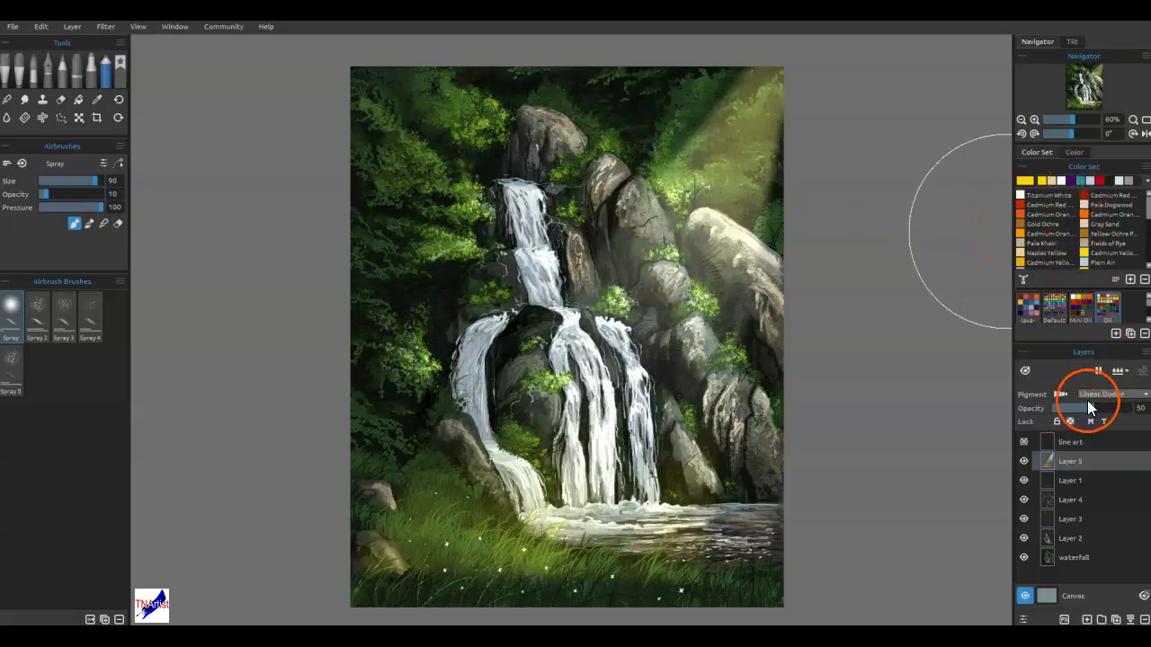
Lower the light-beam layer's opacity to 25, then try the Overlay blending mode with opacity 60.
left_click_drag(1088, 401, 1074, 406)
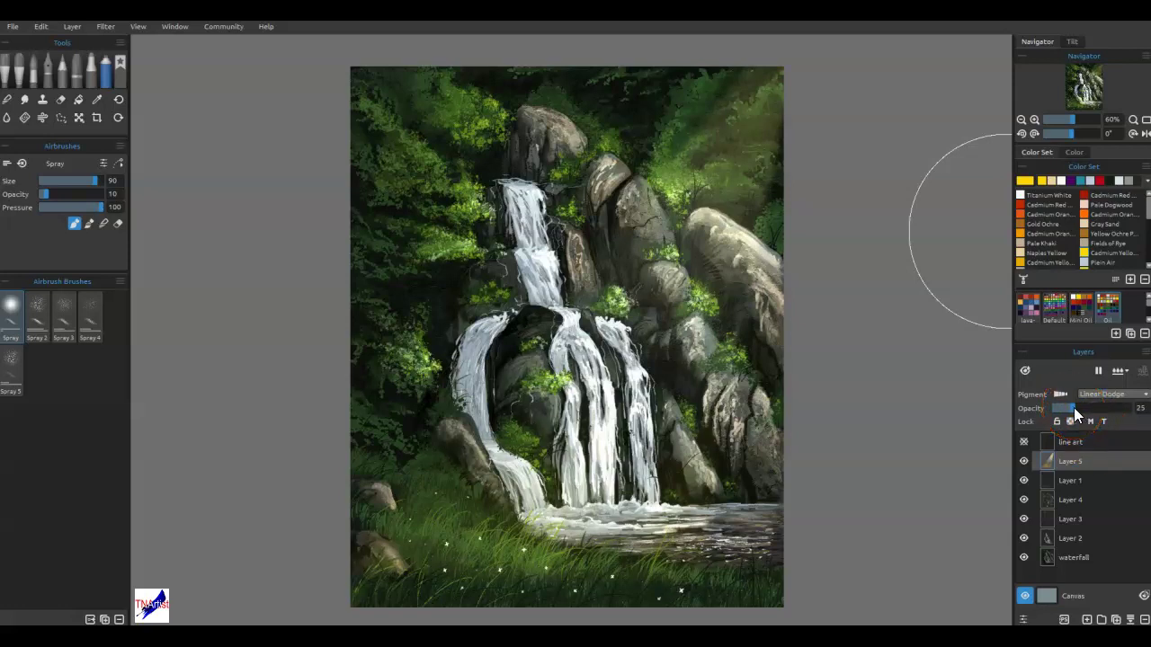
left_click(1088, 395)
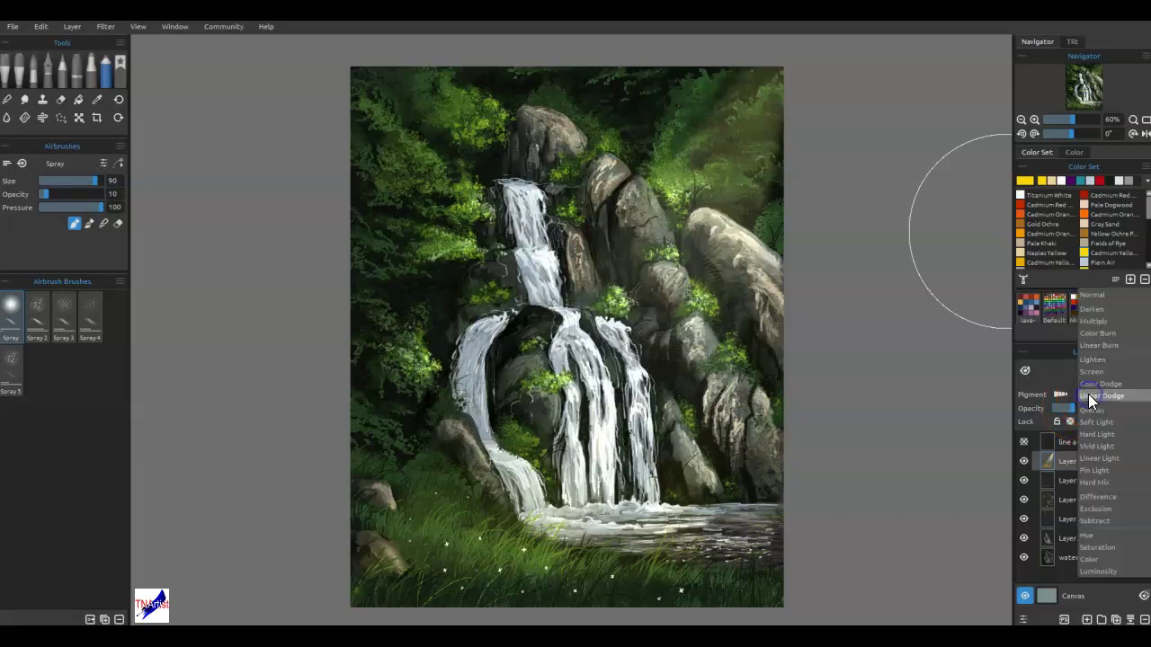
left_click(1090, 409)
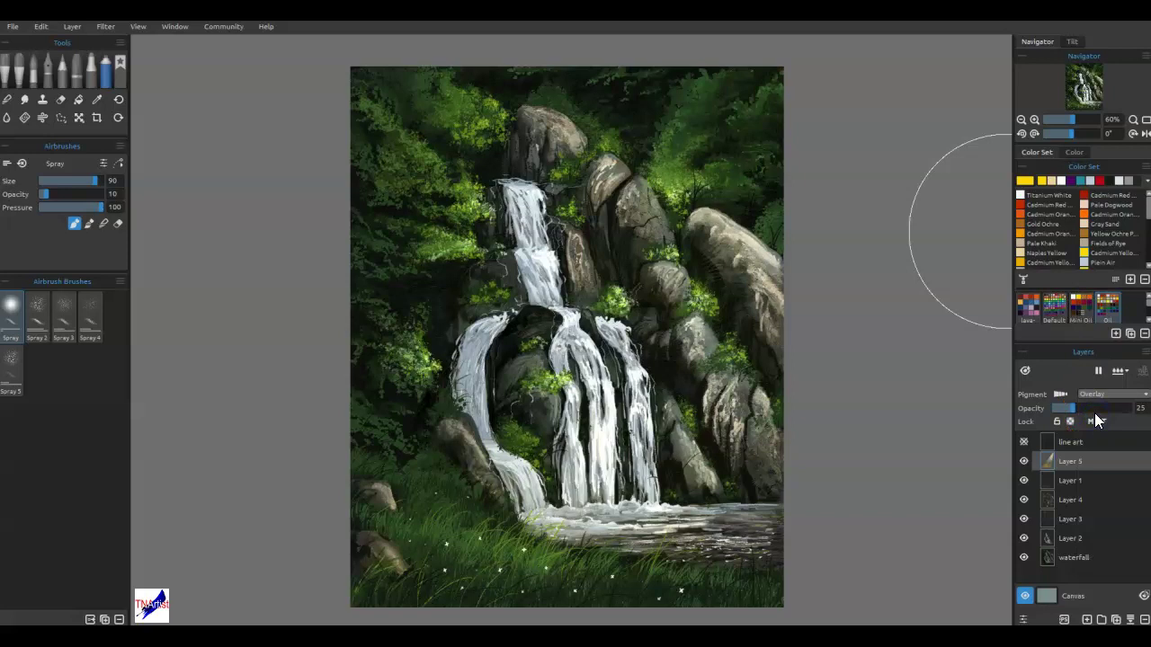
mouse_move(1092, 409)
left_mouse_down()
mouse_move(1131, 420)
mouse_move(1084, 419)
mouse_move(1104, 422)
left_mouse_up()
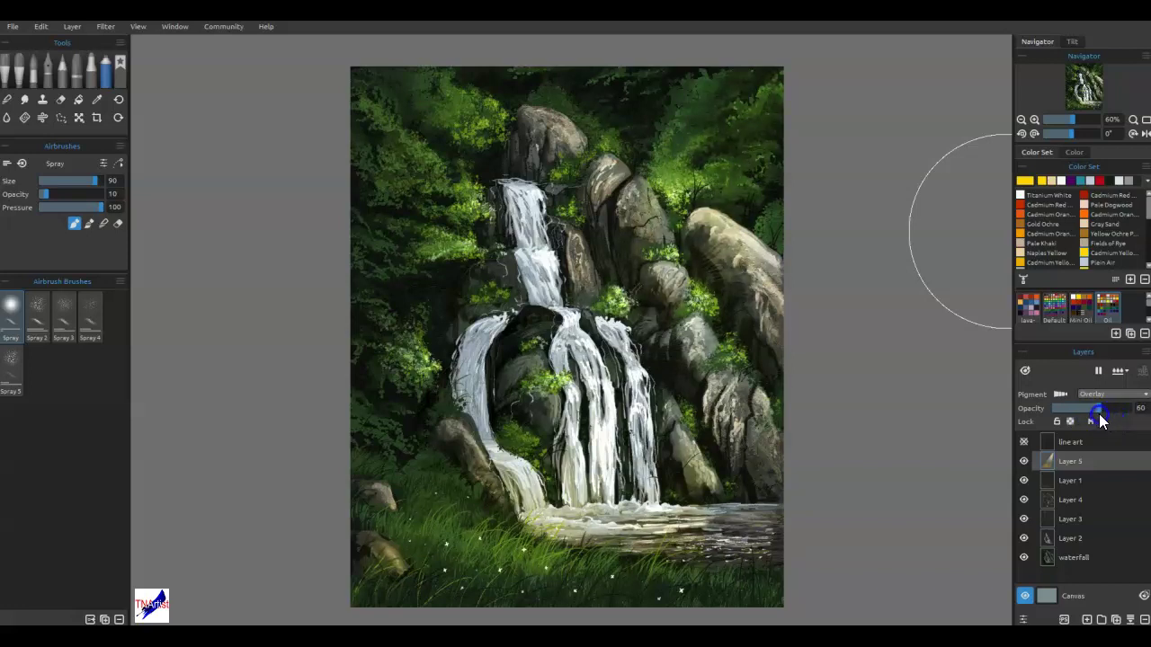
Try the light-beam layer in Linear Dodge with opacity 30, then in Hard Light.
left_click(1108, 395)
left_click(1110, 384)
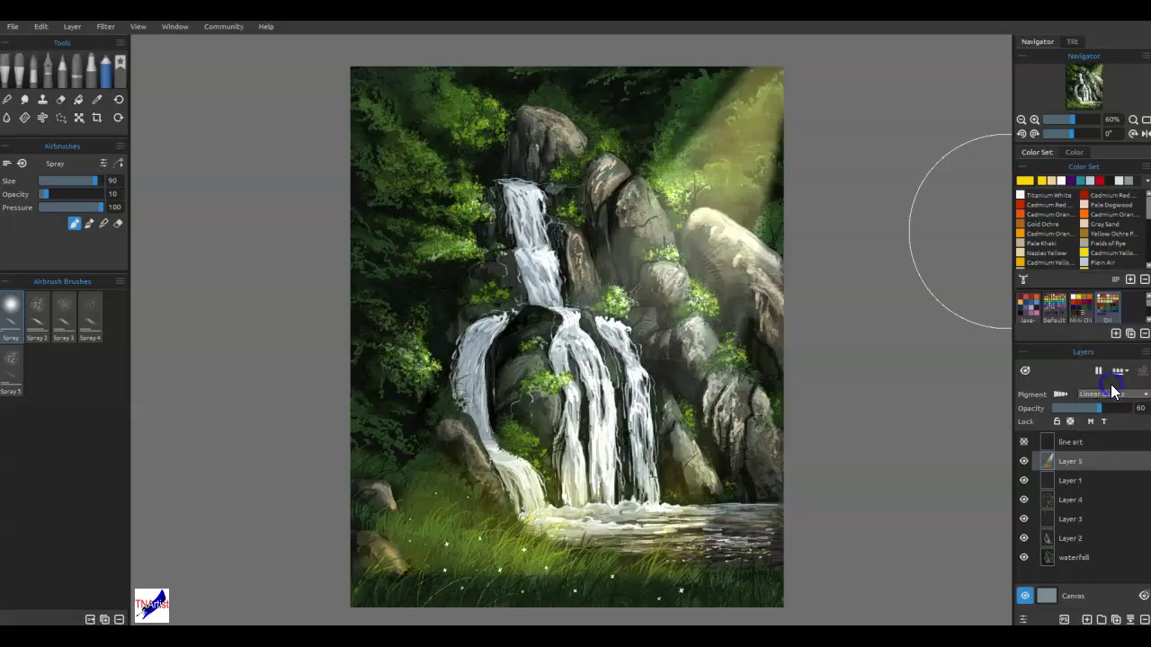
mouse_move(1086, 409)
left_mouse_down()
mouse_move(1057, 406)
mouse_move(1078, 410)
left_mouse_up()
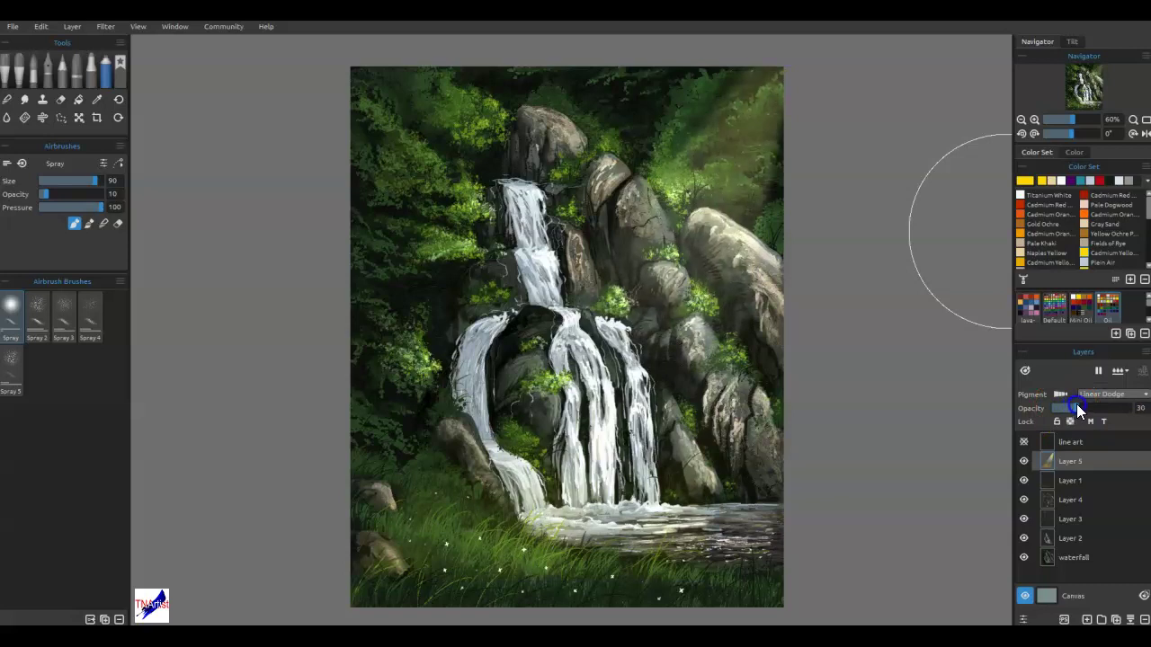
left_click(1091, 395)
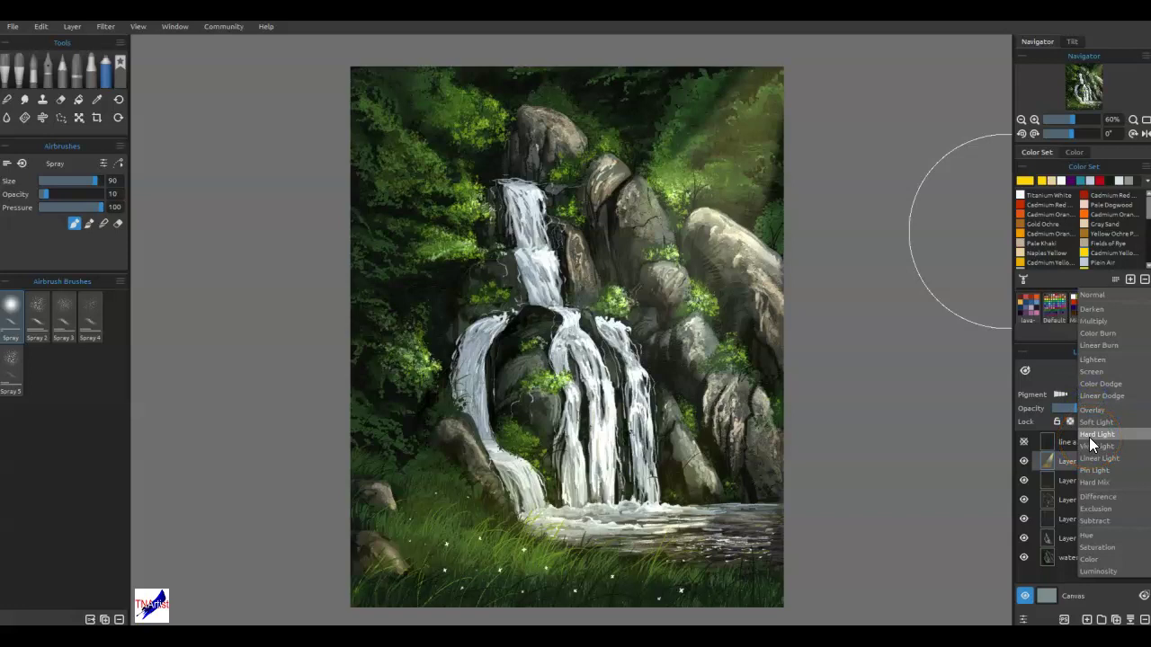
left_click(1087, 434)
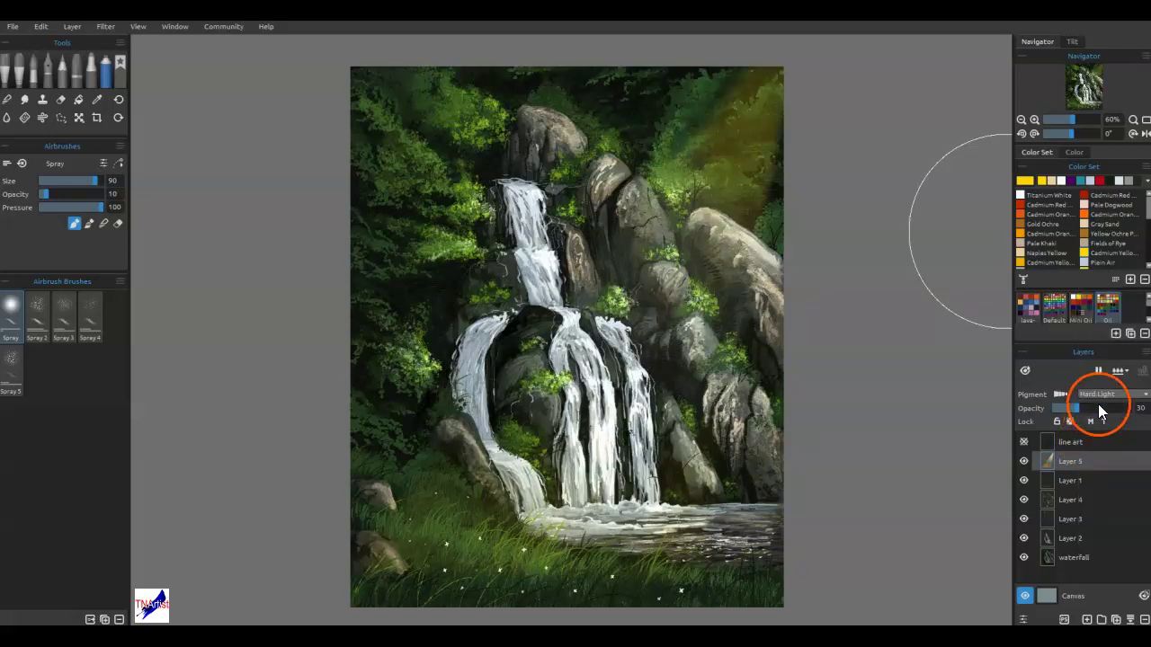
Set the light-beam layer to Overlay with opacity 75 and toggle its visibility to compare the painting with and without it.
left_click(1098, 396)
left_click(1101, 377)
left_click_drag(1077, 409, 1097, 409)
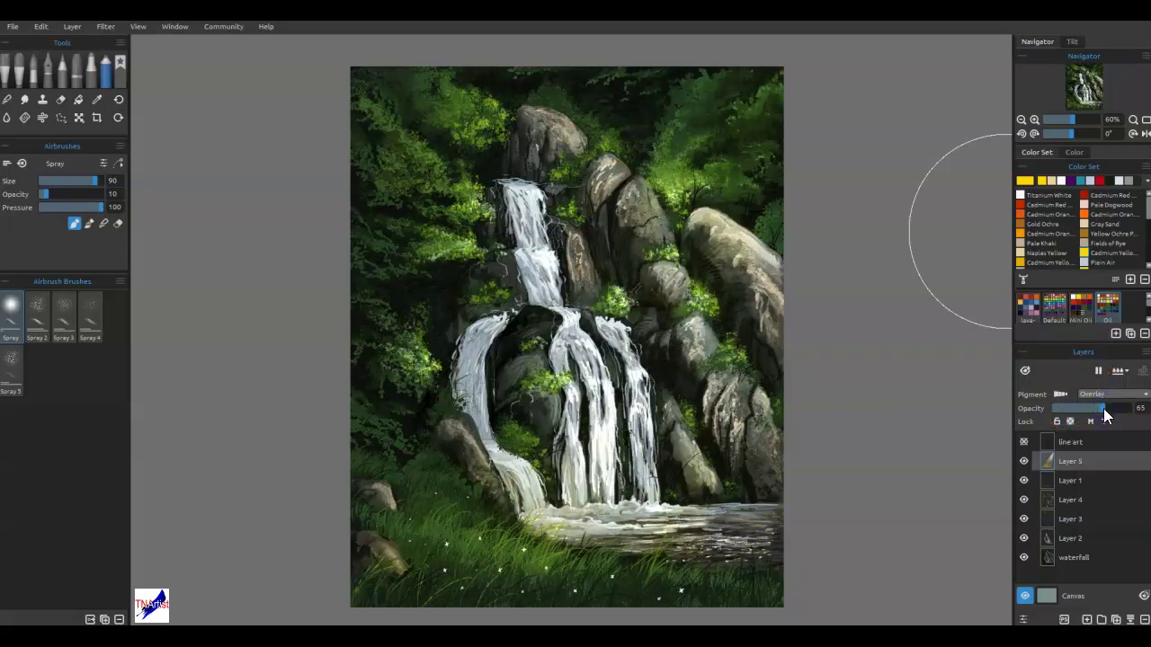
mouse_move(1113, 413)
left_mouse_down()
mouse_move(1130, 413)
mouse_move(1113, 412)
left_mouse_up()
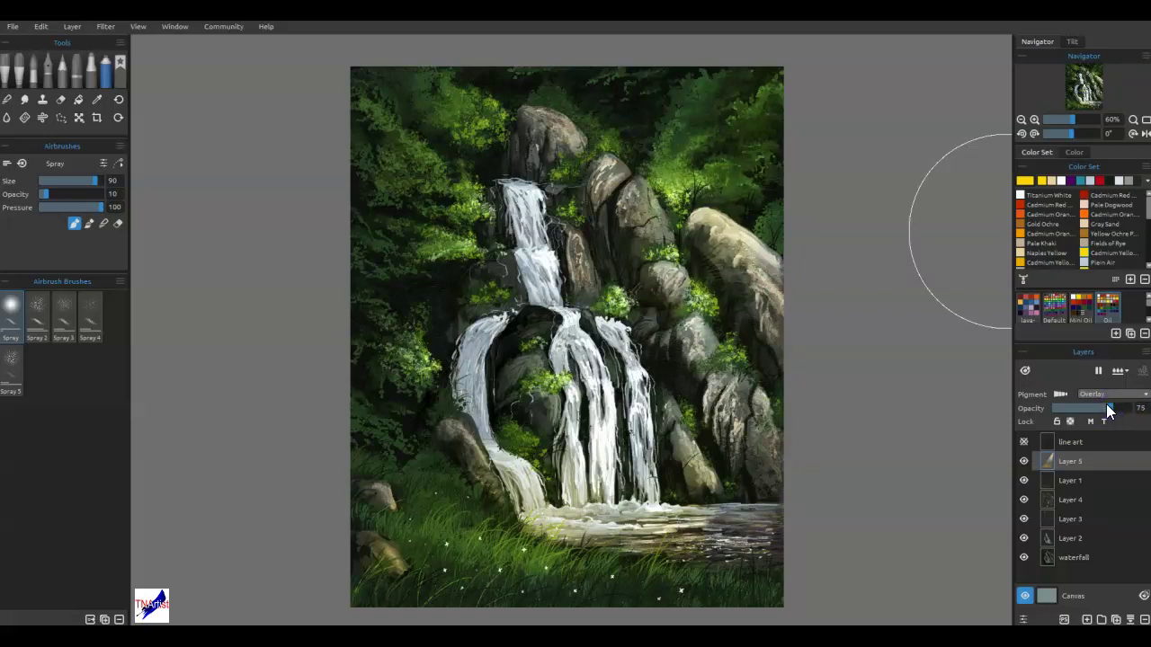
left_click(1024, 460)
left_click(1024, 460)
left_click(1024, 461)
left_click(1024, 461)
Duplicate the light-beam layer, rotate the copy to about 28.86°, and move it toward the upper-left.
left_click(1115, 619)
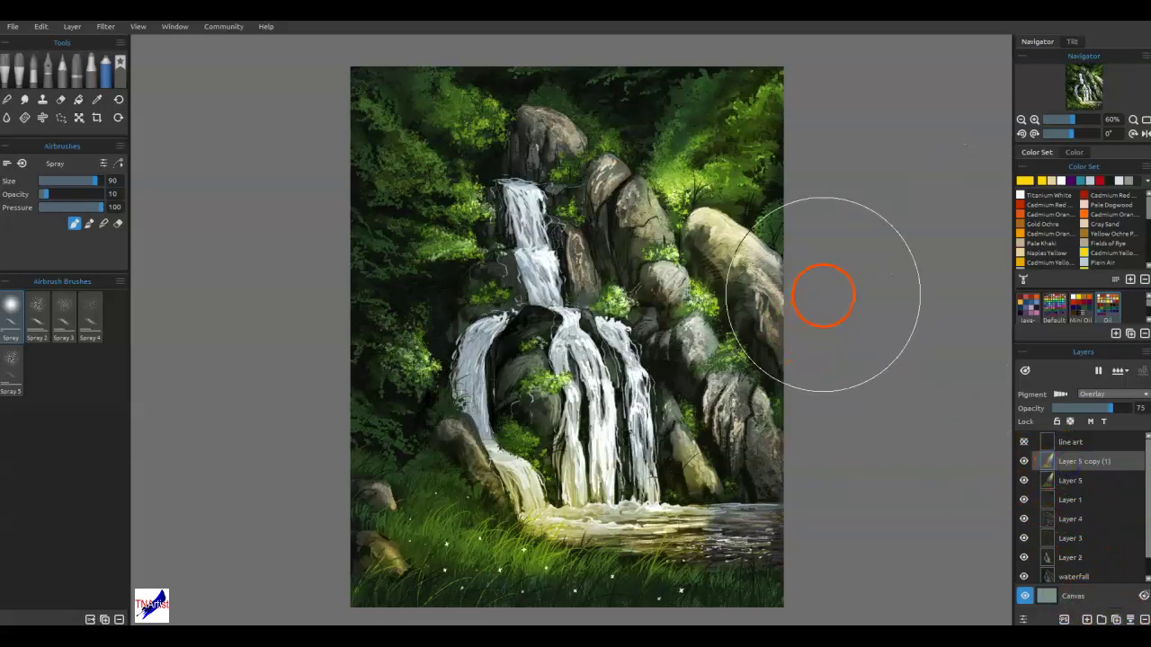
key("ctrl+t")
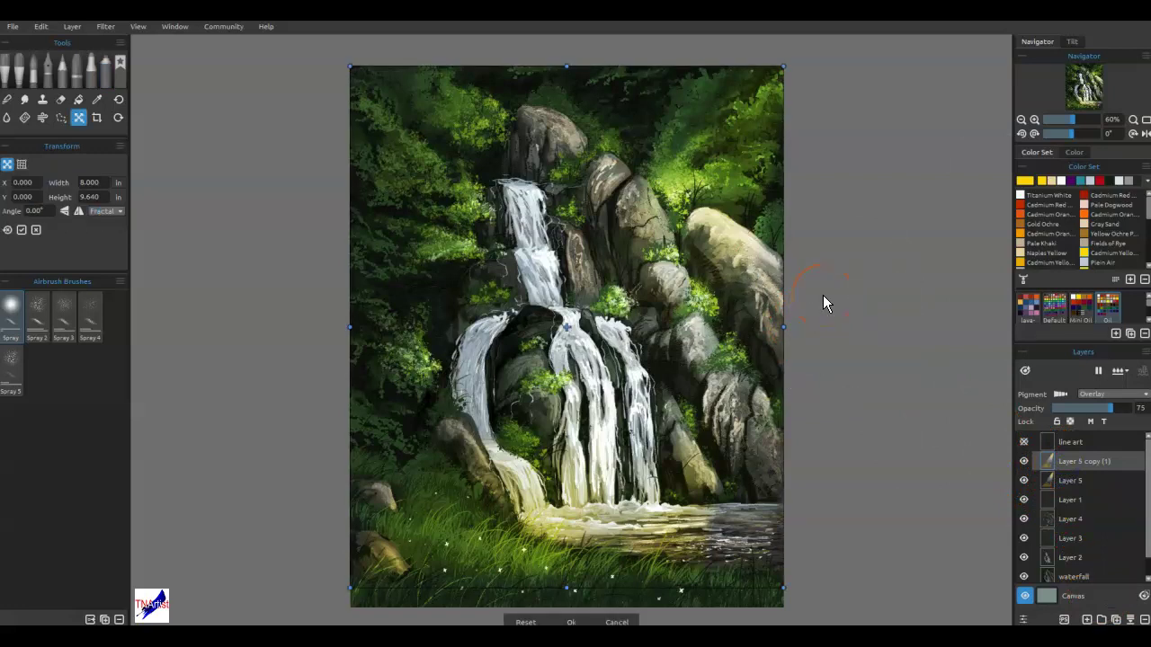
key("Return")
key("ctrl+t")
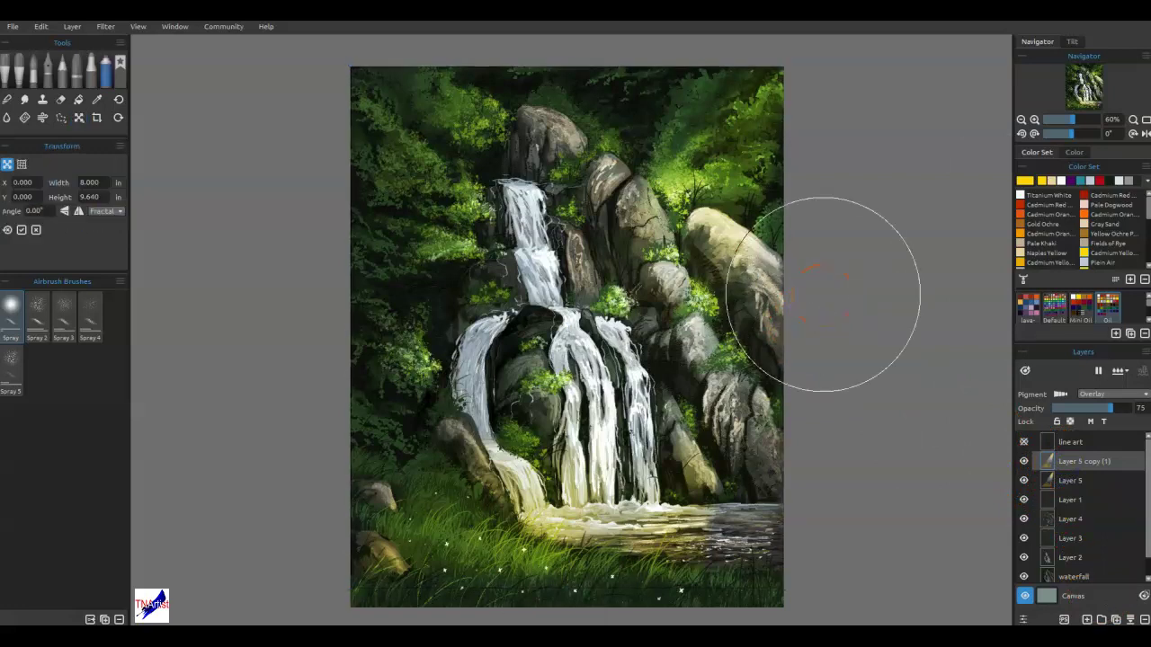
left_click_drag(616, 308, 501, 243)
left_click(503, 503)
left_click(220, 518)
left_click_drag(231, 530, 237, 326)
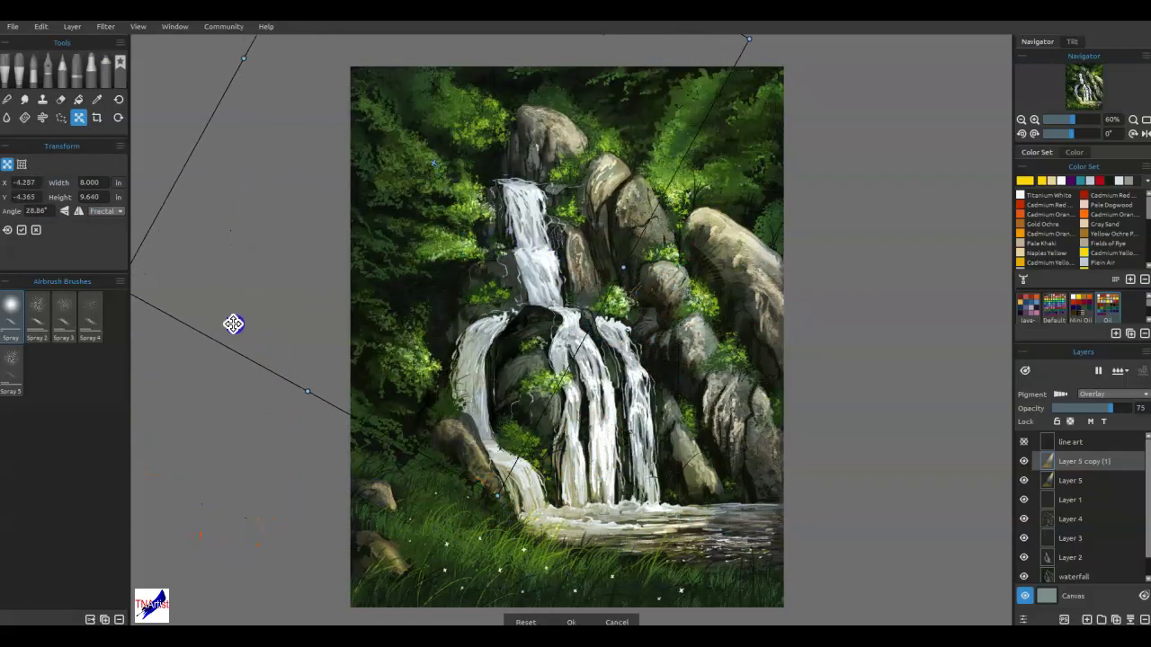
Resize the light-beam copy to 5.281 × 8.223 in at a 37.27° angle and merge it into the original beam layer.
mouse_move(465, 498)
left_mouse_down()
mouse_move(491, 499)
mouse_move(408, 412)
left_mouse_up()
mouse_move(509, 162)
left_mouse_down()
mouse_move(462, 277)
mouse_move(580, 136)
mouse_move(652, 85)
left_mouse_up()
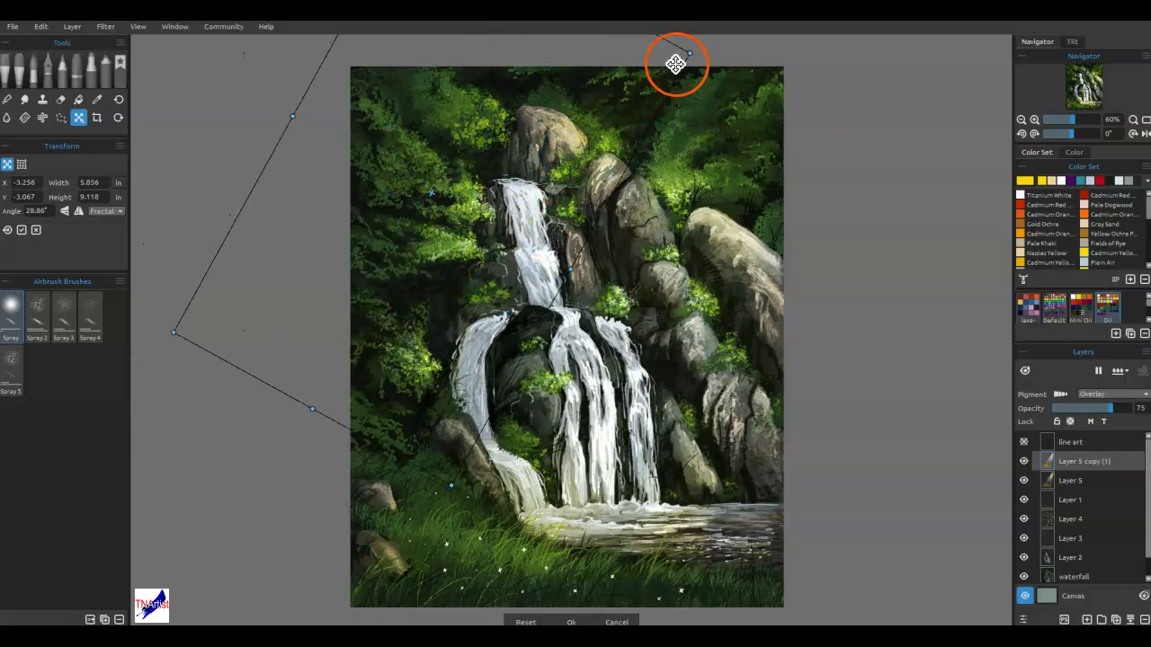
left_click_drag(710, 50, 717, 95)
left_click_drag(598, 139, 616, 100)
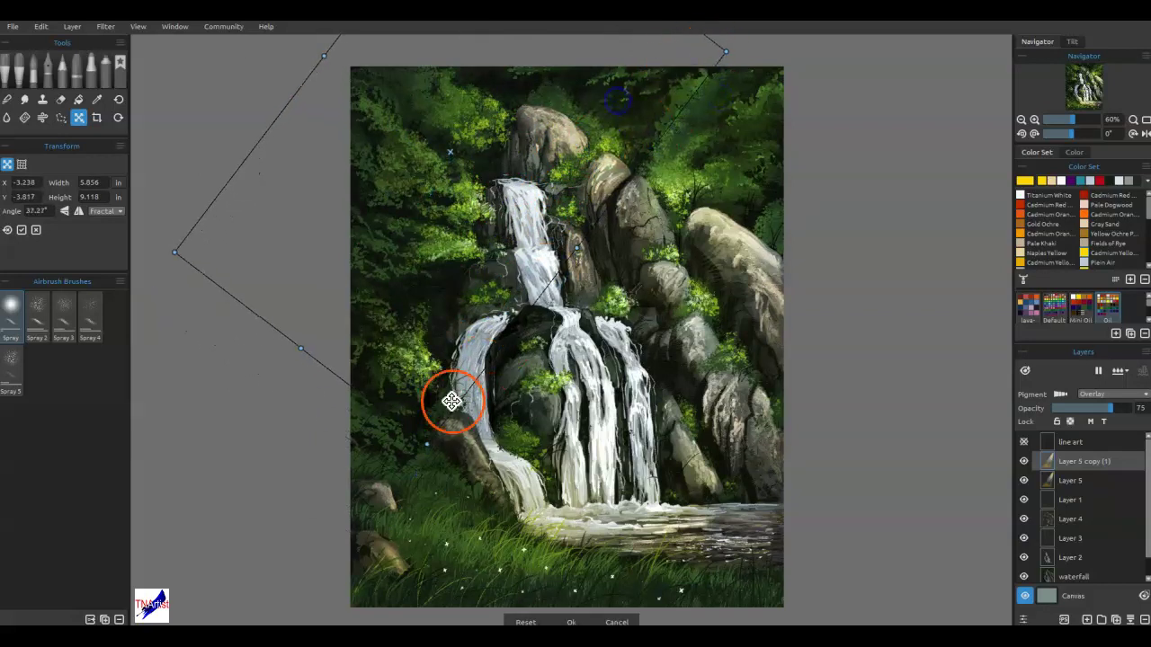
left_click_drag(416, 444, 406, 365)
left_click_drag(544, 119, 568, 151)
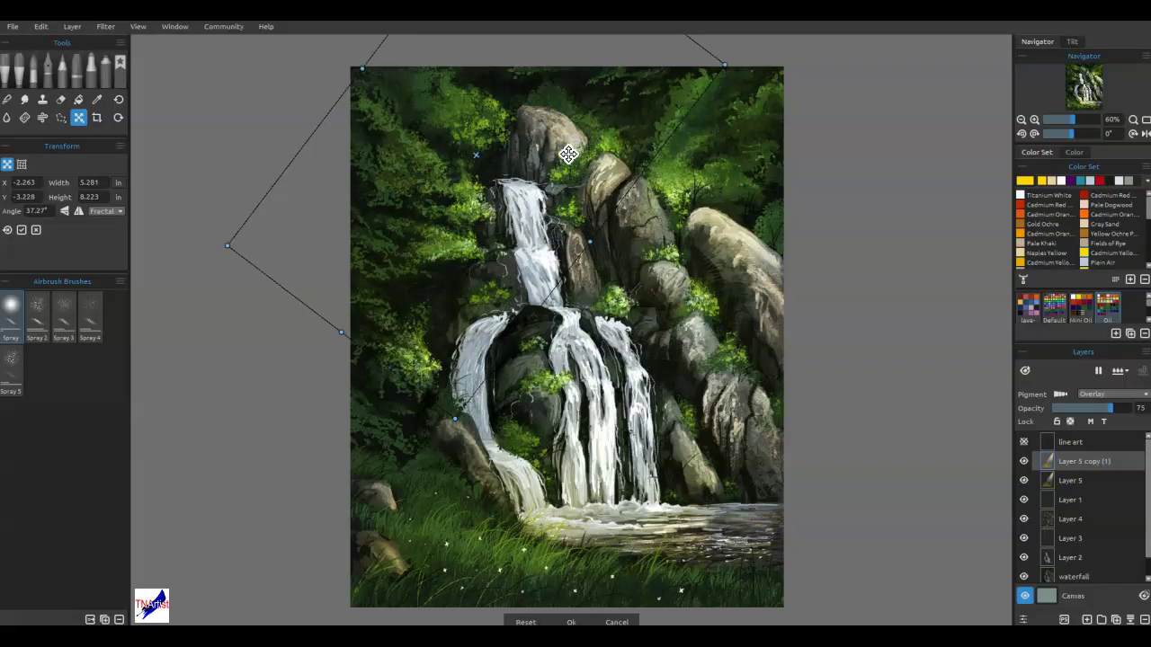
key("Return")
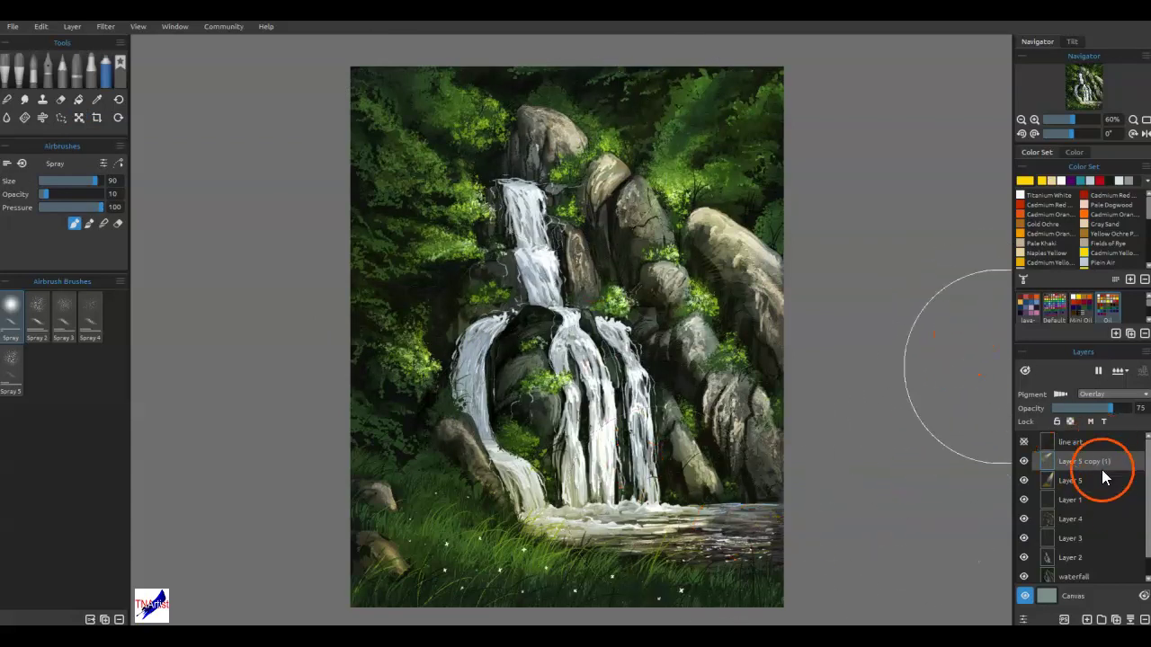
left_click(1129, 620)
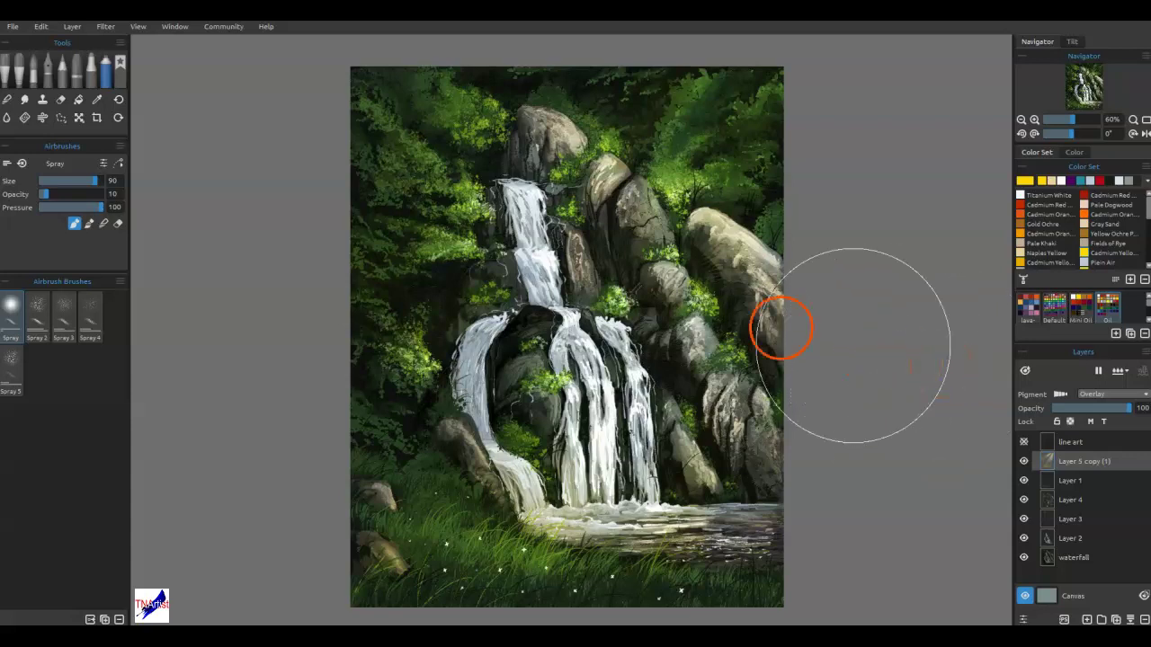
Choose the favorite Old Brush, enlarge it to size 60, and switch it to erasing.
left_click(123, 71)
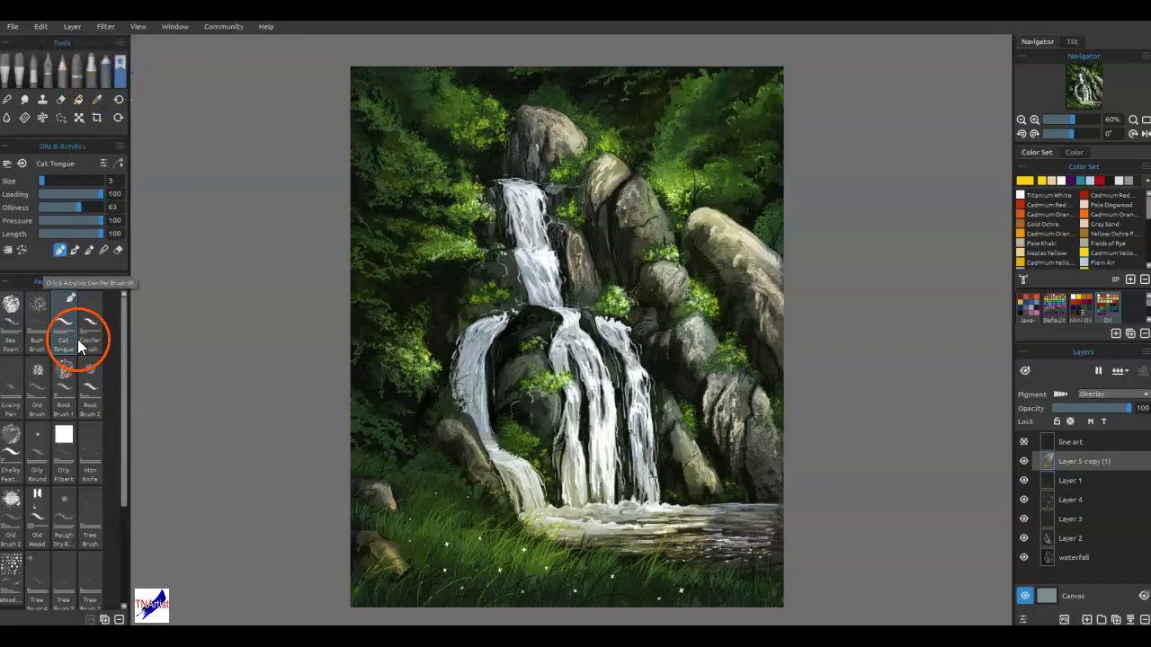
left_click(42, 367)
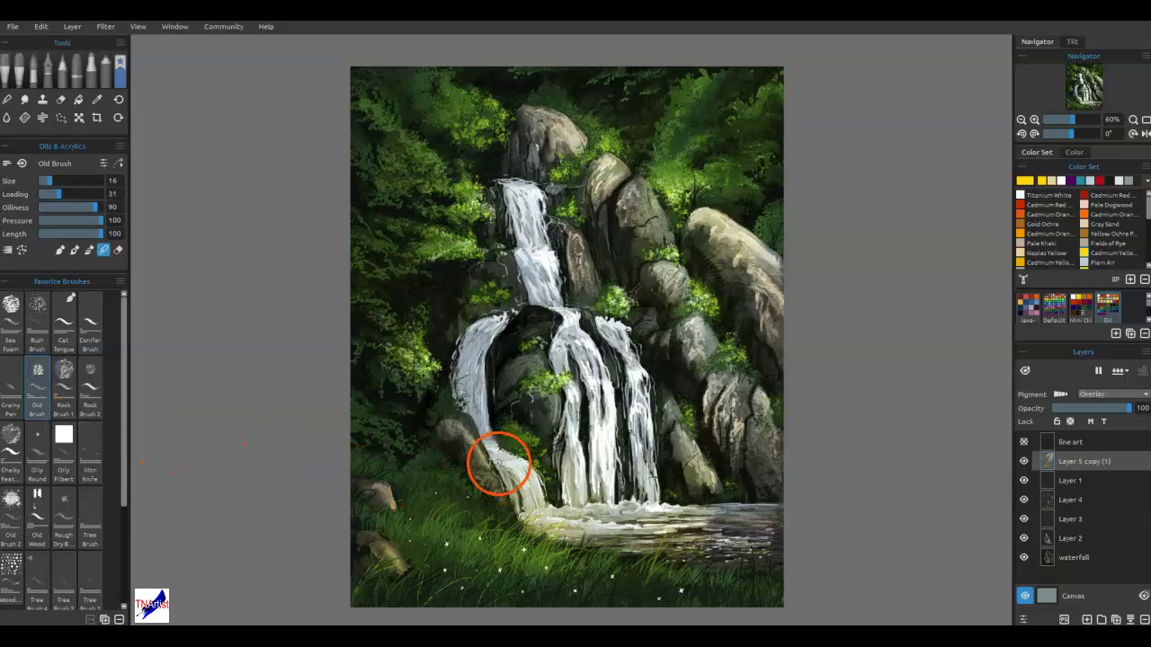
key("]")
key("]")
key("]")
key("bracketright")
key("bracketright")
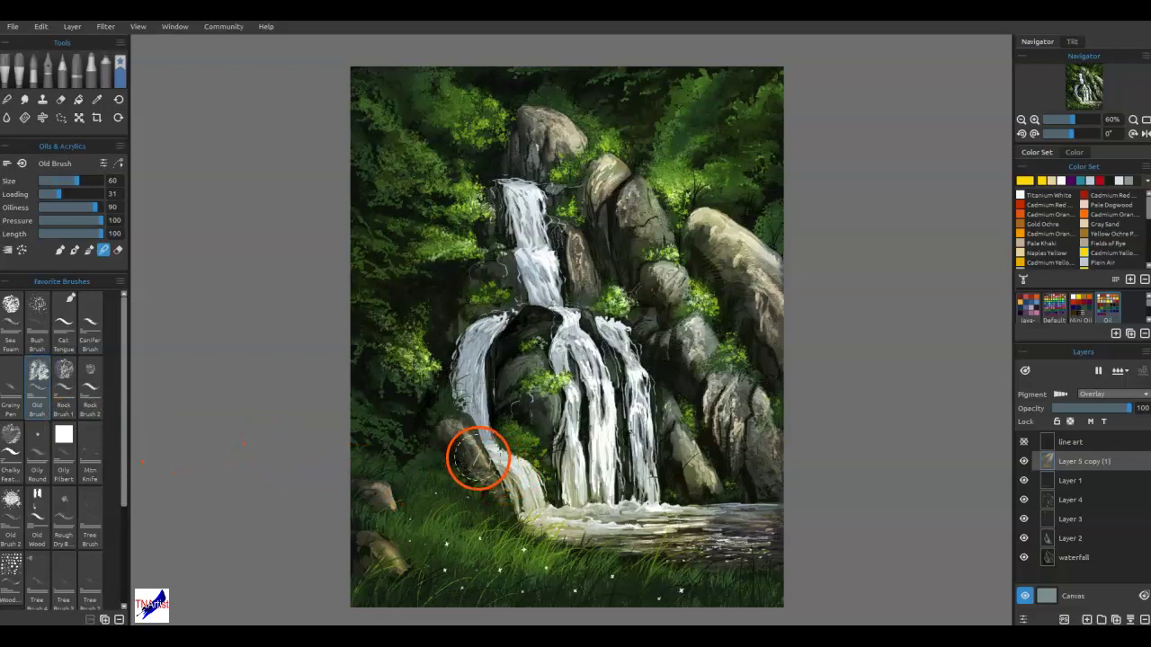
key("e")
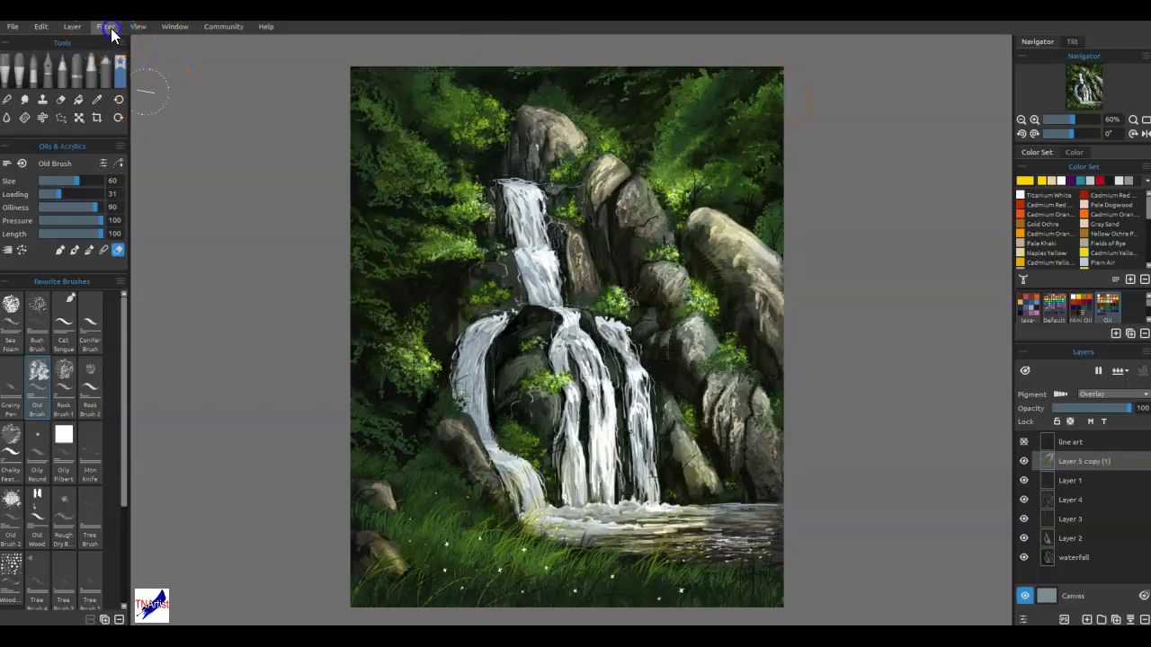
Apply a Gaussian Blur with a radius of about 12 to the merged light-beam layer.
left_click(112, 35)
left_click(88, 116)
left_click(128, 198)
left_click(474, 330)
left_click(519, 304)
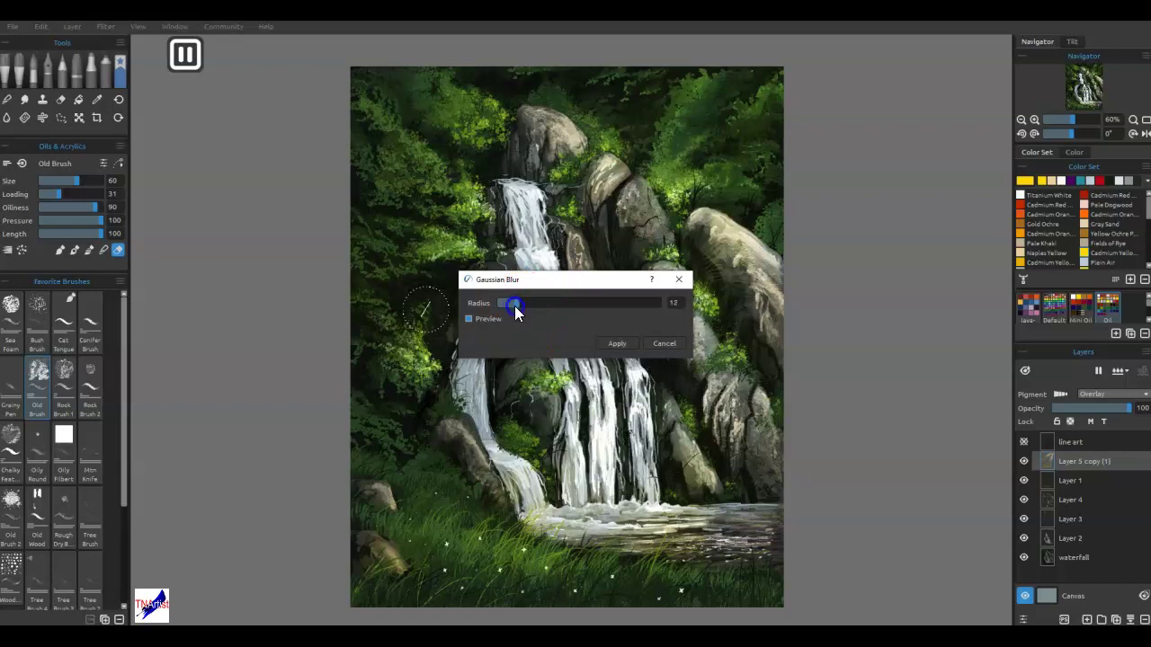
left_click_drag(511, 307, 514, 308)
left_click(602, 342)
Toggle the merged light-beam layer's visibility to compare the painting with and without the sunbeams.
left_click(1023, 460)
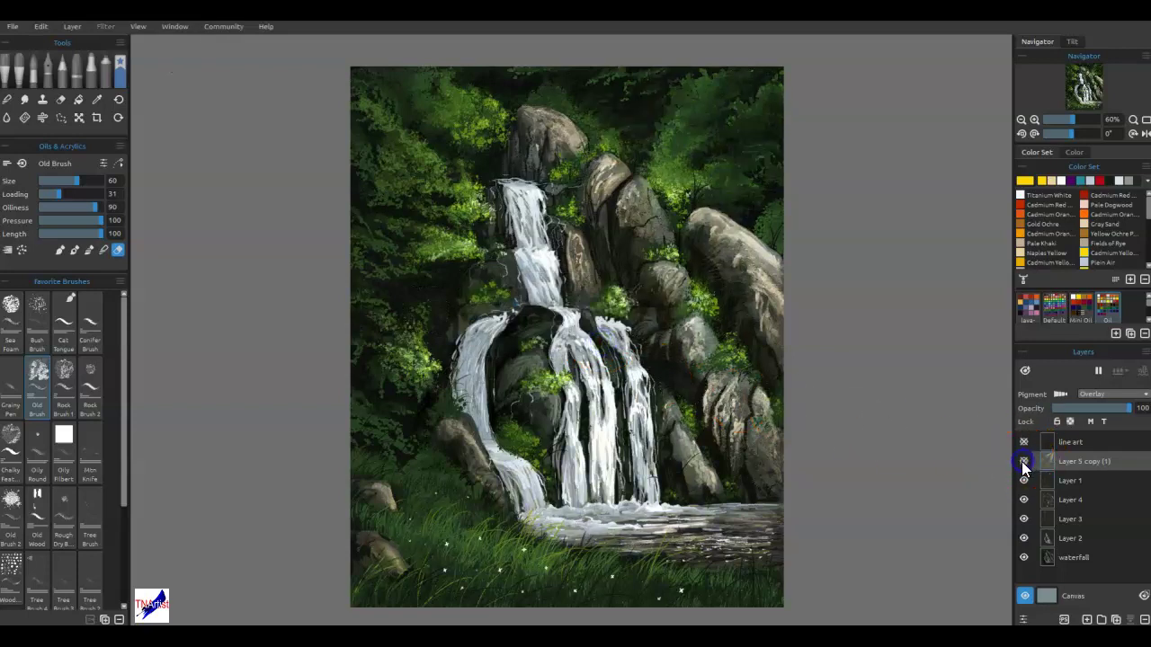
left_click(1023, 461)
left_click(1023, 462)
left_click(1023, 461)
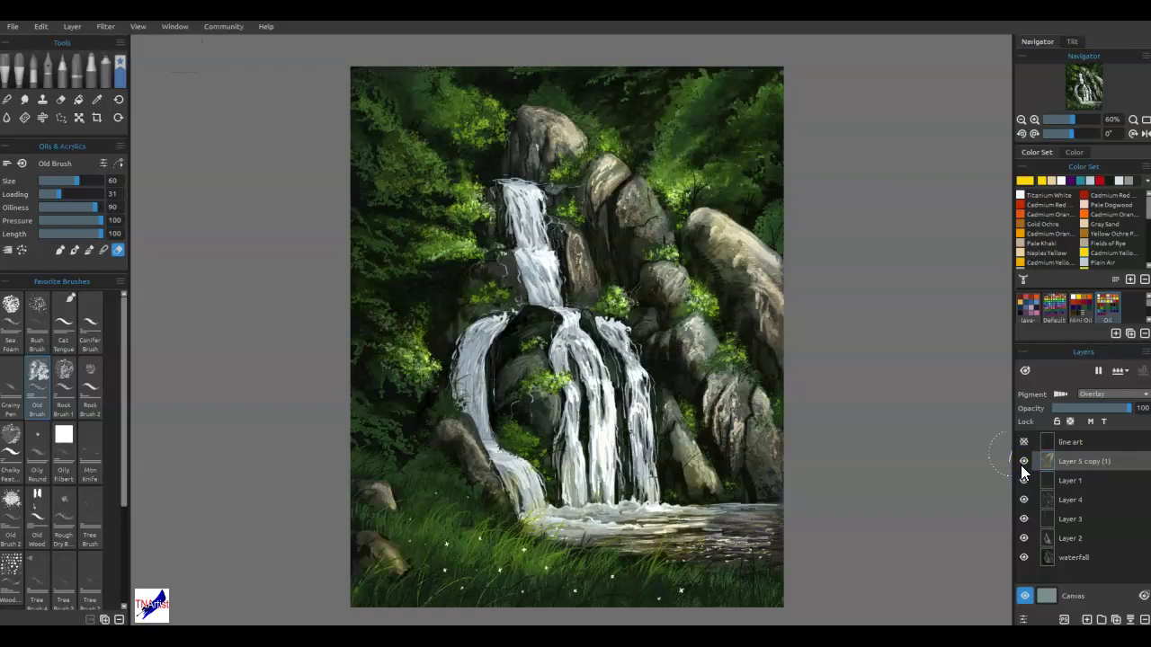
left_click(1020, 466)
left_click(1094, 487)
Erase parts of the light beams over the foreground grass, the foot of the waterfall, and the pool with the size 60 Old Brush.
left_click_drag(382, 536, 370, 580)
left_click_drag(423, 513, 439, 521)
left_click(442, 541)
left_click(497, 524)
left_click(524, 507)
left_click(557, 523)
left_click(714, 540)
left_click(691, 551)
mouse_move(660, 556)
left_mouse_down()
mouse_move(738, 554)
mouse_move(662, 552)
mouse_move(746, 538)
mouse_move(646, 538)
mouse_move(775, 530)
mouse_move(676, 549)
mouse_move(789, 550)
left_mouse_up()
left_click(760, 534)
left_click_drag(658, 560, 793, 551)
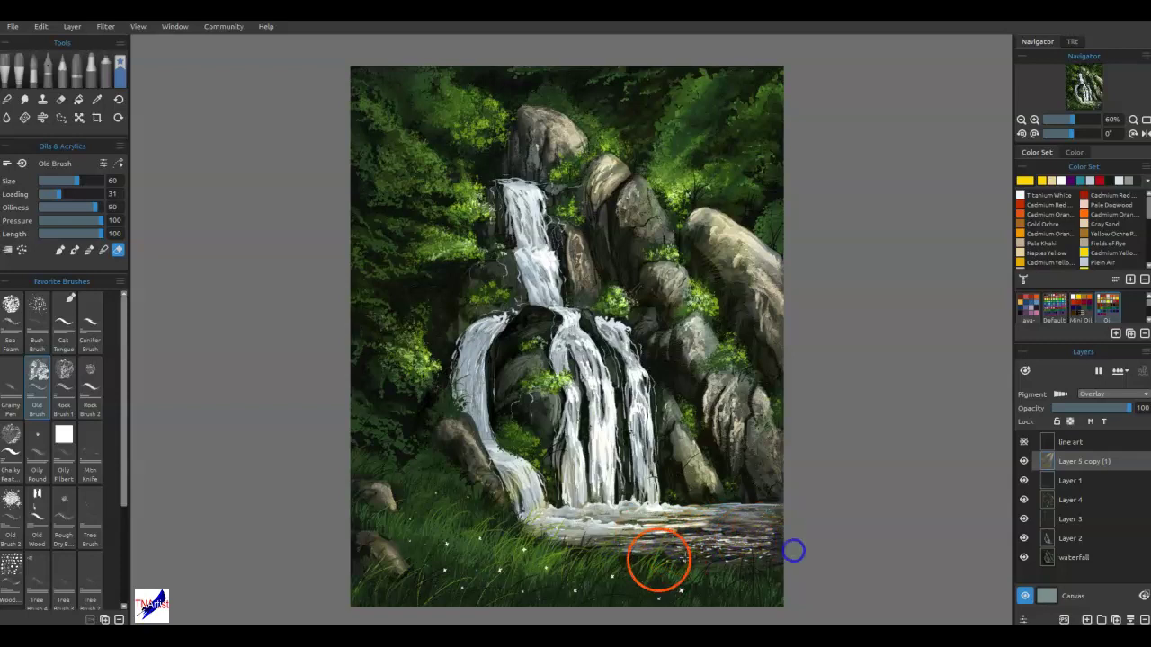